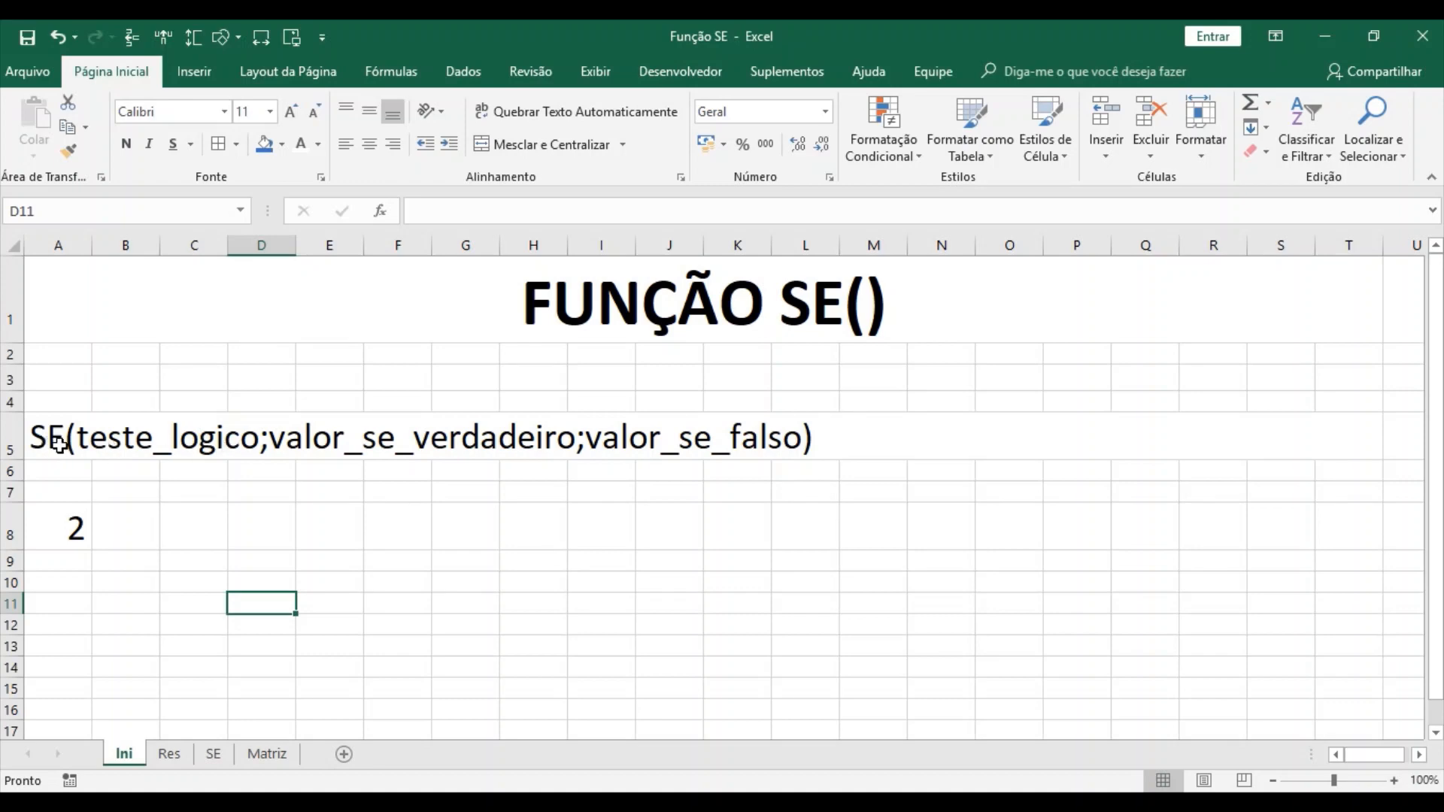
- Centre the number in cell A8 both vertically and horizontally
click(92, 436)
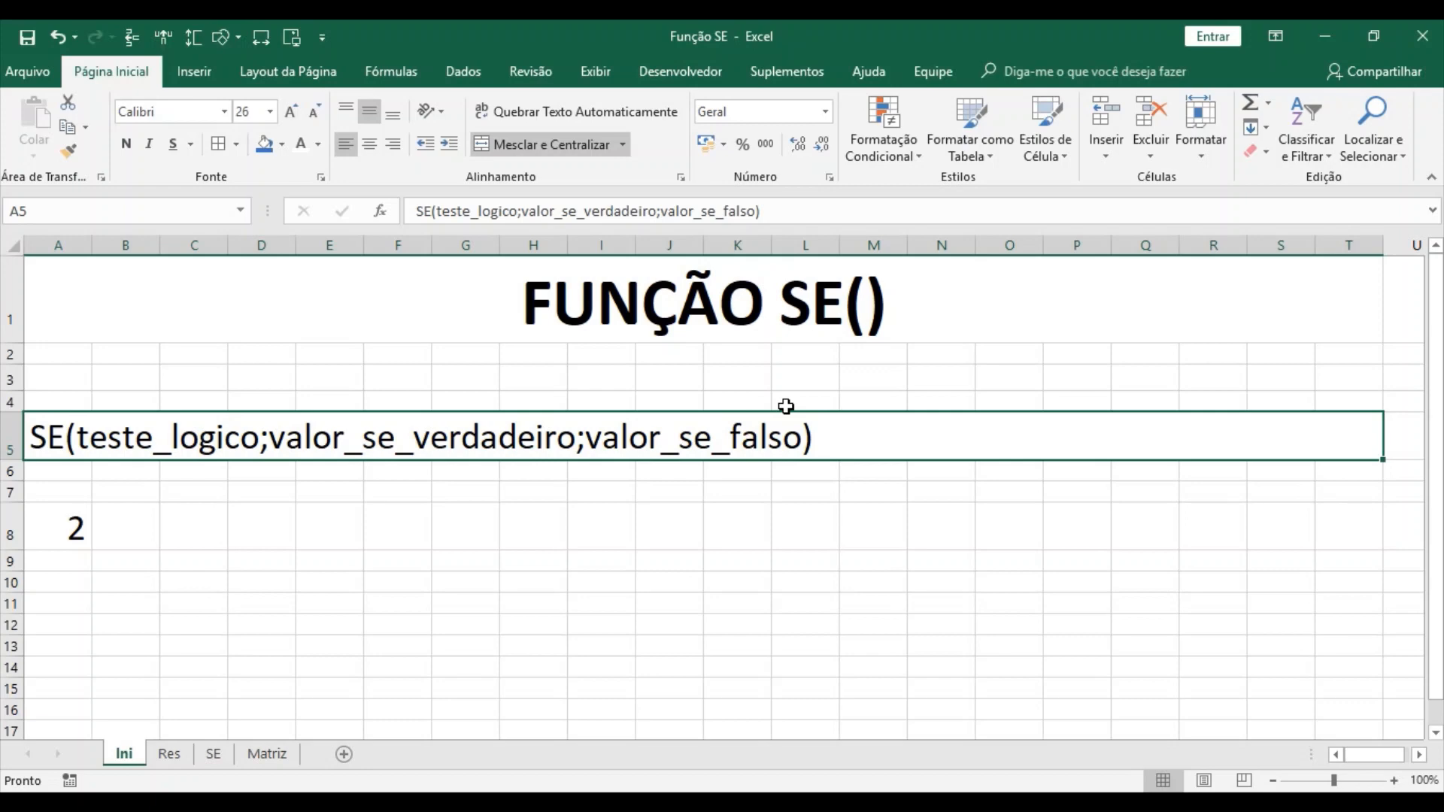
click(190, 538)
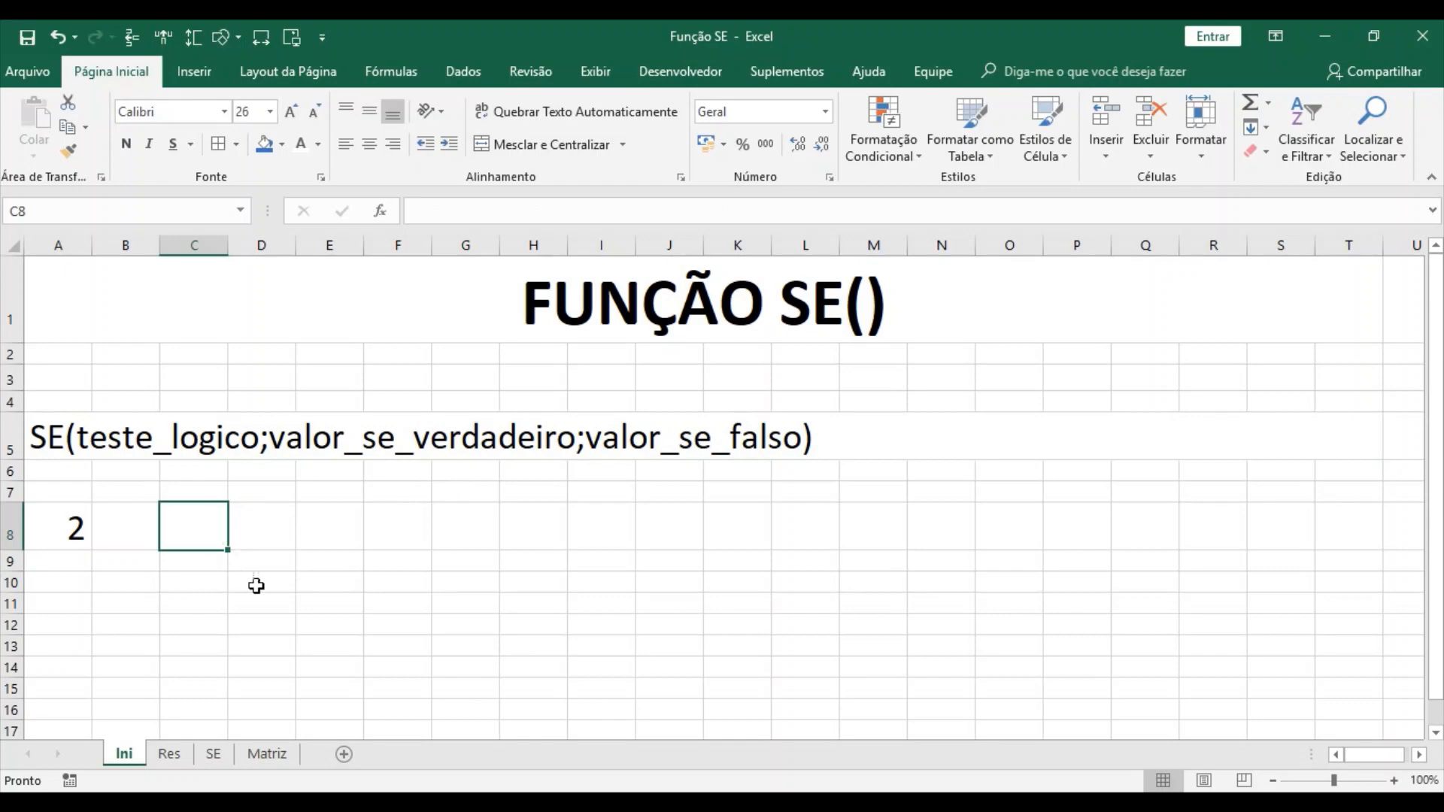
click(64, 523)
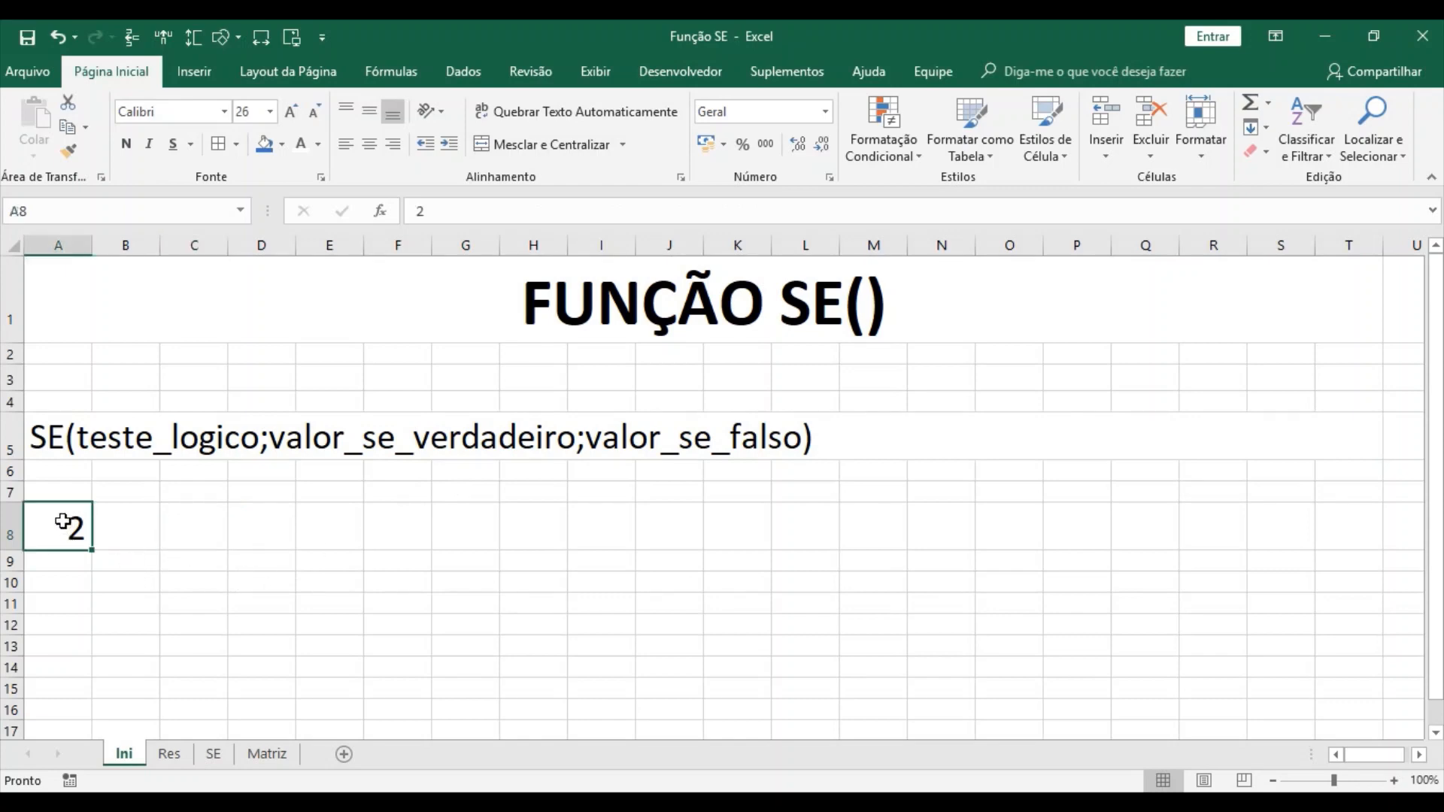
click(369, 112)
click(369, 144)
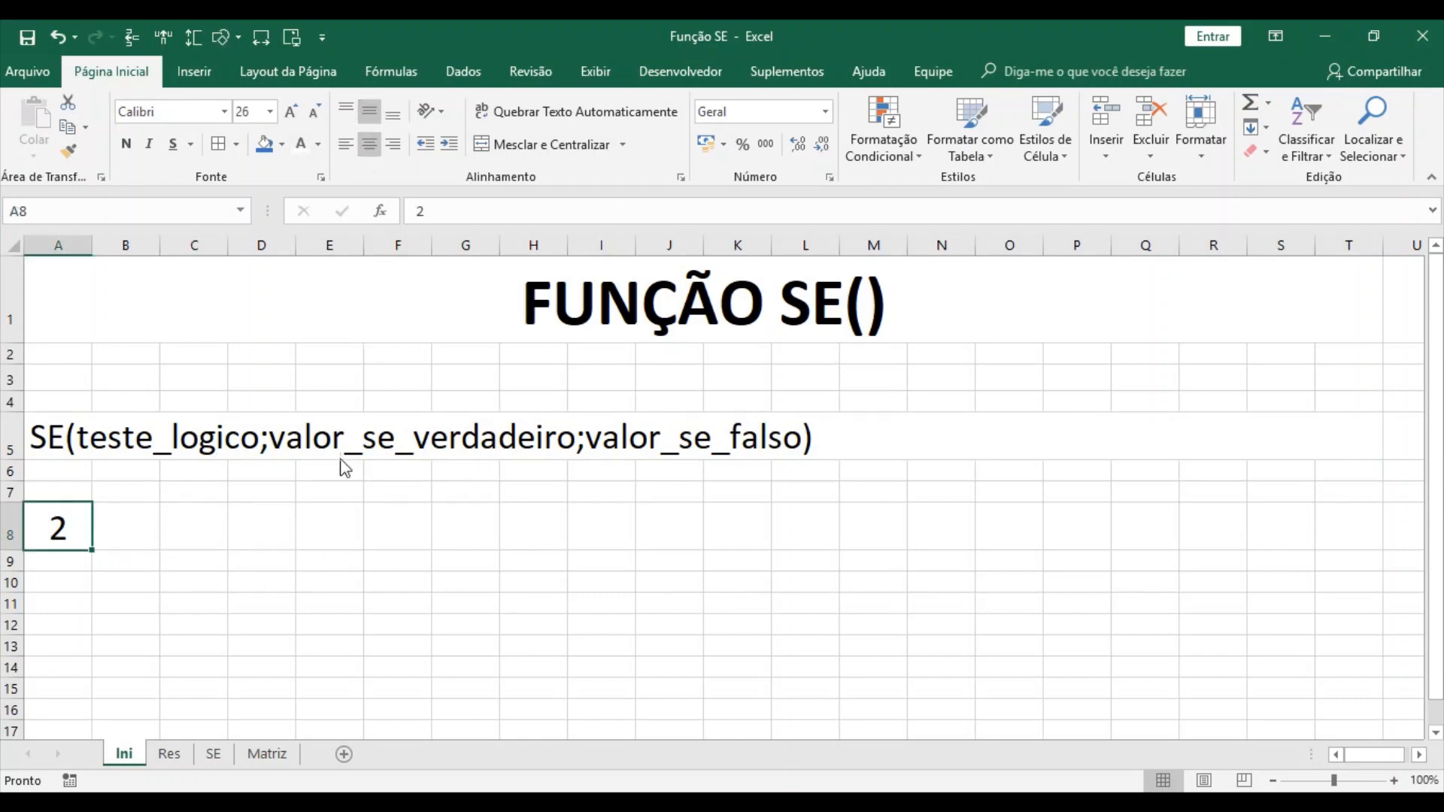
- Start an SE formula in cell C8 with the logical test A8>1
click(123, 543)
click(187, 531)
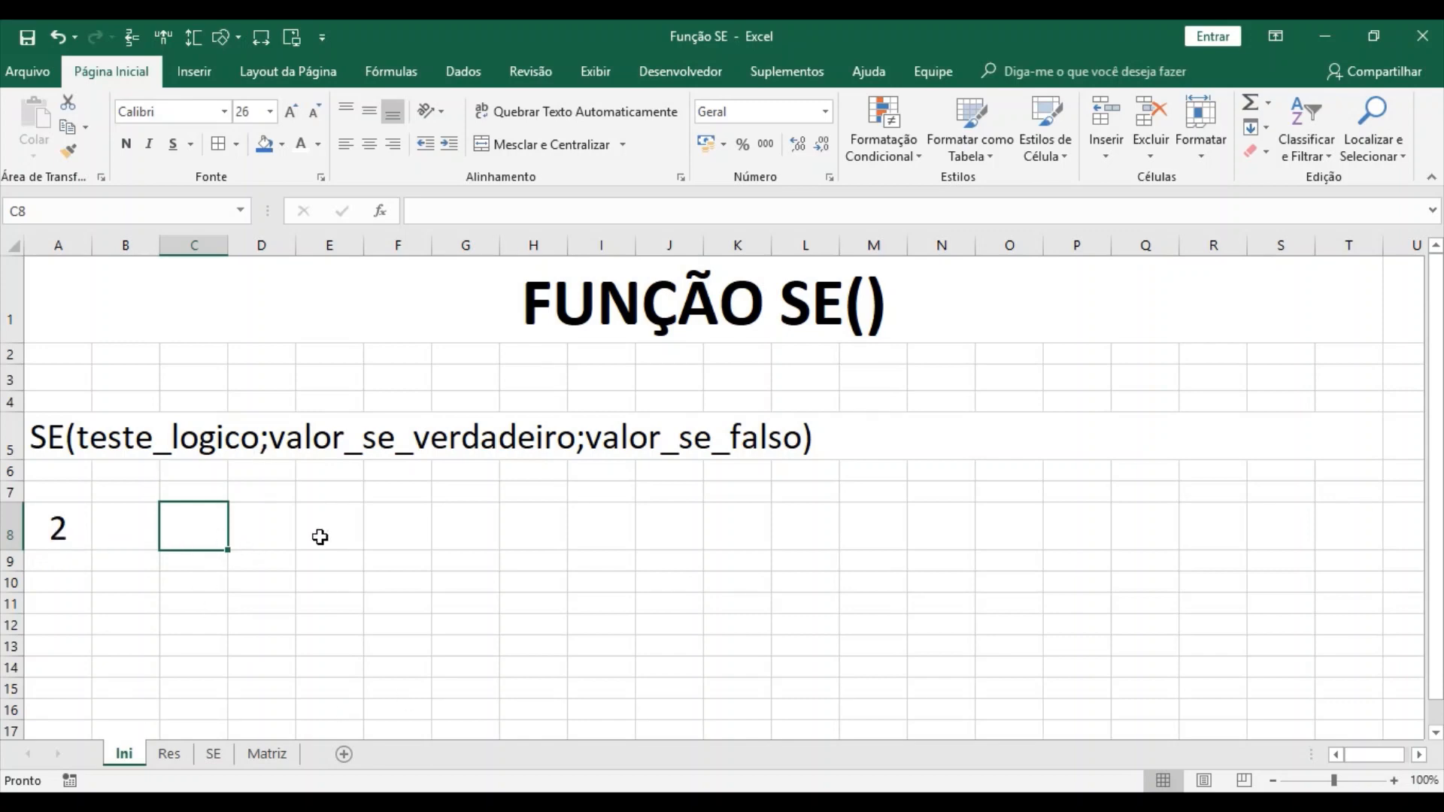
click(52, 528)
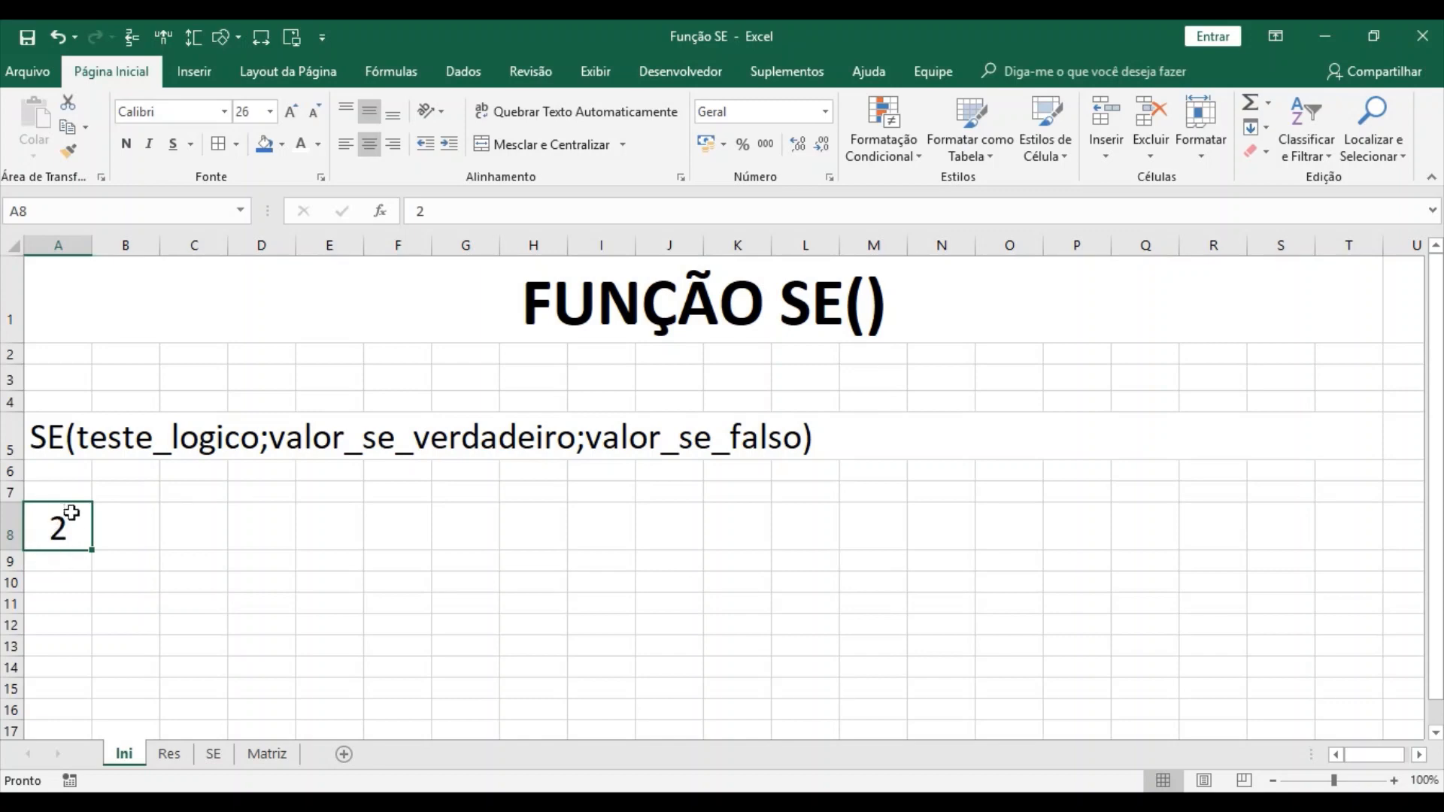
click(201, 533)
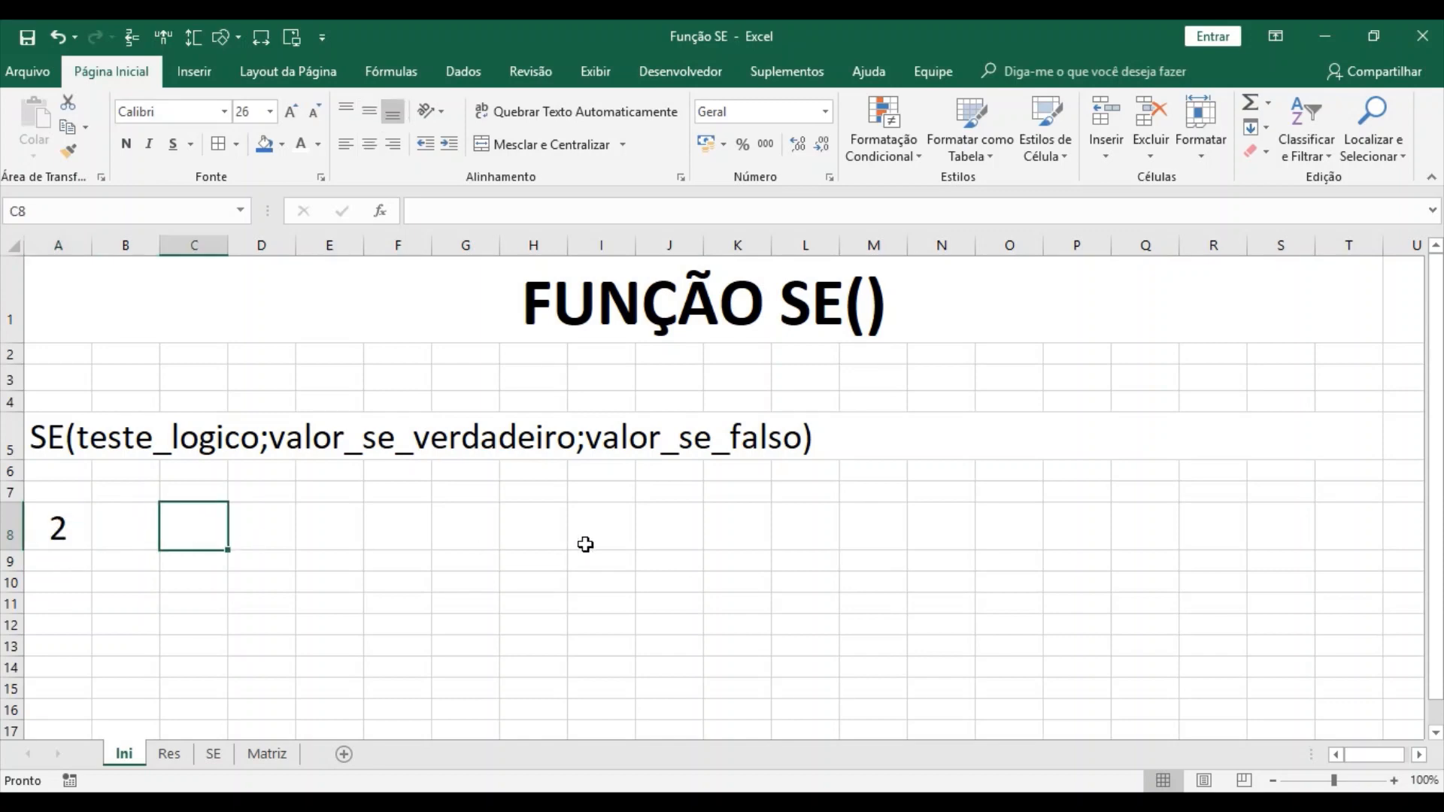
text(=S)
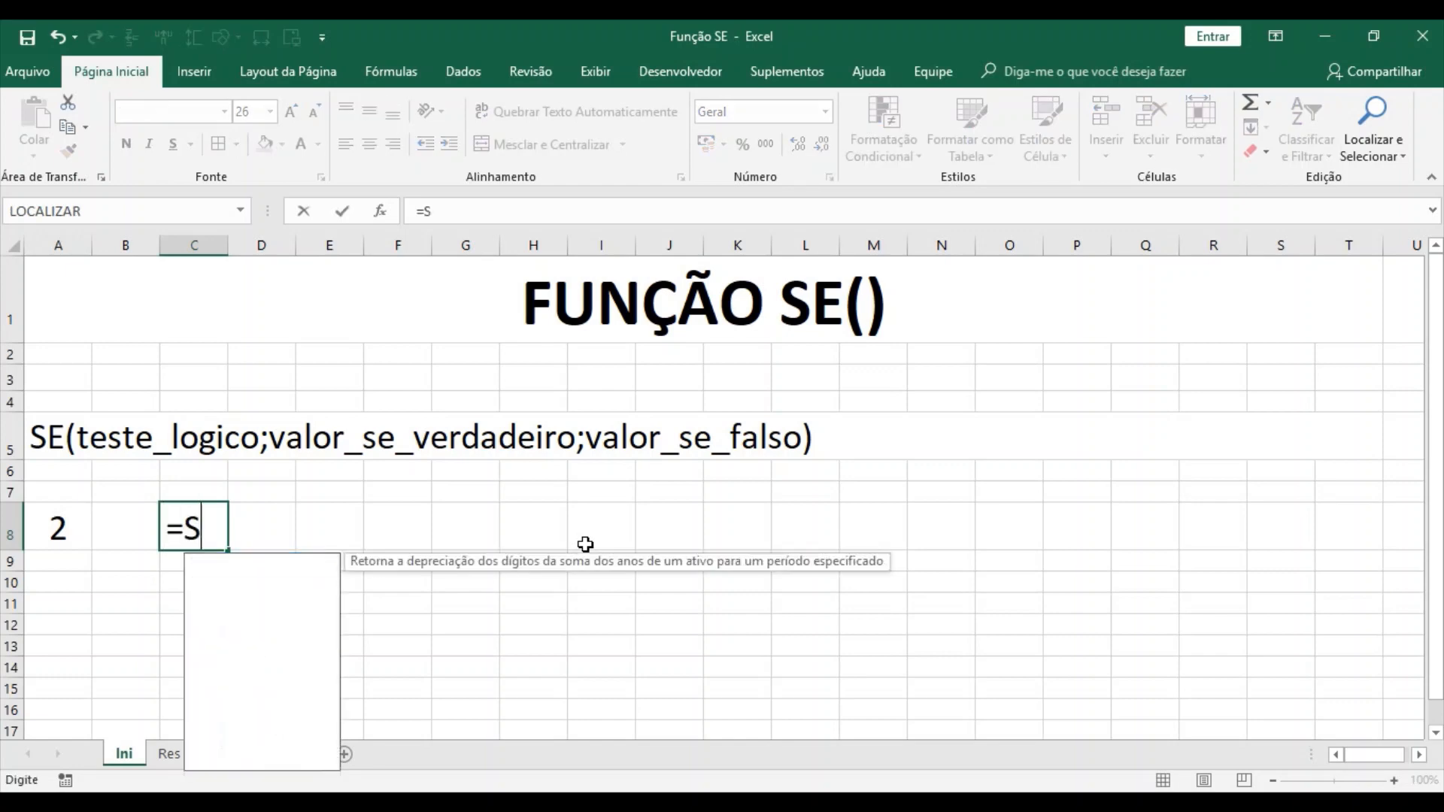
text(E()
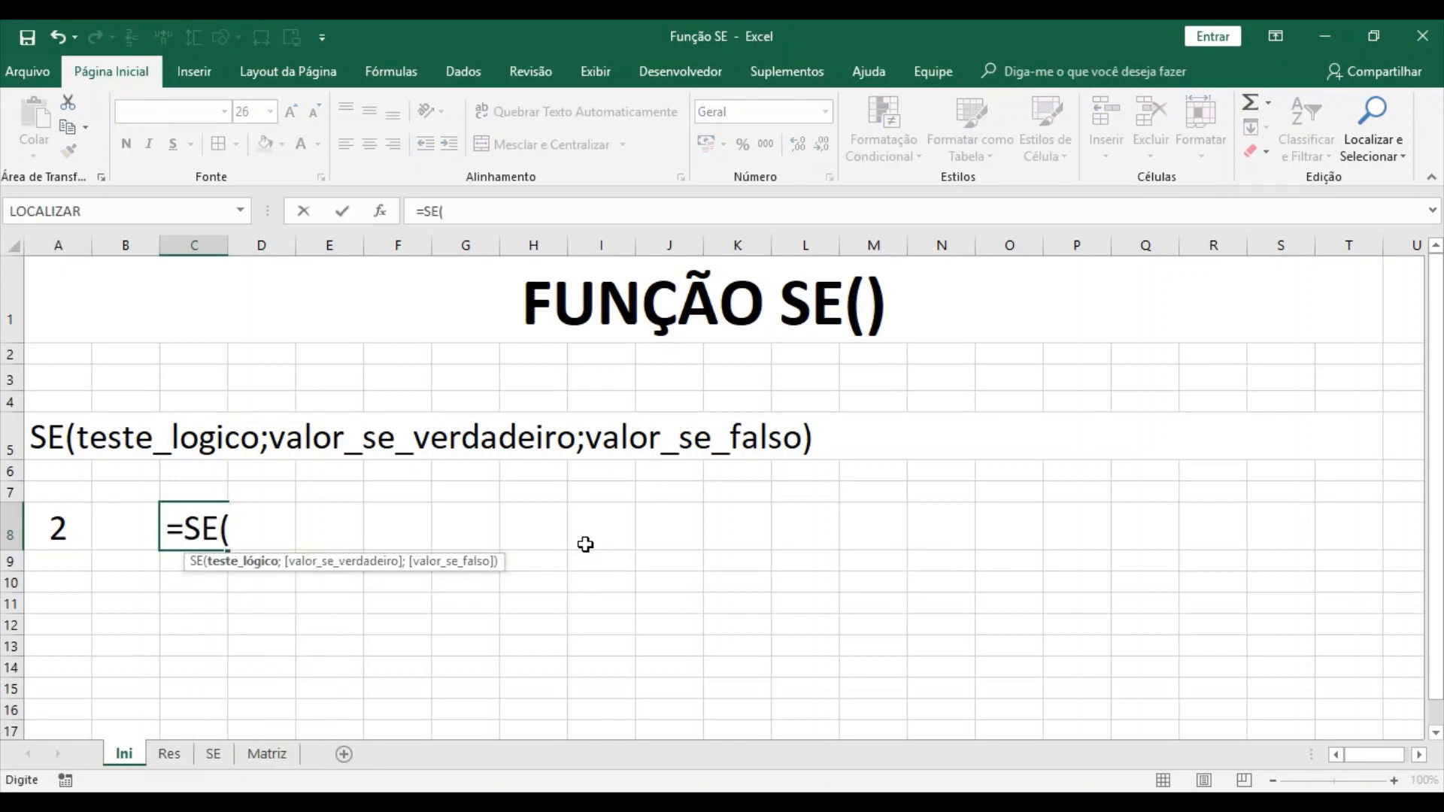
key(BackSpace)
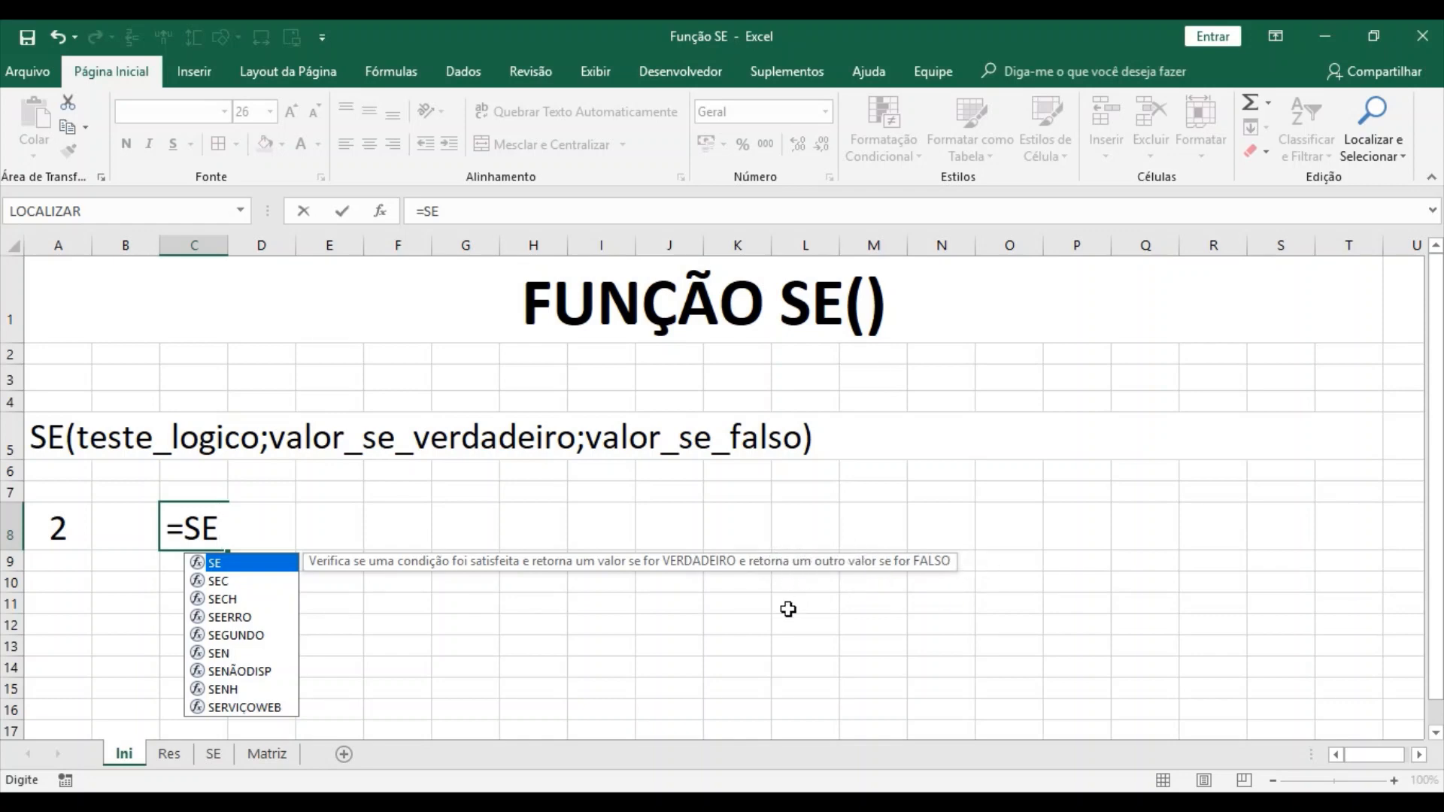
text(()
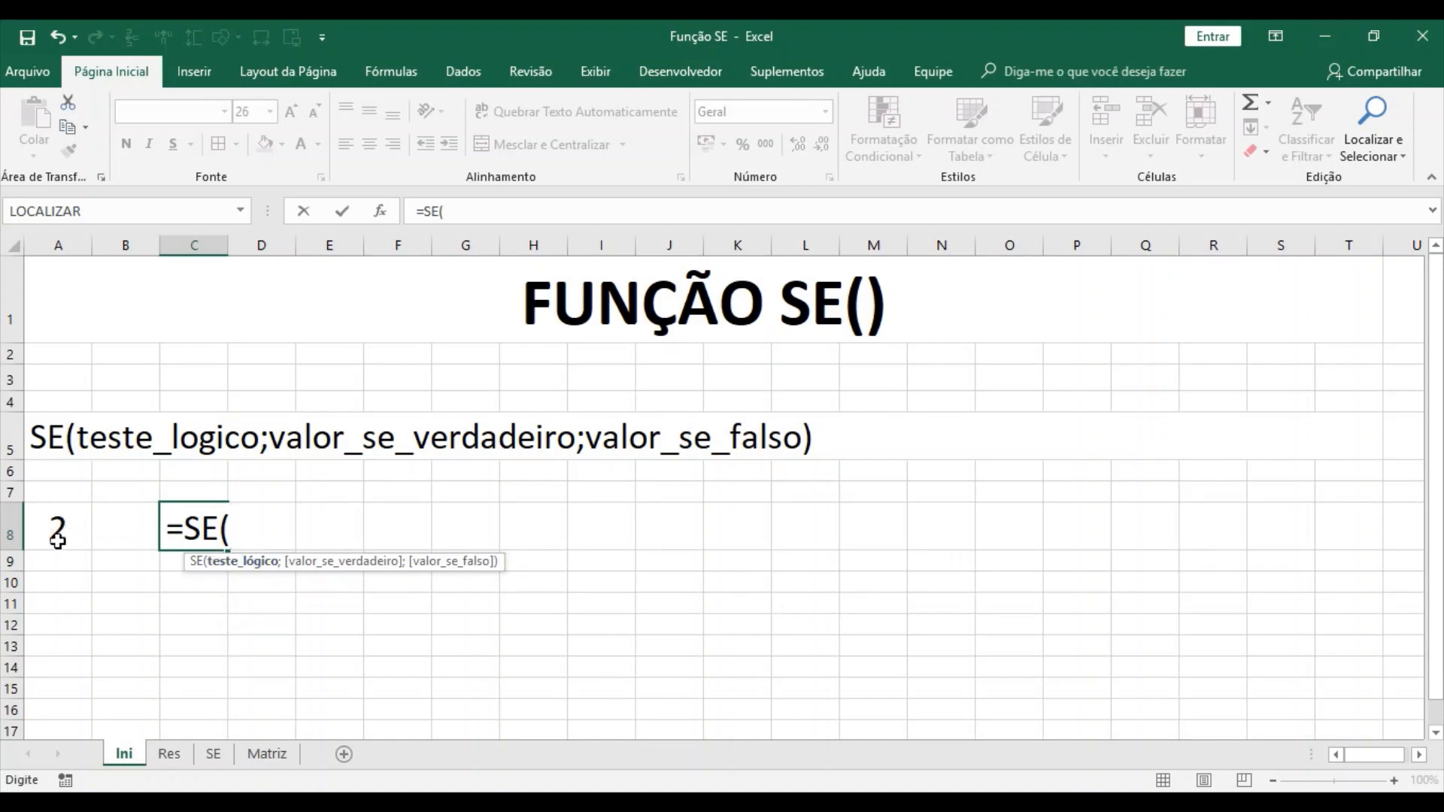
click(57, 535)
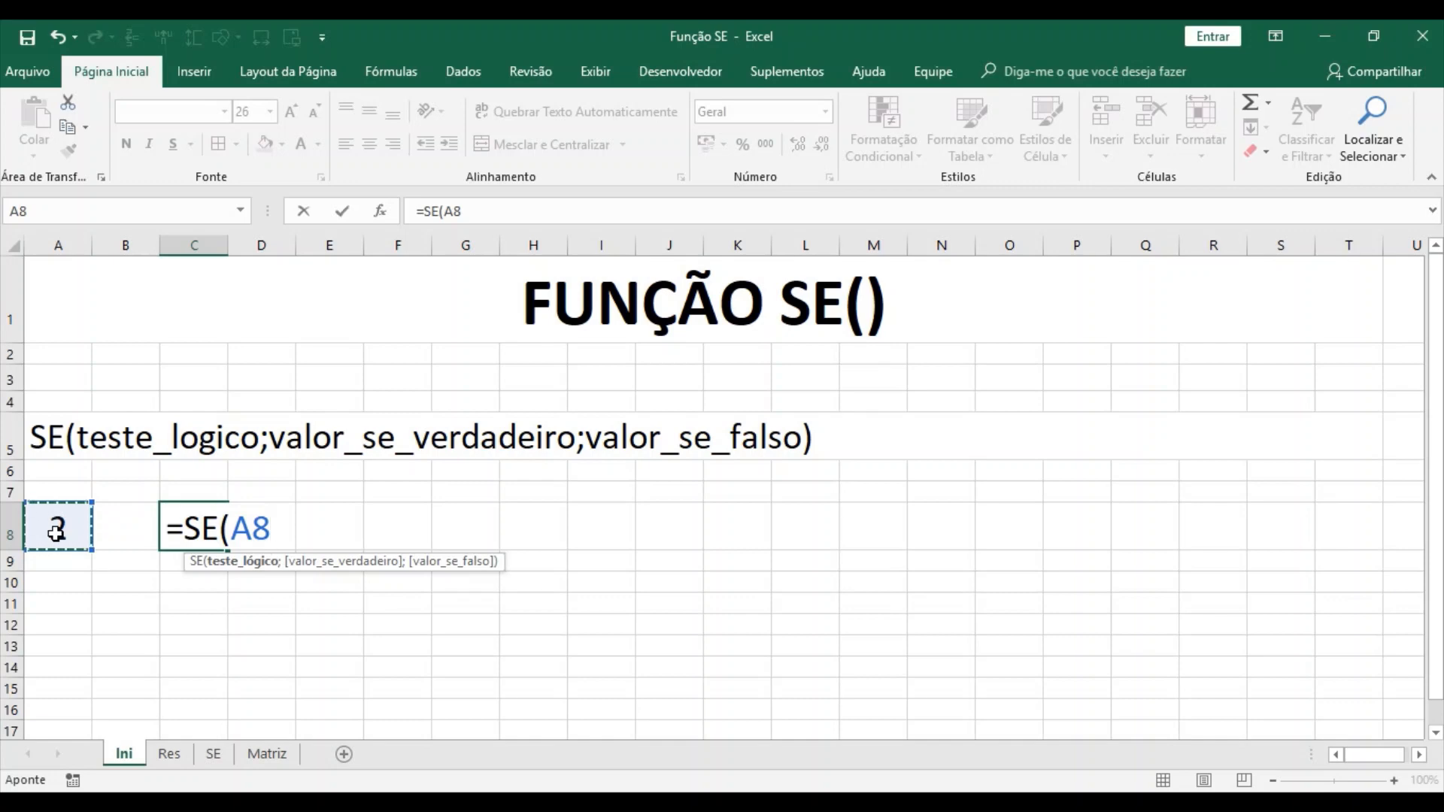
text(>)
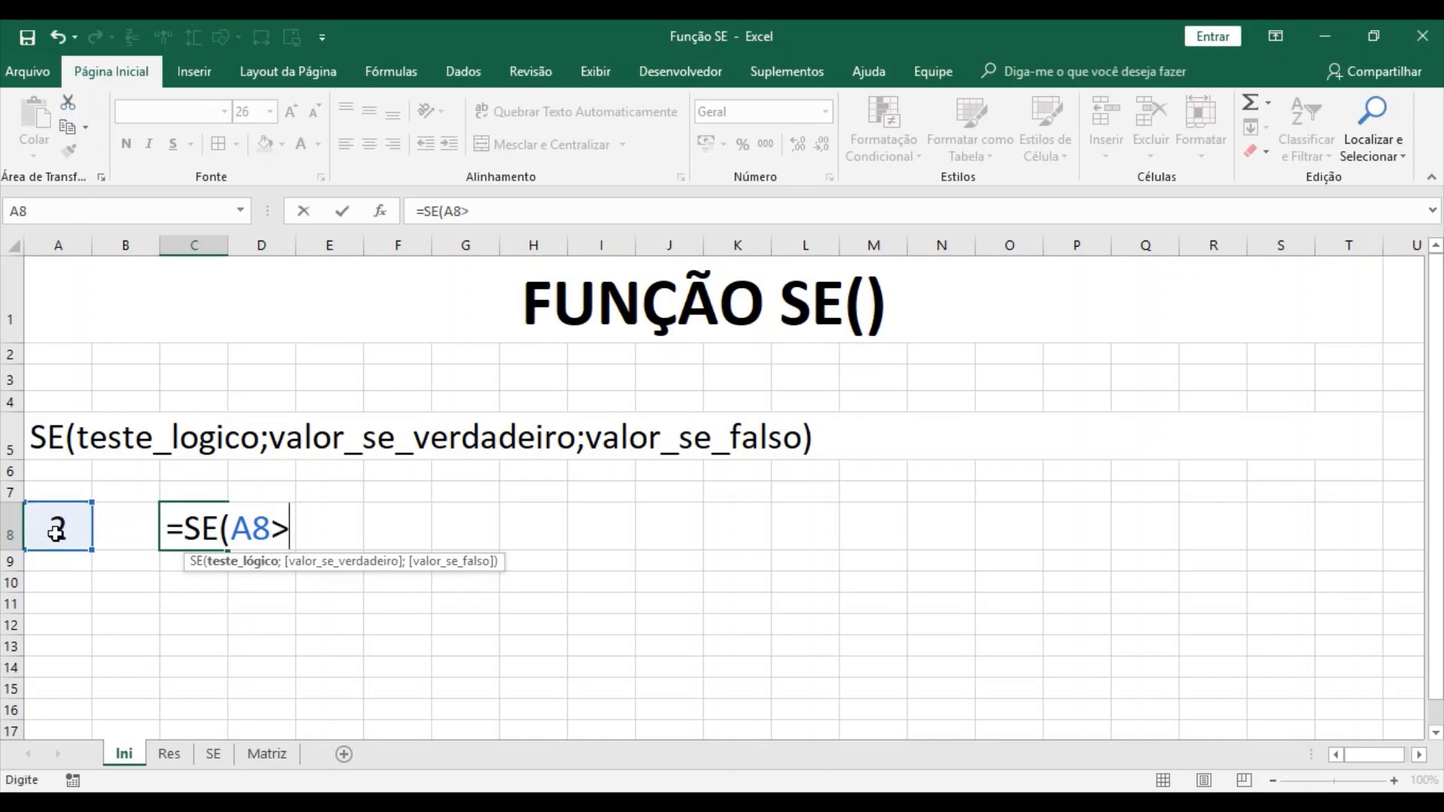
text(1;)
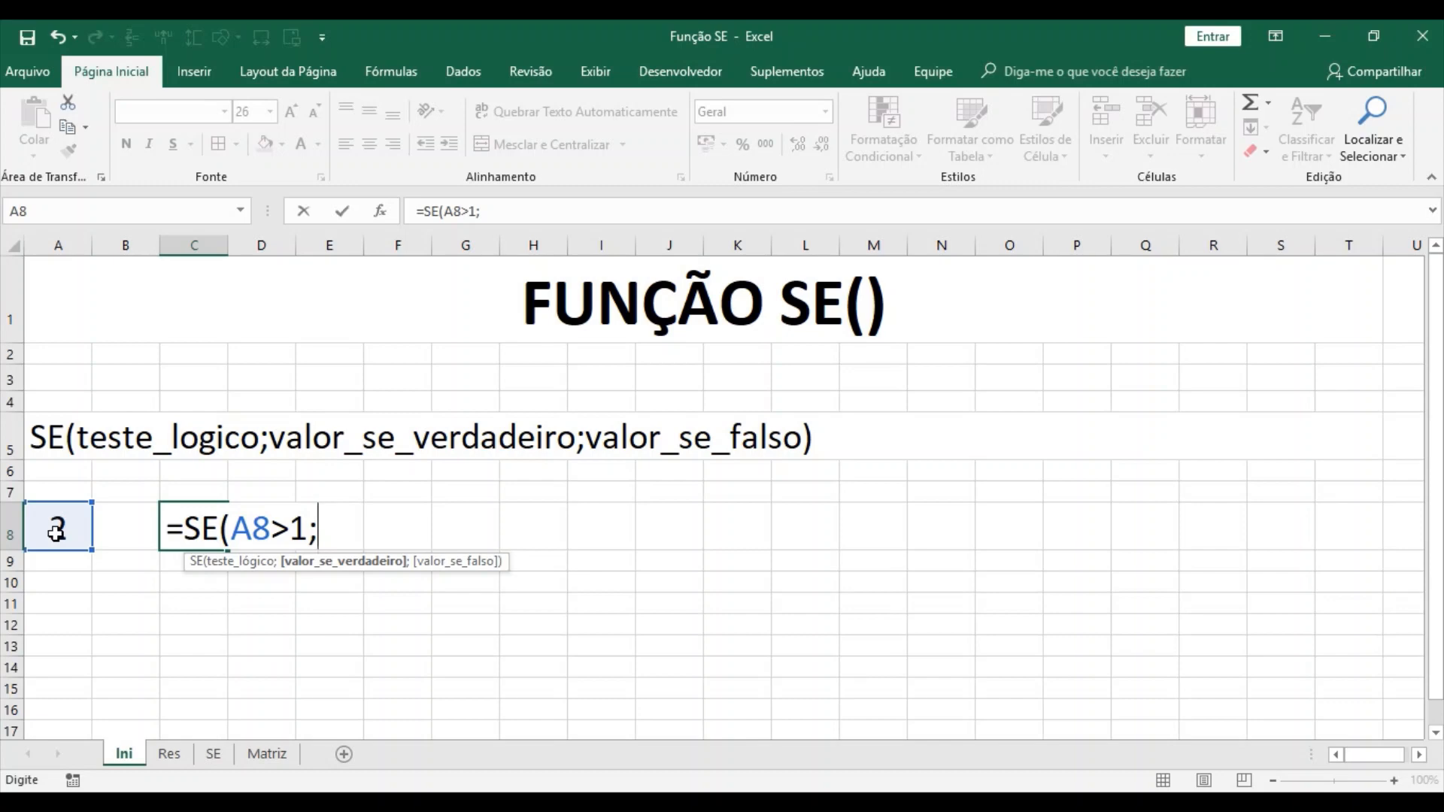
- Enter "VERDADEIRO" as the value-if-true argument of the SE formula in C8
text("")
click(329, 522)
text(MAI)
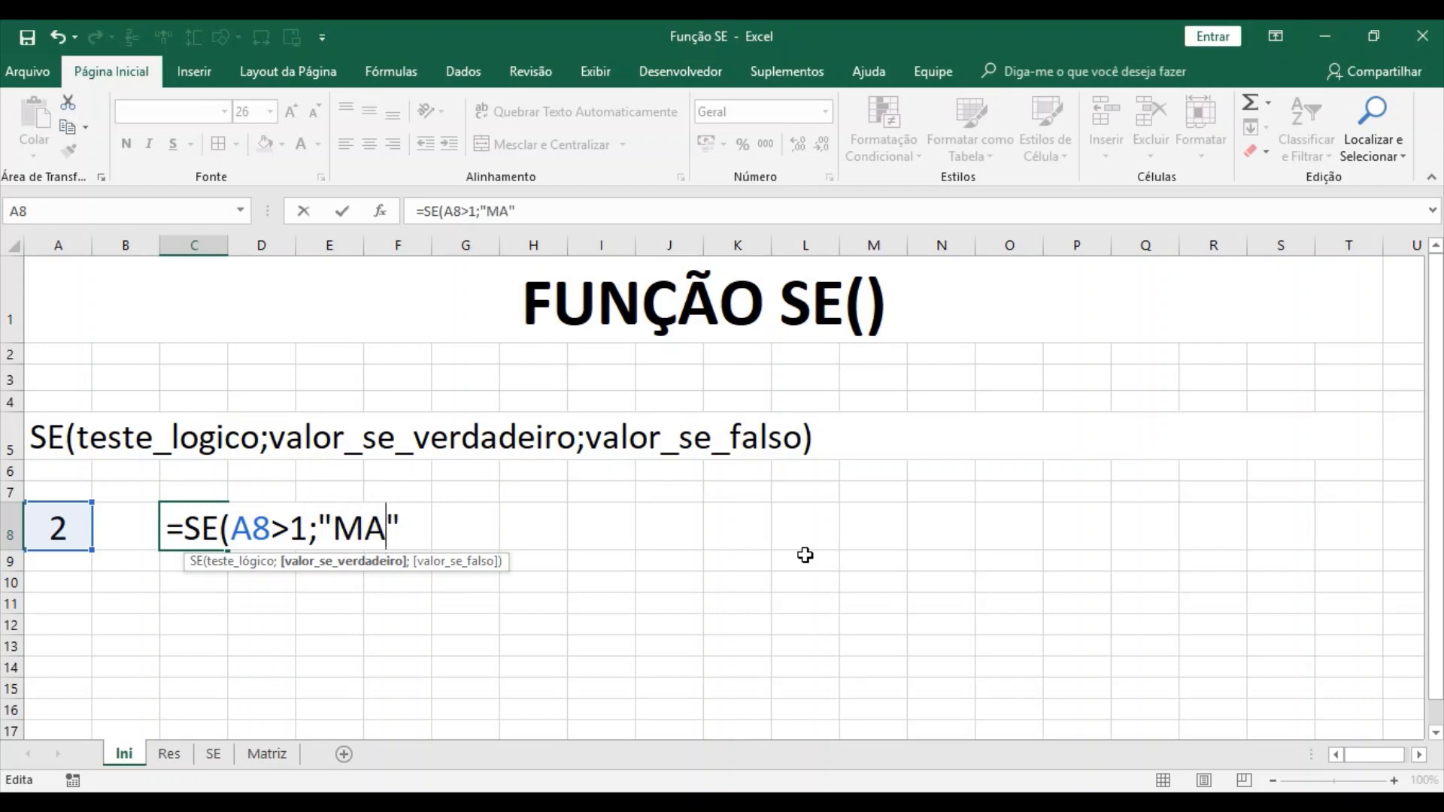
key(BackSpace)
key(BackSpace)
key(BackSpace)
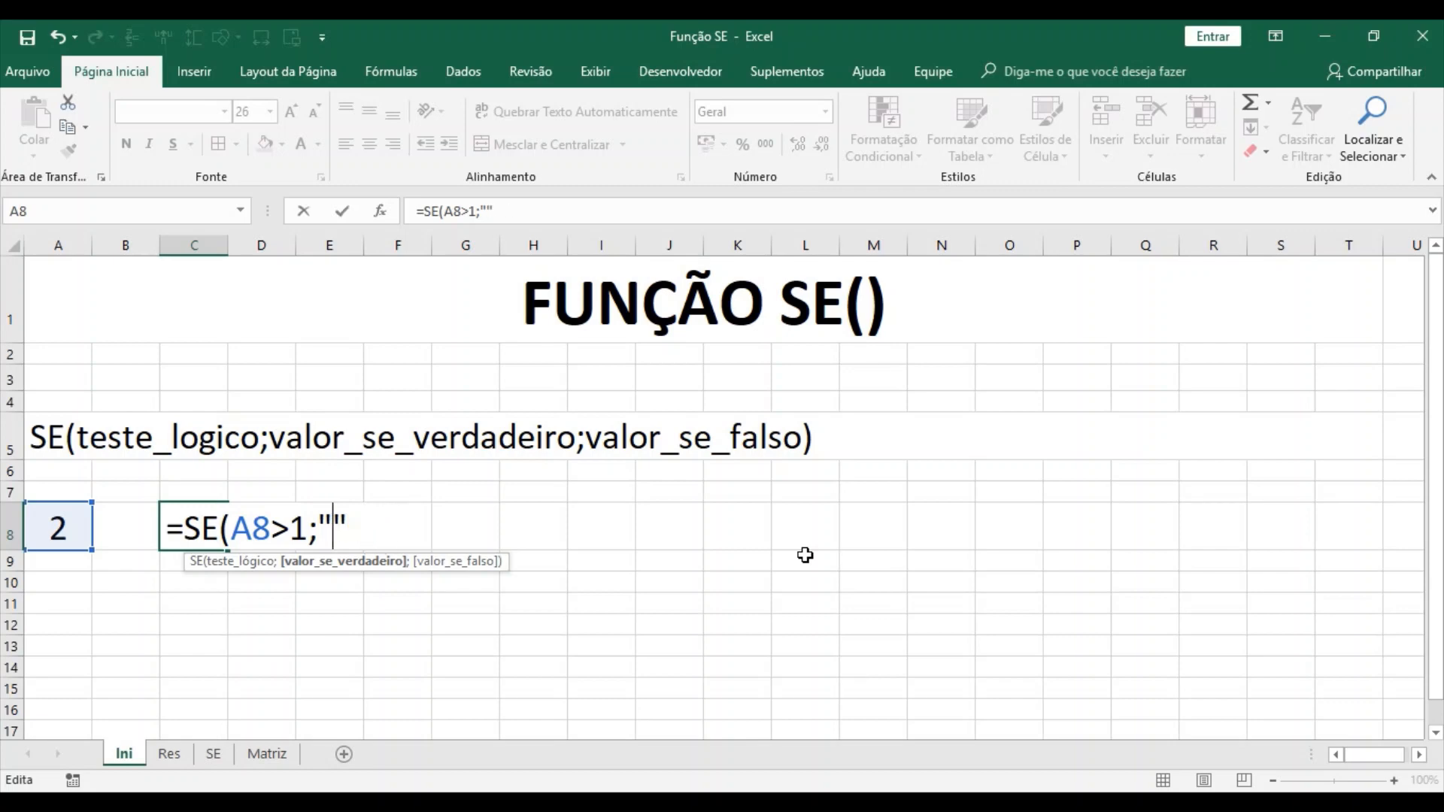
text(VERDADEIRO")
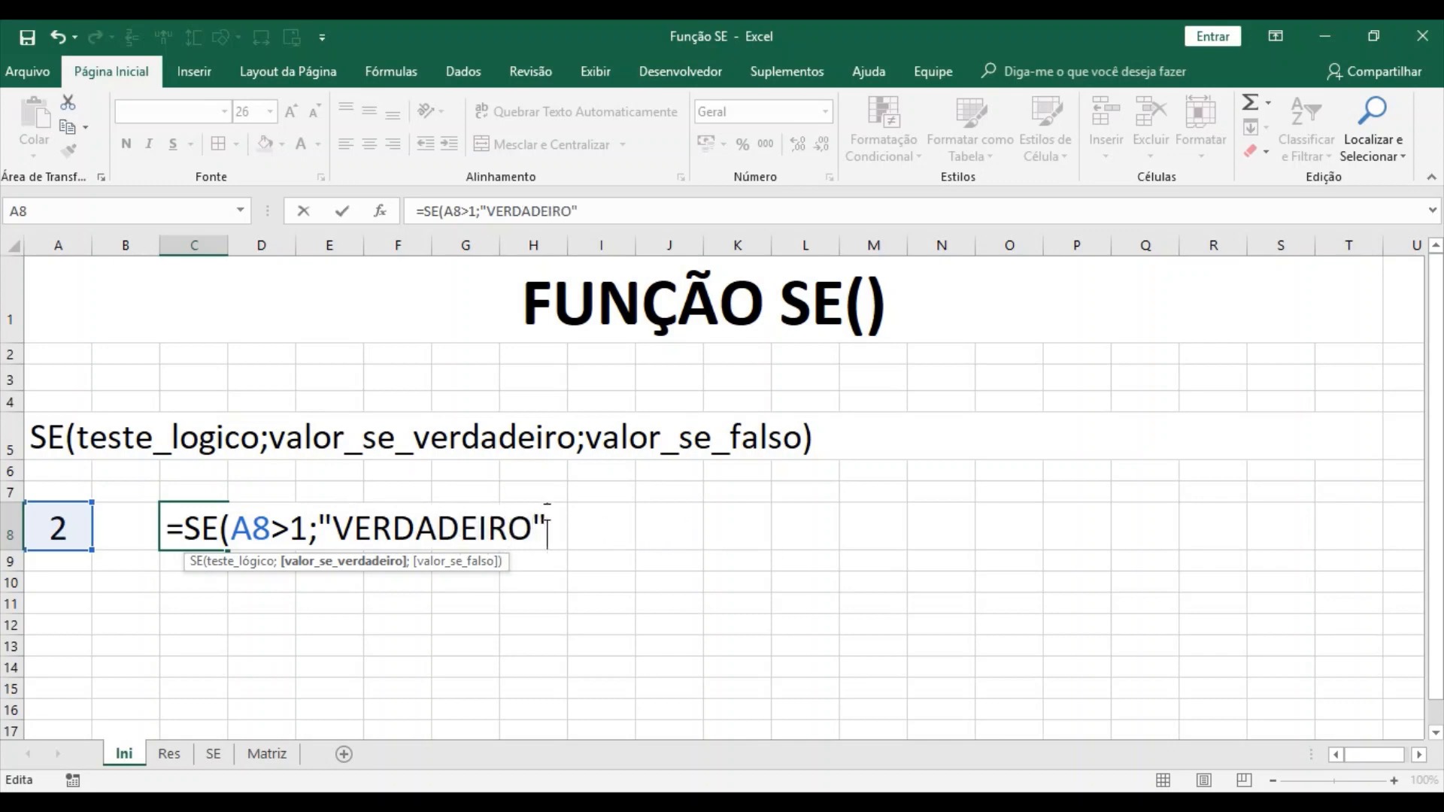
text(;)
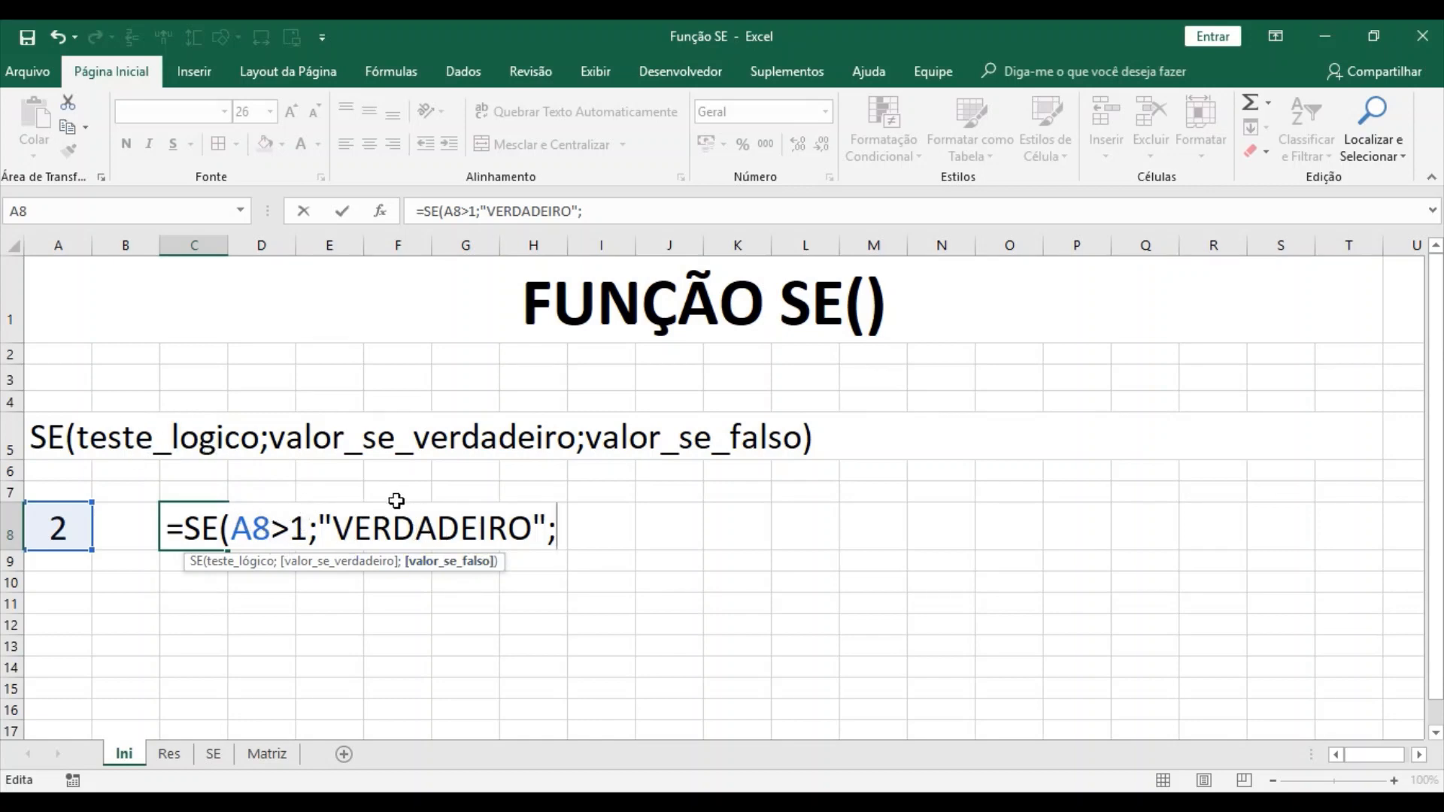
- Complete the C8 formula with "FALSO" as the value if false, and fit column C's width to its contents
text("")
click(574, 523)
text(FALSO")
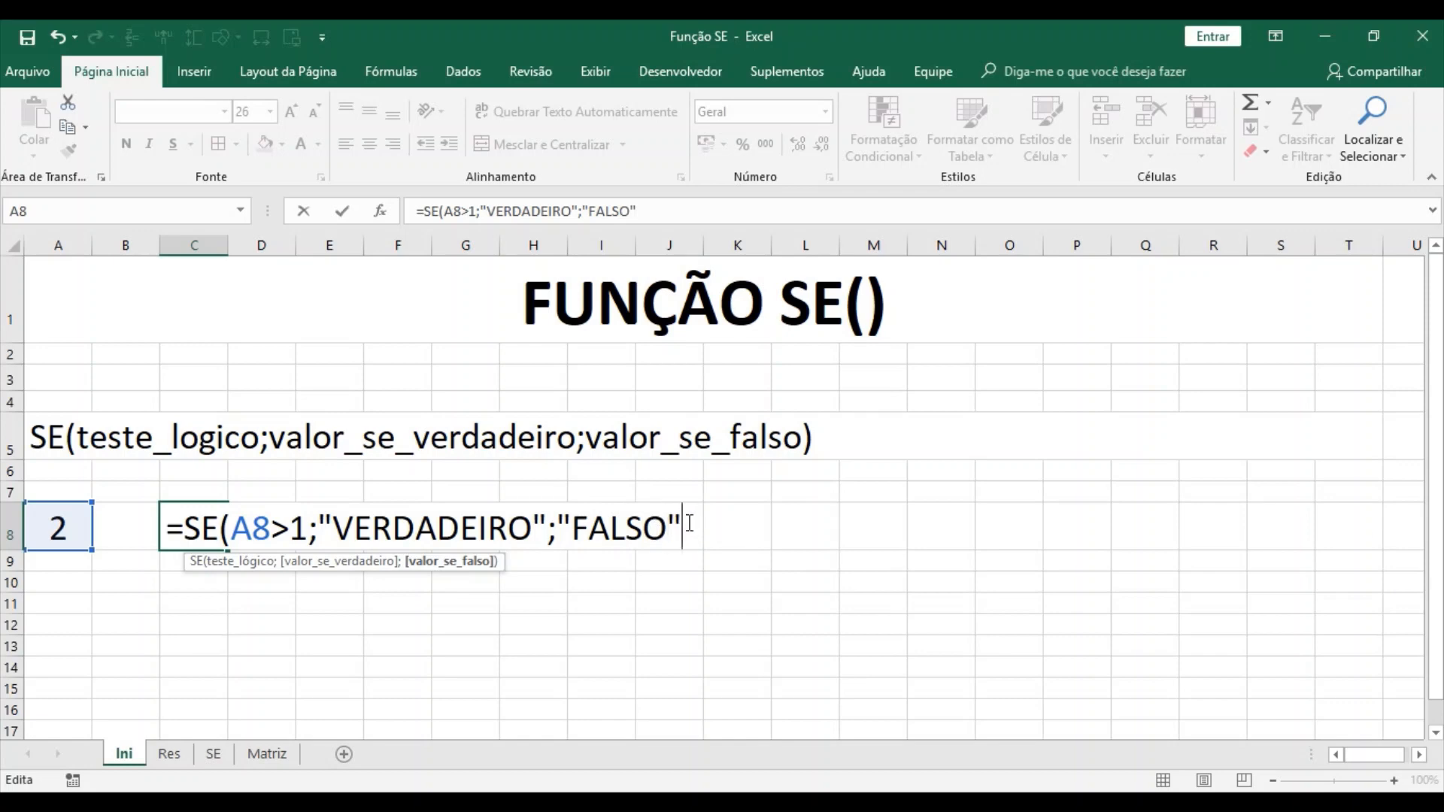
text())
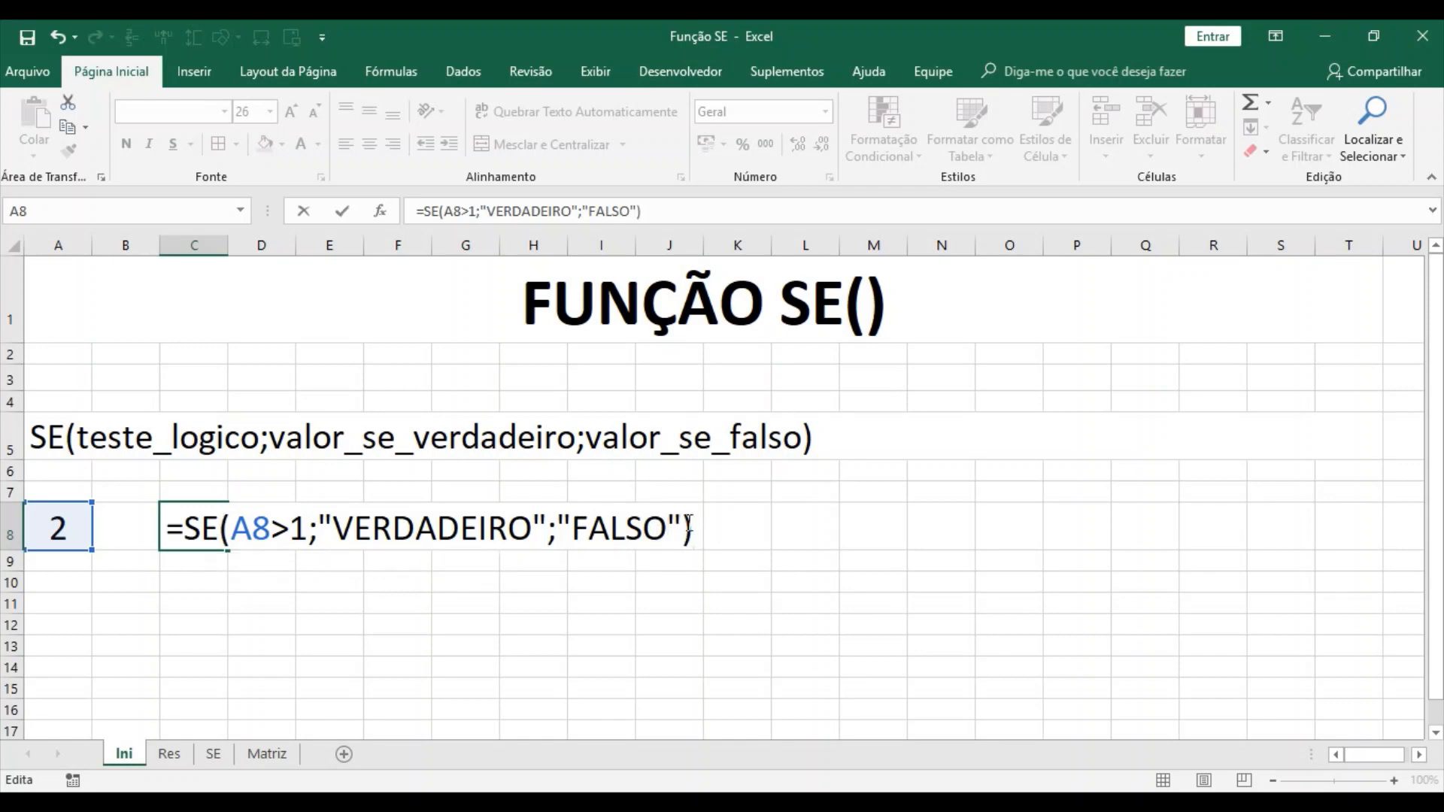
key(Return)
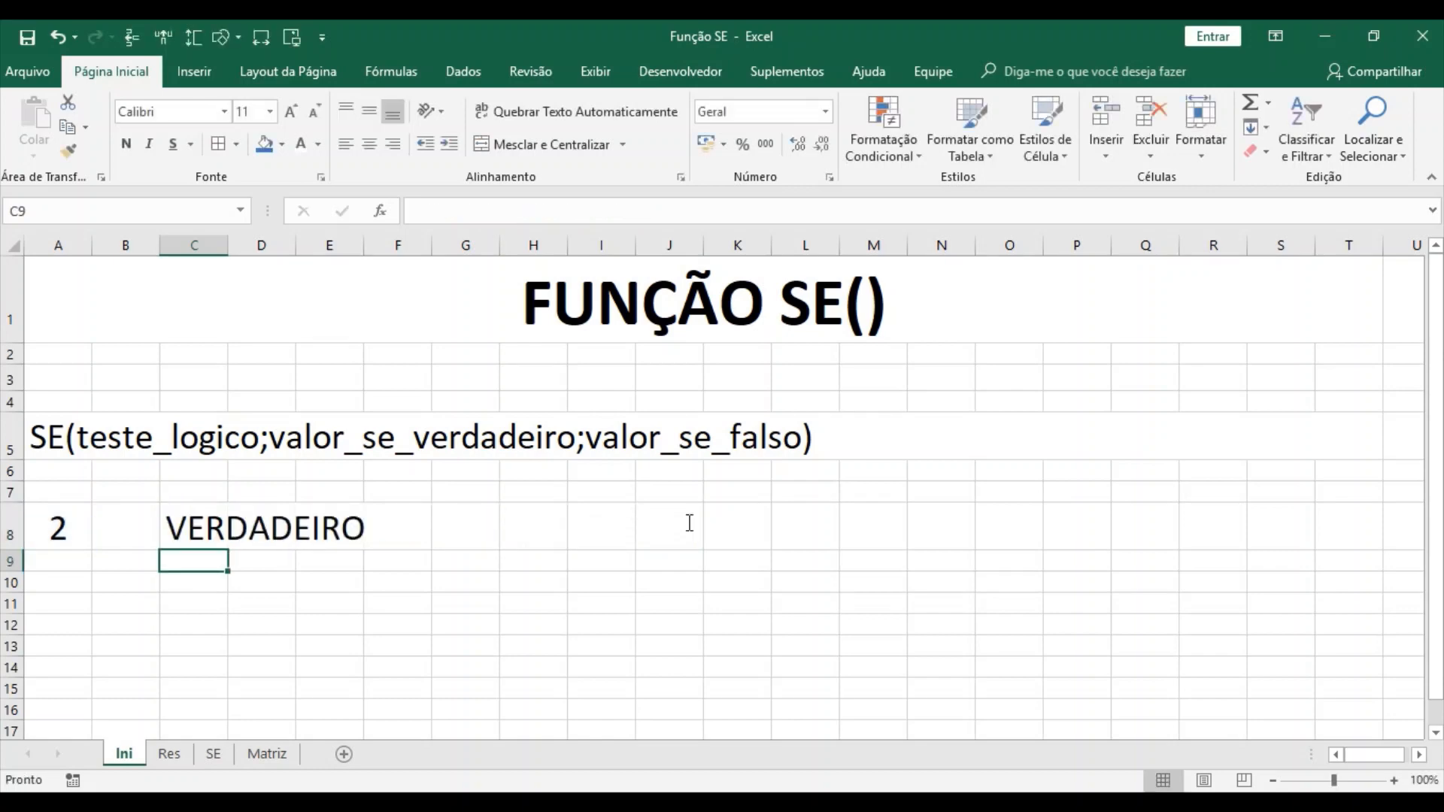
double_click(228, 246)
- Test the SE formula by changing A8 to 3 and then to 1
click(66, 528)
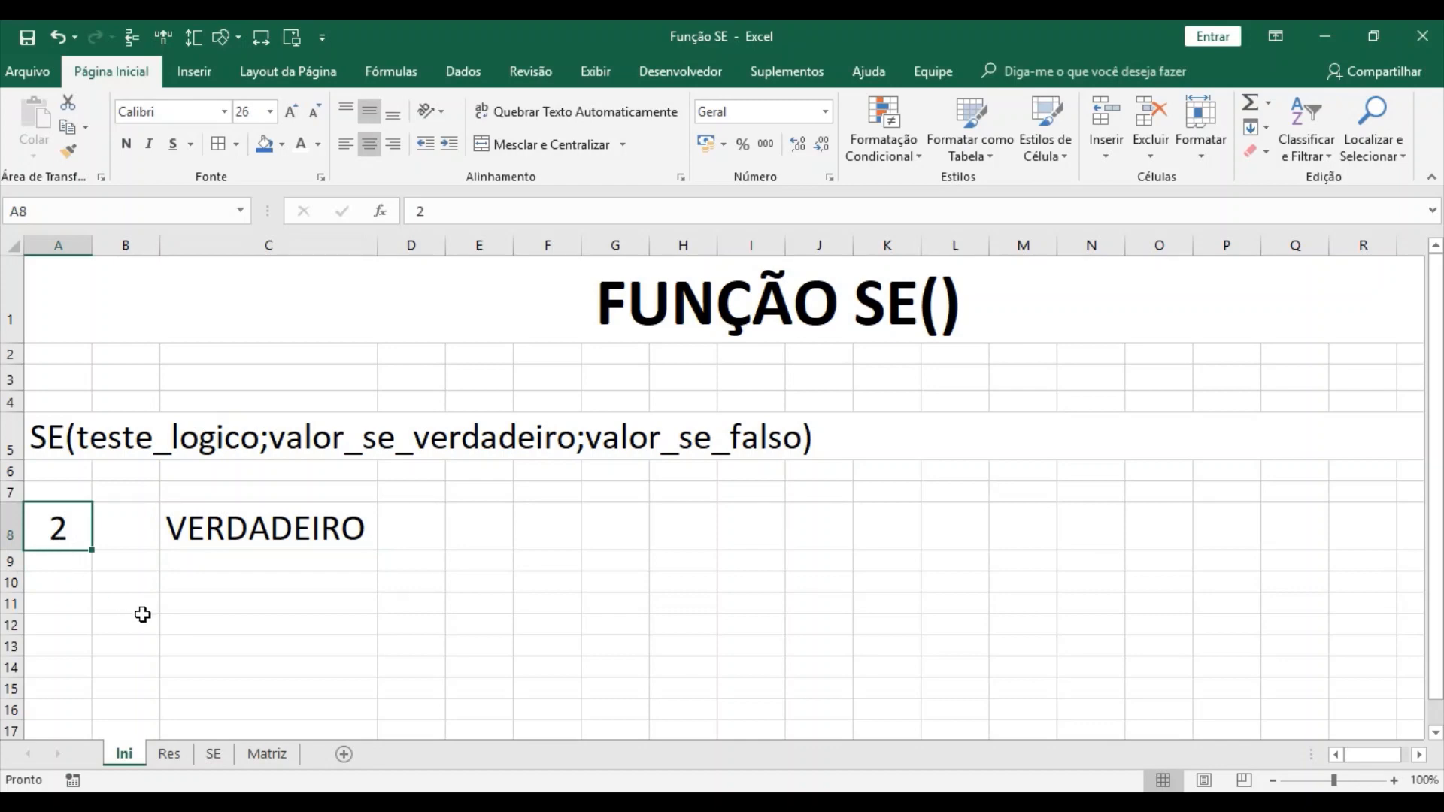
text(3)
key(Return)
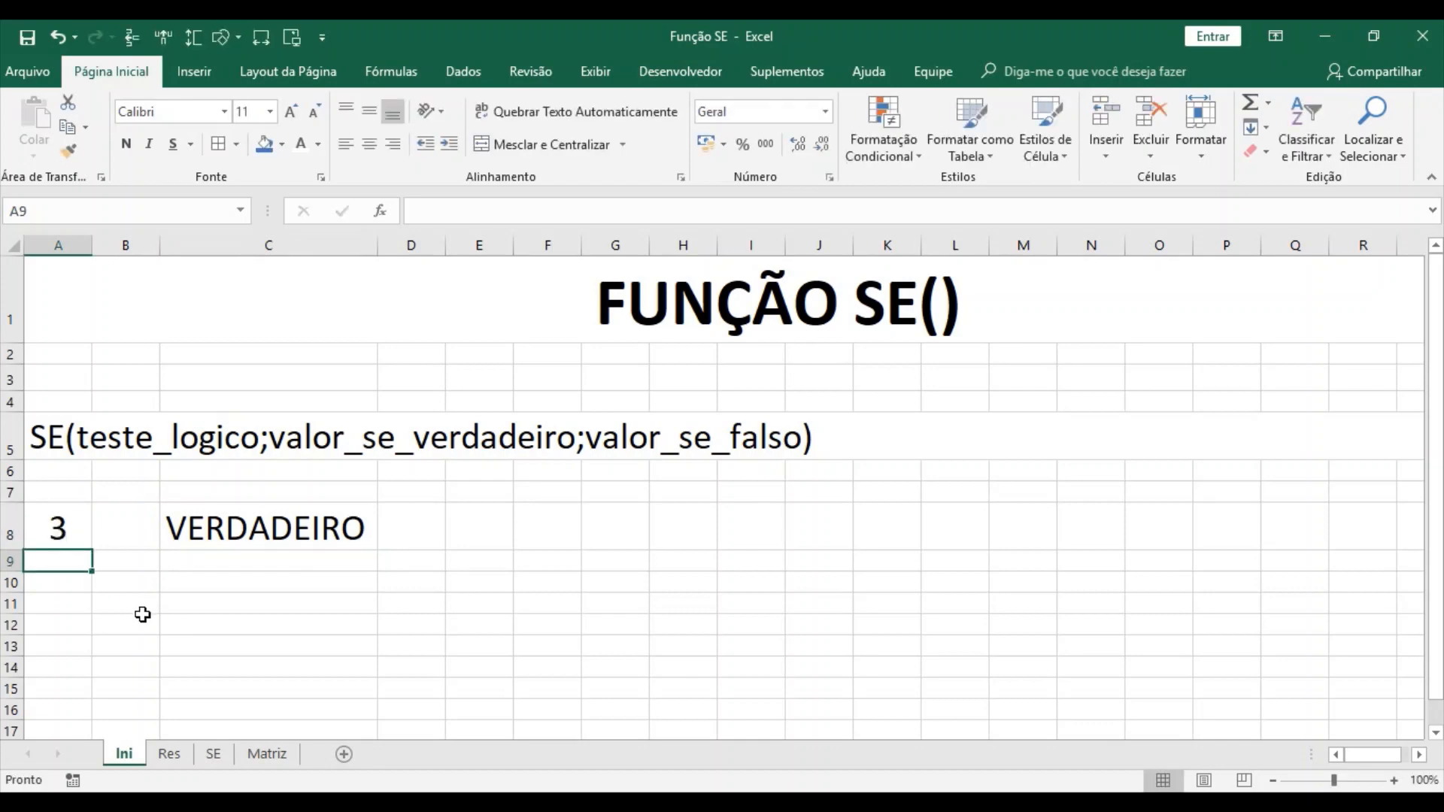
click(76, 534)
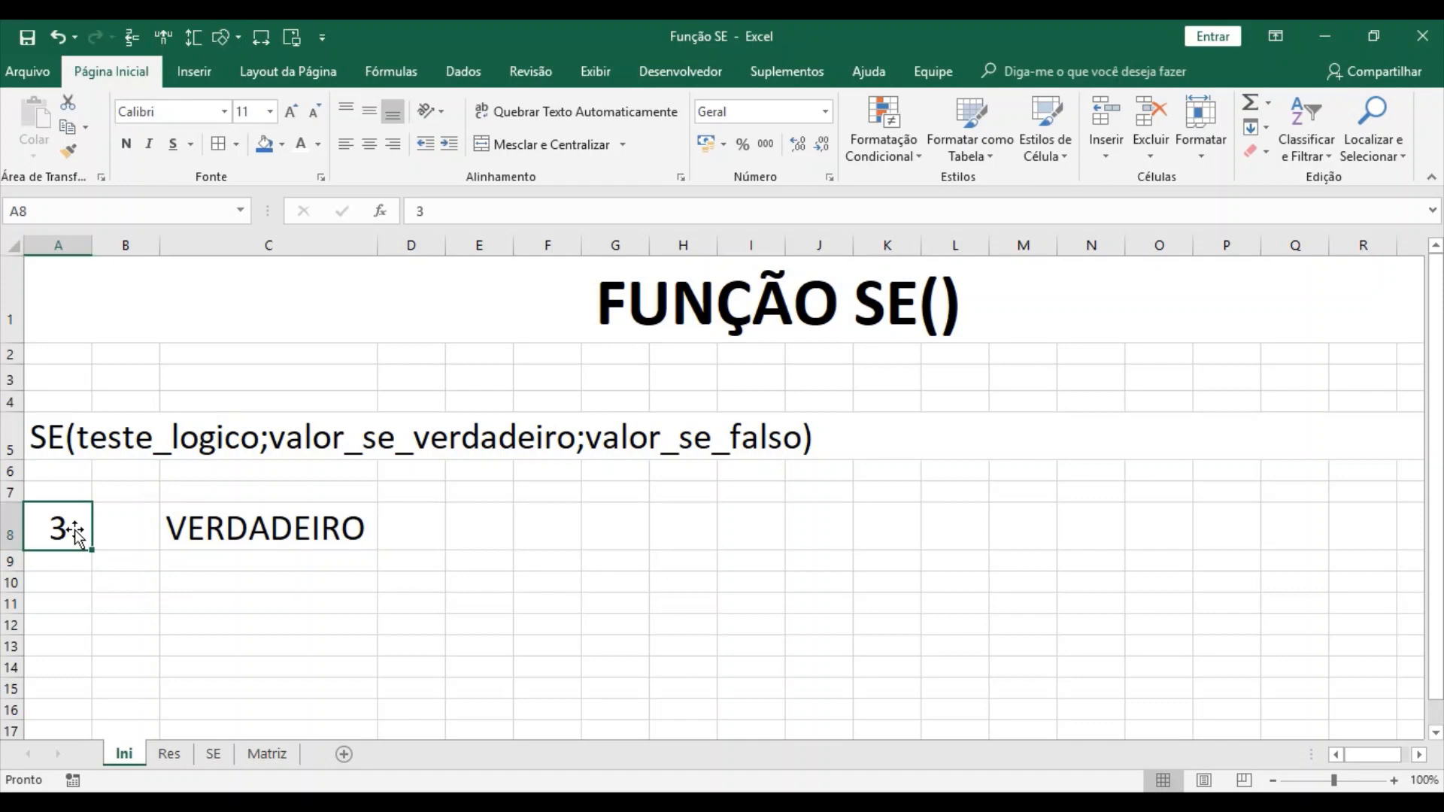
text(1)
key(Return)
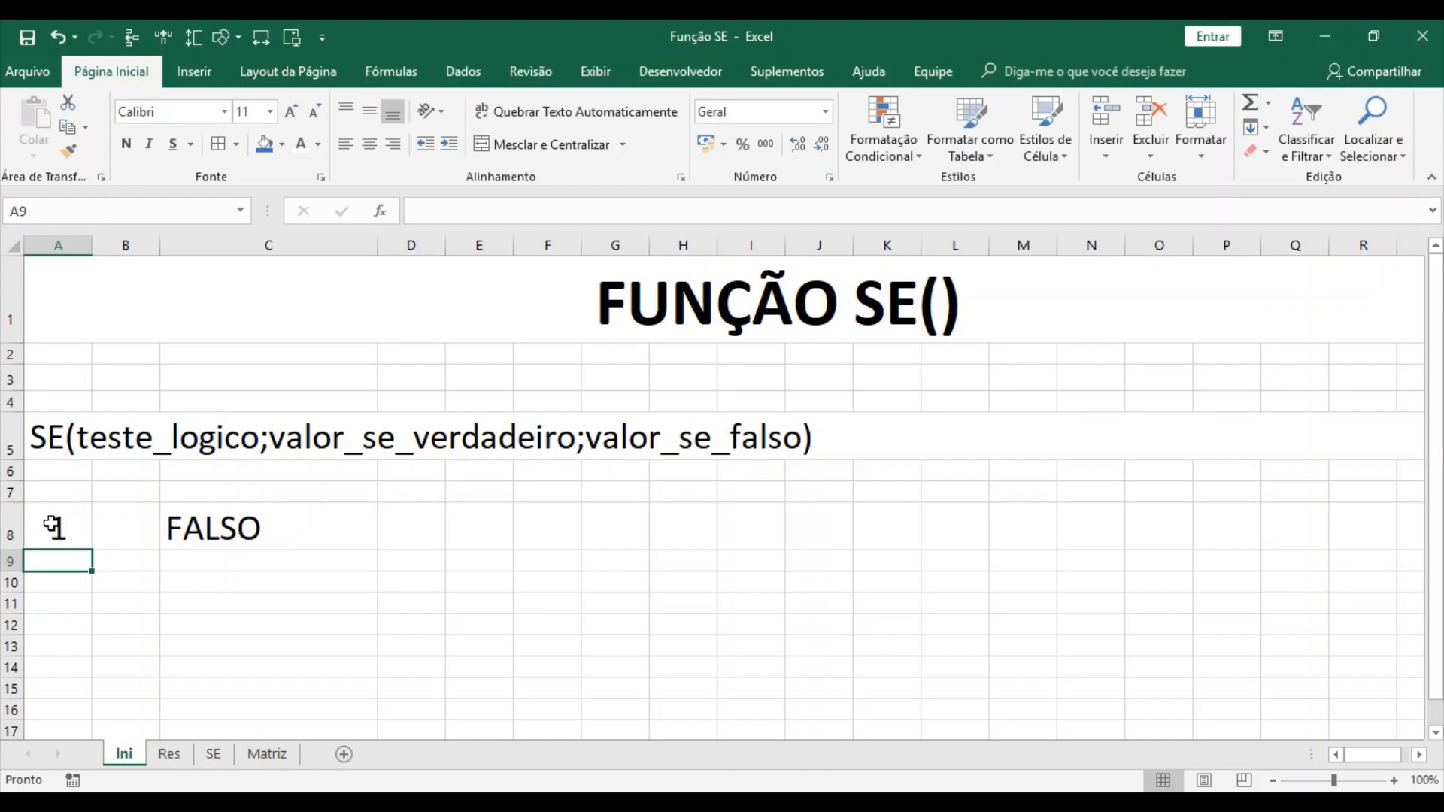
- Apply outside borders (Bordas Externas) to cell A8
click(51, 525)
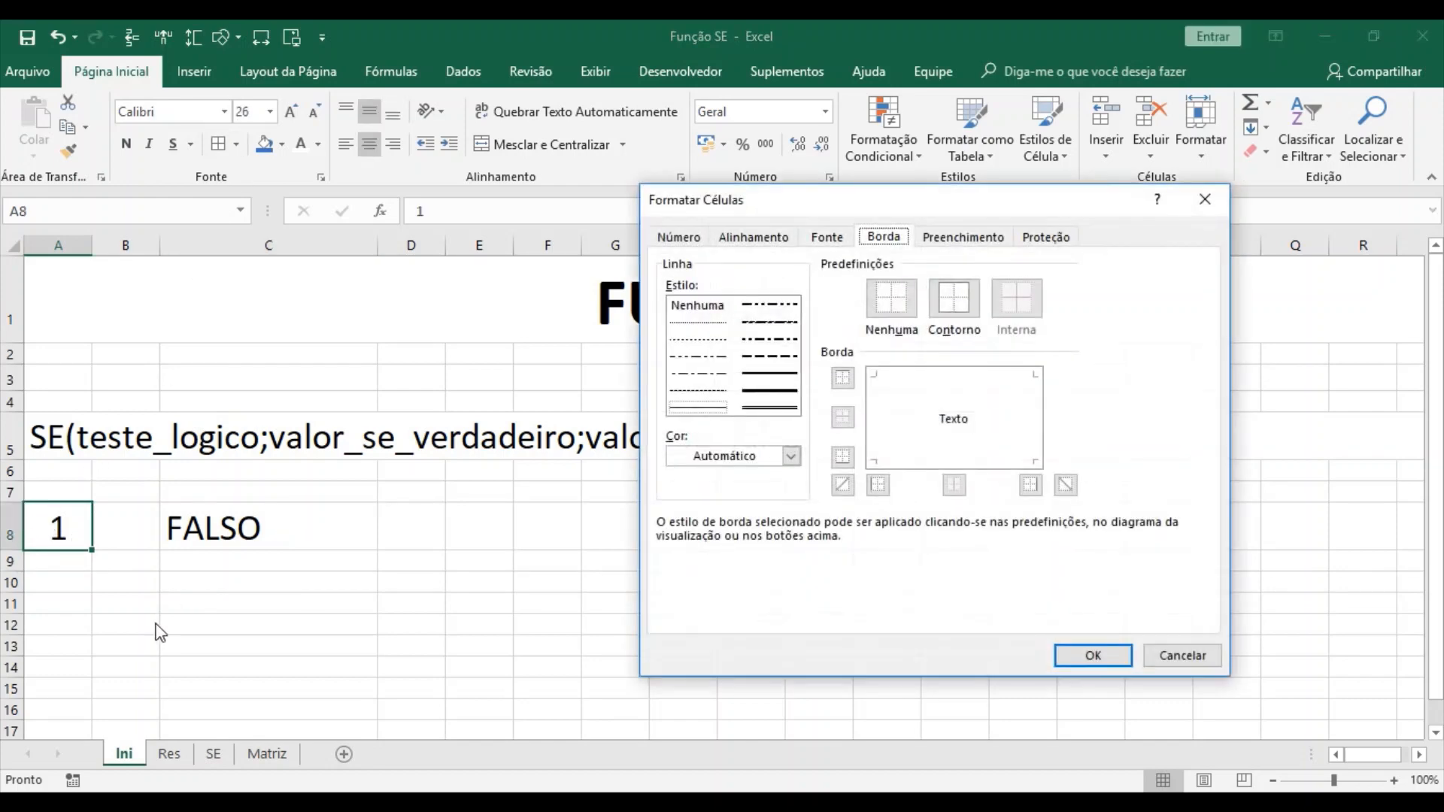
click(1167, 660)
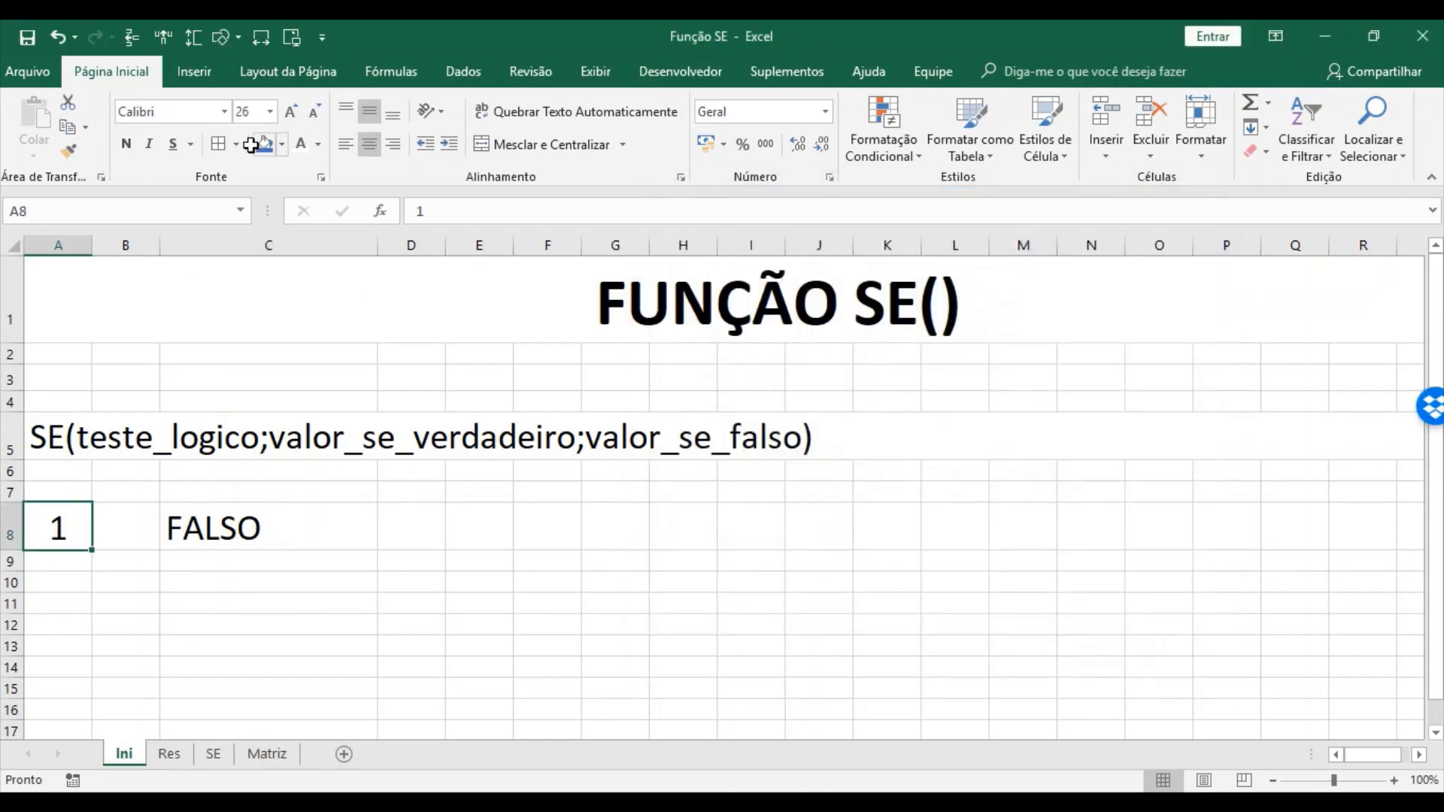
click(237, 144)
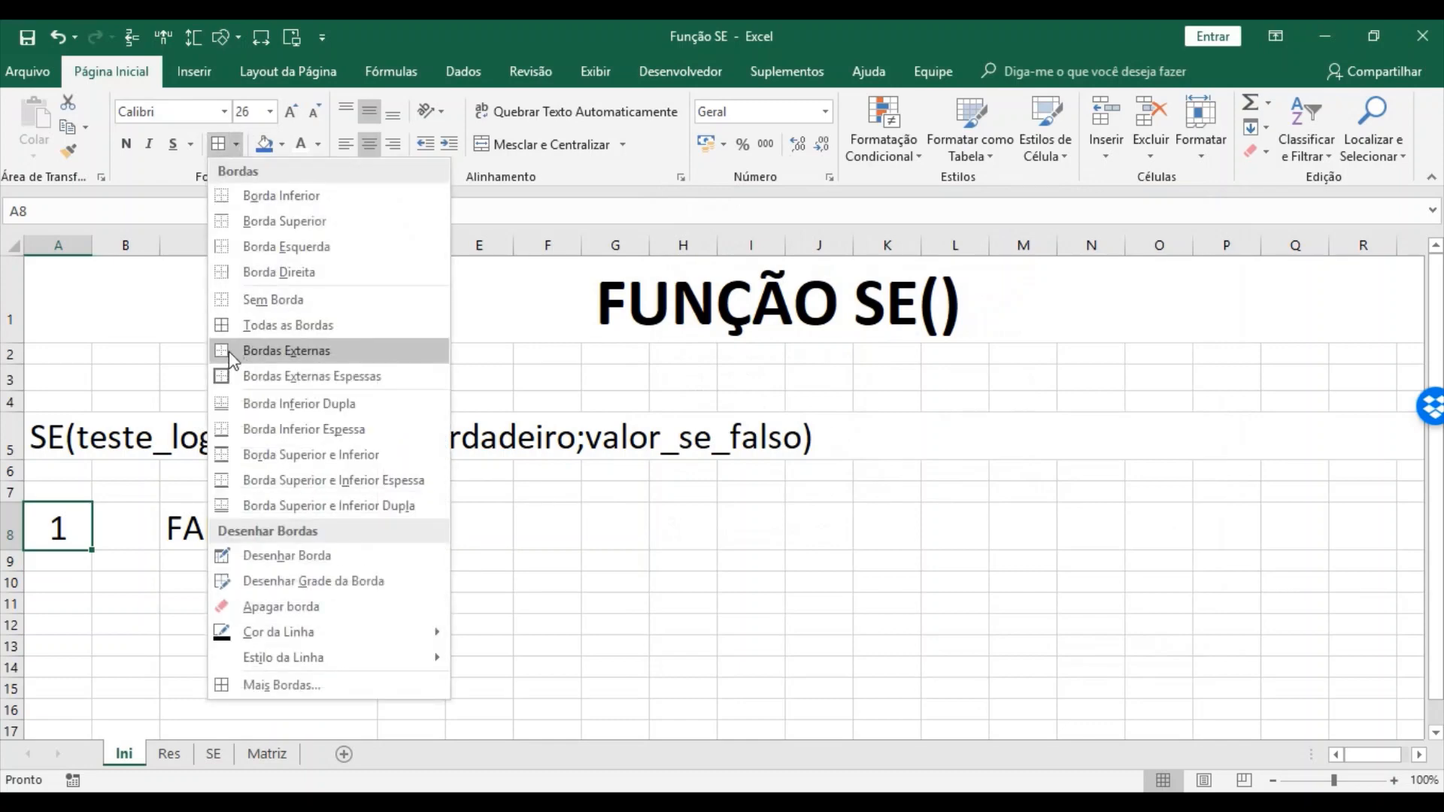
click(286, 351)
click(115, 613)
- Test the SE formula with 0 in A8, set A8 to 2, and select C8 to check its formula
click(67, 543)
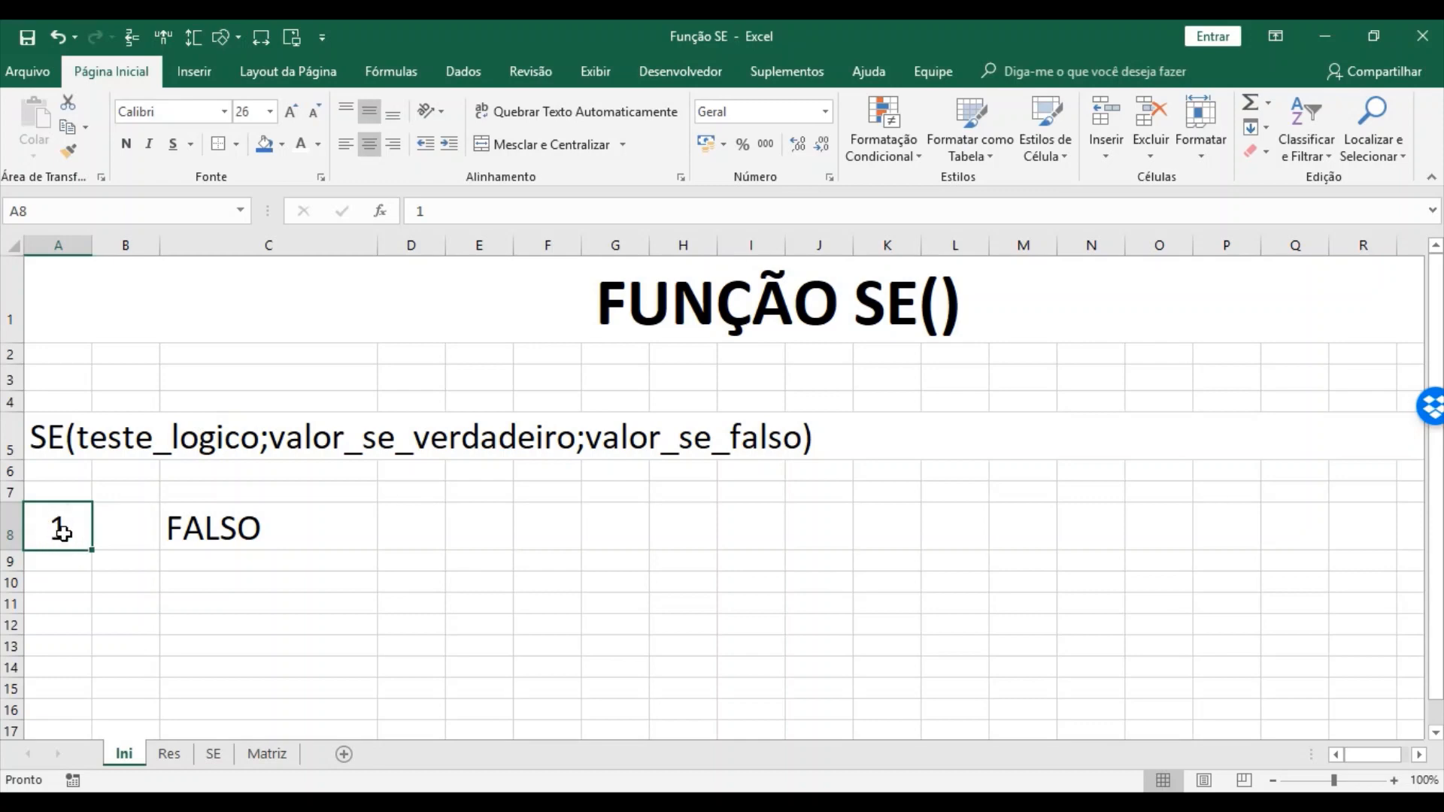
text(0)
key(Return)
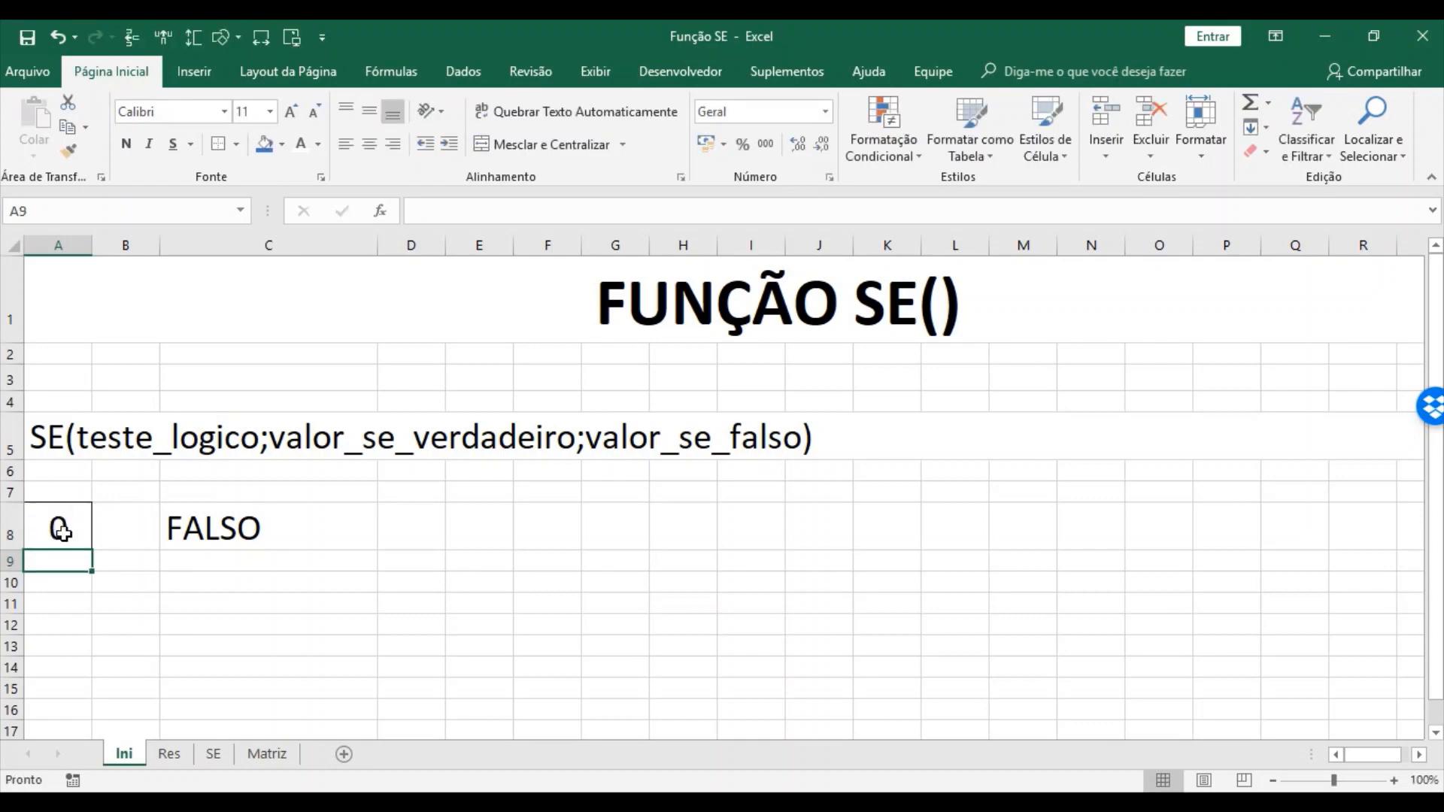
click(60, 529)
text(2)
key(Return)
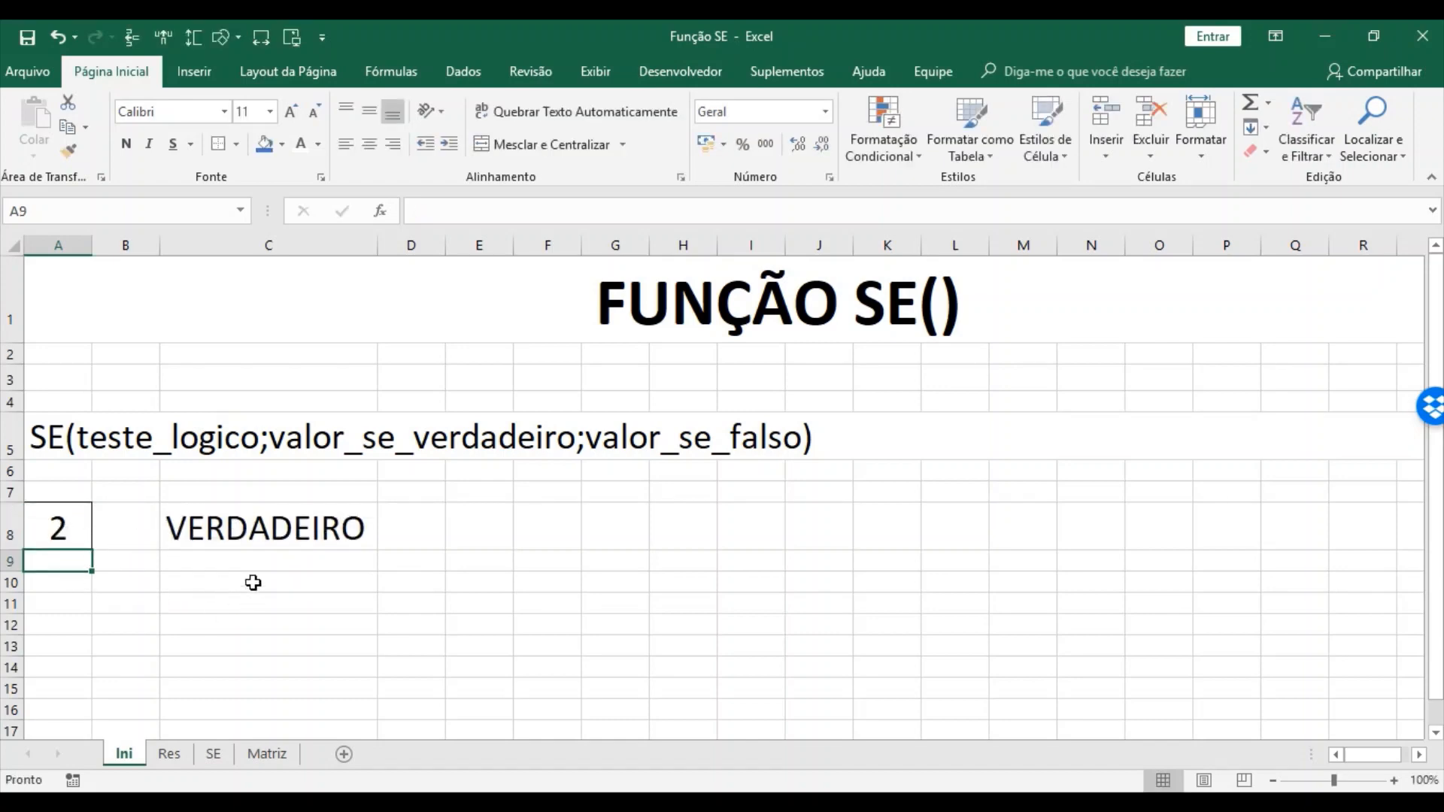
click(302, 535)
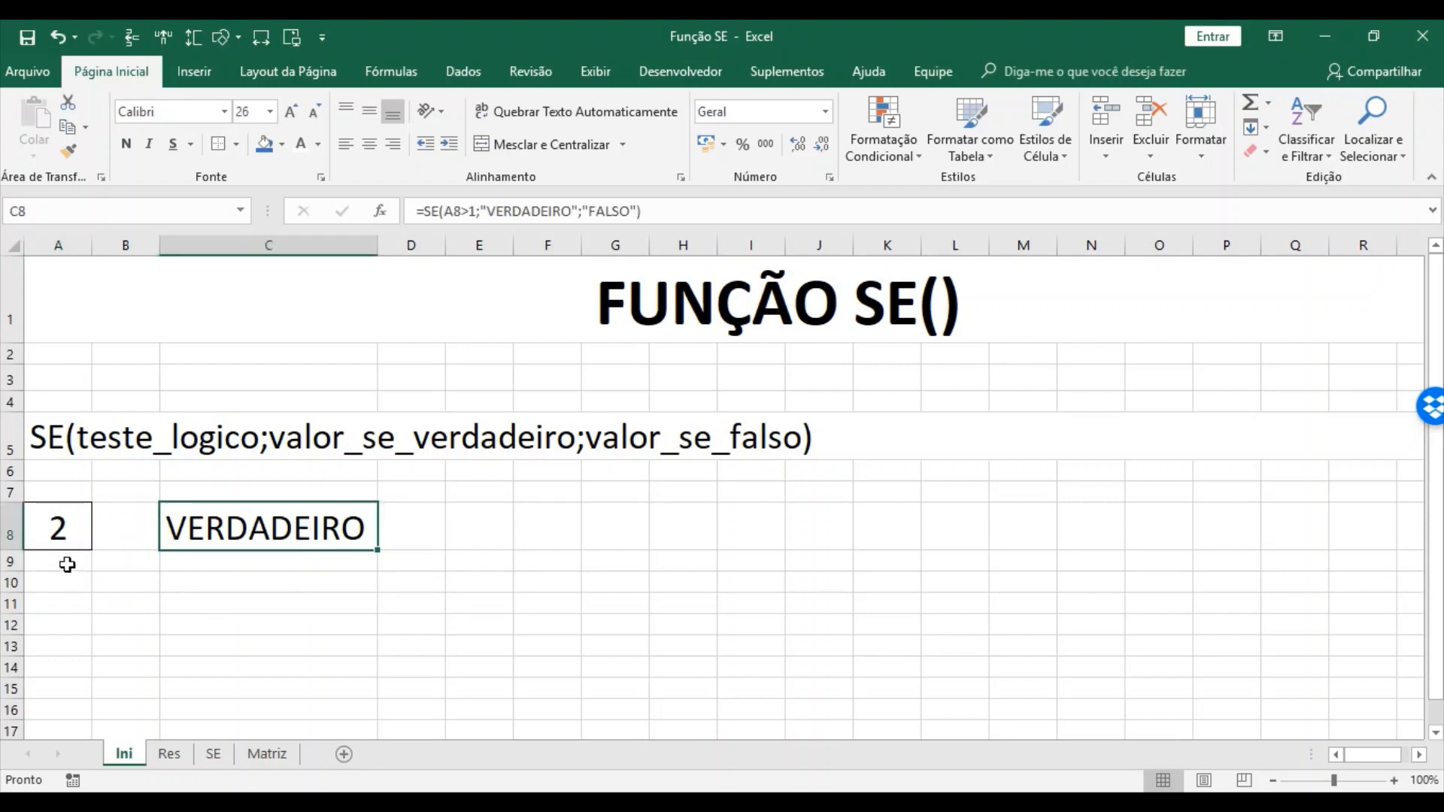
- Fill the bordered value in A8 down to A16 and copy the C8 SE formula down to C16
click(64, 540)
drag(91, 554, 103, 710)
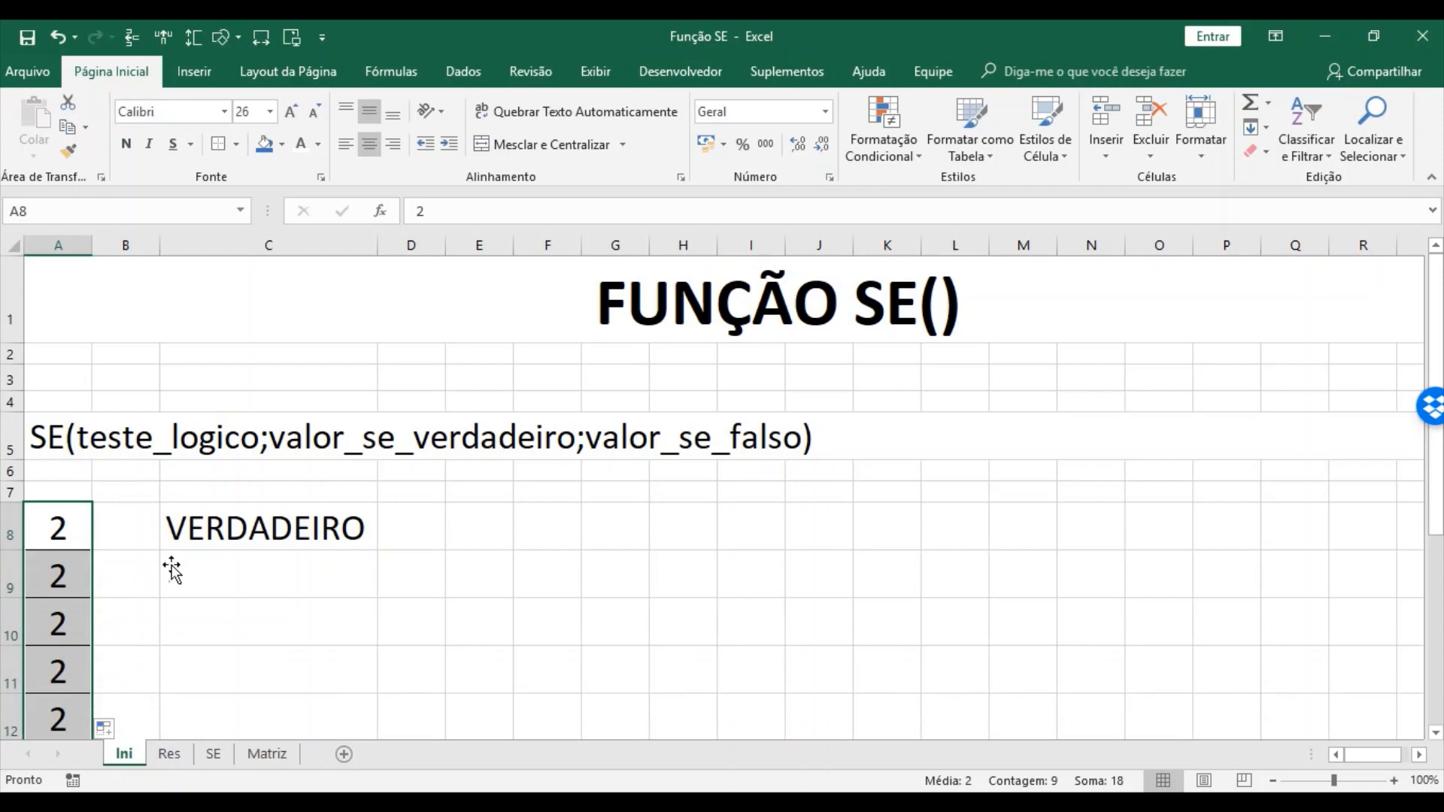
scroll(171, 568, down, 2)
click(226, 300)
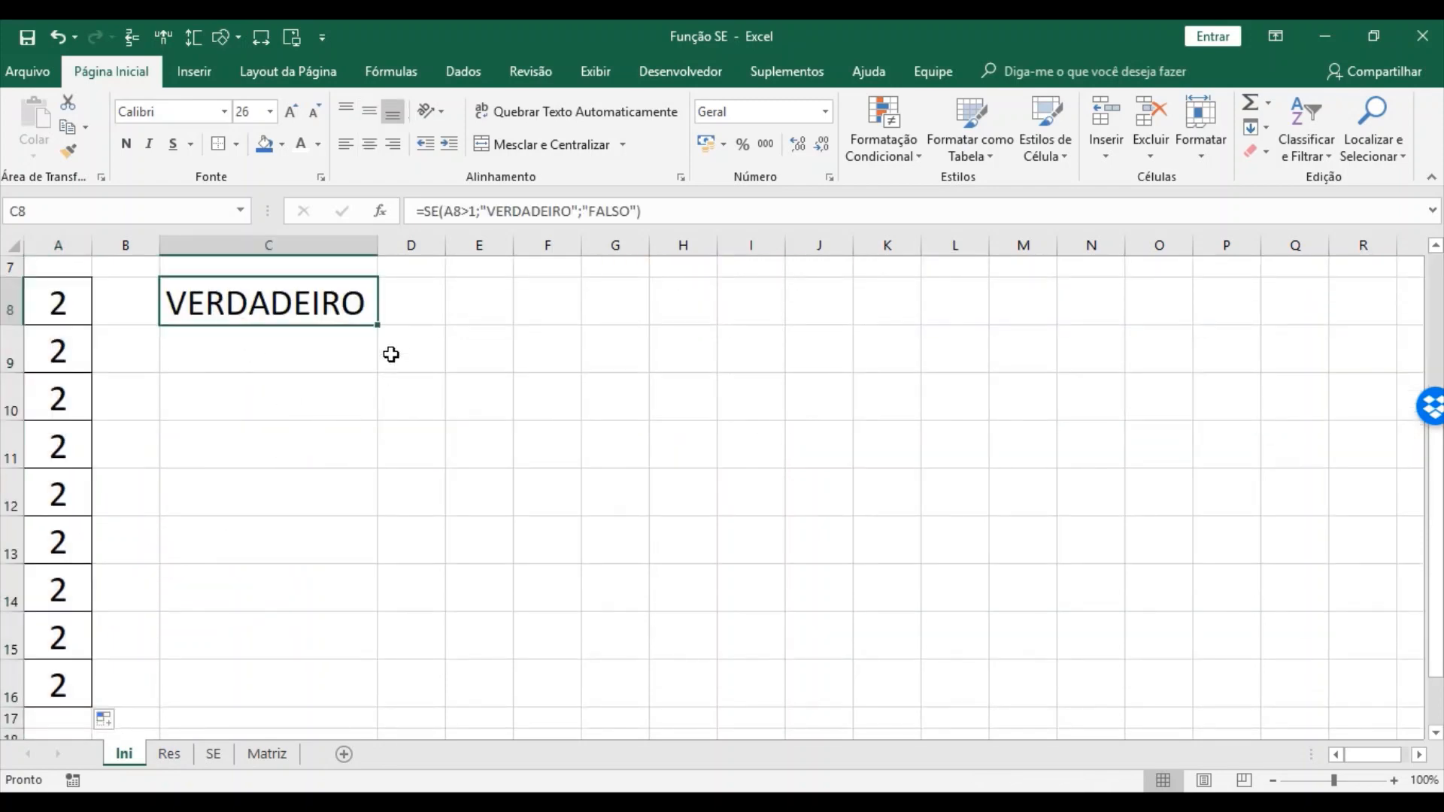
drag(378, 325, 382, 708)
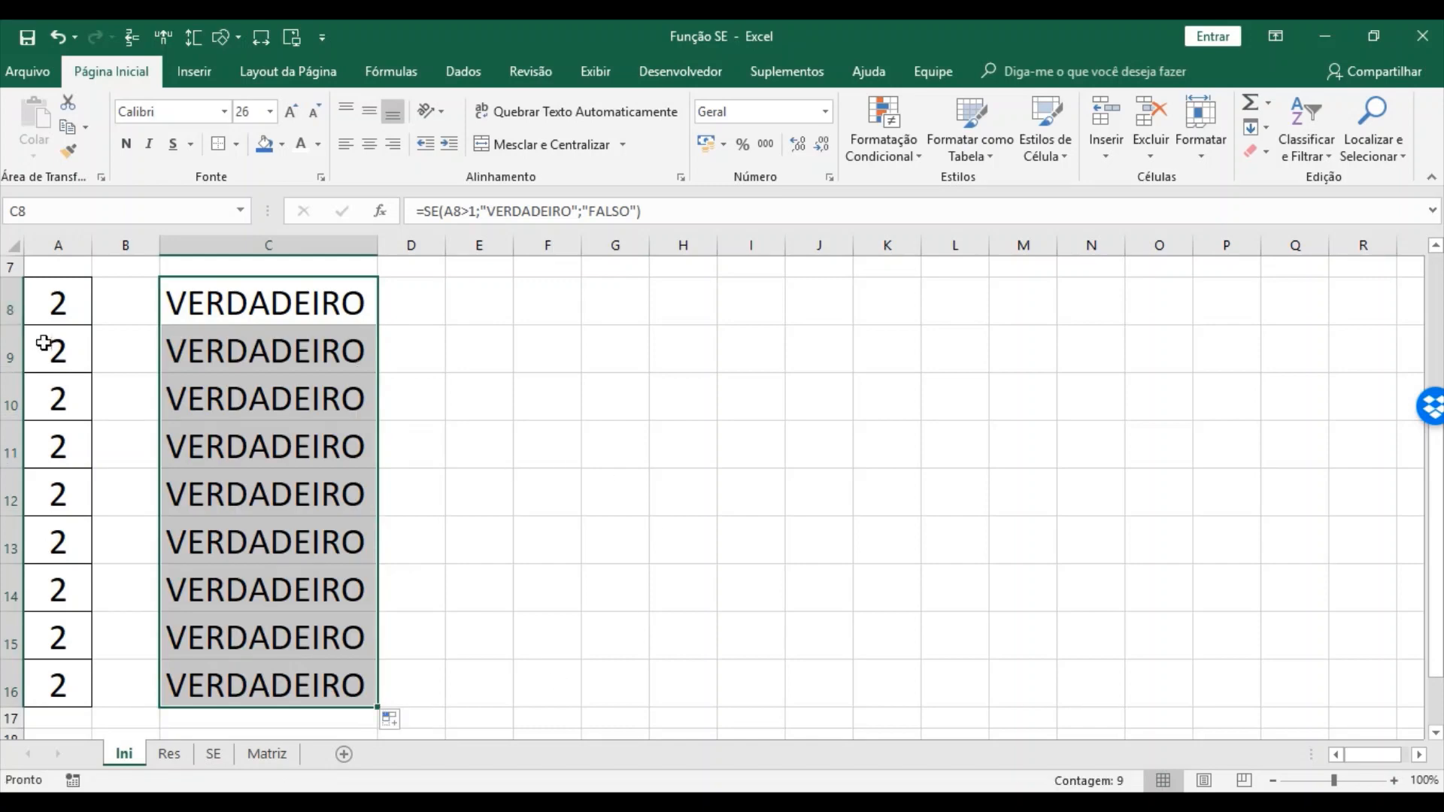
- Enter 1, 0 and 3 in cells A9, A10 and A11 as test values for the SE formula
click(64, 309)
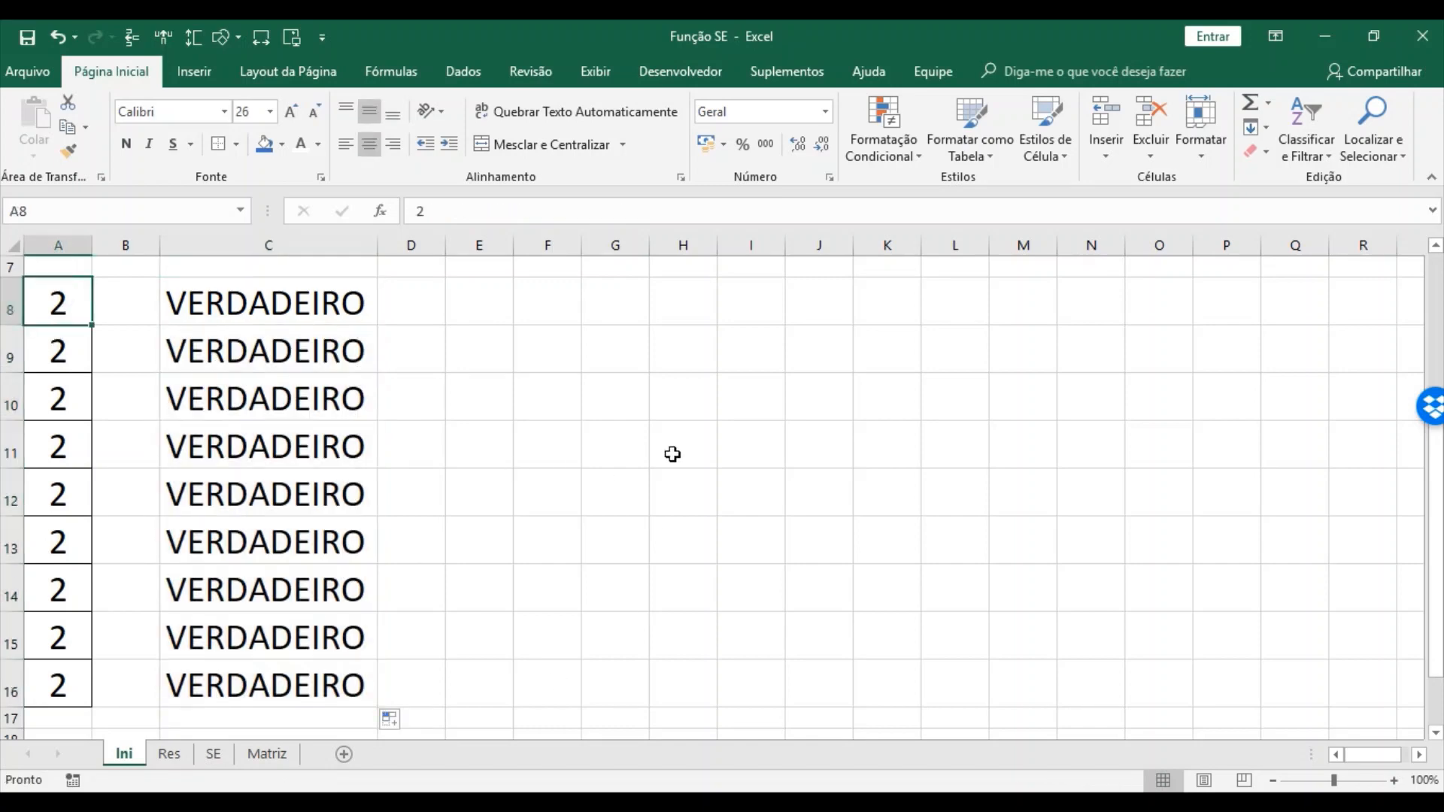
key(Down)
text(1)
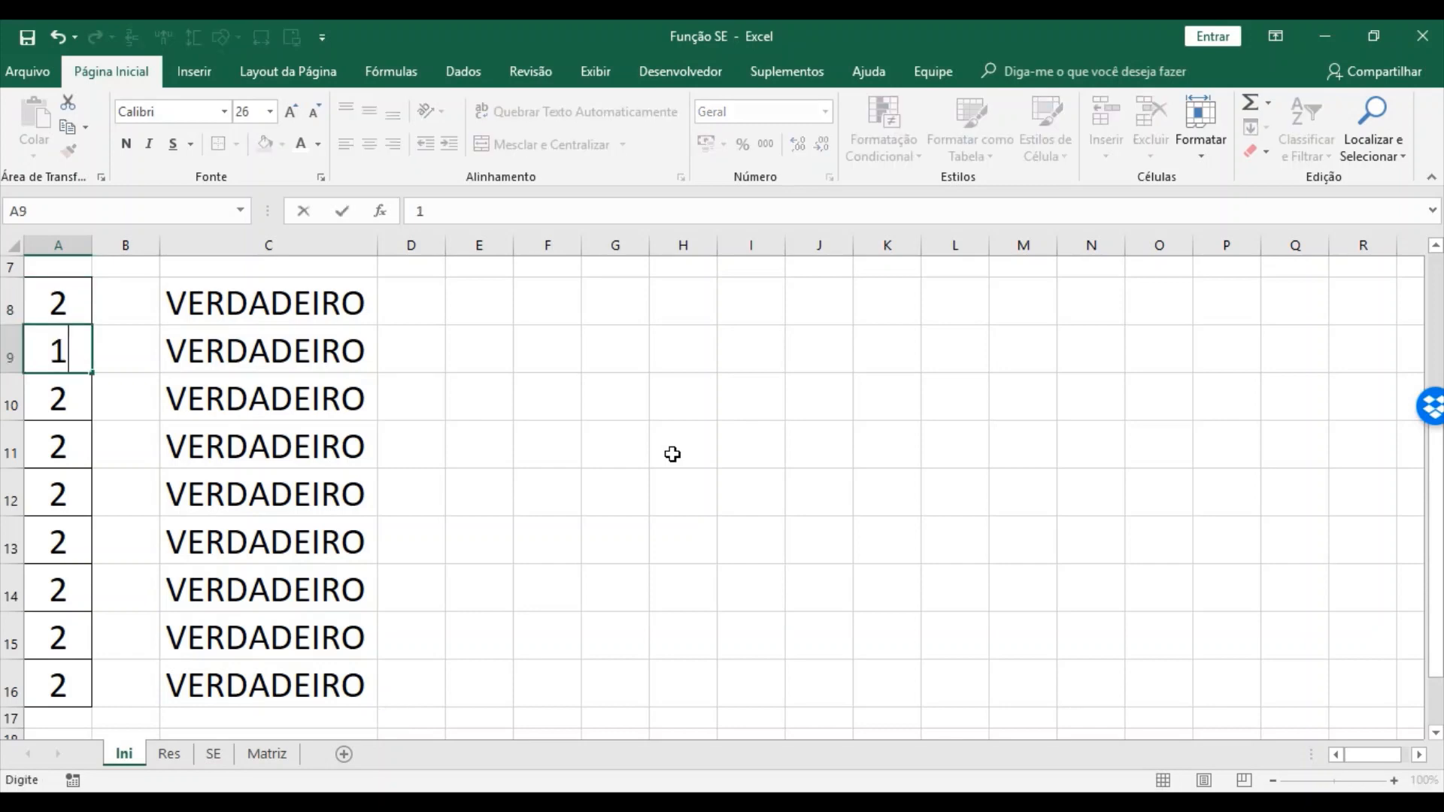
key(Return)
text(0)
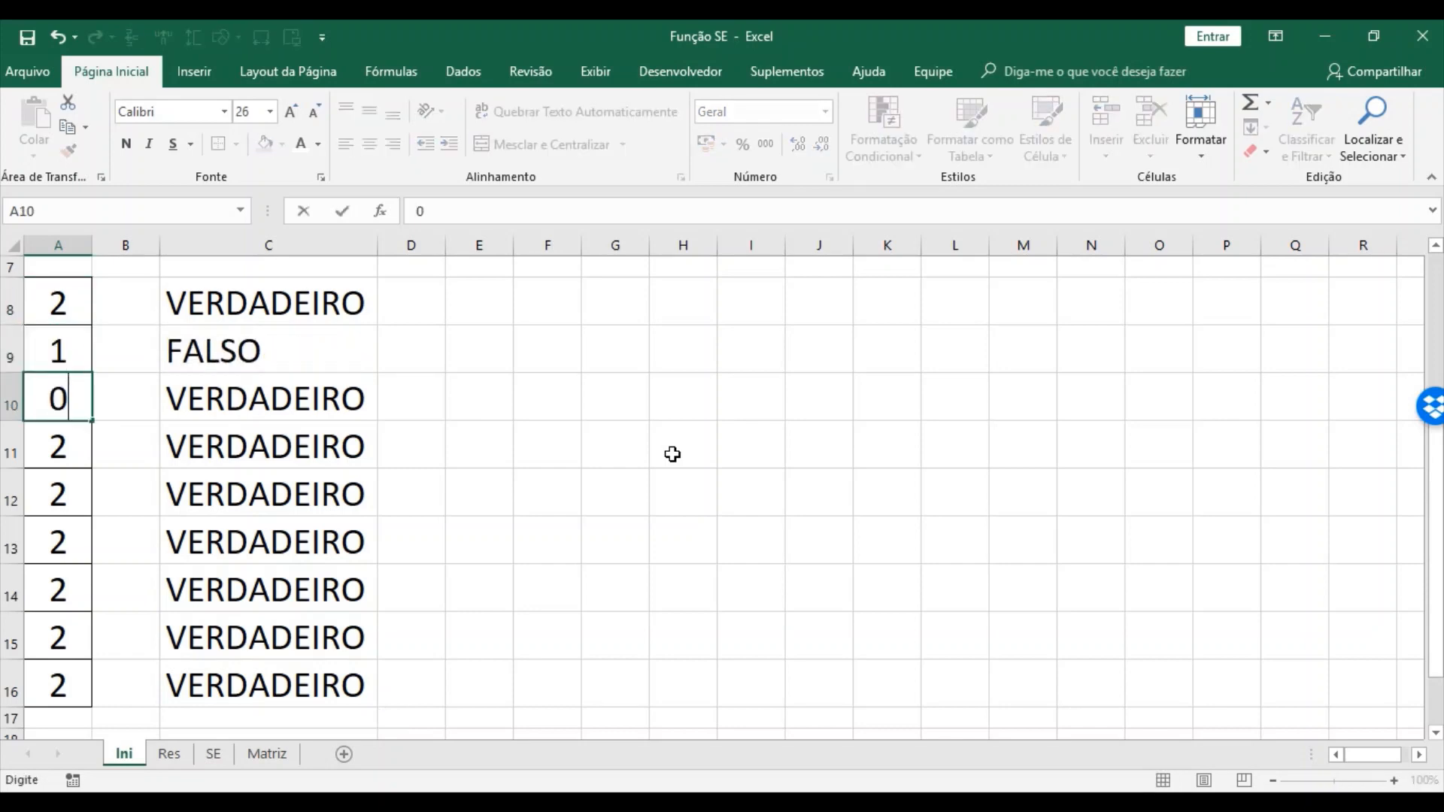
key(Return)
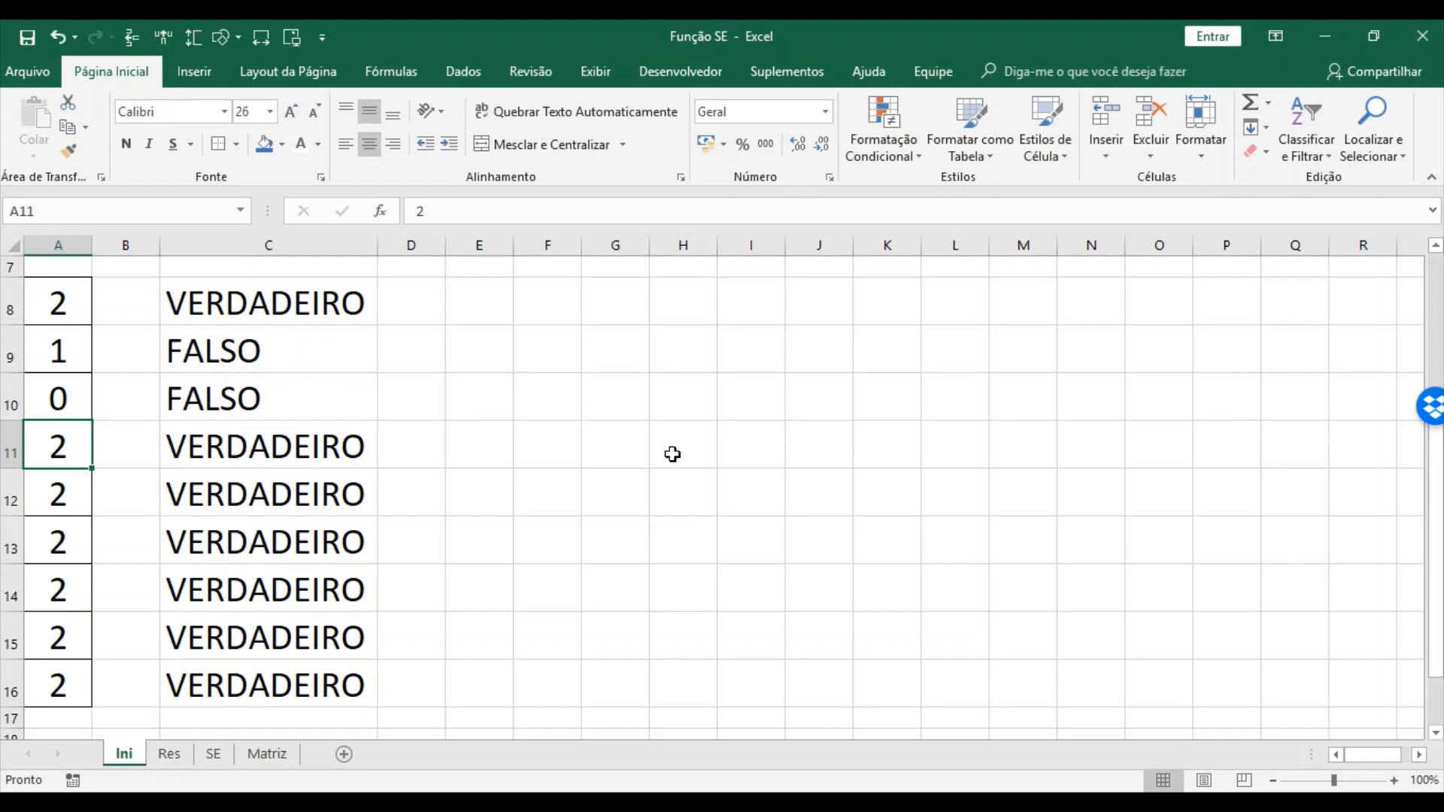
text(3)
key(Return)
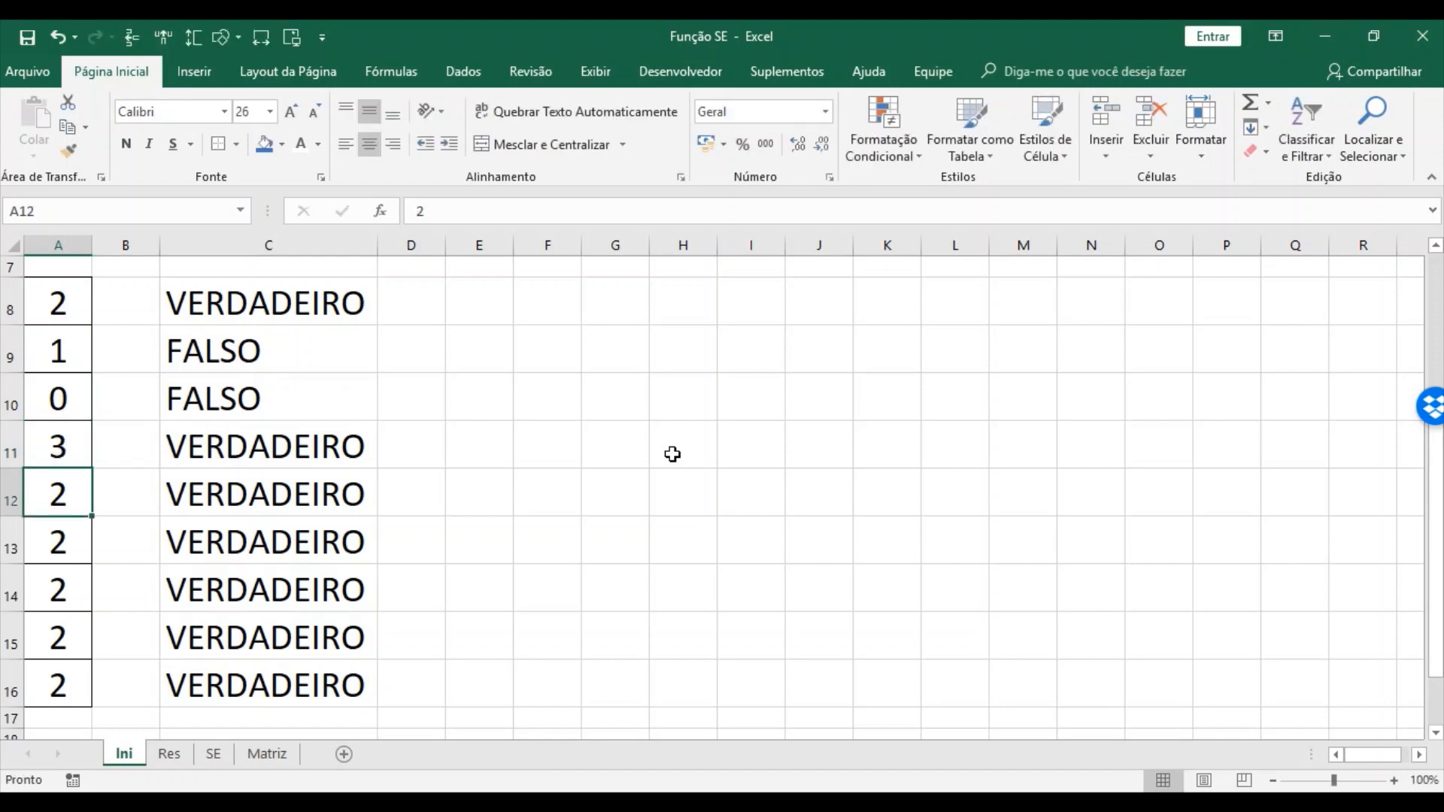
- Enter 1, 0, -1 and -2 in cells A13 through A16, leaving A12 as it is
key(Down)
text(1)
key(Return)
text(0)
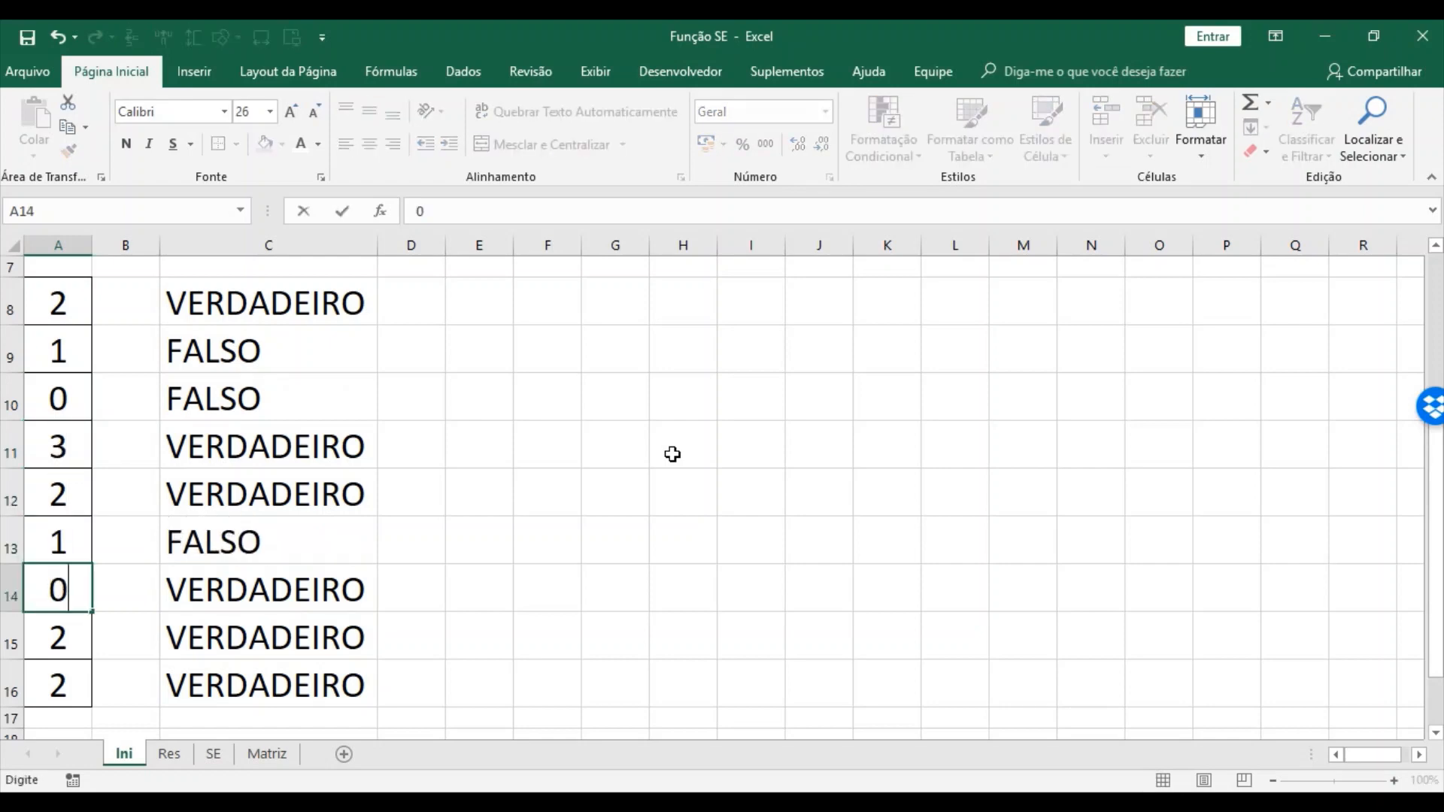
key(Return)
text(-1)
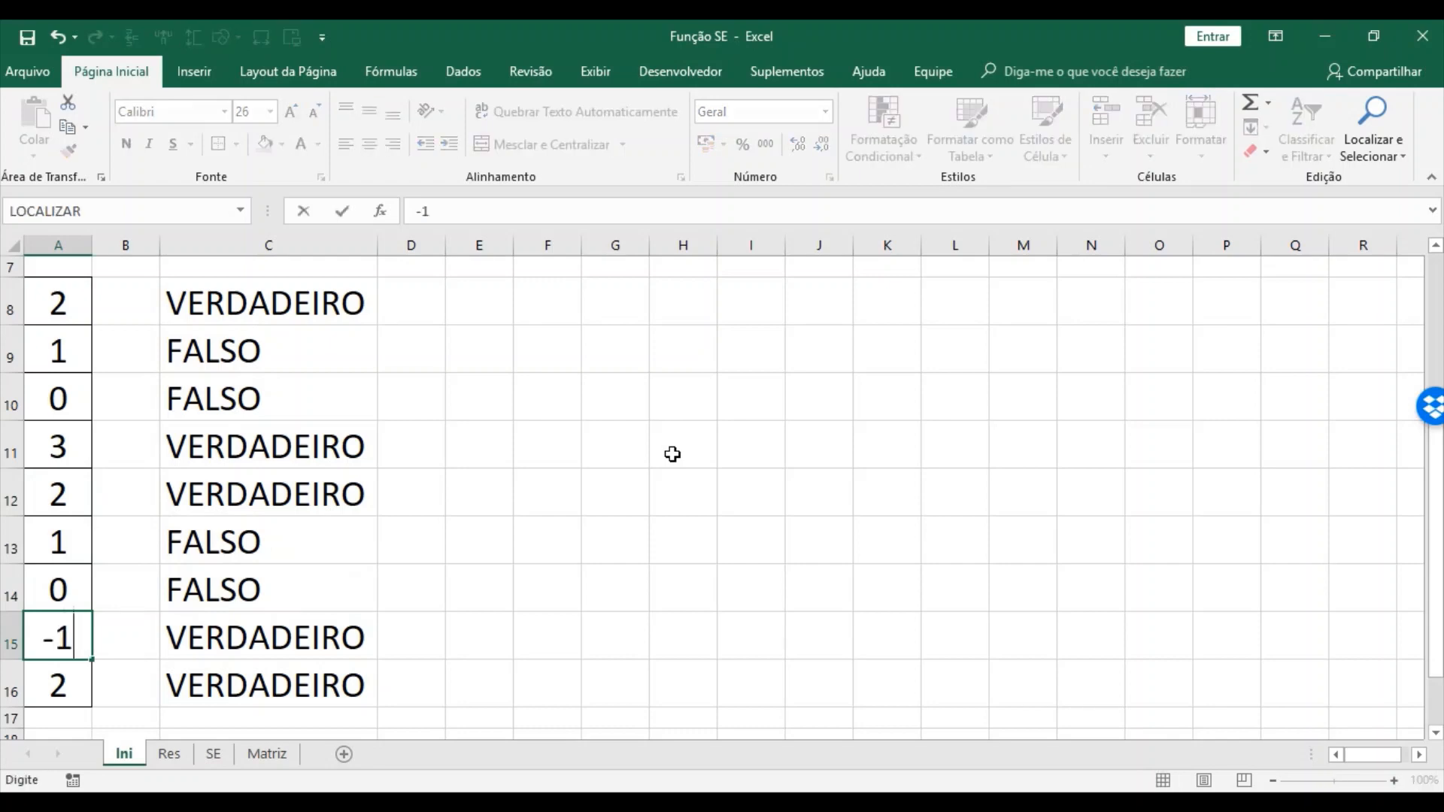
key(Return)
text(-2)
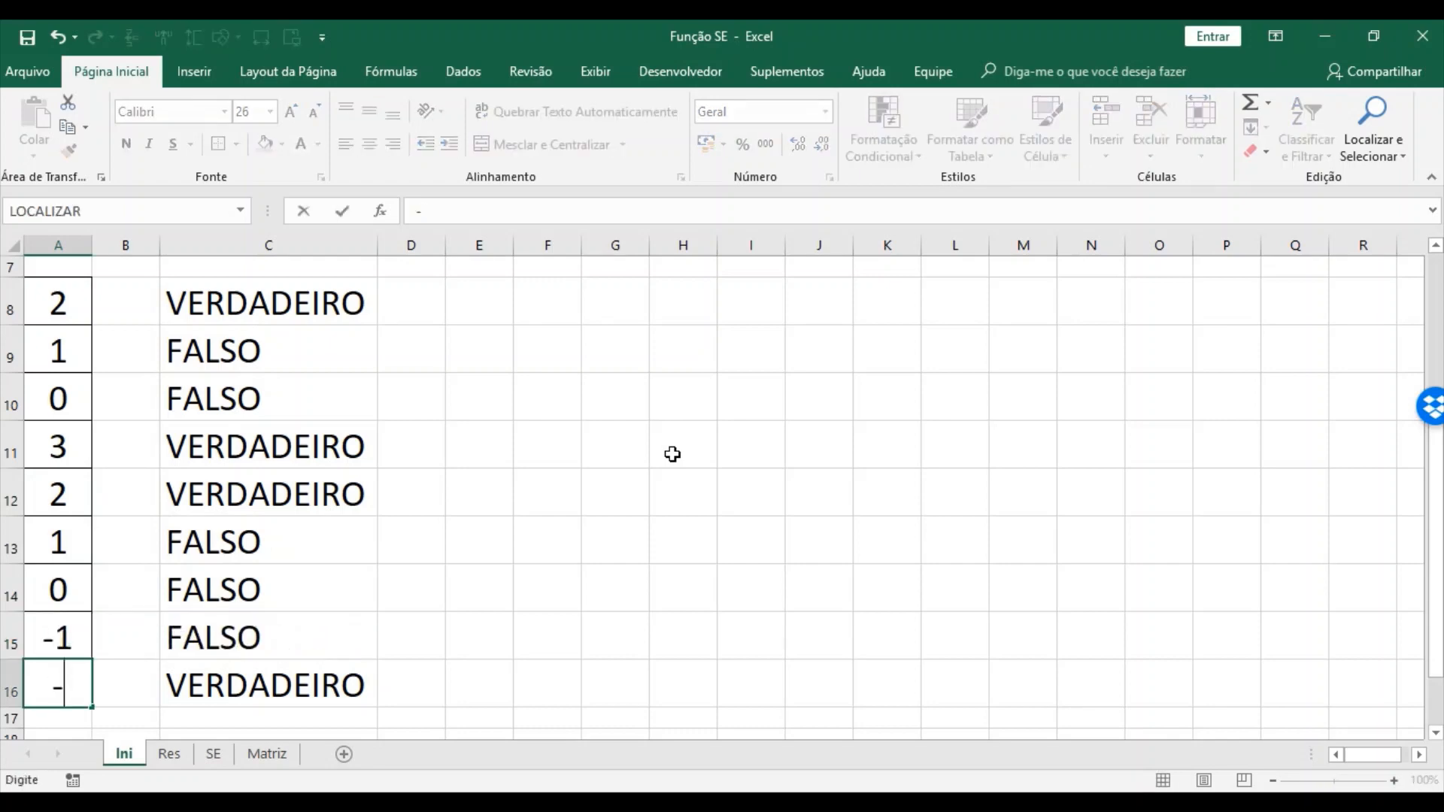
key(Return)
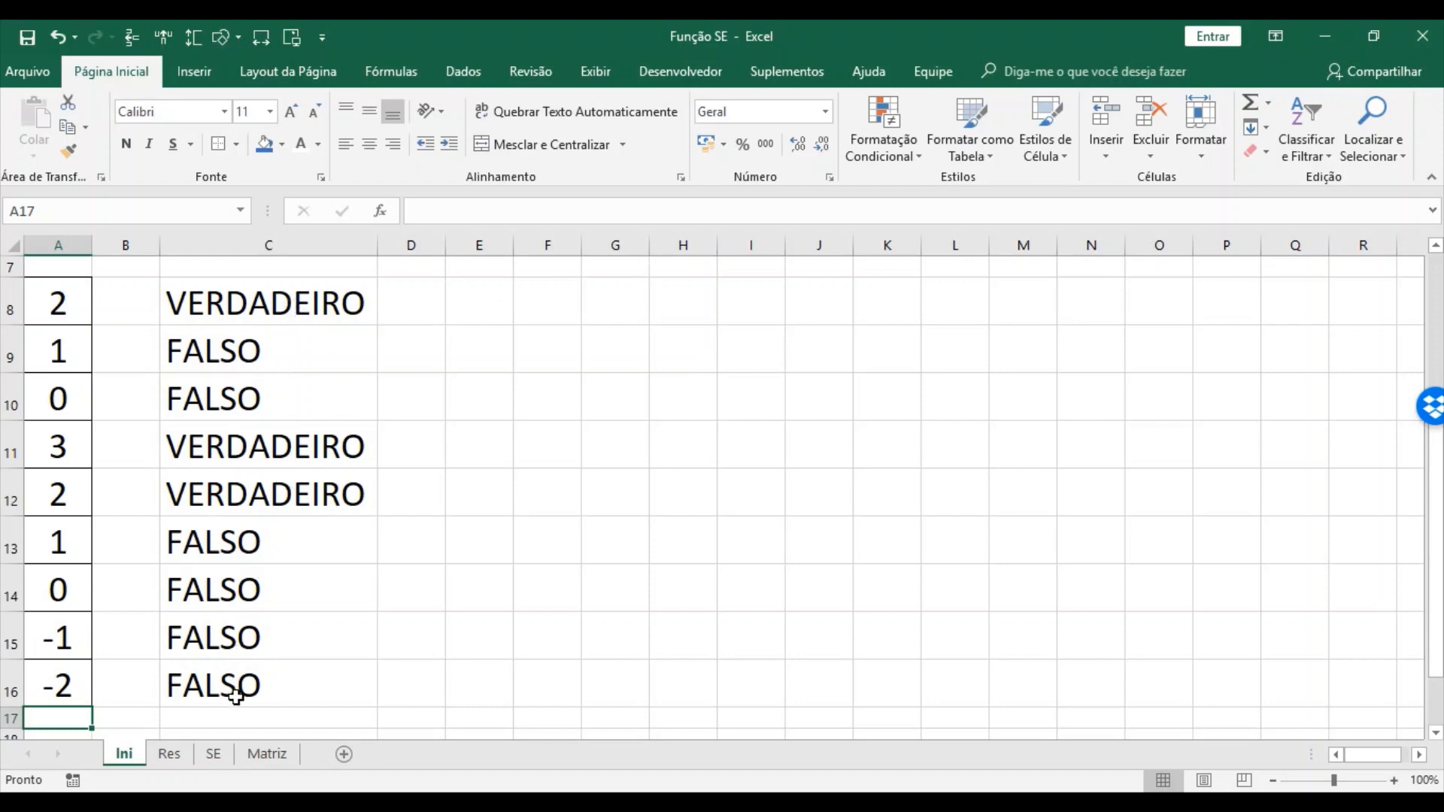
- Compare the test values in A13:A16 with the SE results beside them in column C
click(75, 686)
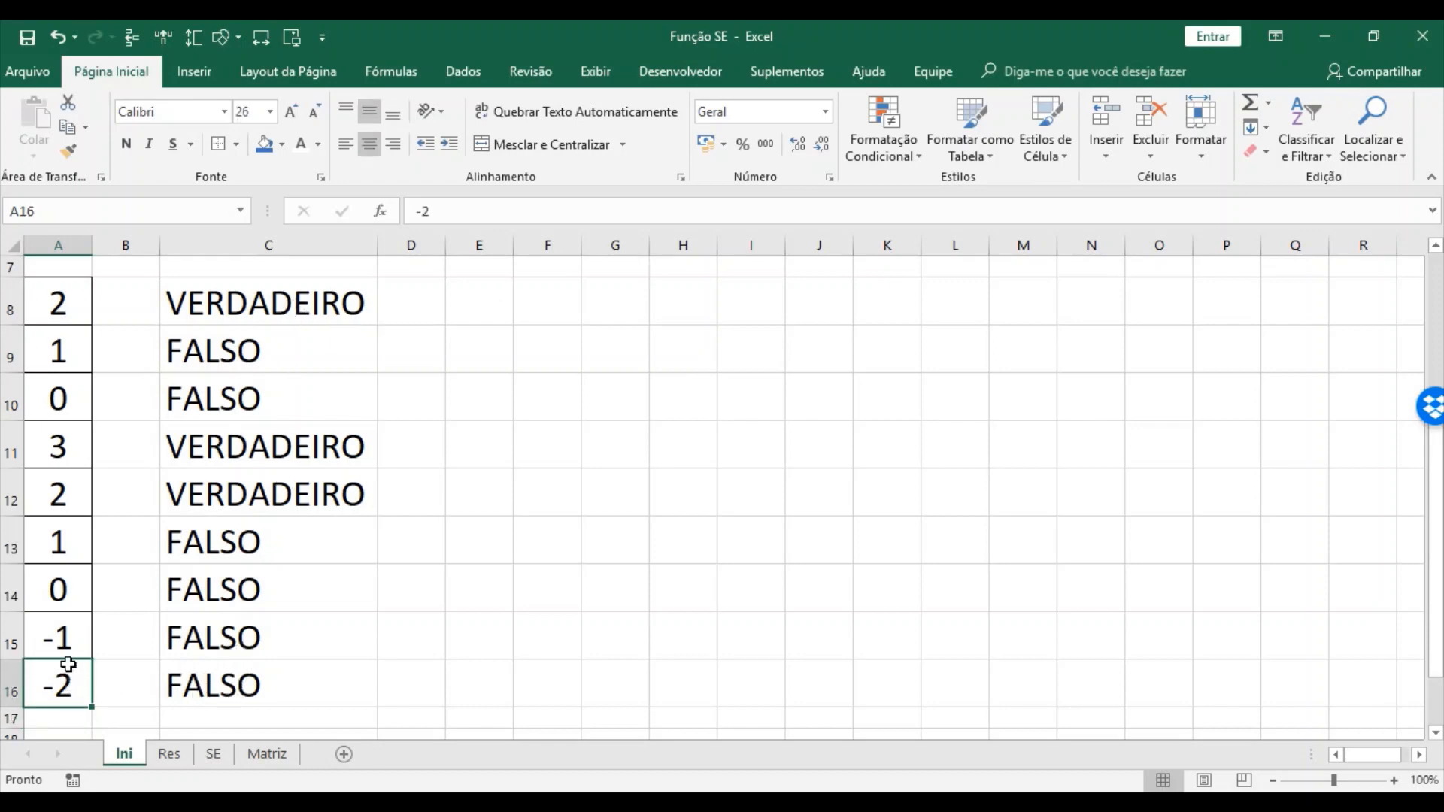
click(58, 617)
click(52, 594)
click(50, 541)
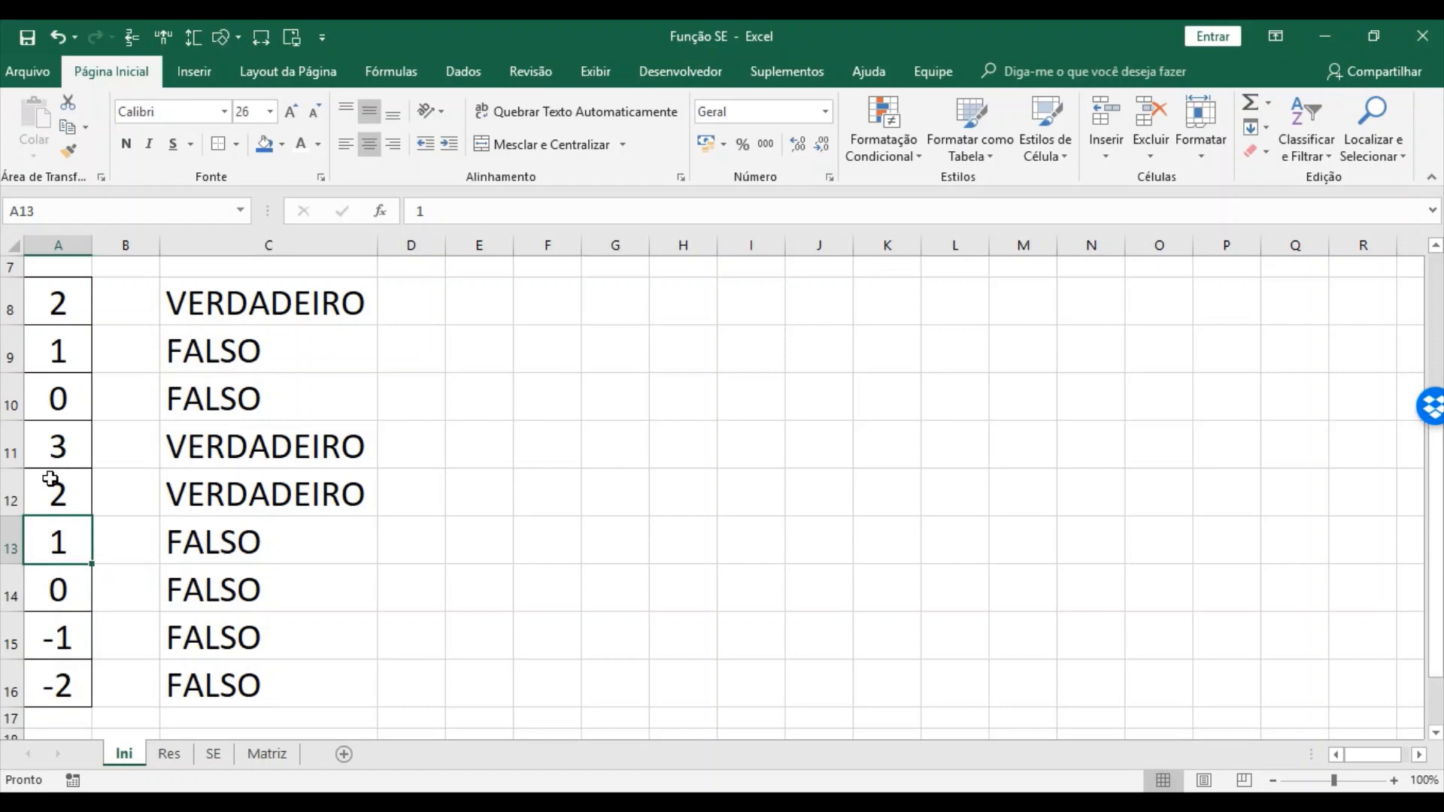
click(252, 551)
click(254, 592)
click(306, 673)
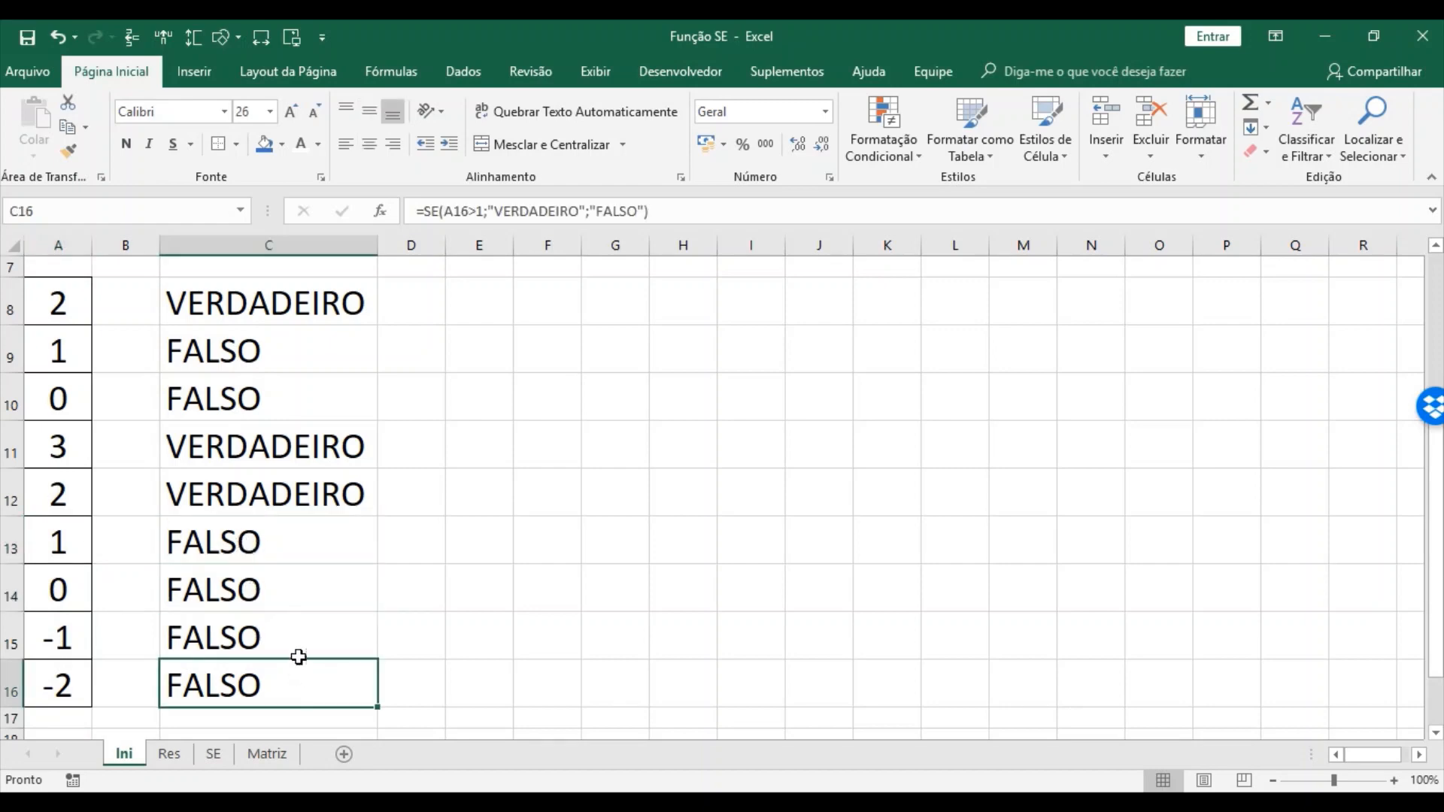
click(301, 636)
click(461, 616)
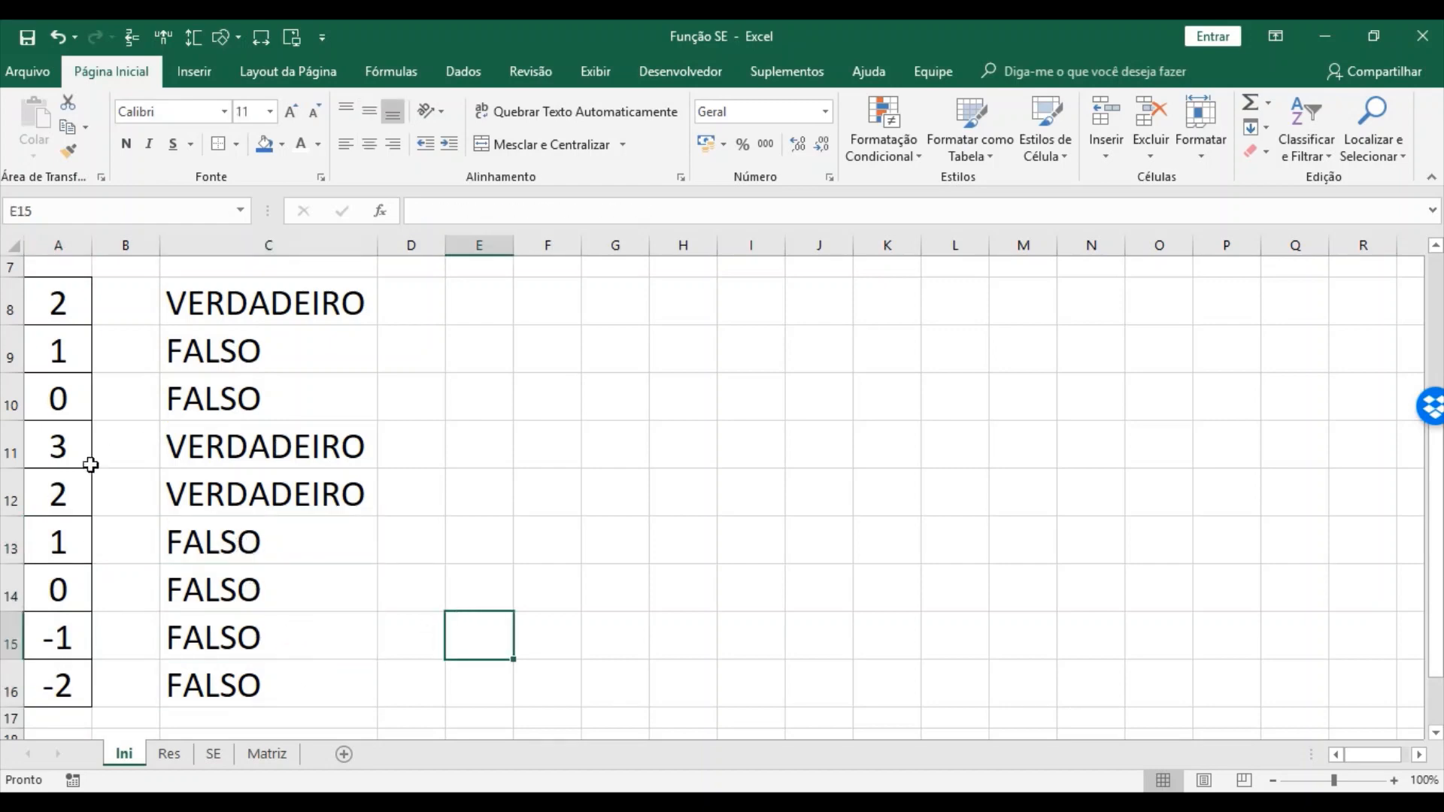
click(68, 454)
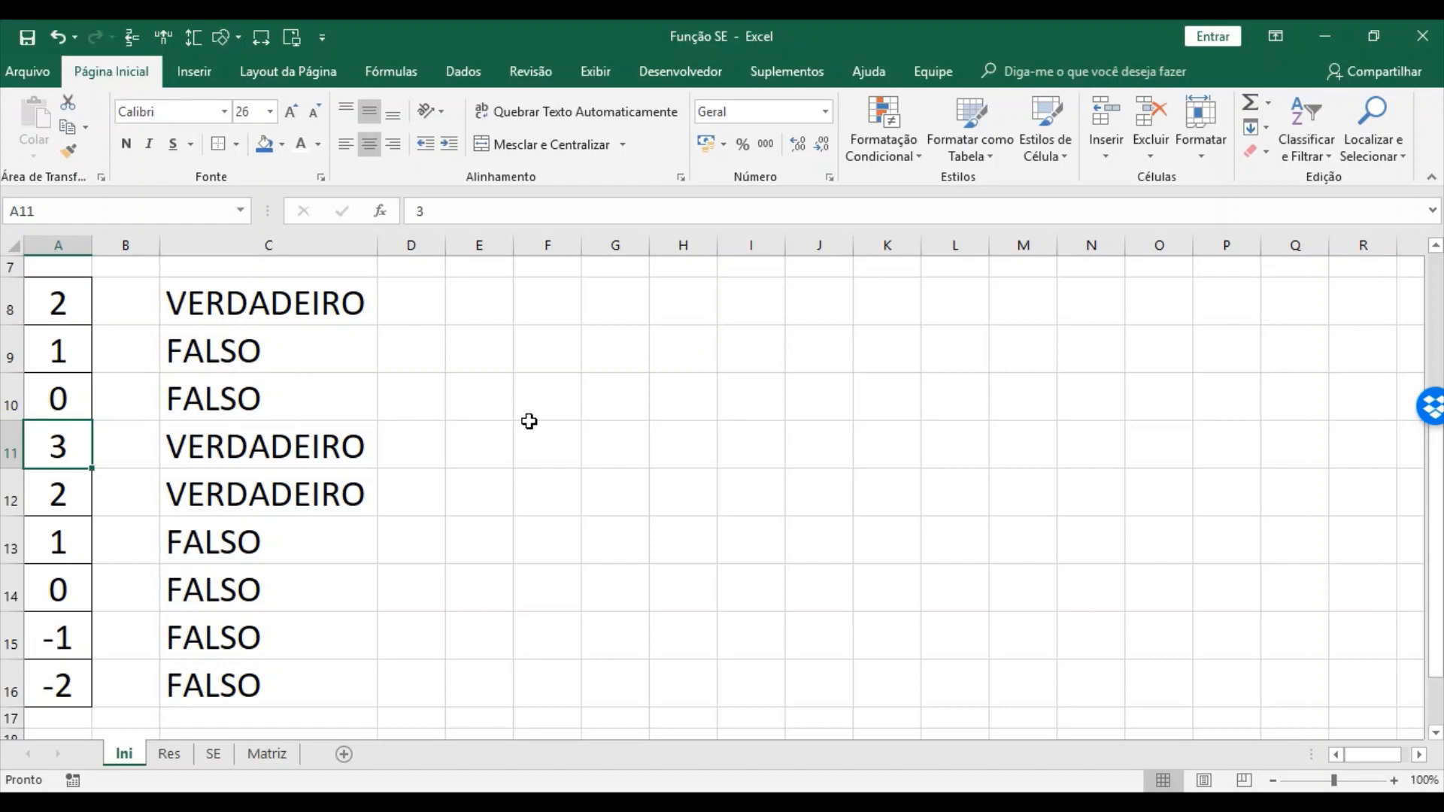
- Check row by row how the SE formulas in C8:C11 evaluate the values in A8:A11 against the function's syntax
click(264, 297)
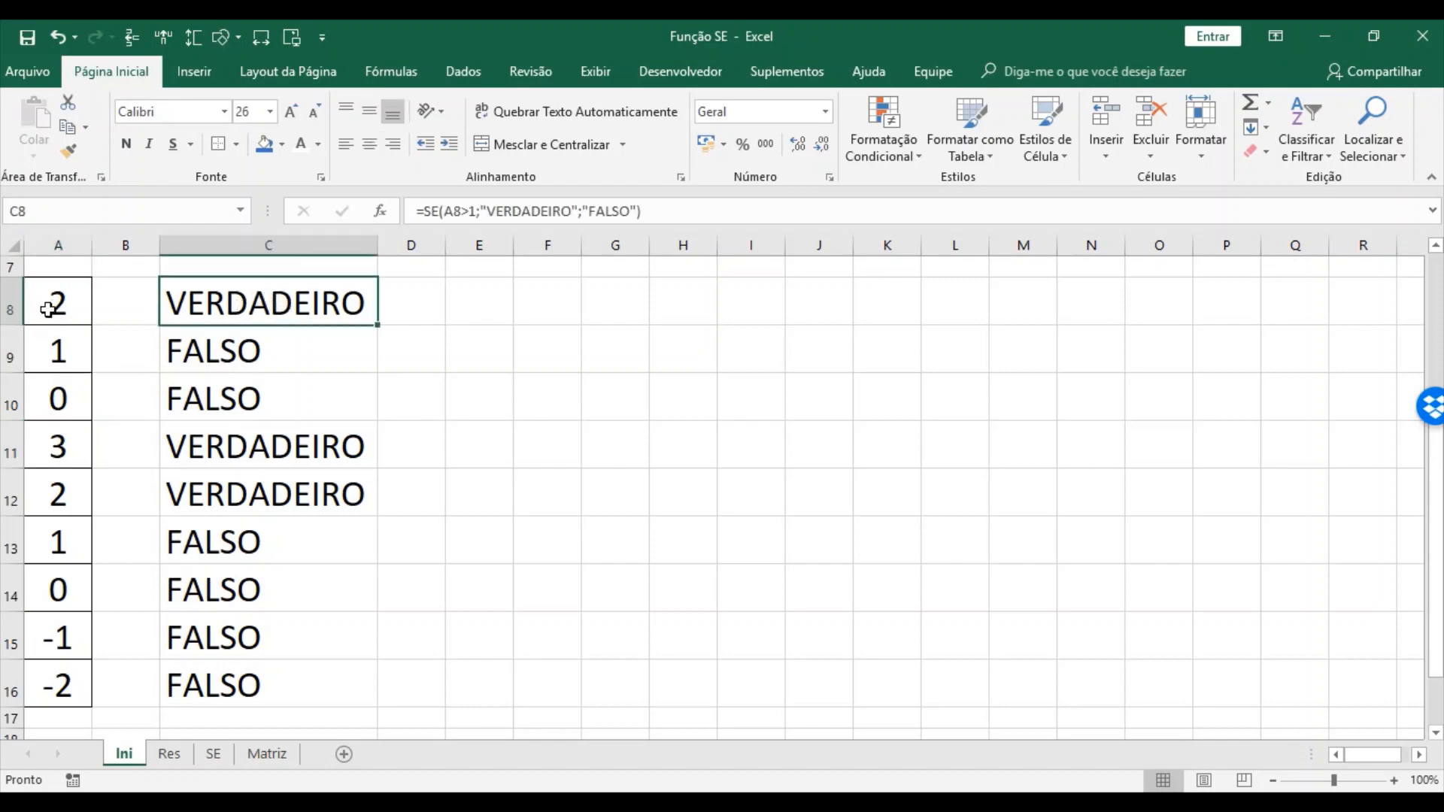
click(47, 359)
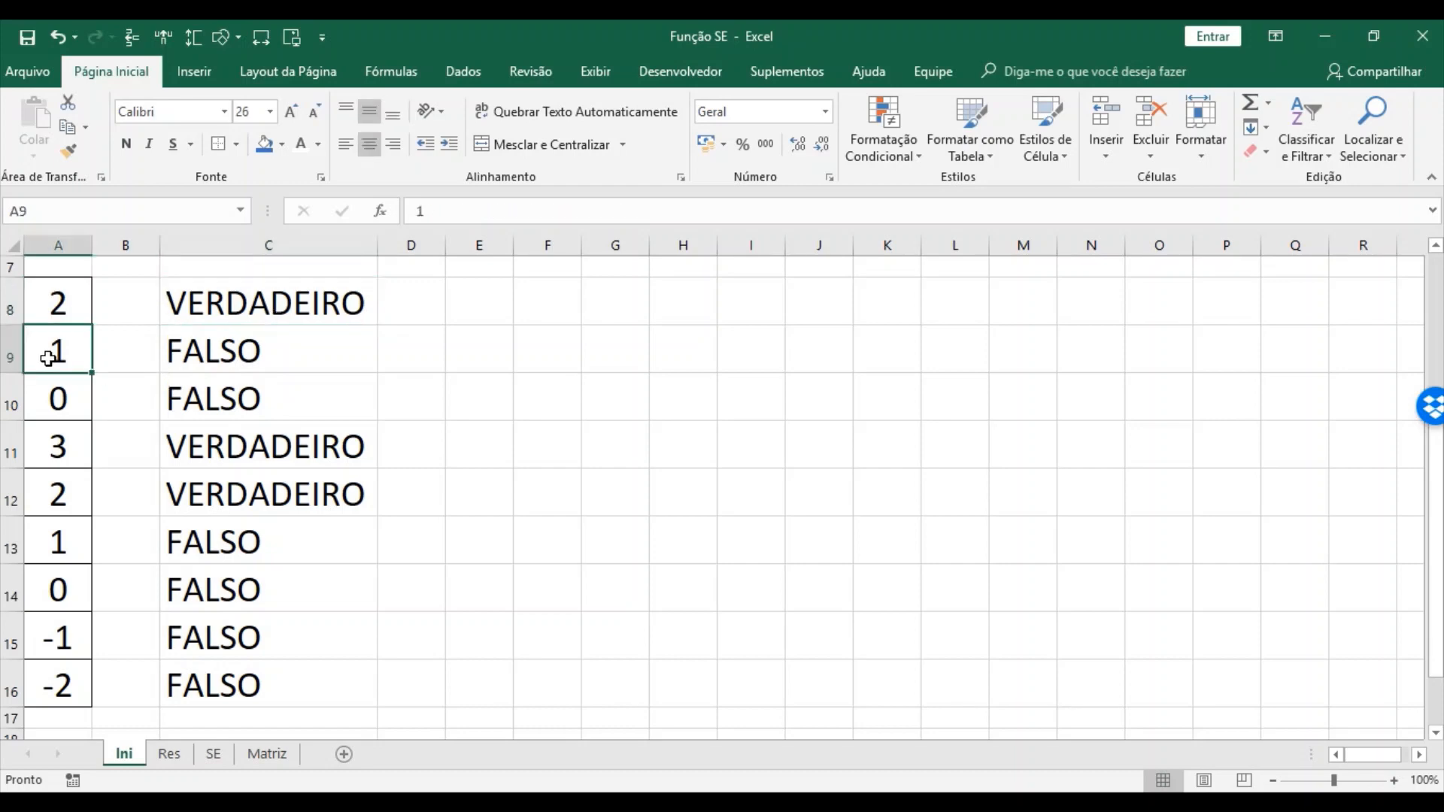
click(233, 354)
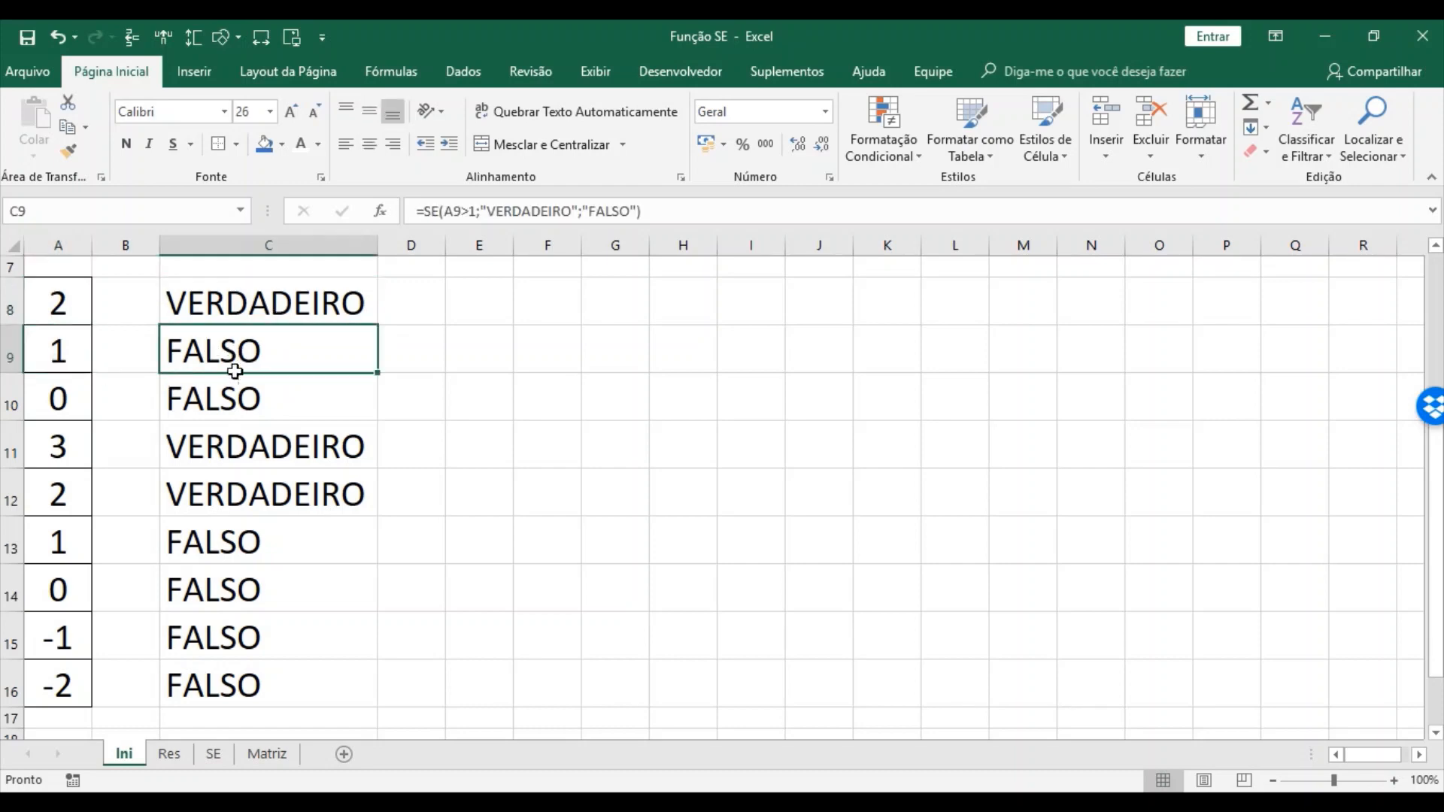
click(47, 399)
click(203, 396)
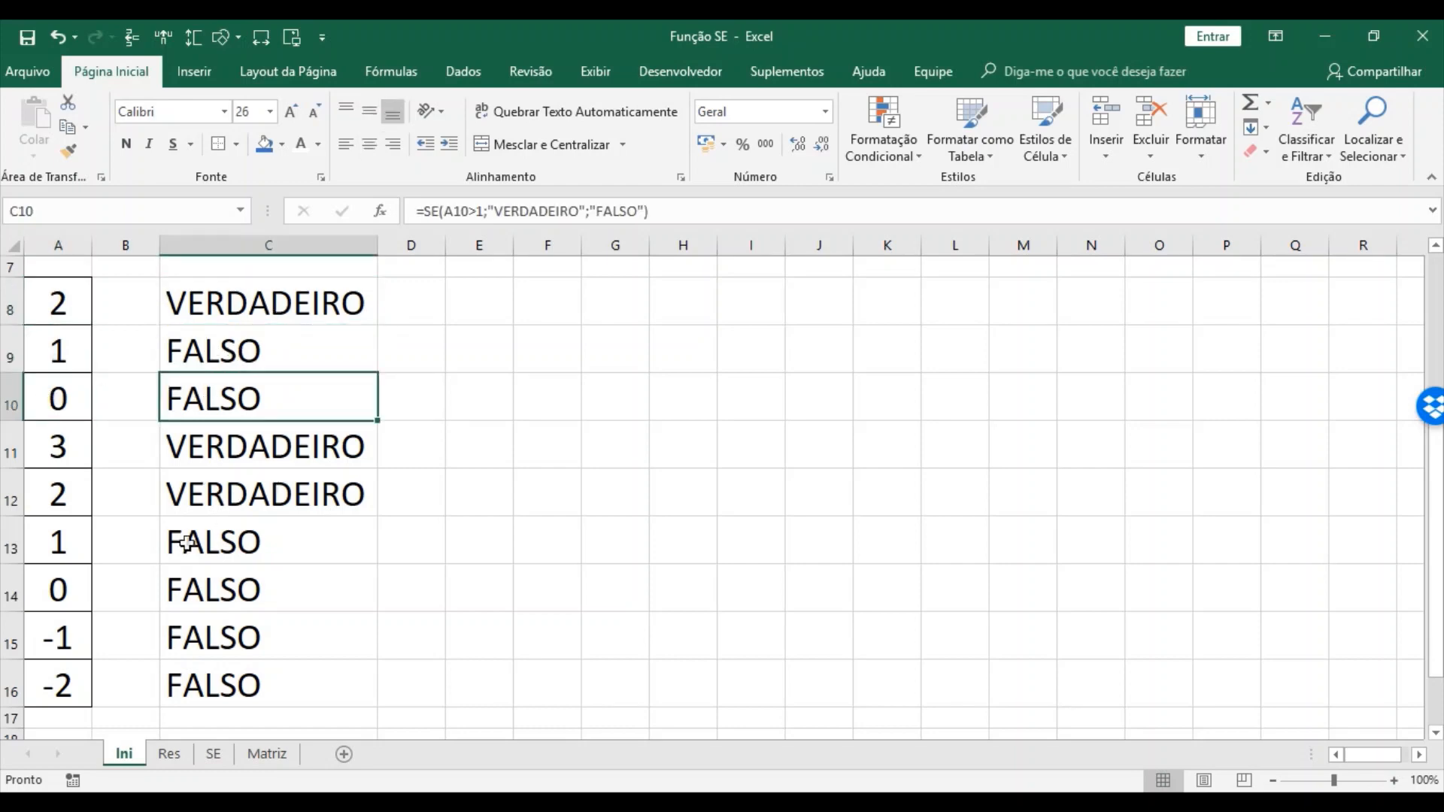
click(68, 457)
click(226, 445)
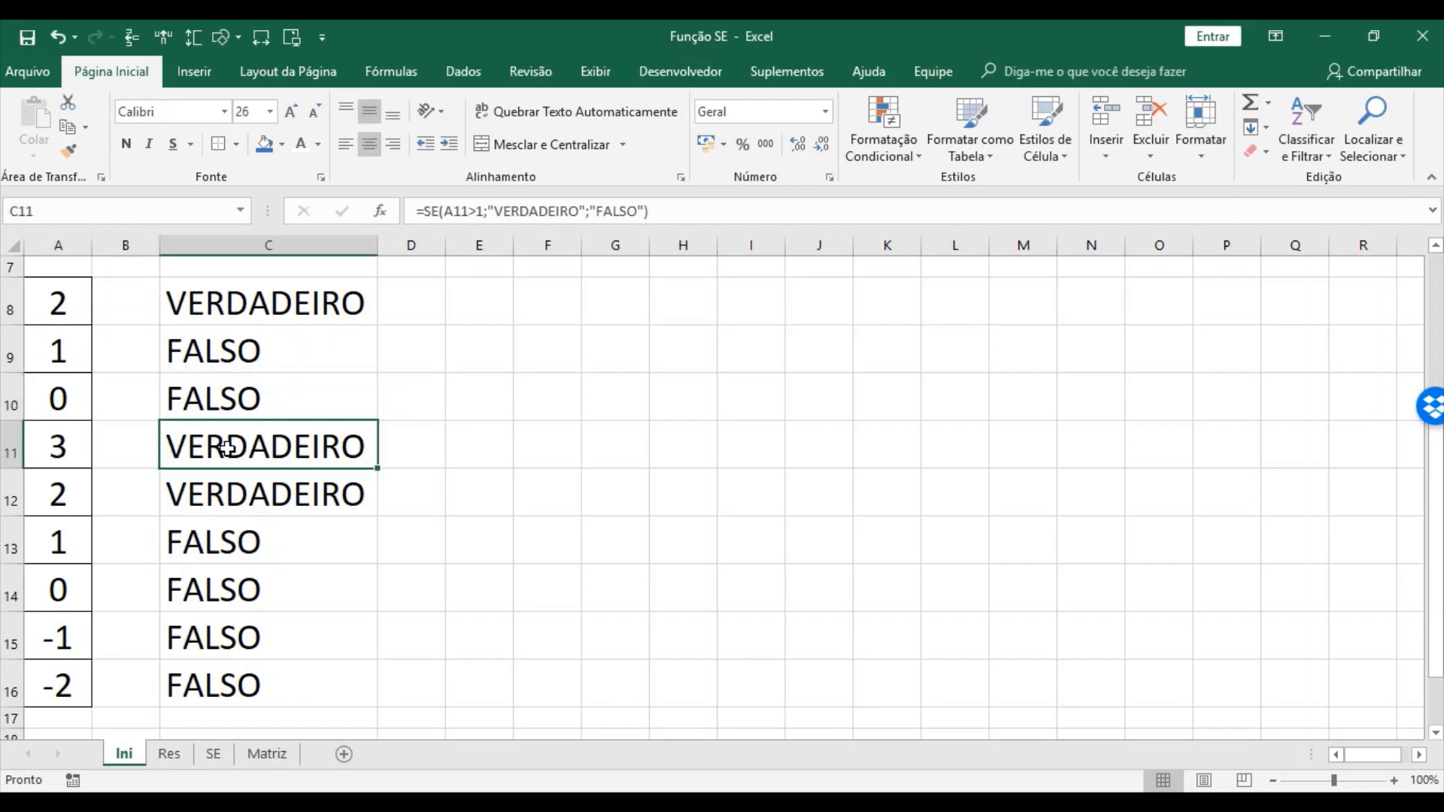
drag(1437, 593, 1338, 403)
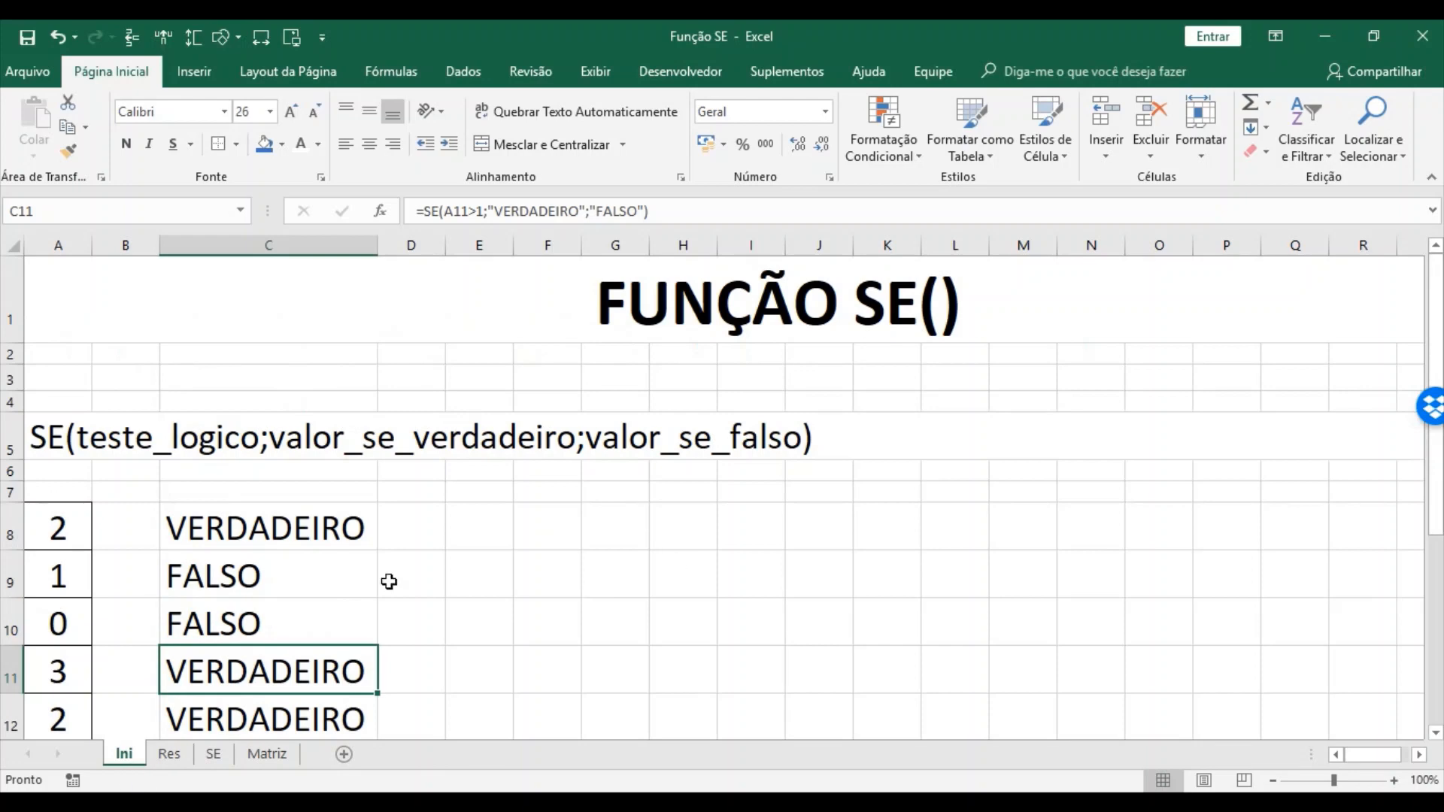
- Look over the SE and Res sheets and move the Matriz sheet in front of the SE sheet
click(215, 757)
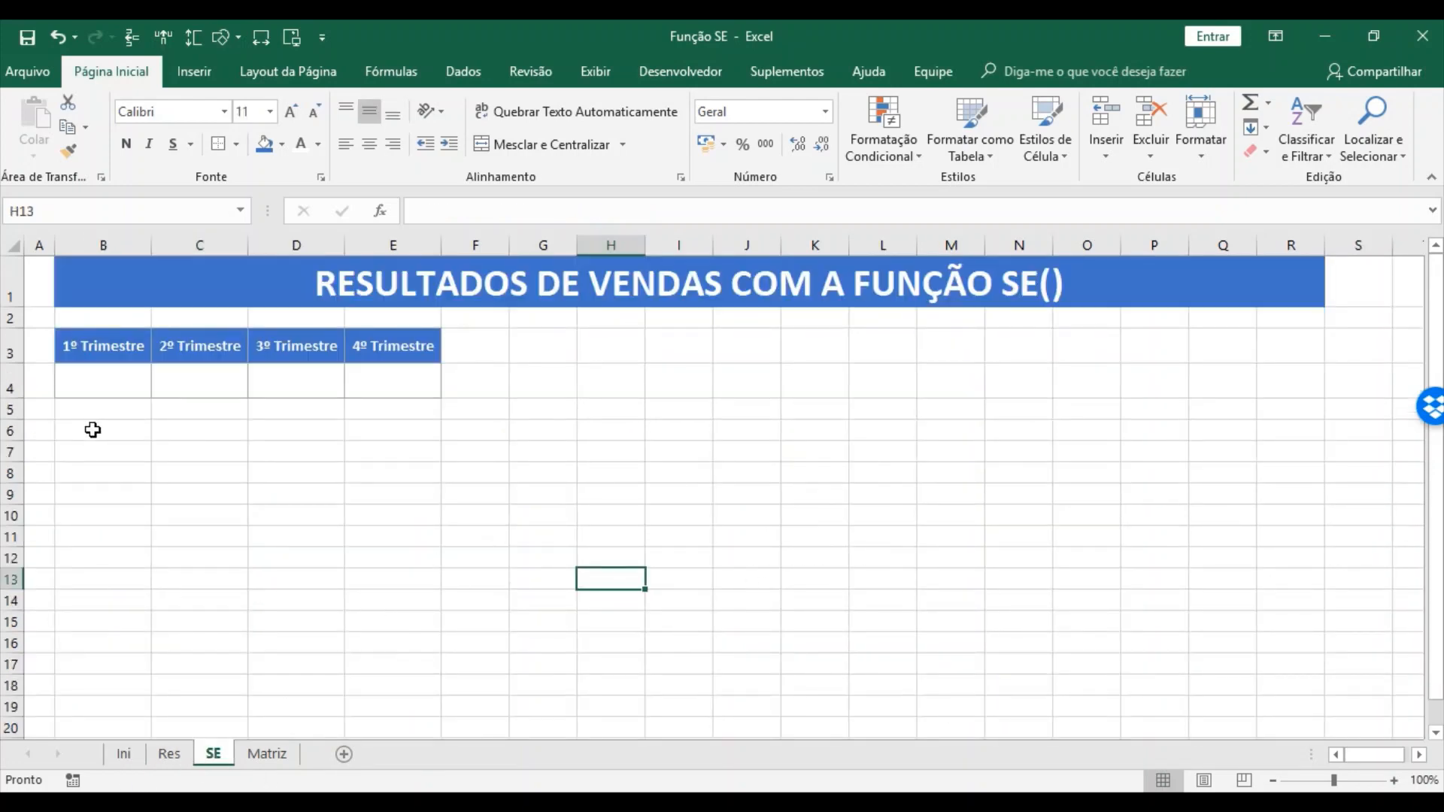
click(169, 754)
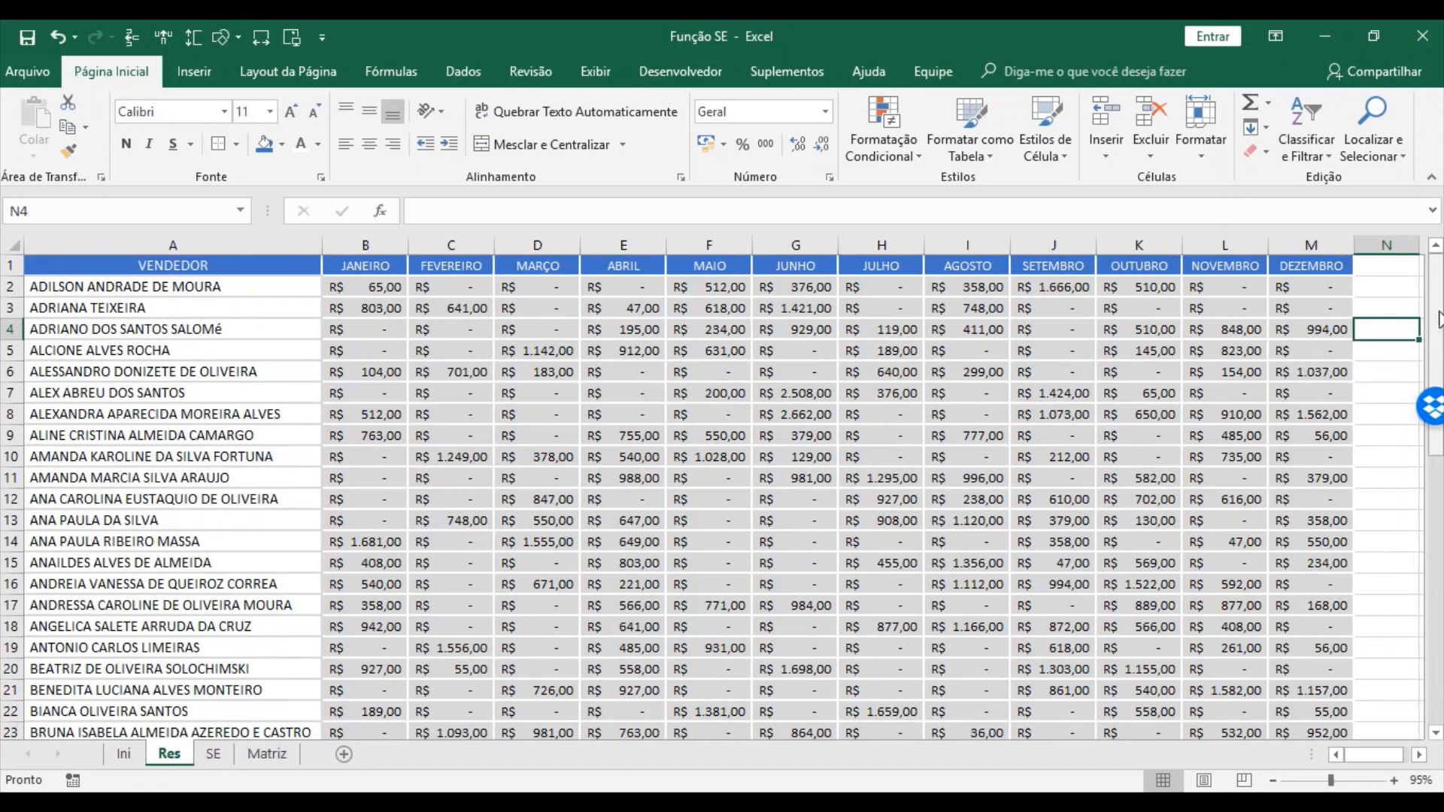
click(264, 754)
drag(218, 763, 216, 760)
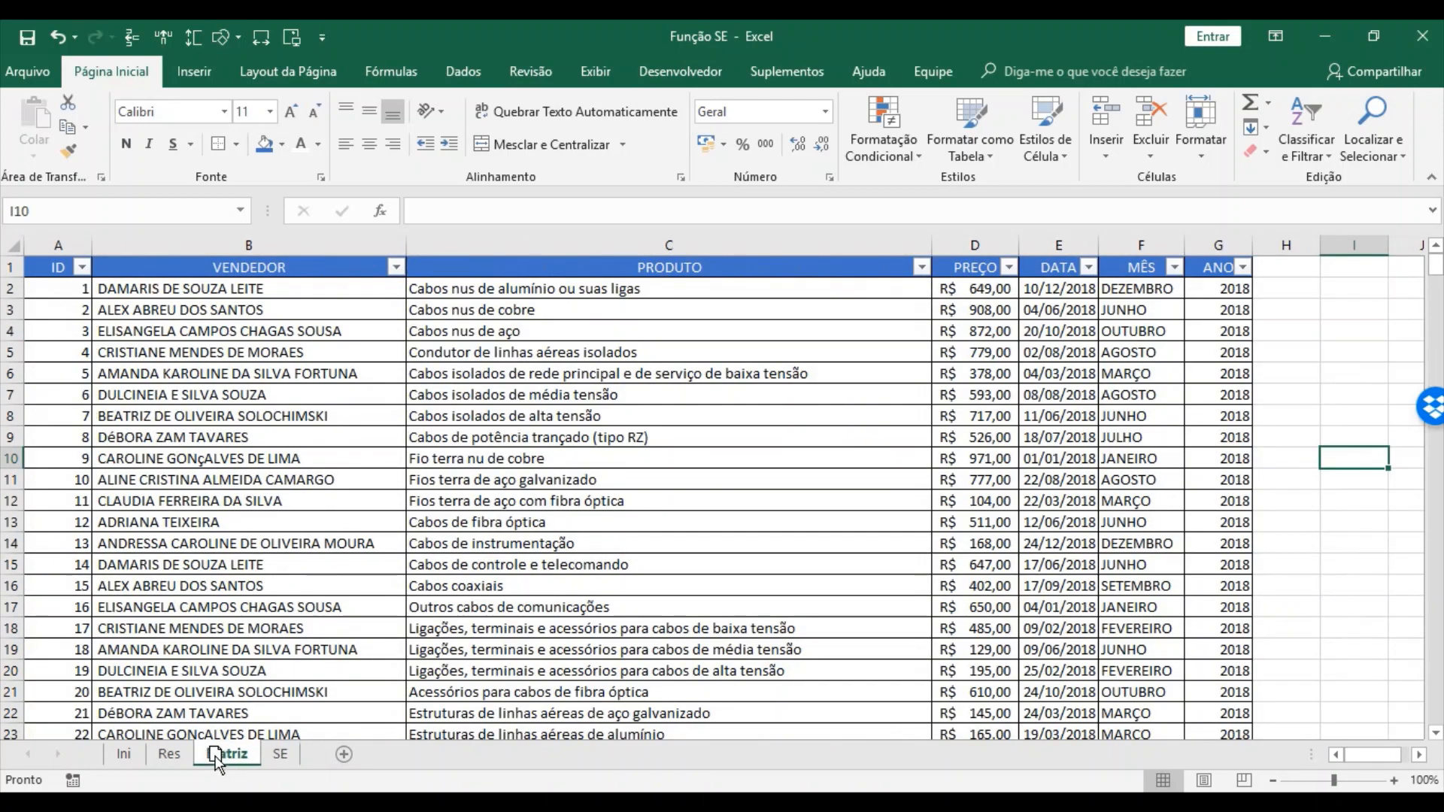
click(282, 435)
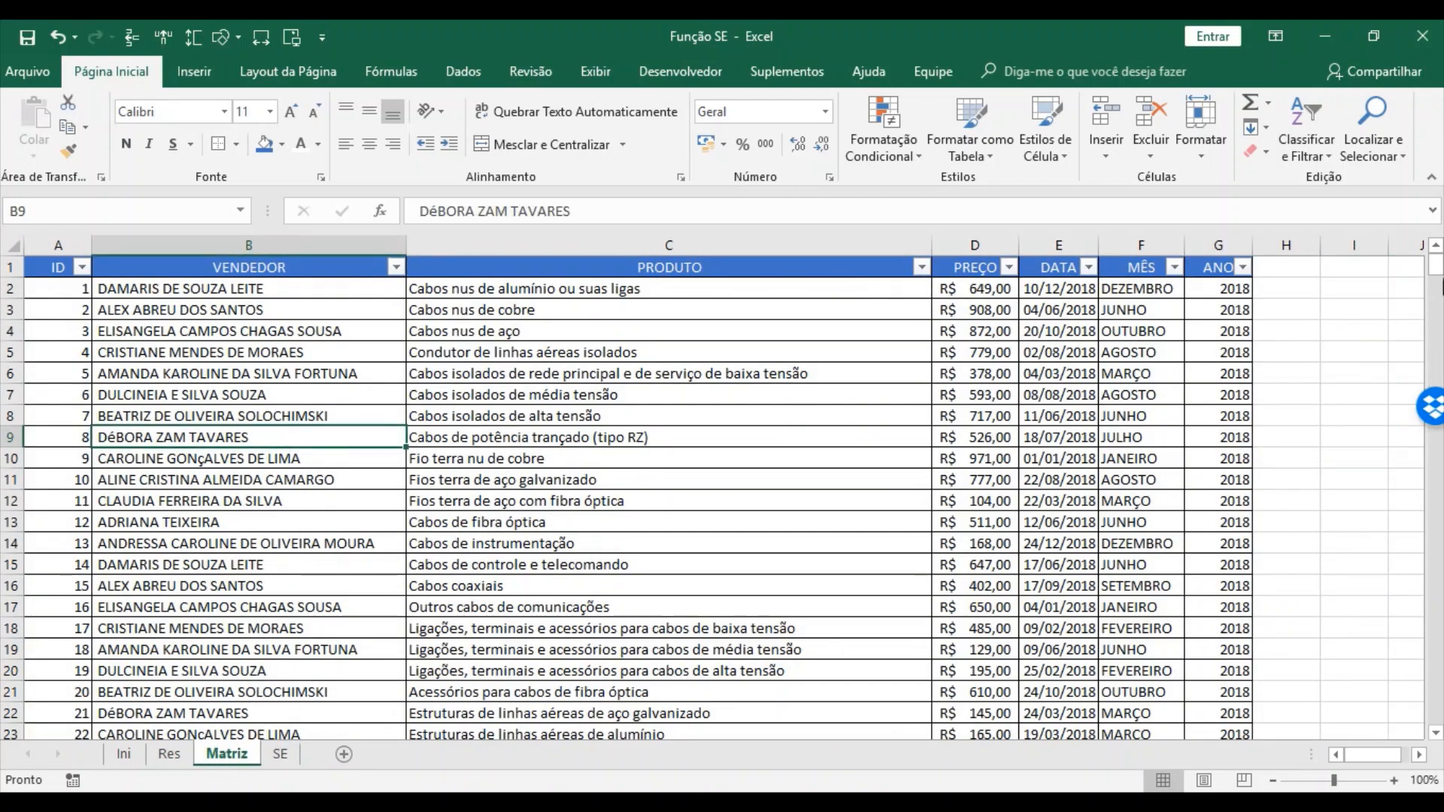
mouse_move(1436, 264)
mouse_down()
mouse_move(1436, 649)
mouse_move(1436, 265)
mouse_up()
- Examine the four quarterly result cells B4:E4 on the SE sheet and the sales records on the Matriz sheet
click(280, 754)
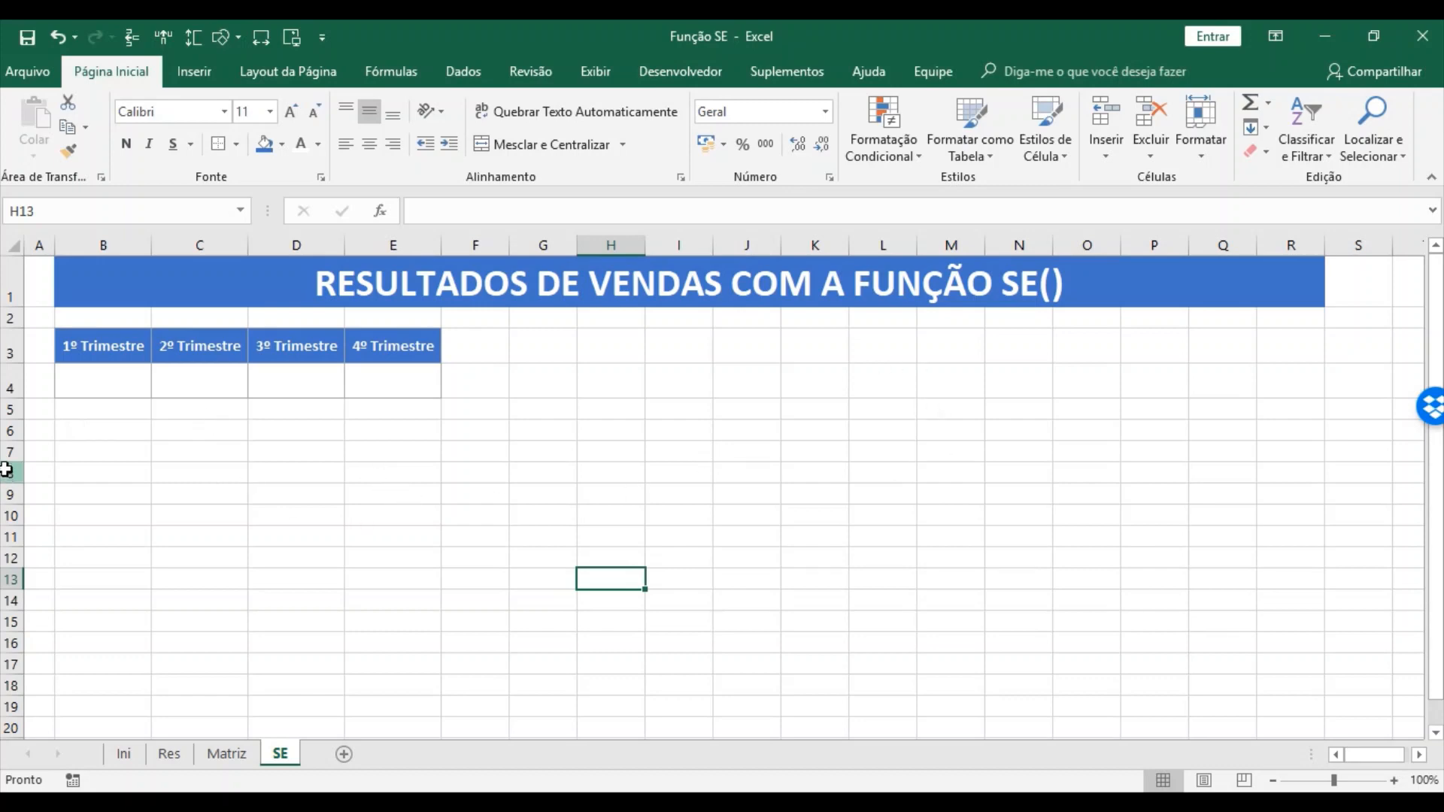
click(93, 384)
click(227, 382)
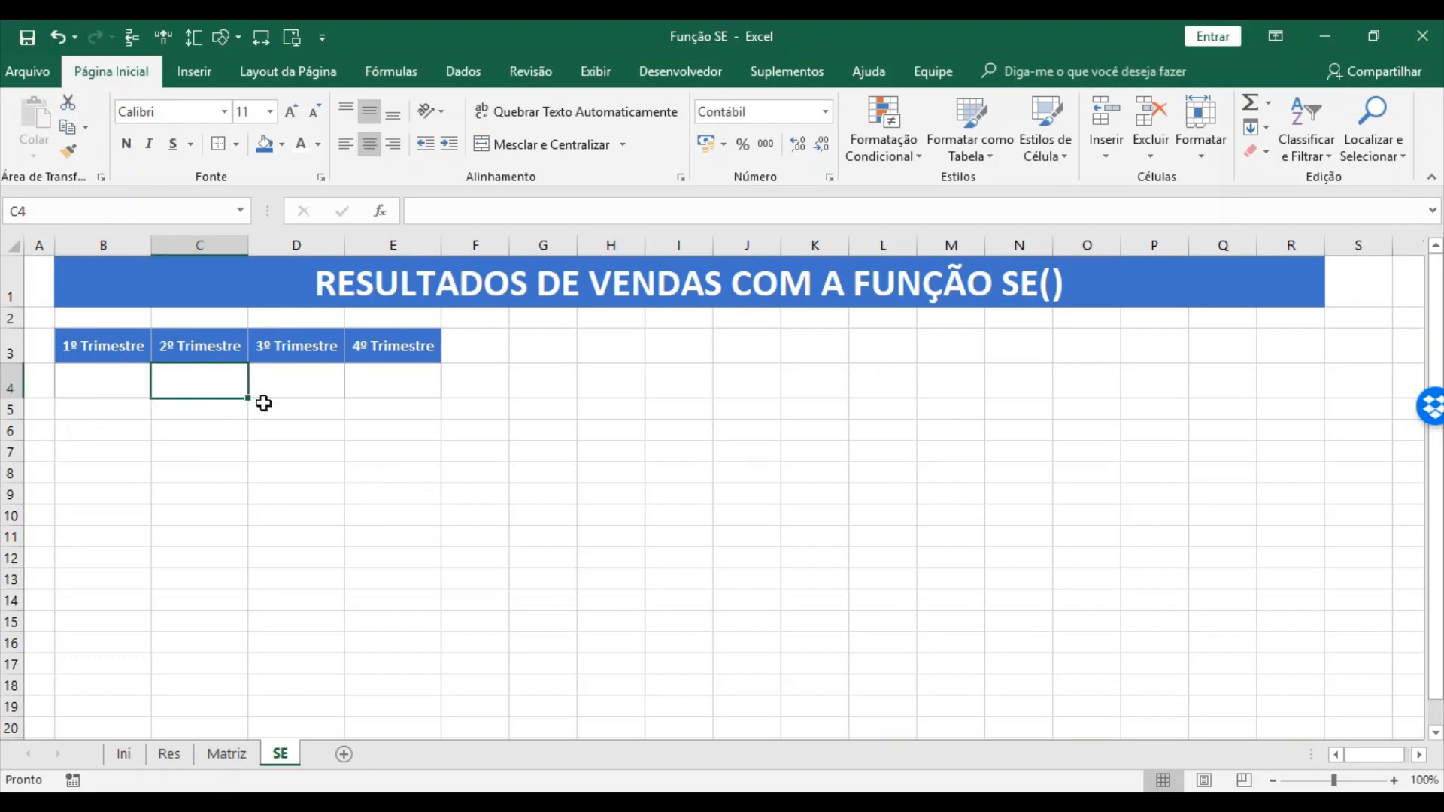
click(285, 387)
click(404, 376)
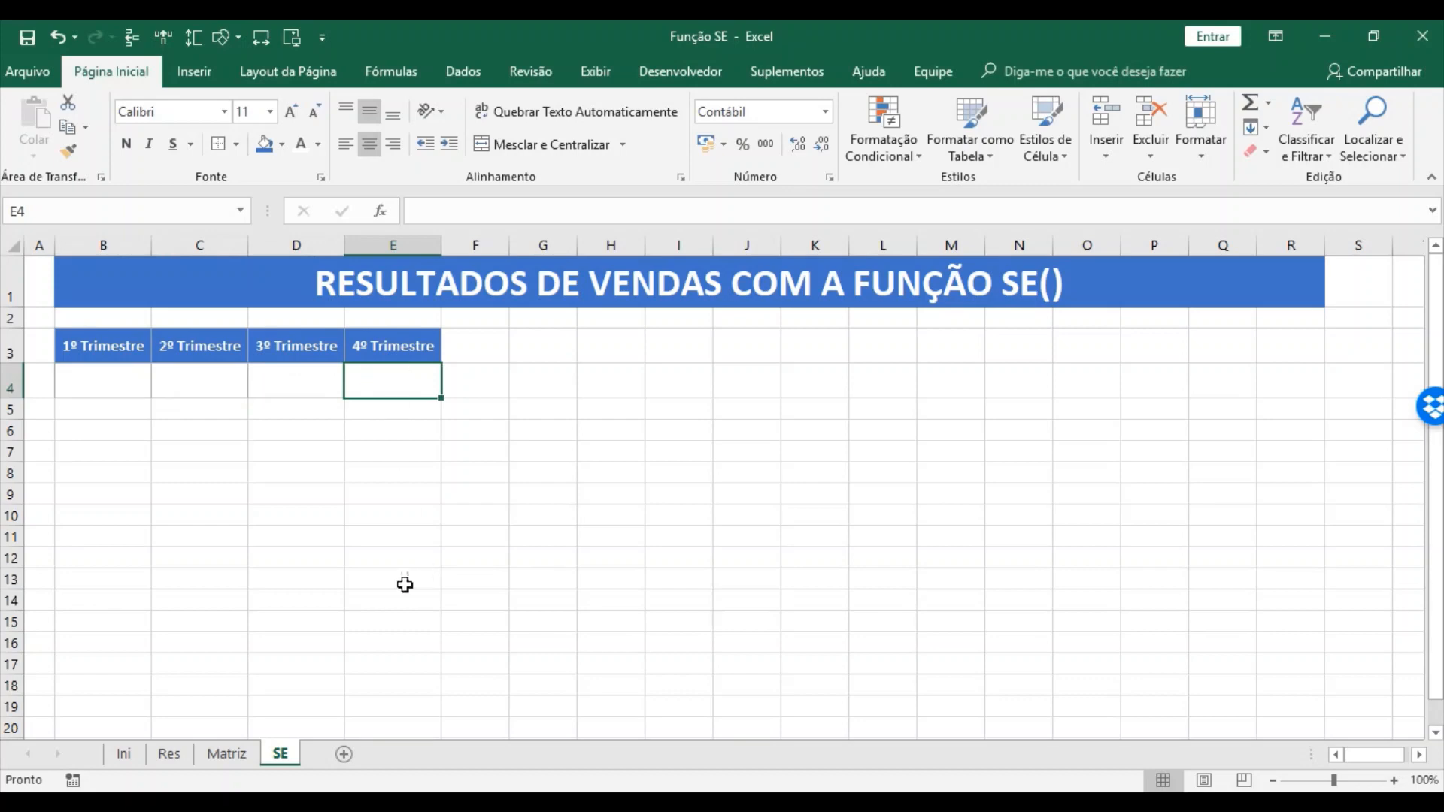
click(76, 378)
drag(76, 377, 369, 380)
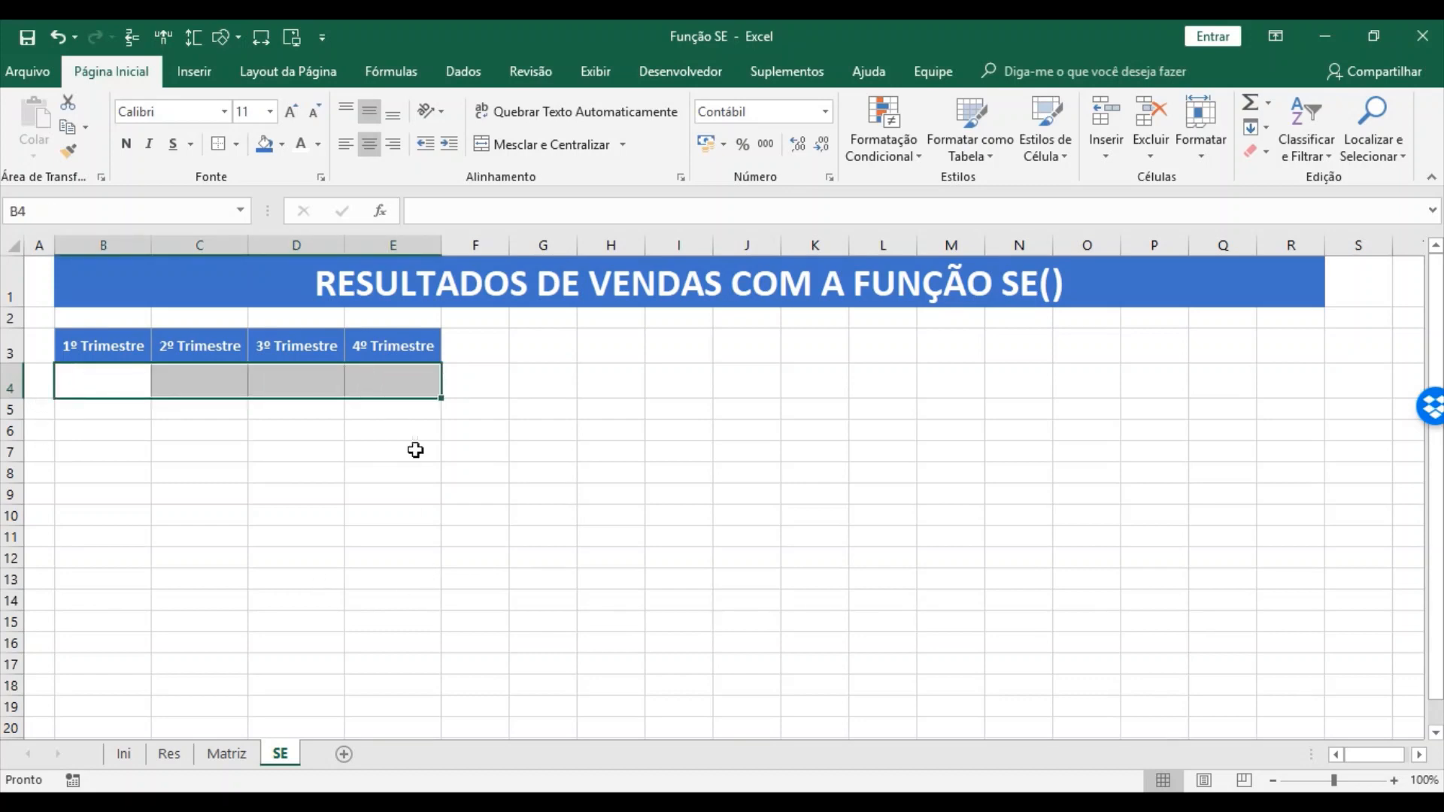
click(476, 472)
click(227, 755)
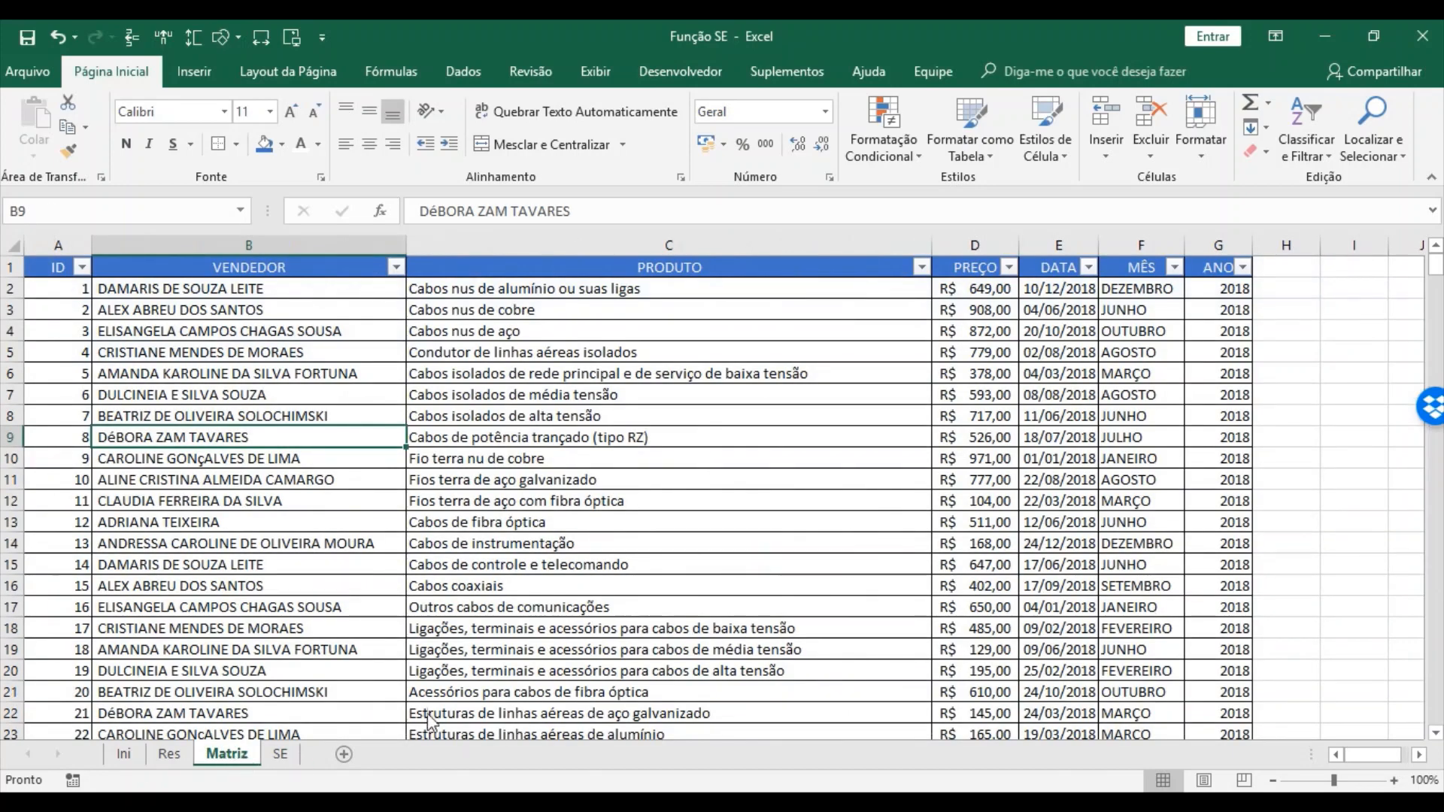
click(65, 295)
drag(65, 295, 1091, 566)
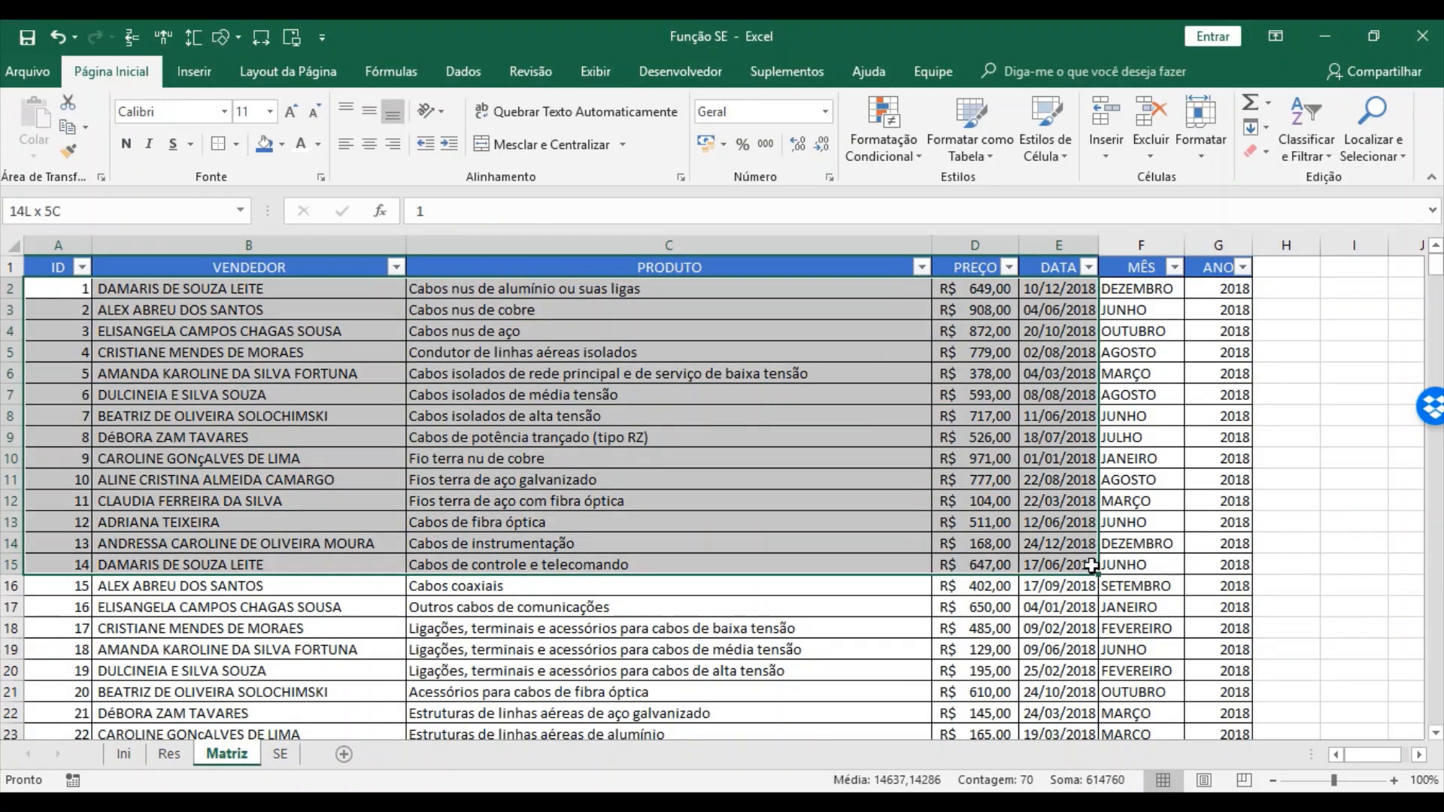
click(275, 754)
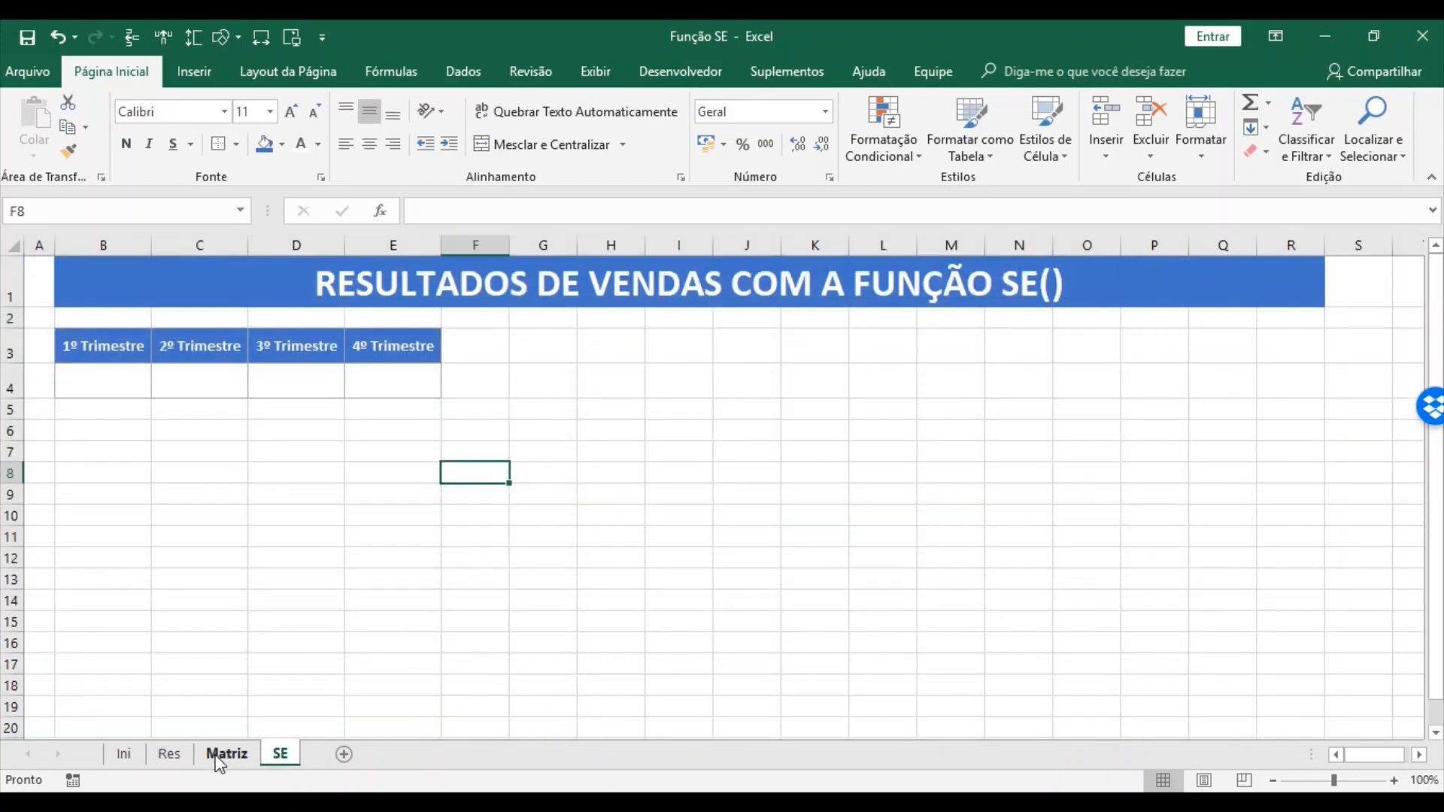
- Add the column header TRIMESTRE in cell H1 of the Matriz sheet
click(222, 756)
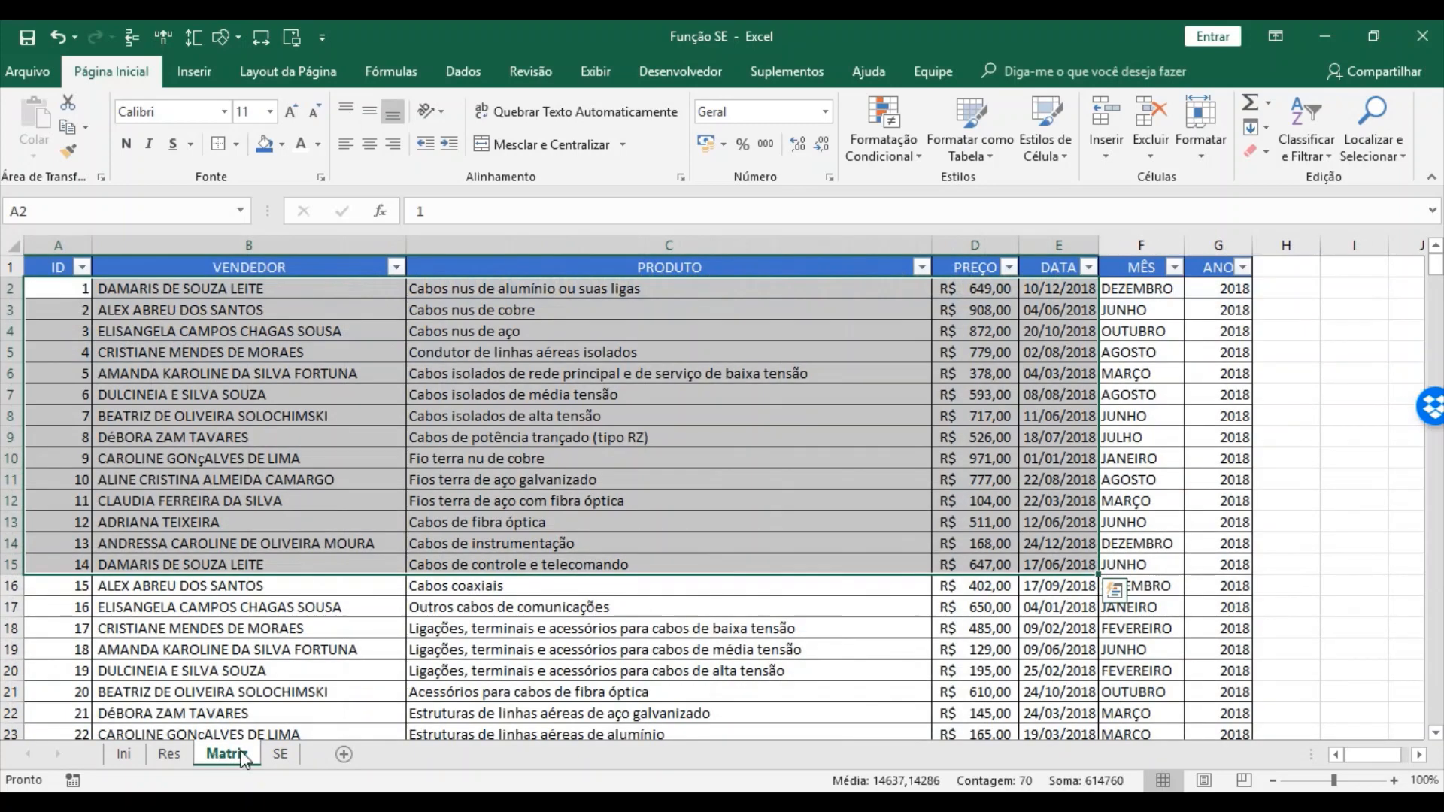
click(1291, 269)
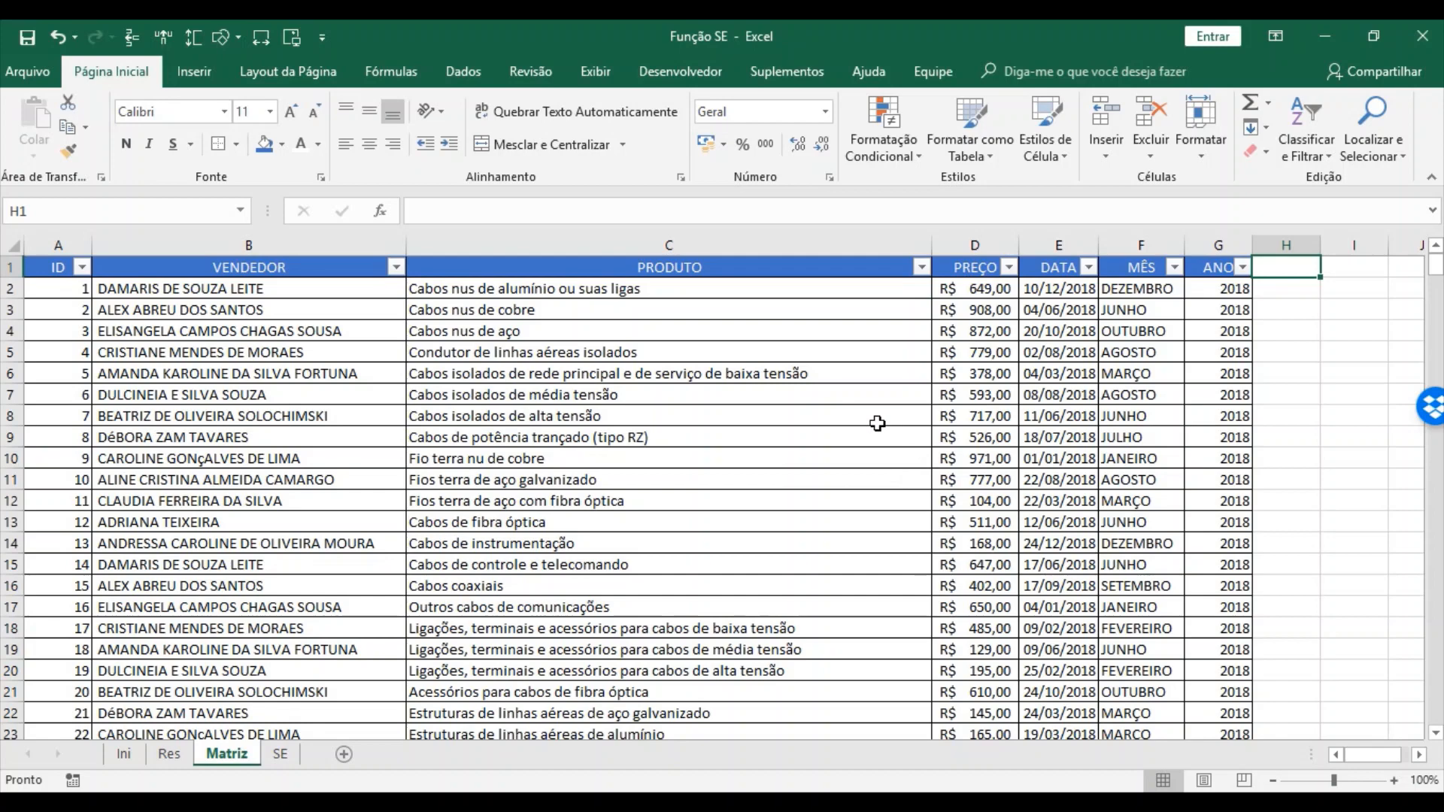
text(TRIMESTRE)
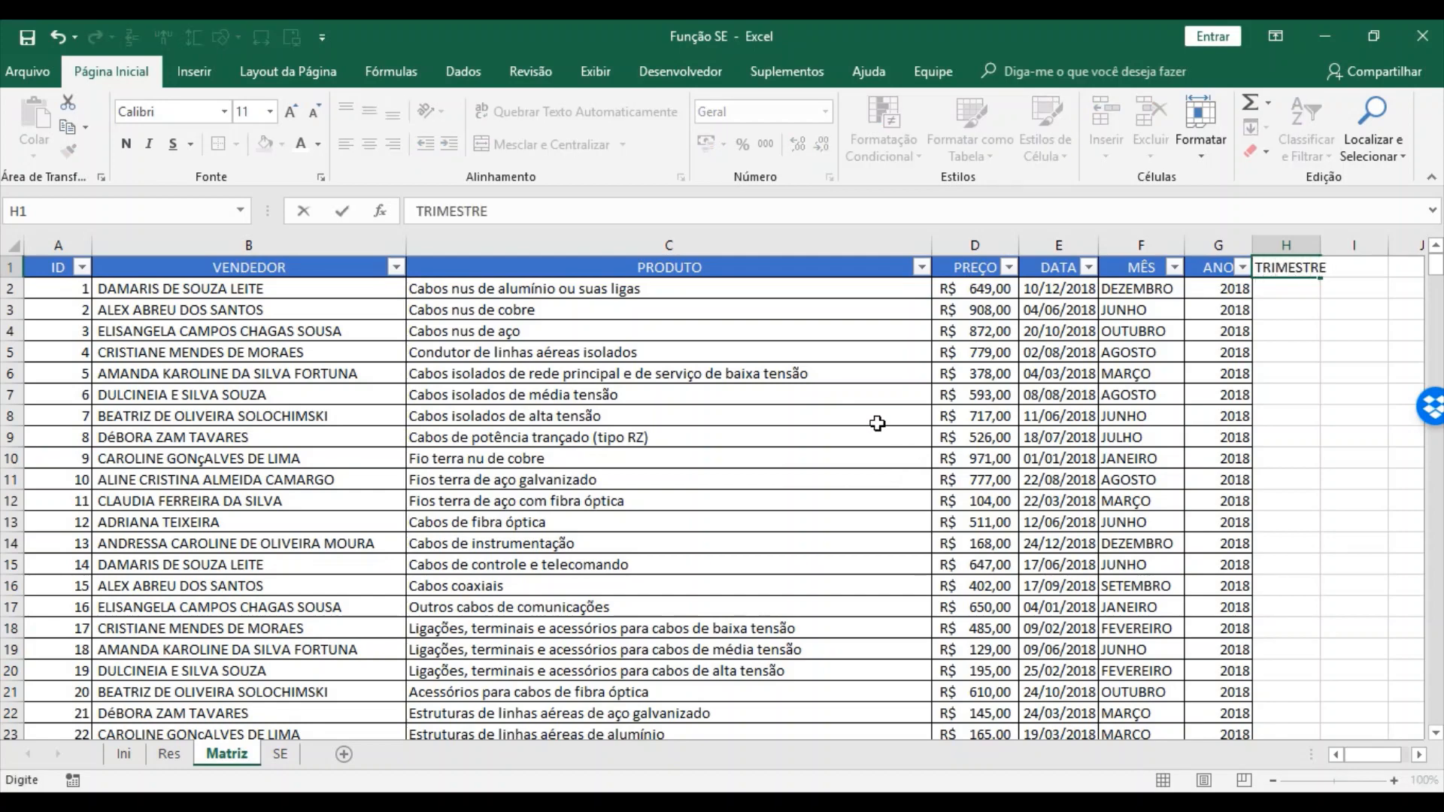
key(Return)
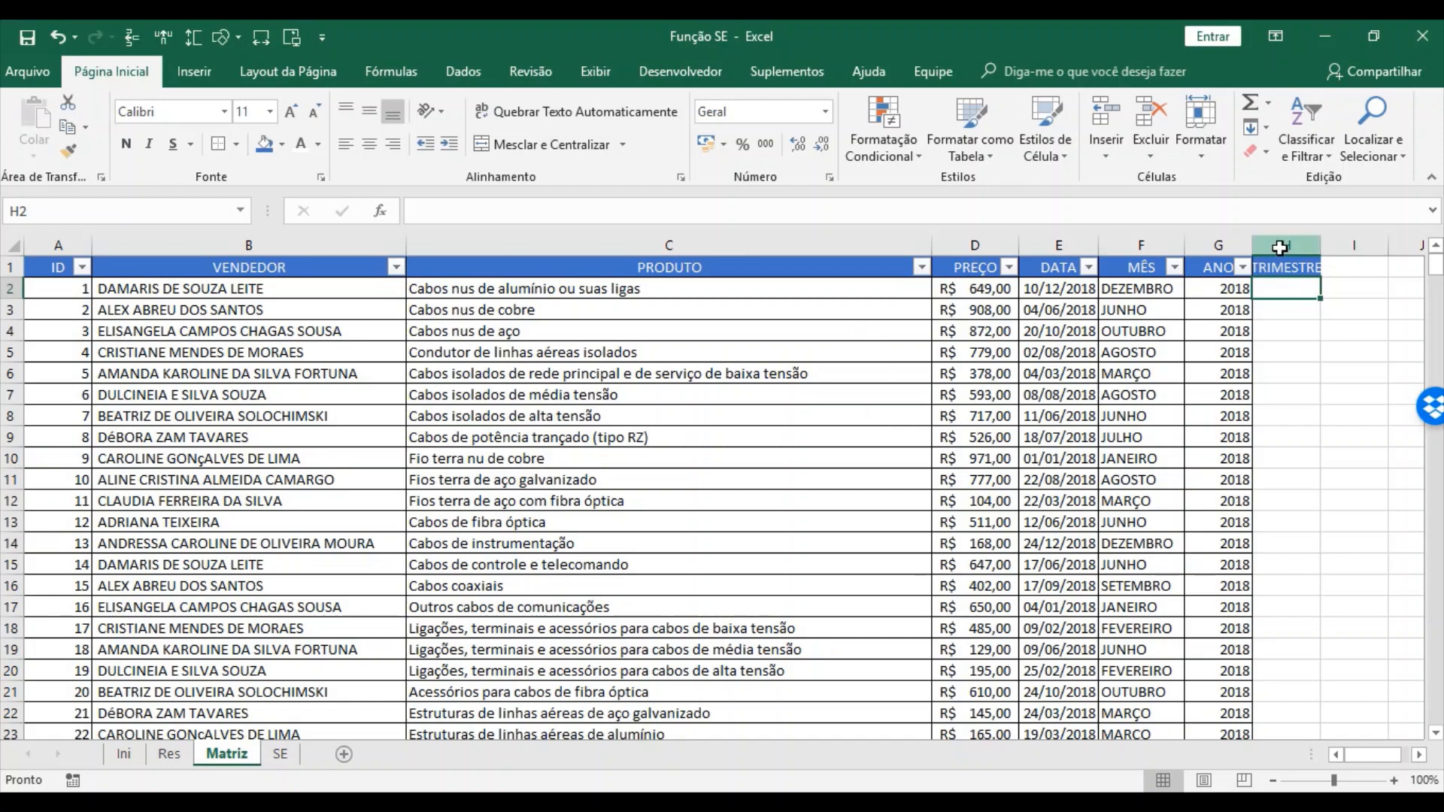
- Fit column H's width to its header on the Matriz sheet and rename the header in H1 to NUMMES
double_click(1321, 244)
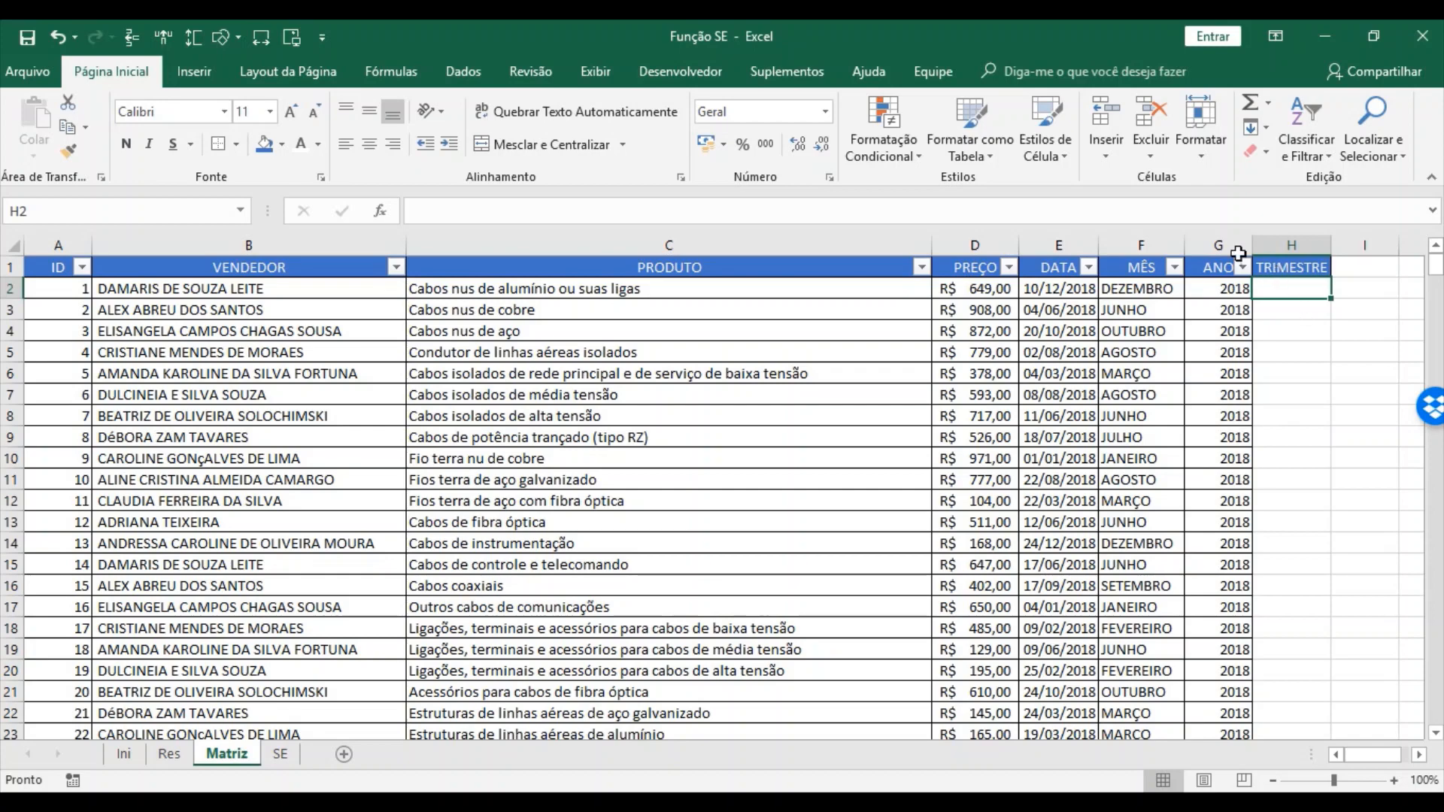
click(1288, 266)
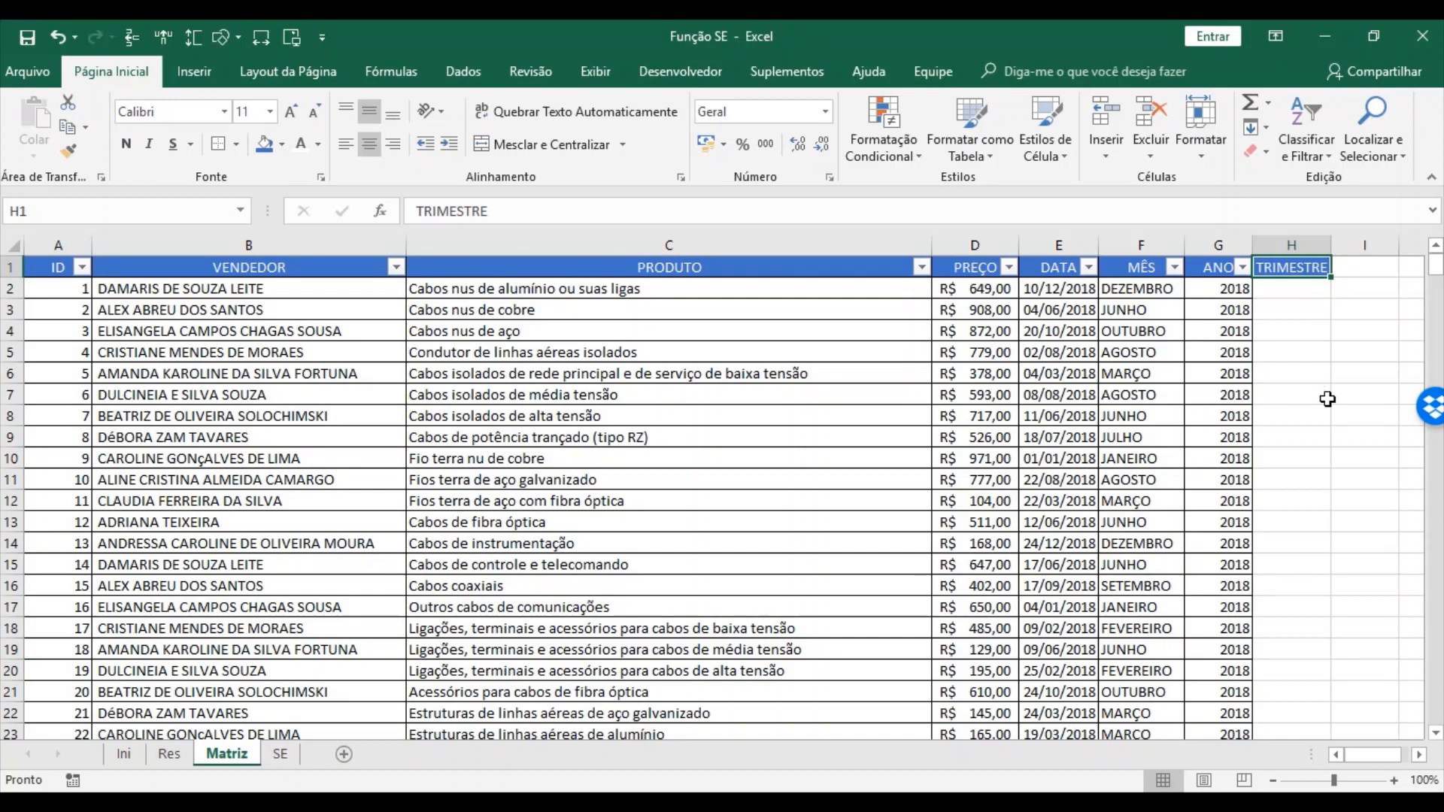
text(NUMMES)
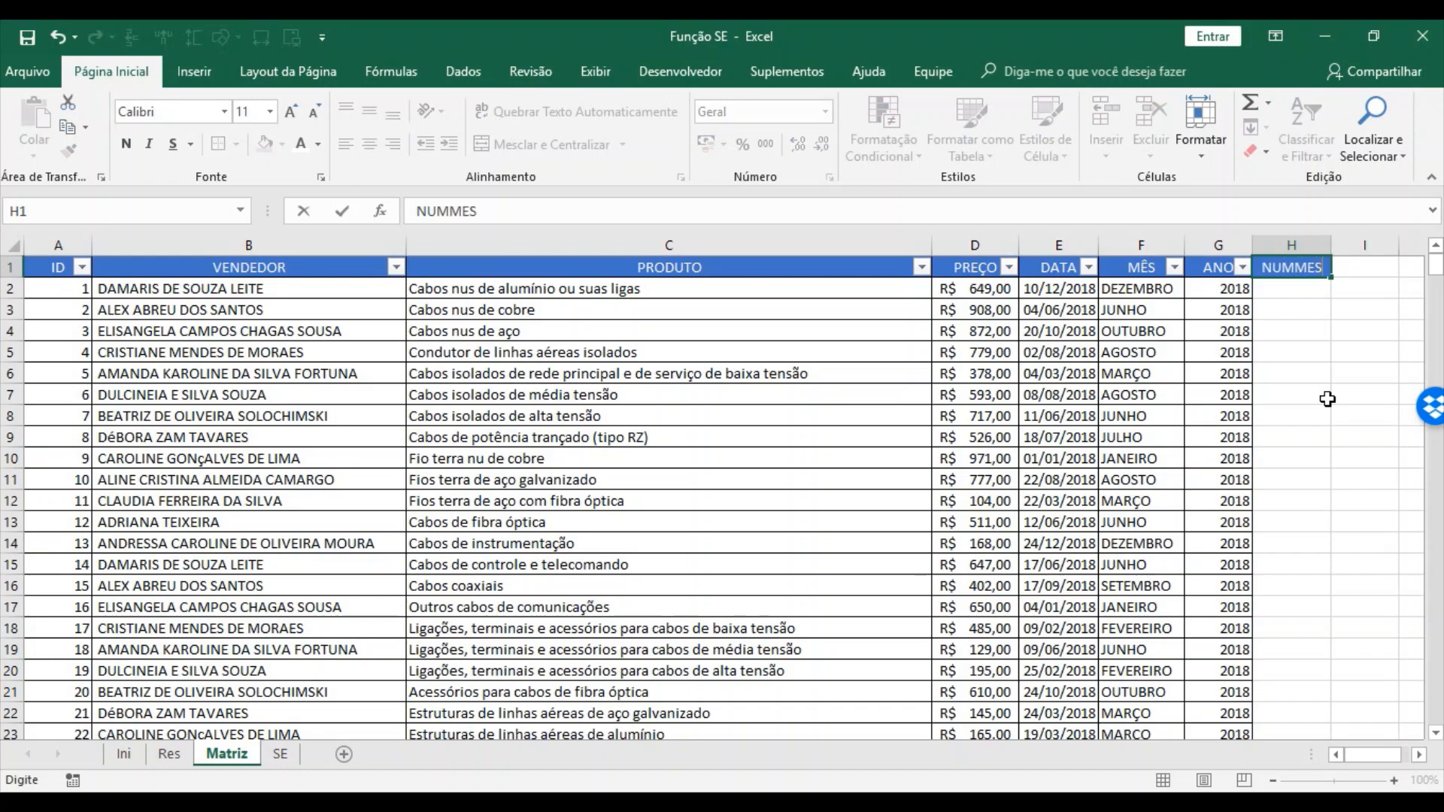
key(Tab)
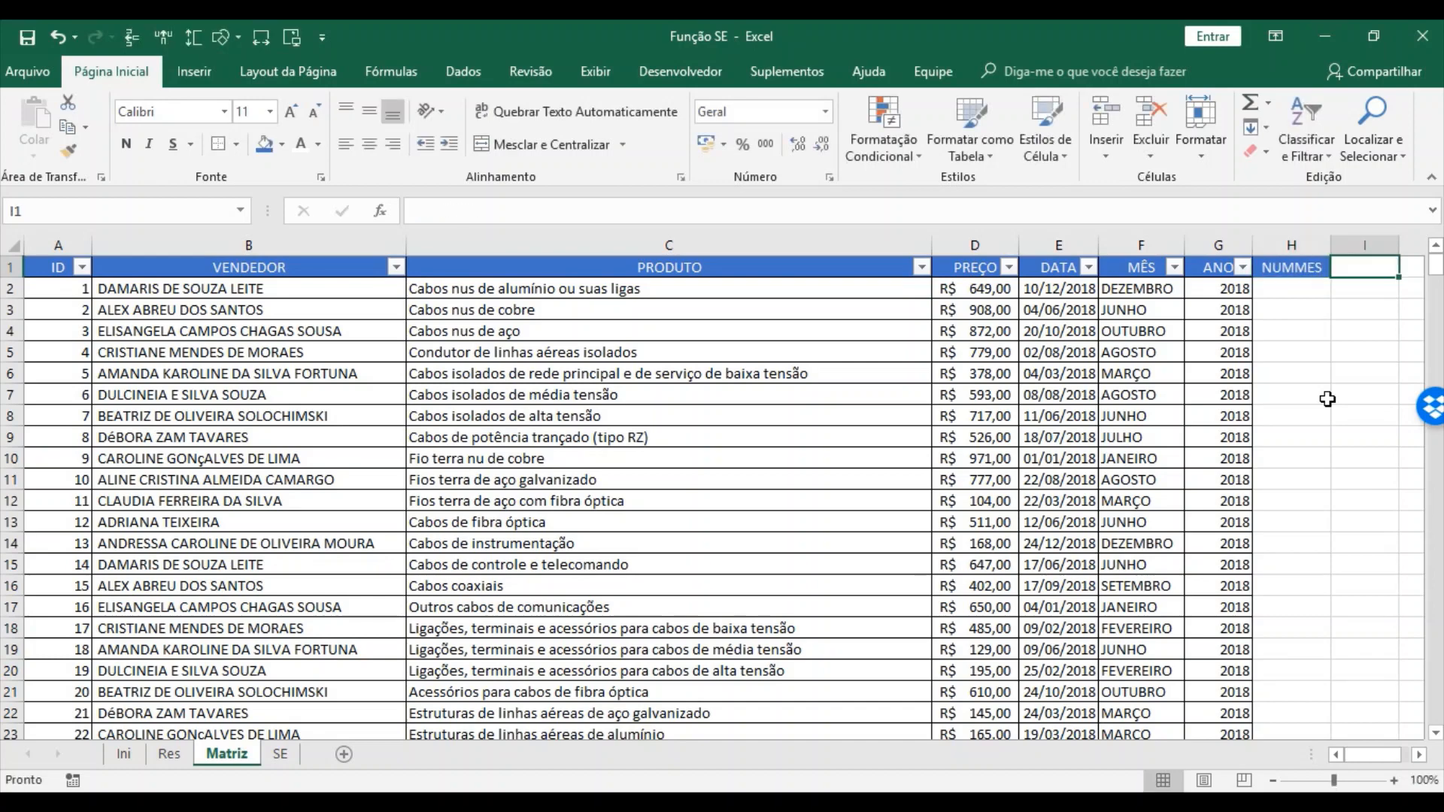
- Enter the formula =MÊS(E2) in H2 to extract the month number from the sale date
click(1285, 289)
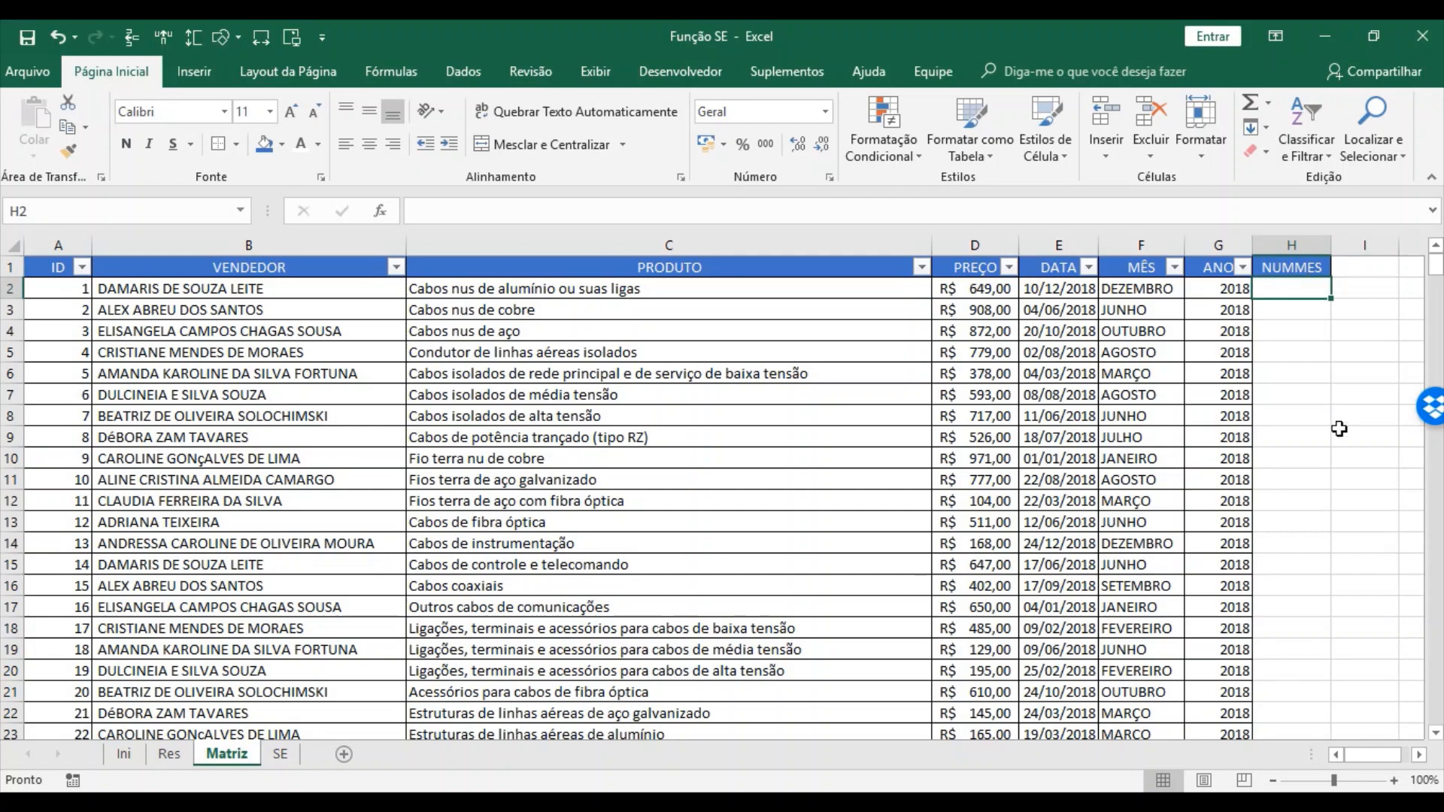
text(=M)
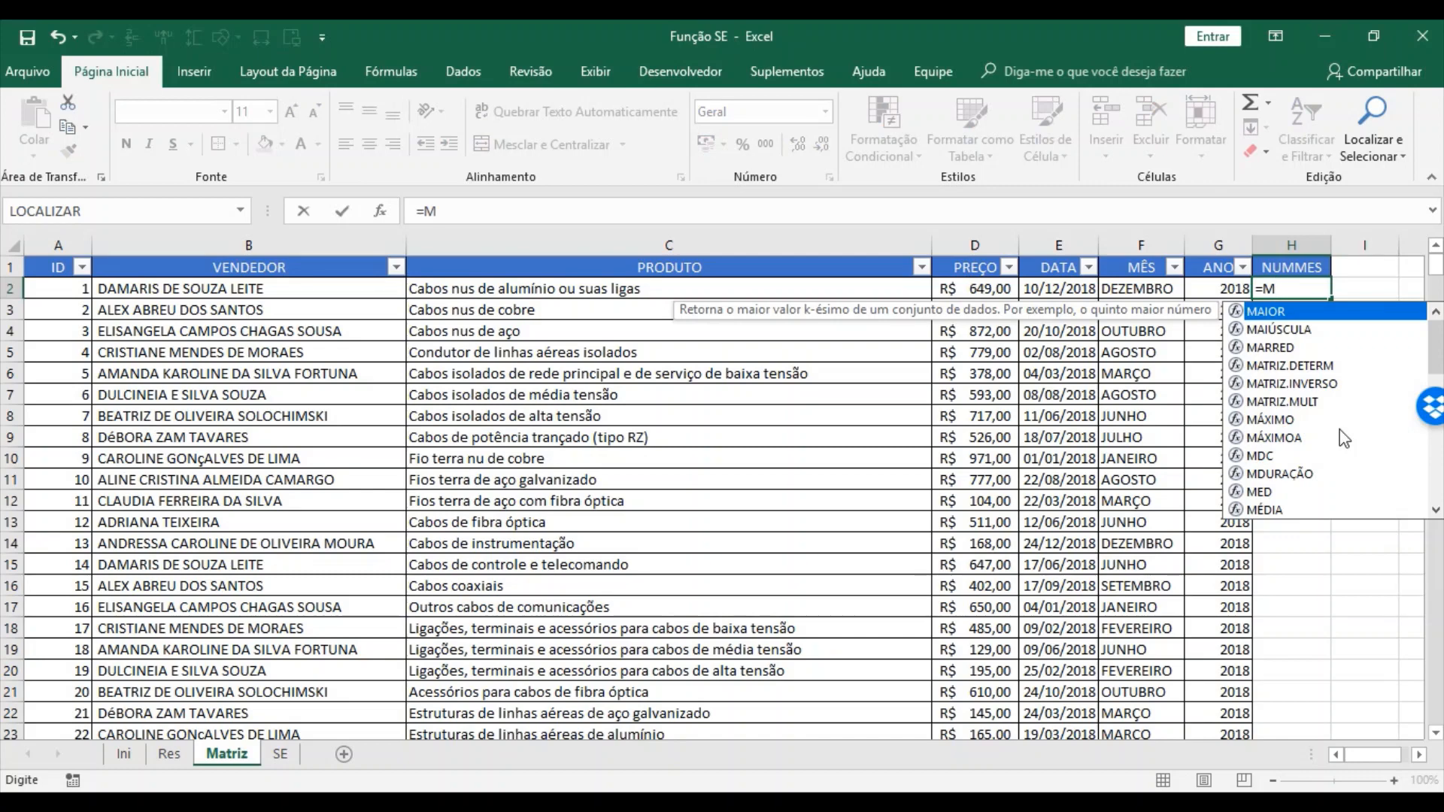
text(ÊS()
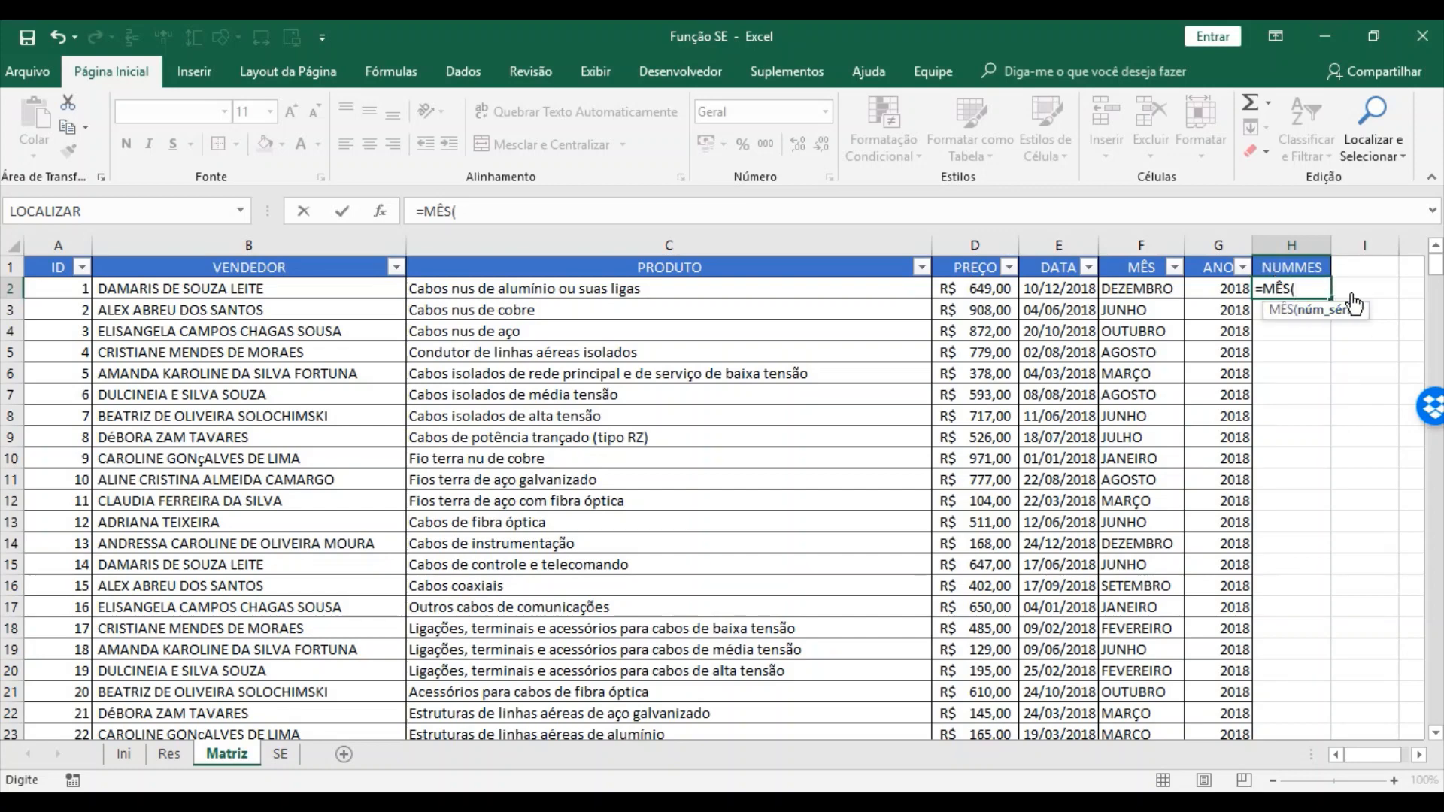
click(1044, 287)
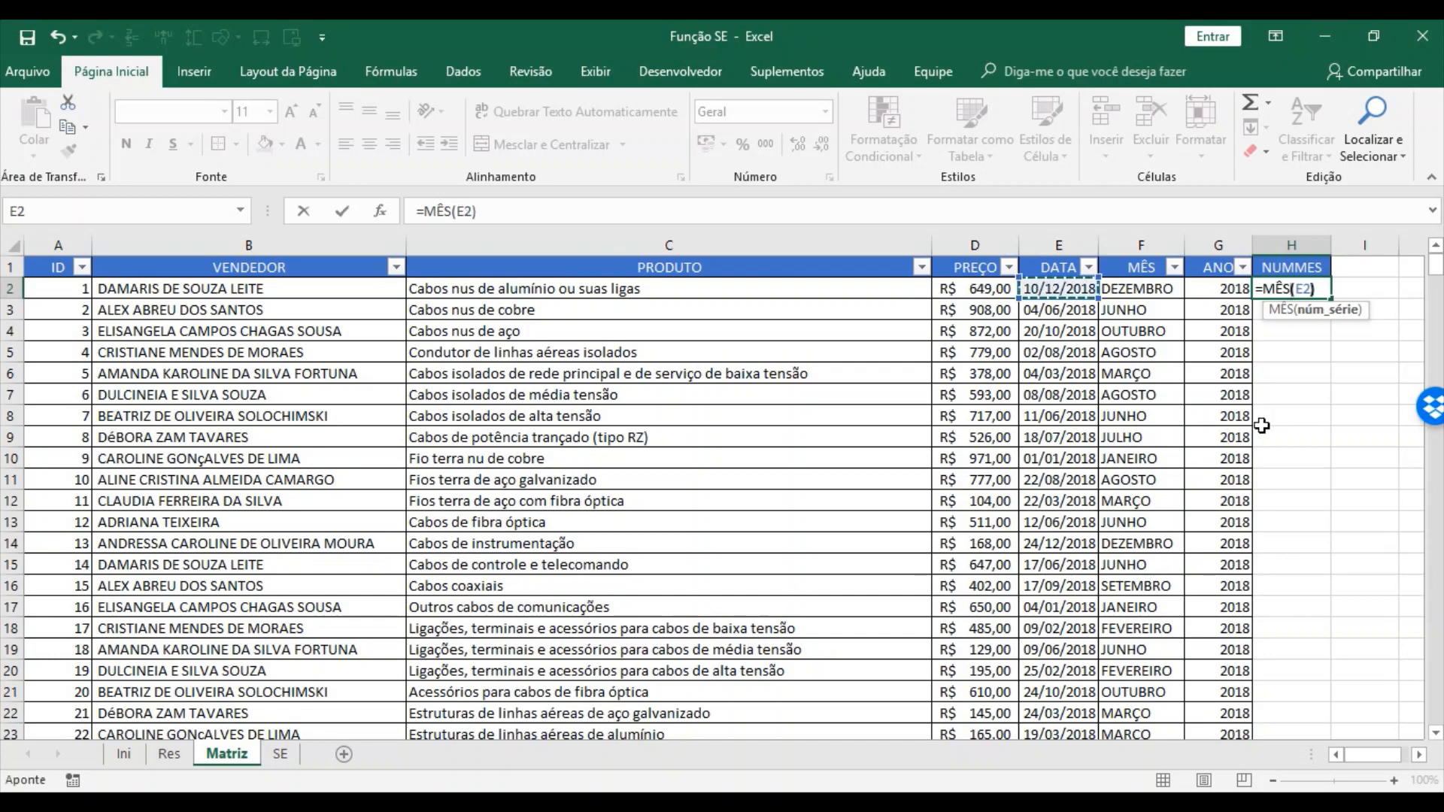
text())
key(Return)
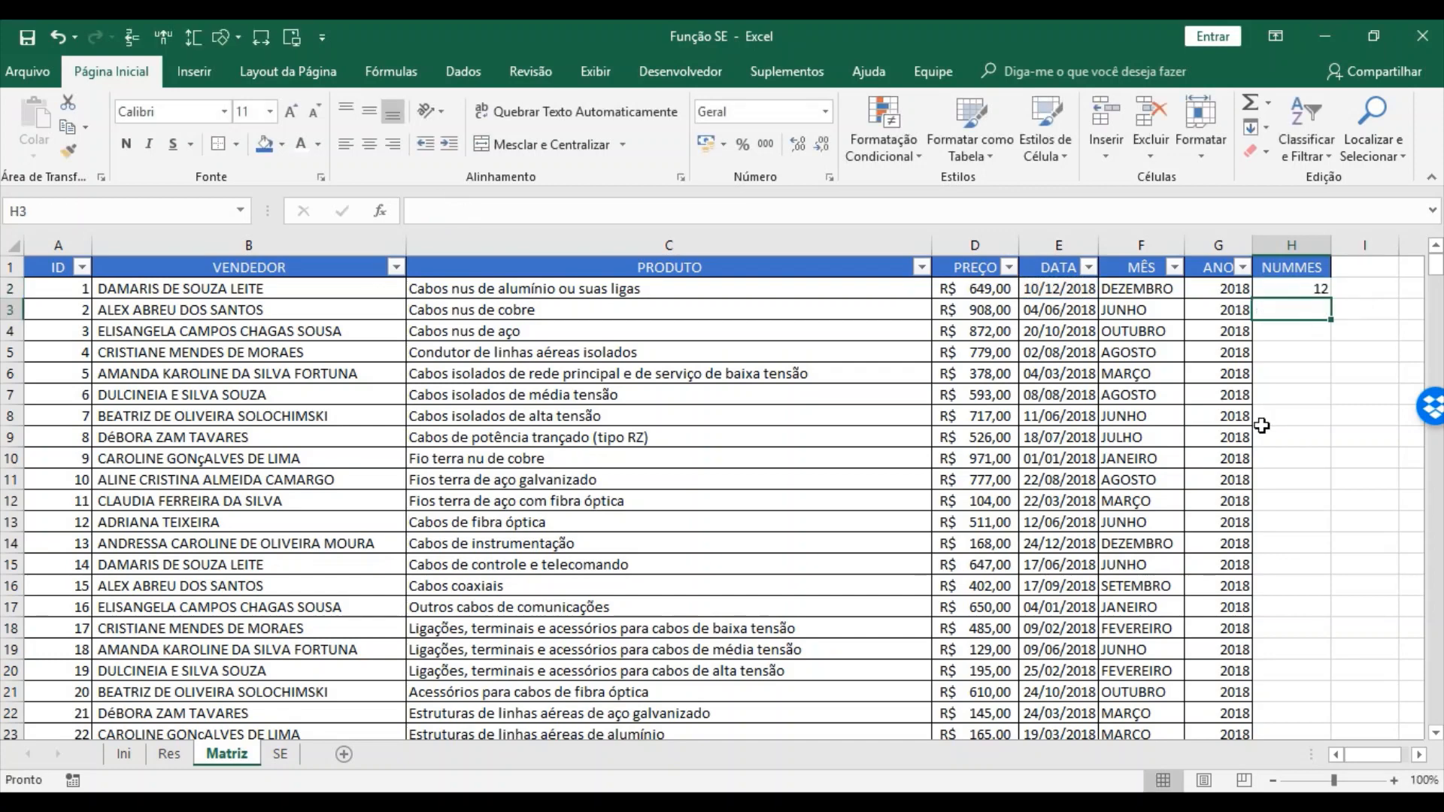
- Fill the month-number formula from H2 down the whole NUMMES column
click(1286, 290)
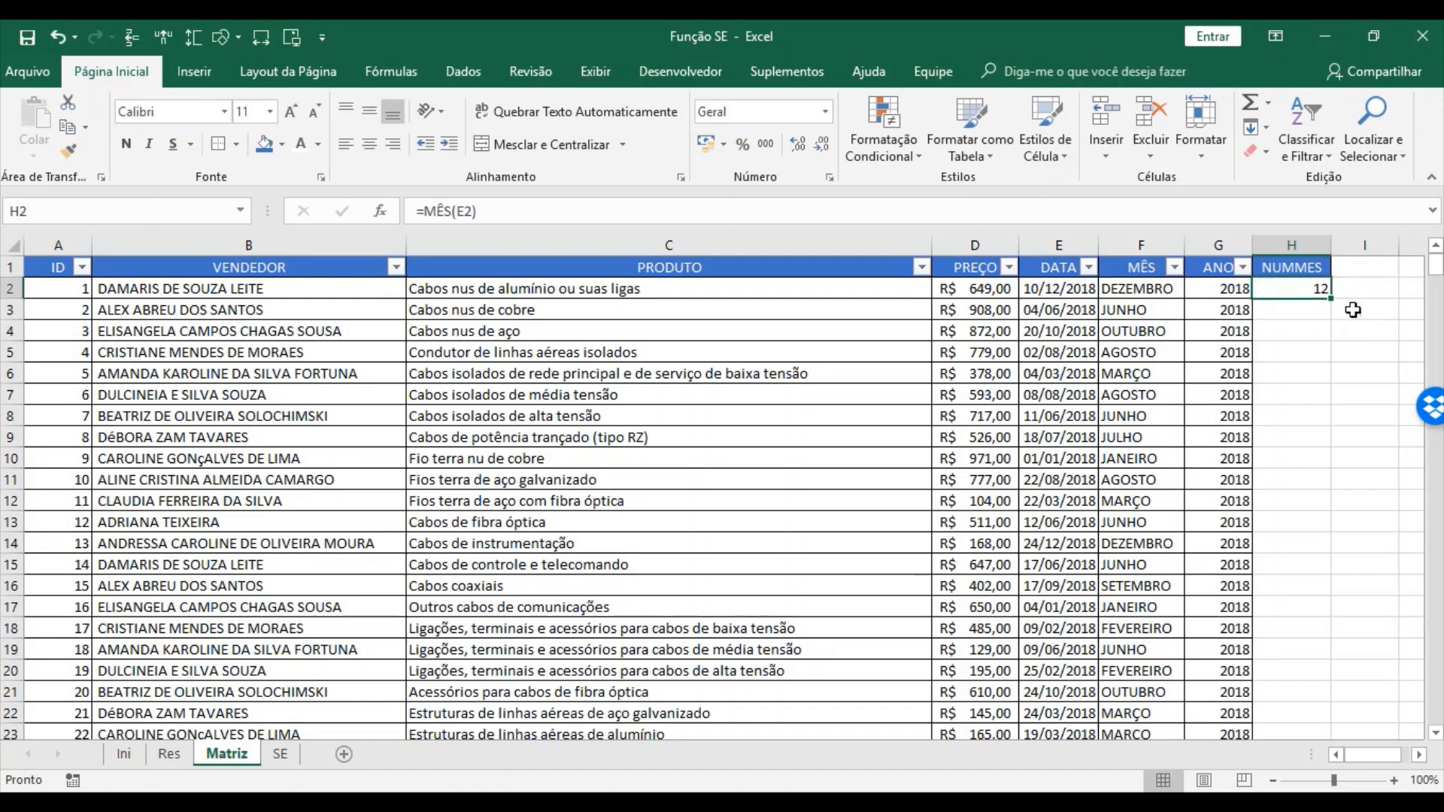
drag(1331, 300, 1332, 300)
double_click(1331, 300)
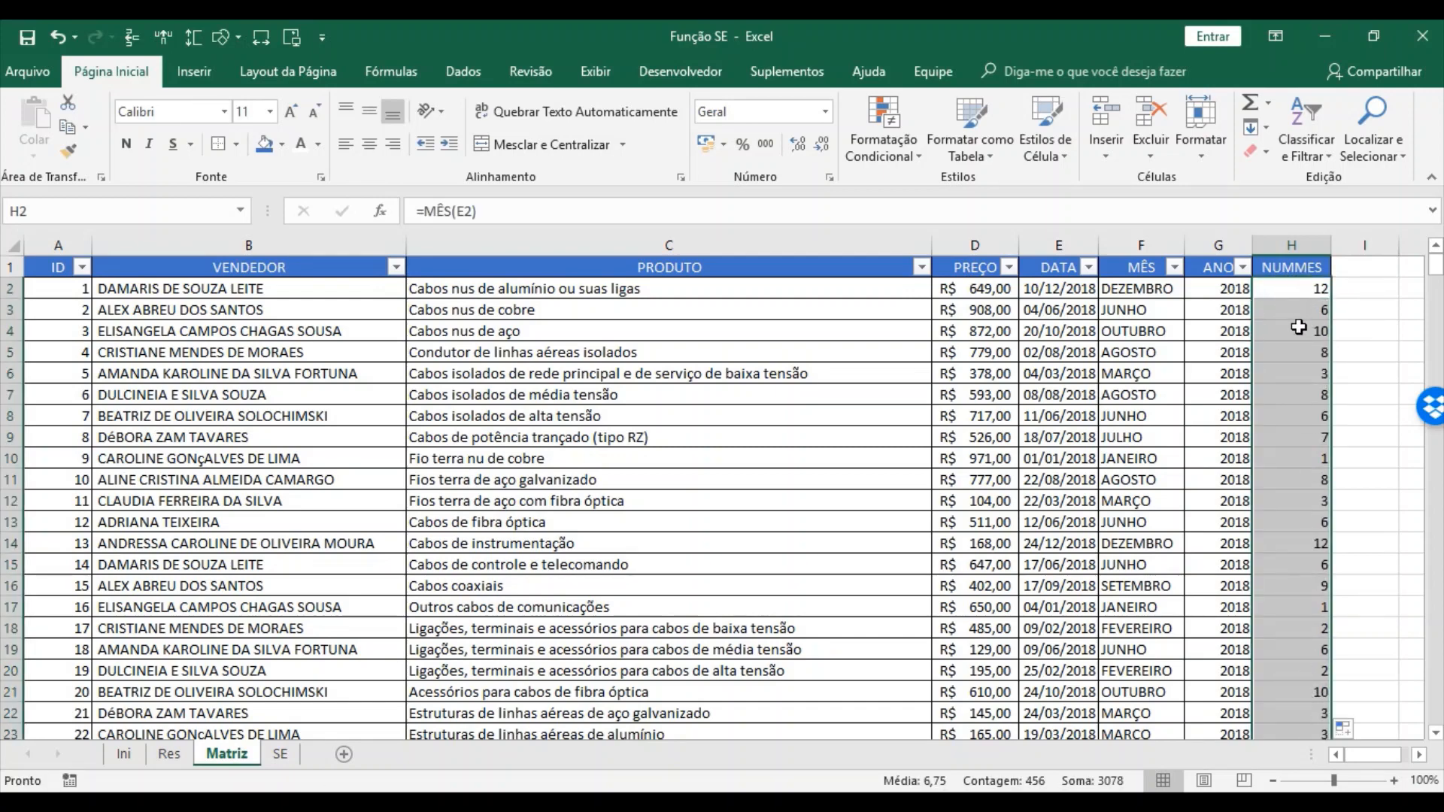
- Add the header TRIMESTRE in I1 and fit column I's width to it
click(1359, 271)
text(TRI)
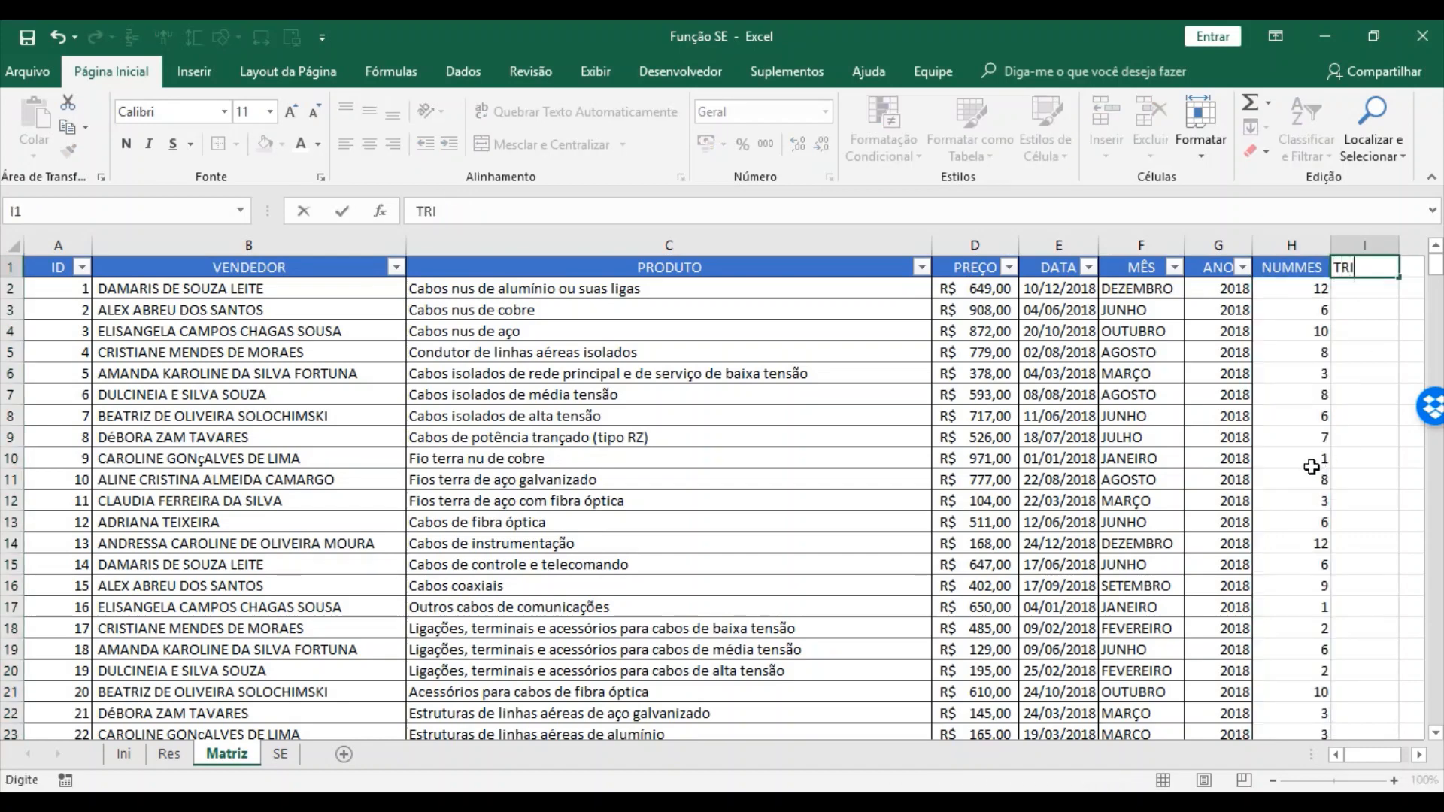
text(MESTRE)
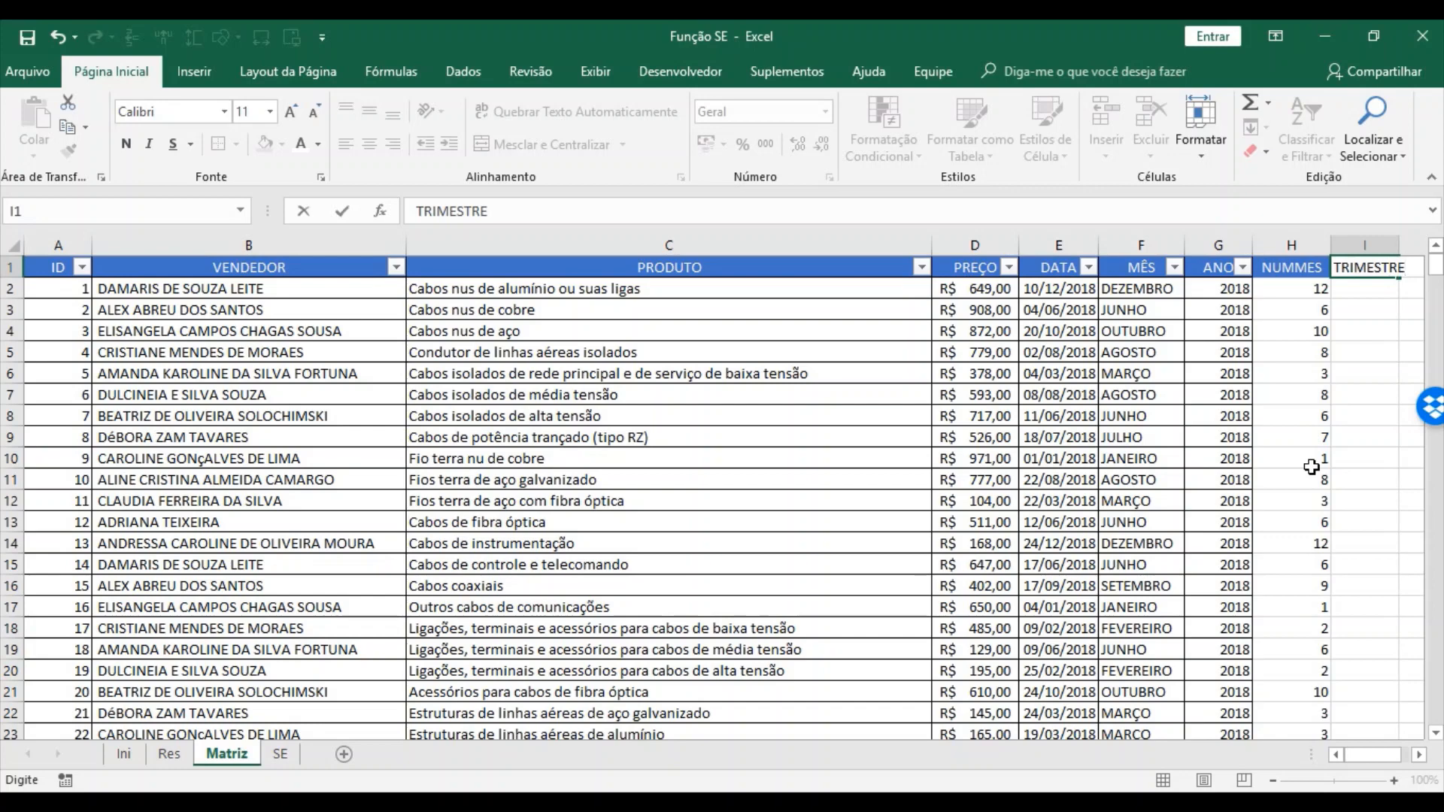
key(Return)
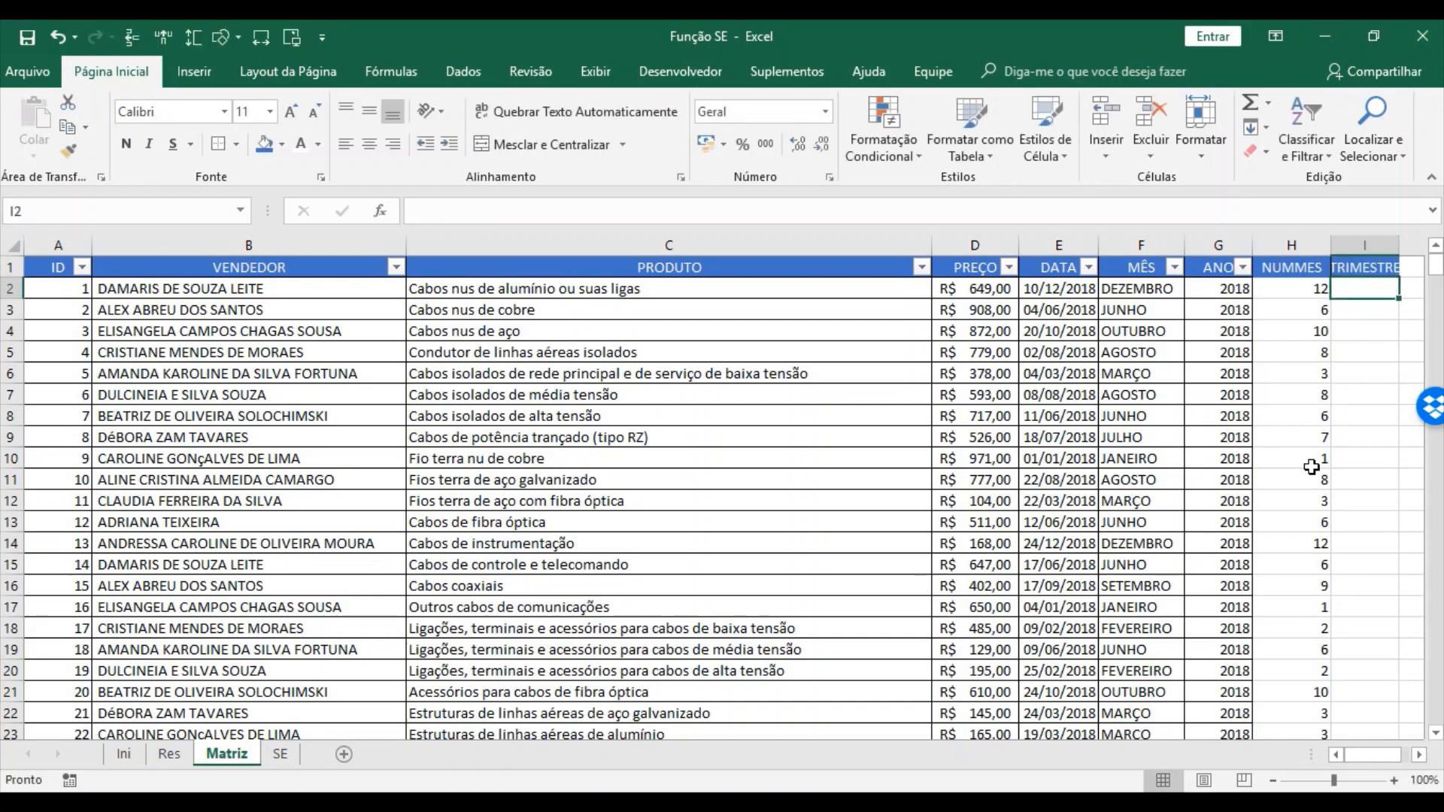
double_click(1400, 244)
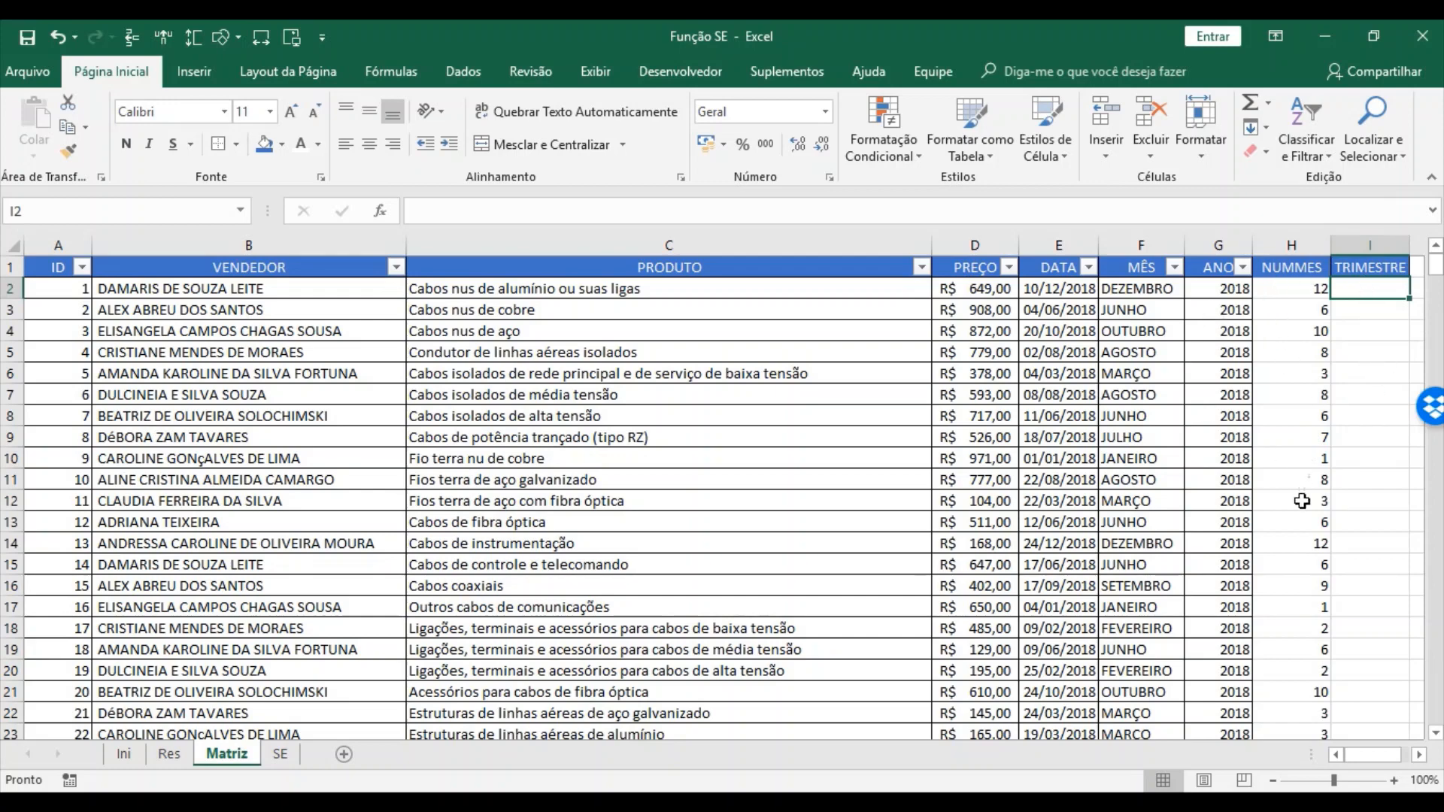
- Begin an SE formula in I2 that returns "1º Trimestre" when H2<4, and open a nested SE as its false value
text(=SE()
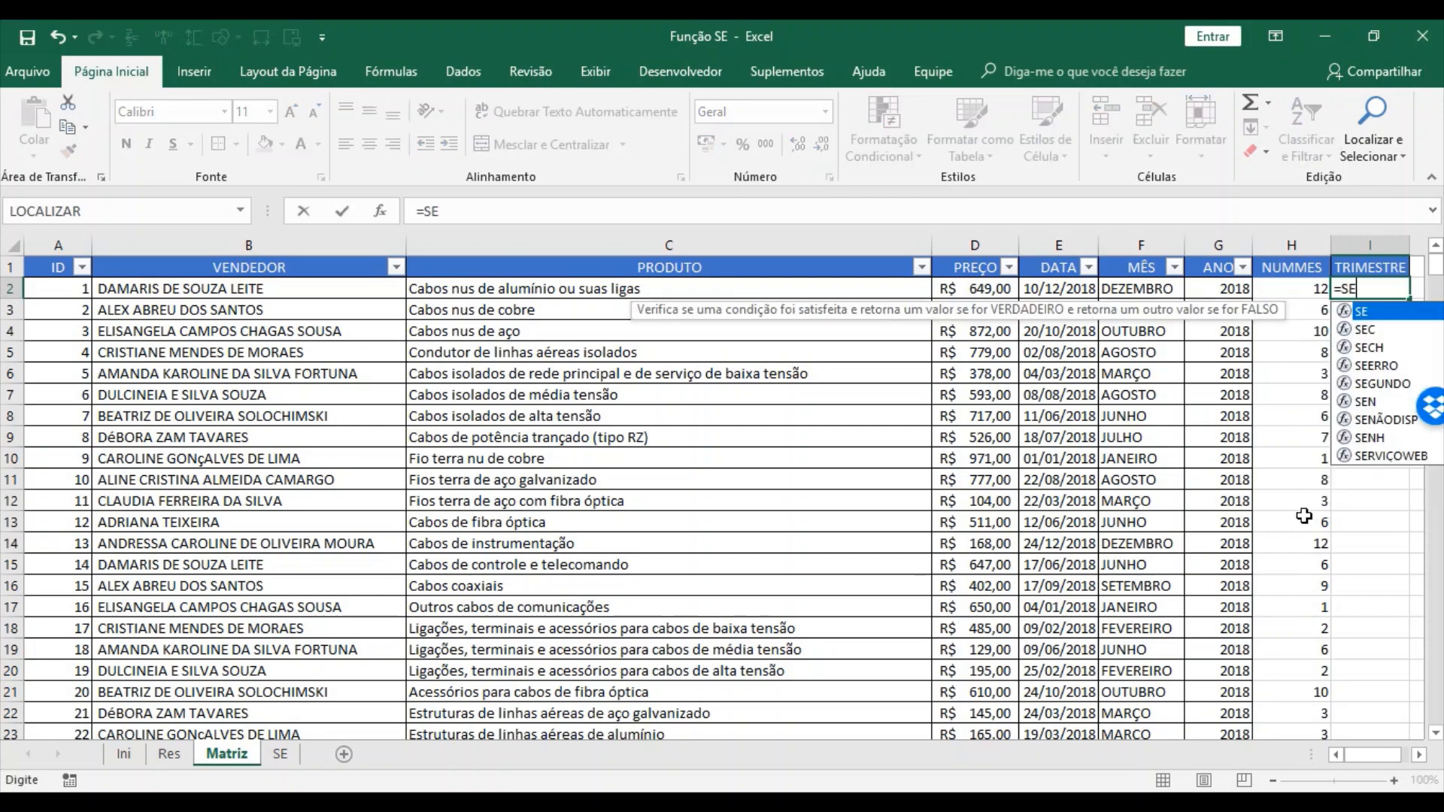
click(1419, 755)
click(1419, 755)
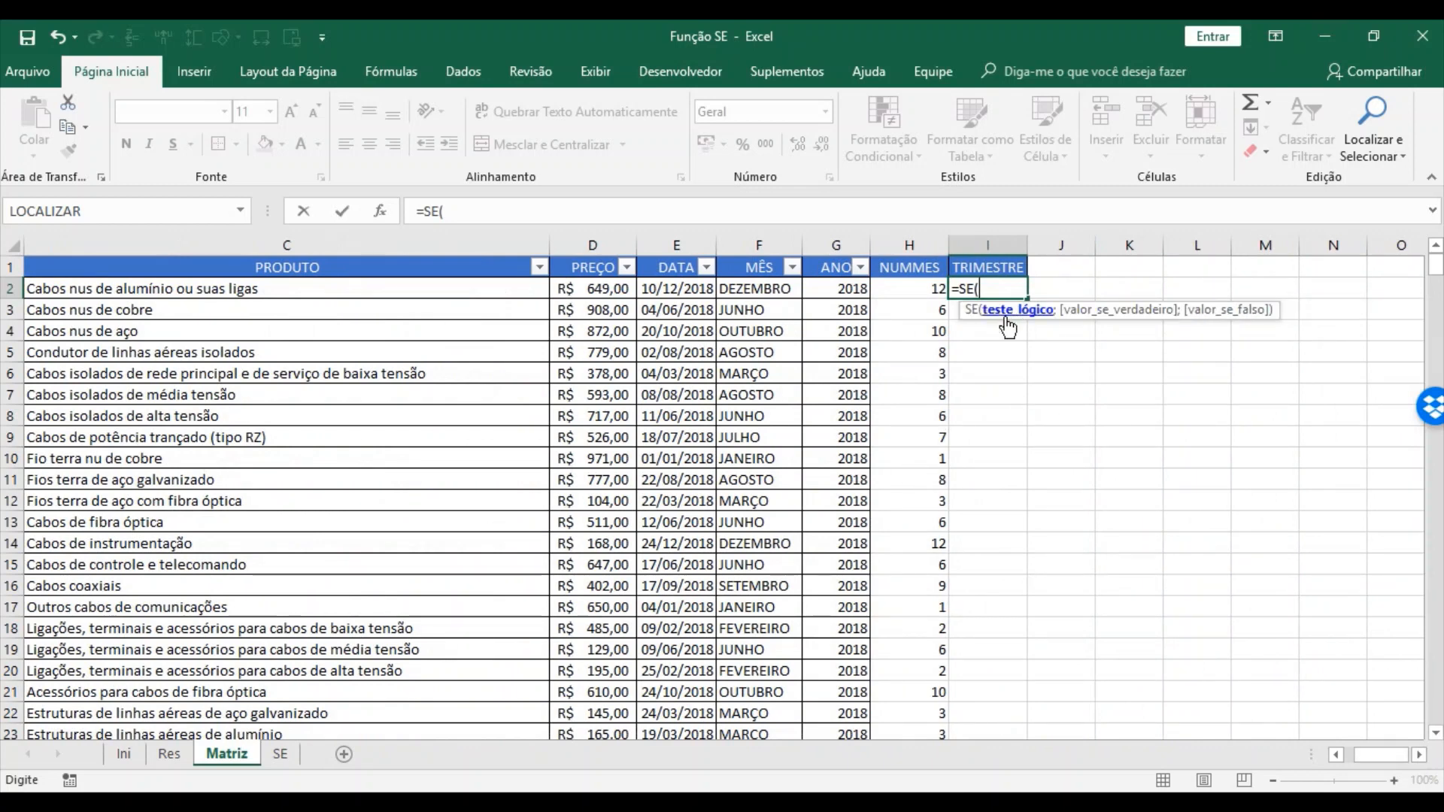
click(913, 290)
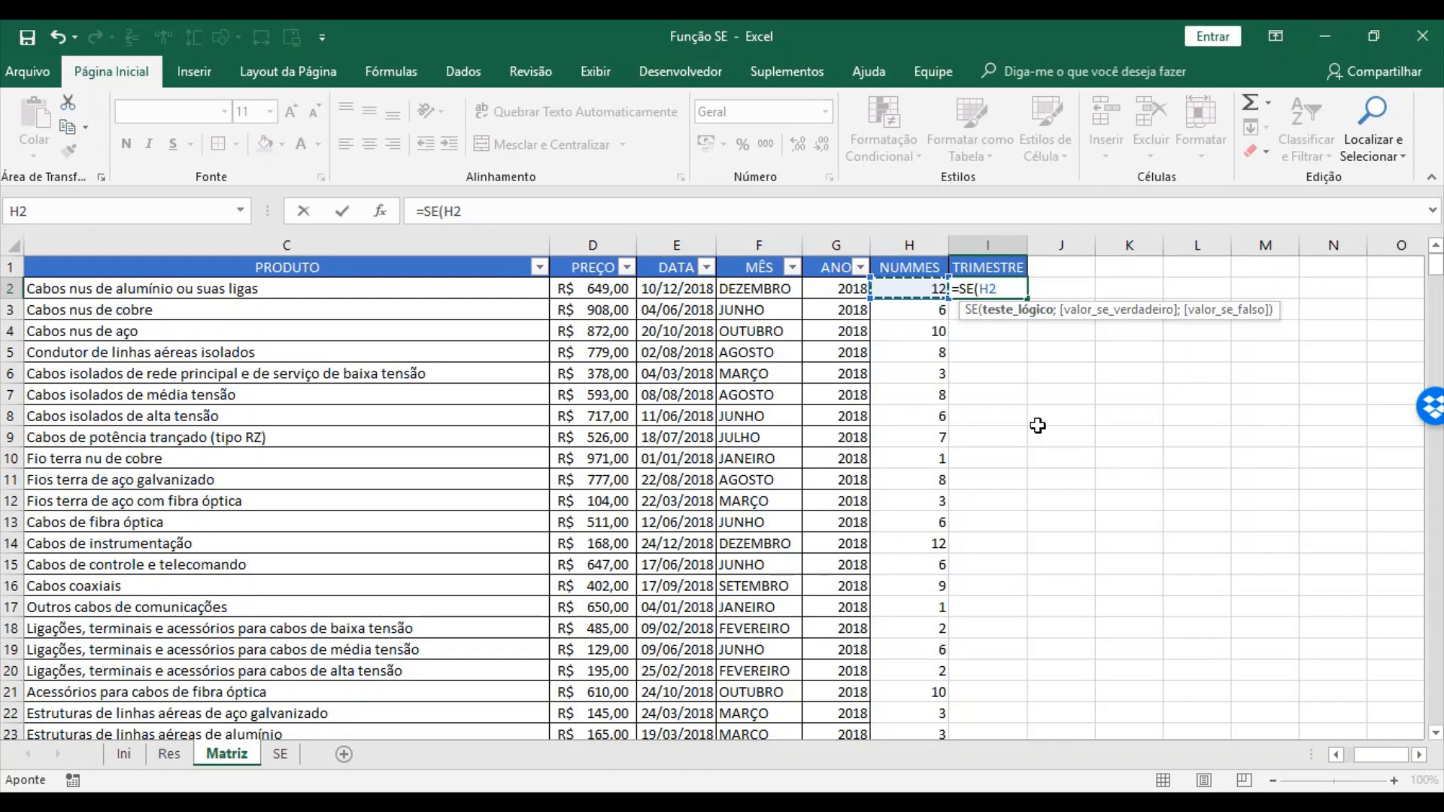
text(<3;)
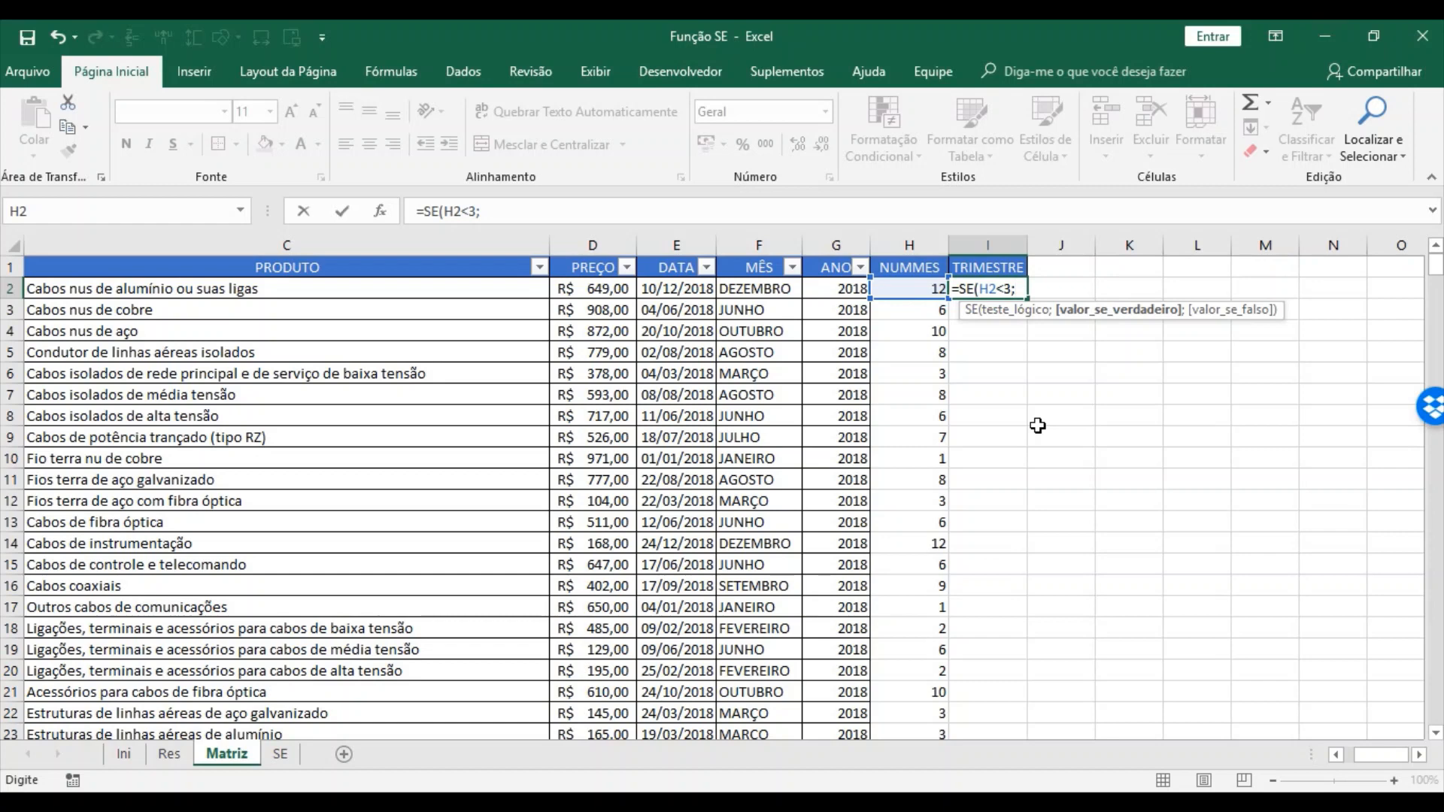
click(1009, 288)
key(BackSpace)
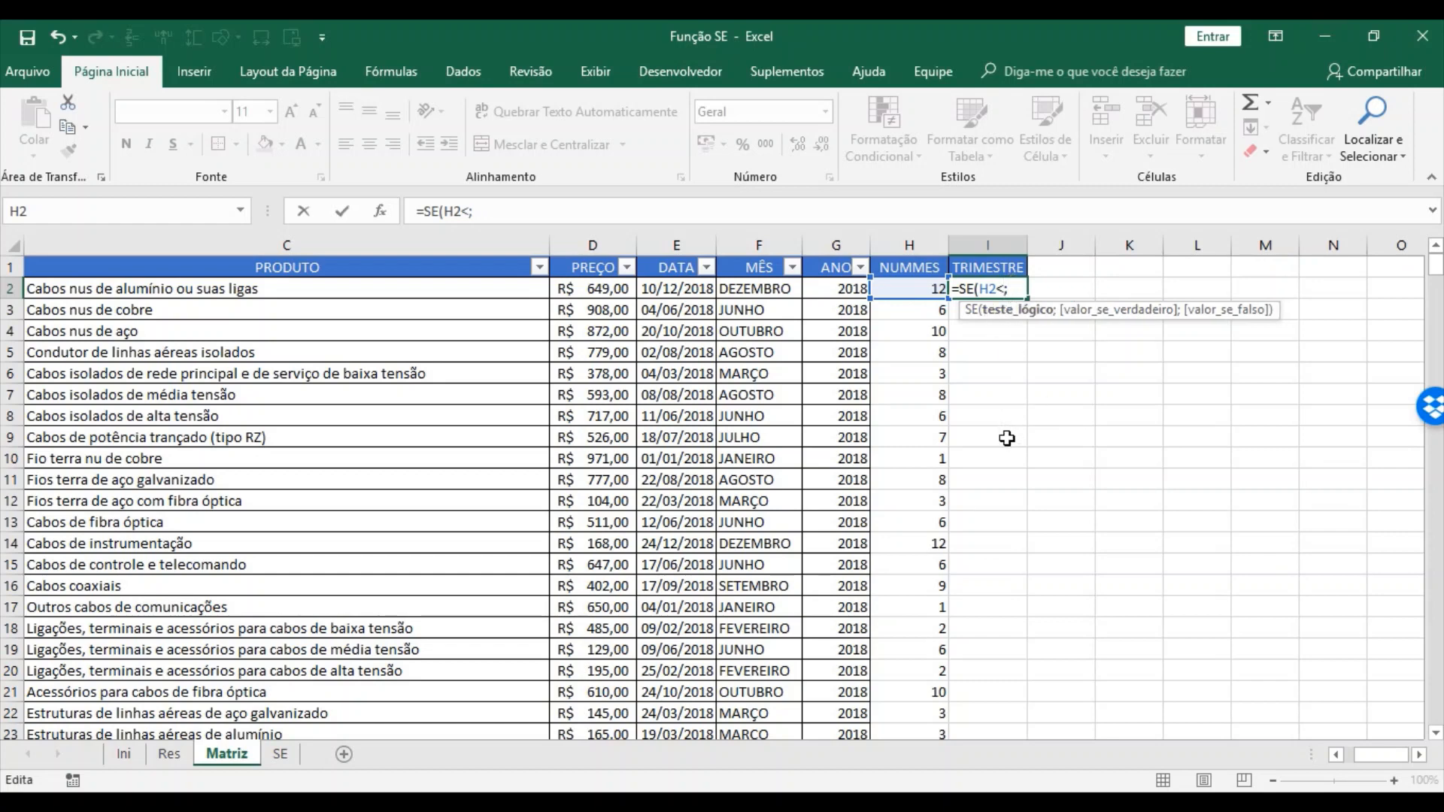
text(4)
click(1018, 288)
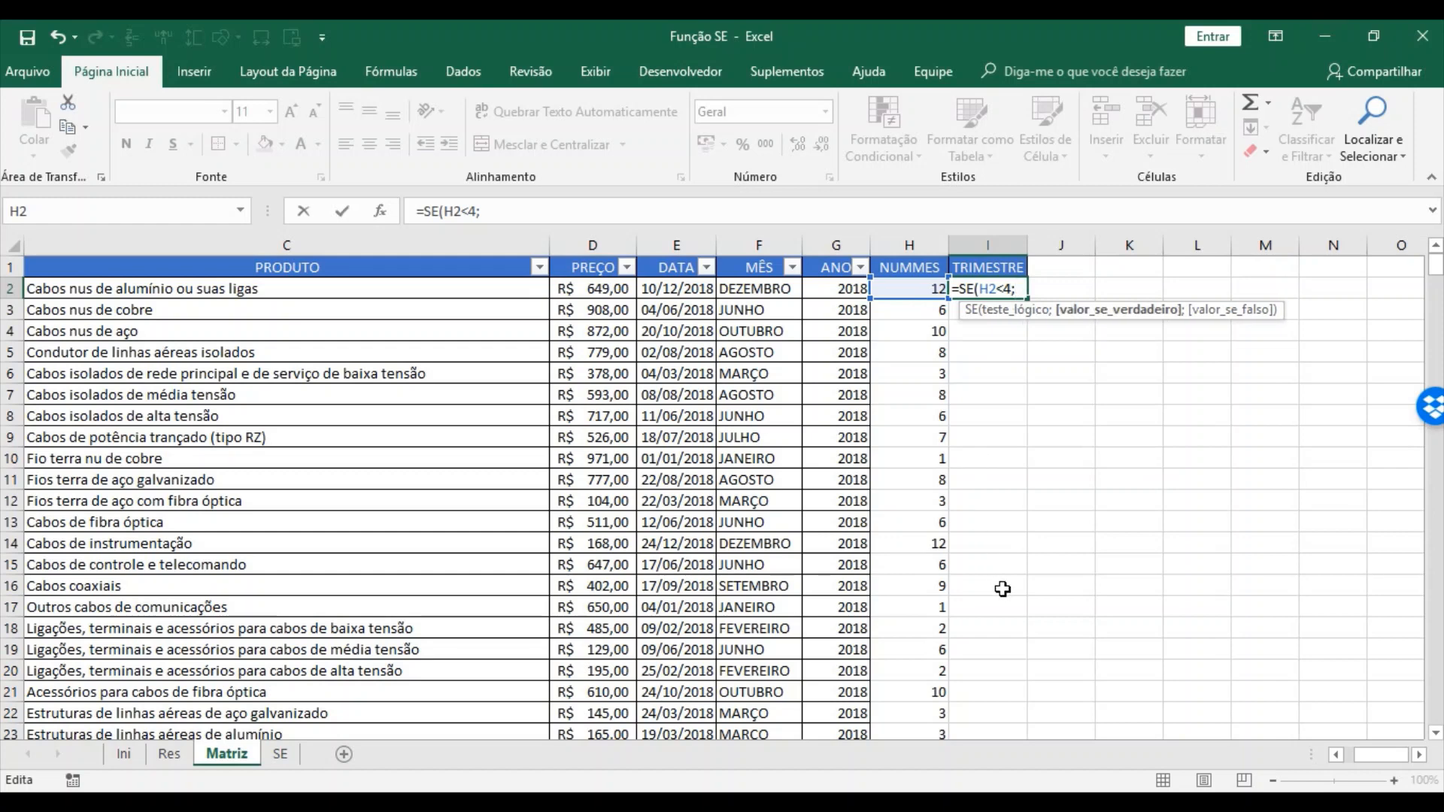
text("1º tRIMEStre")
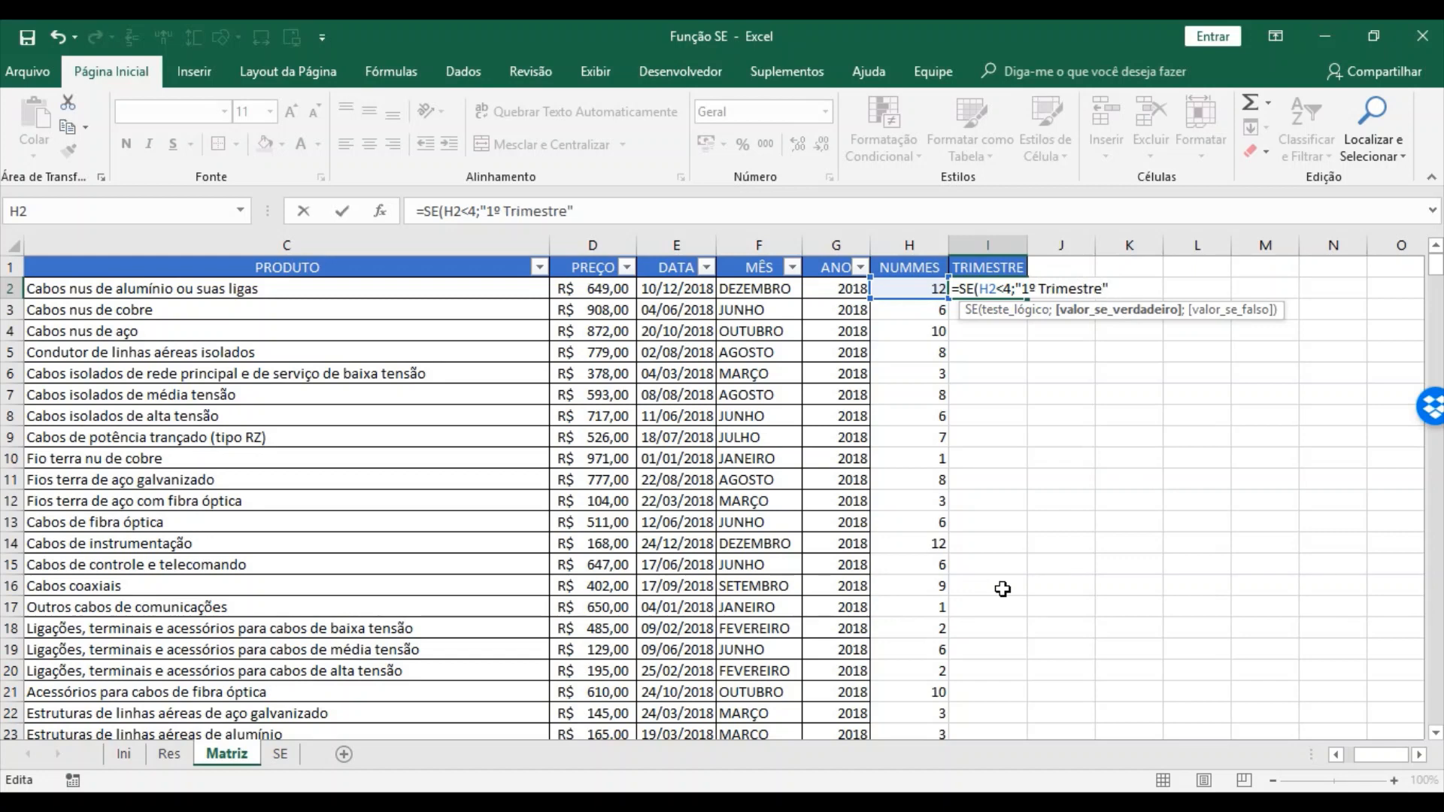
text(;)
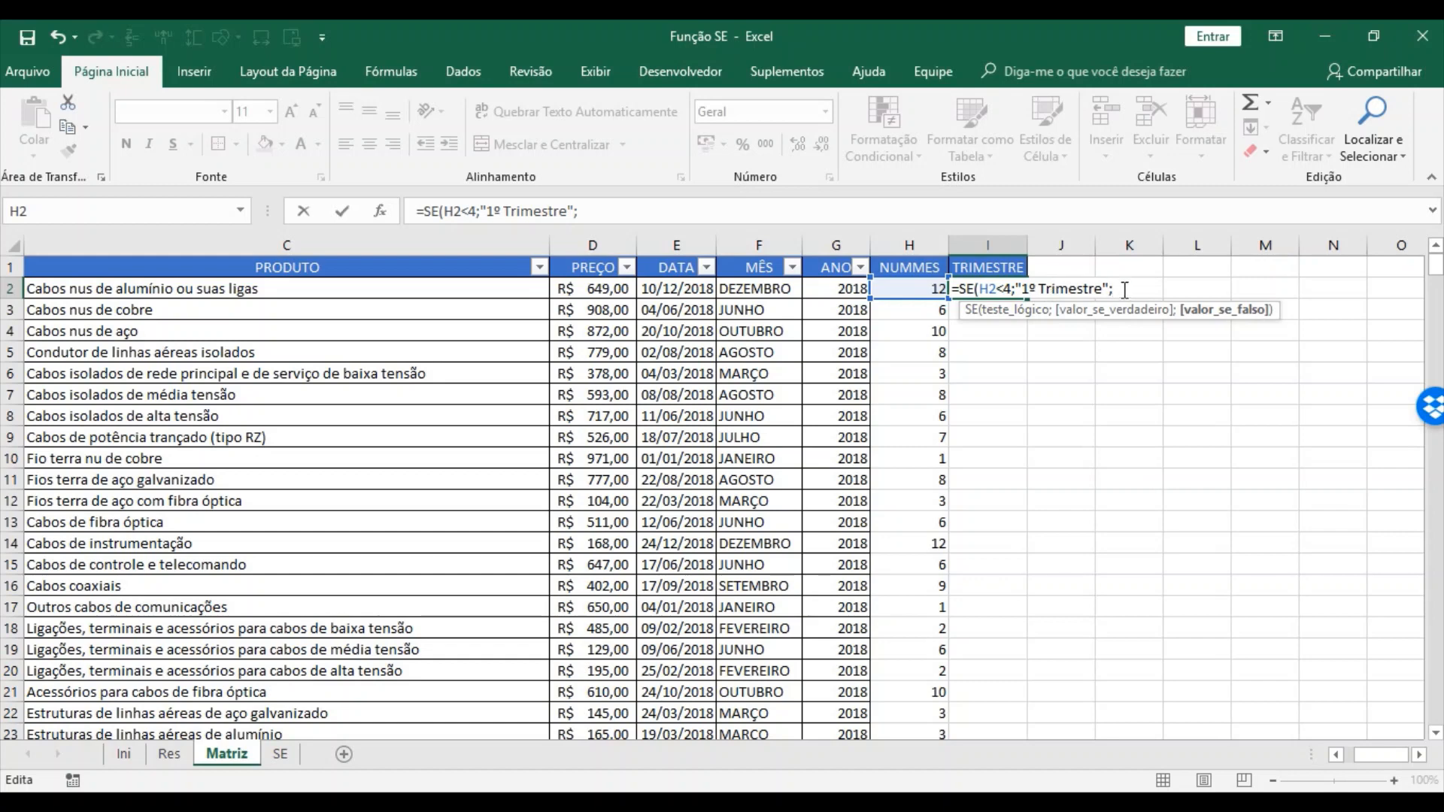
text(SE()
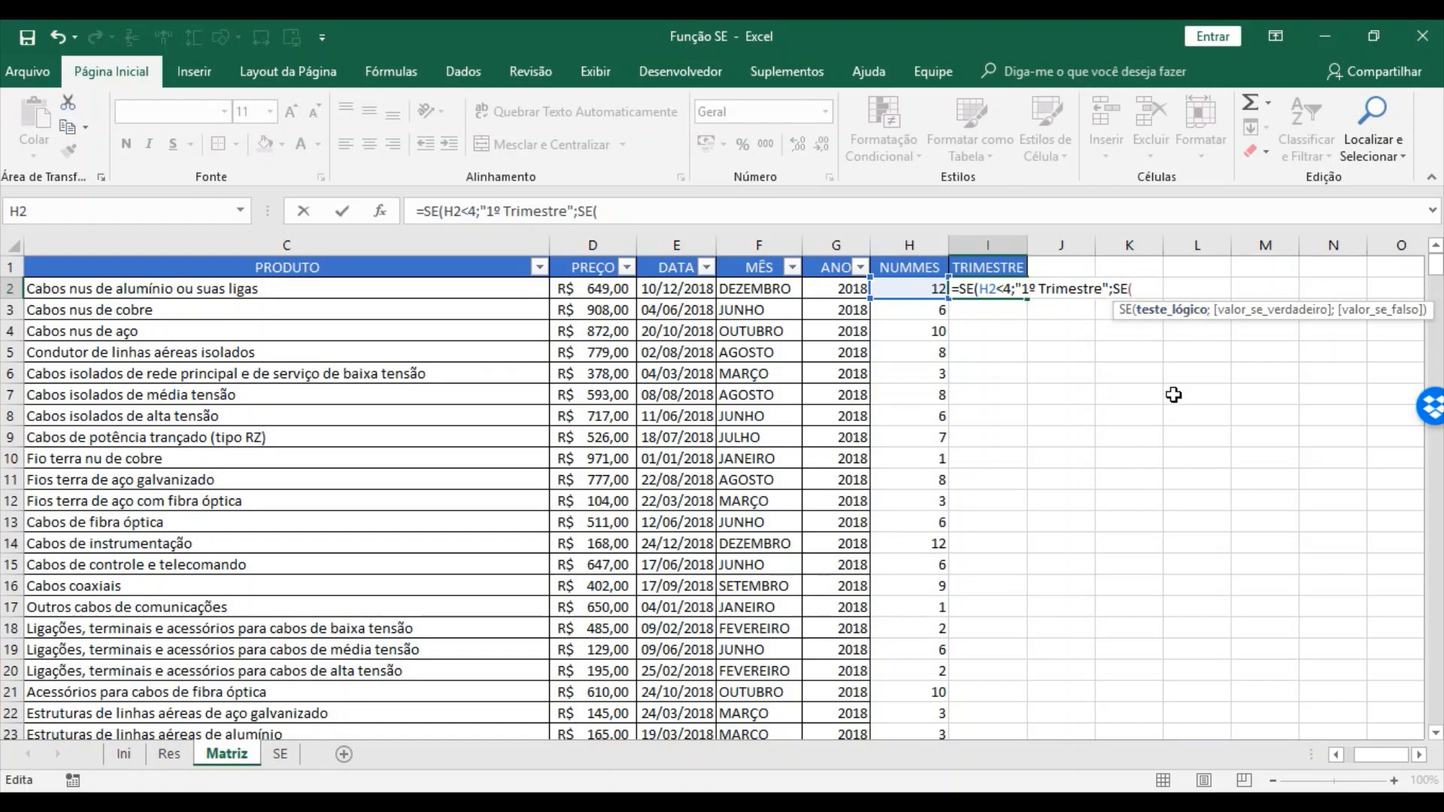
click(903, 283)
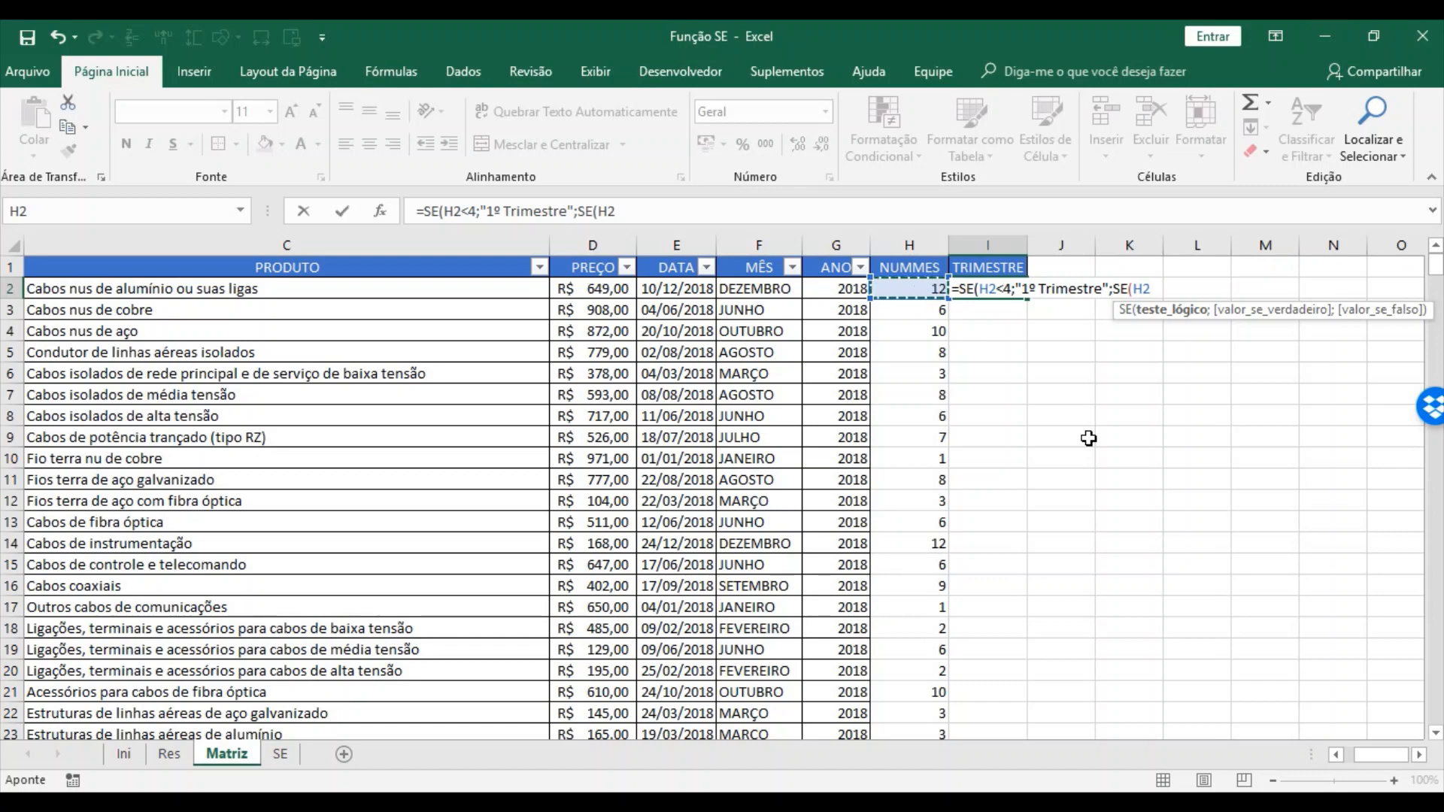
text(>3)
key(BackSpace)
key(BackSpace)
key(BackSpace)
key(BackSpace)
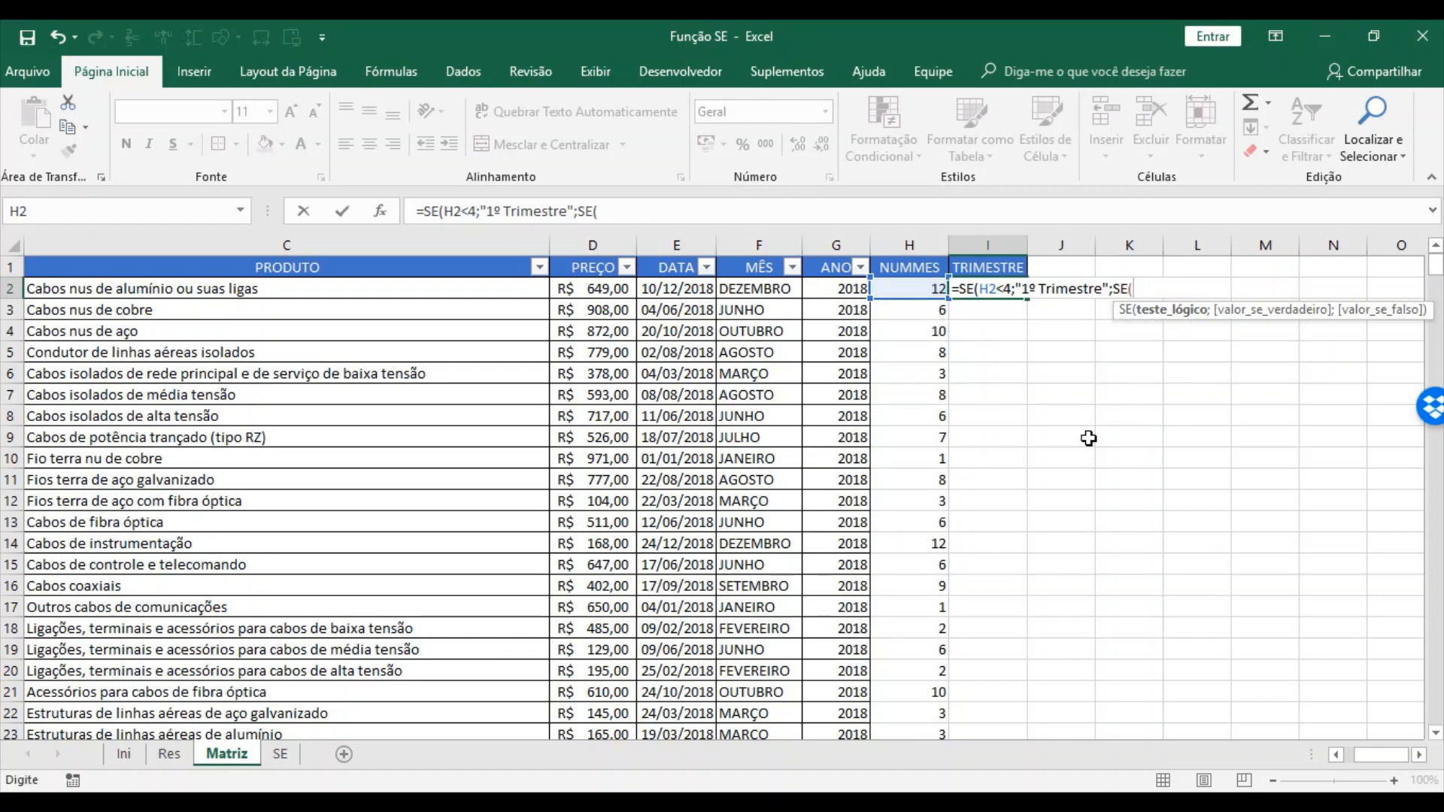
- Set the nested SE's logical test in I2 to E(H2>3;H2<7)
text(E()
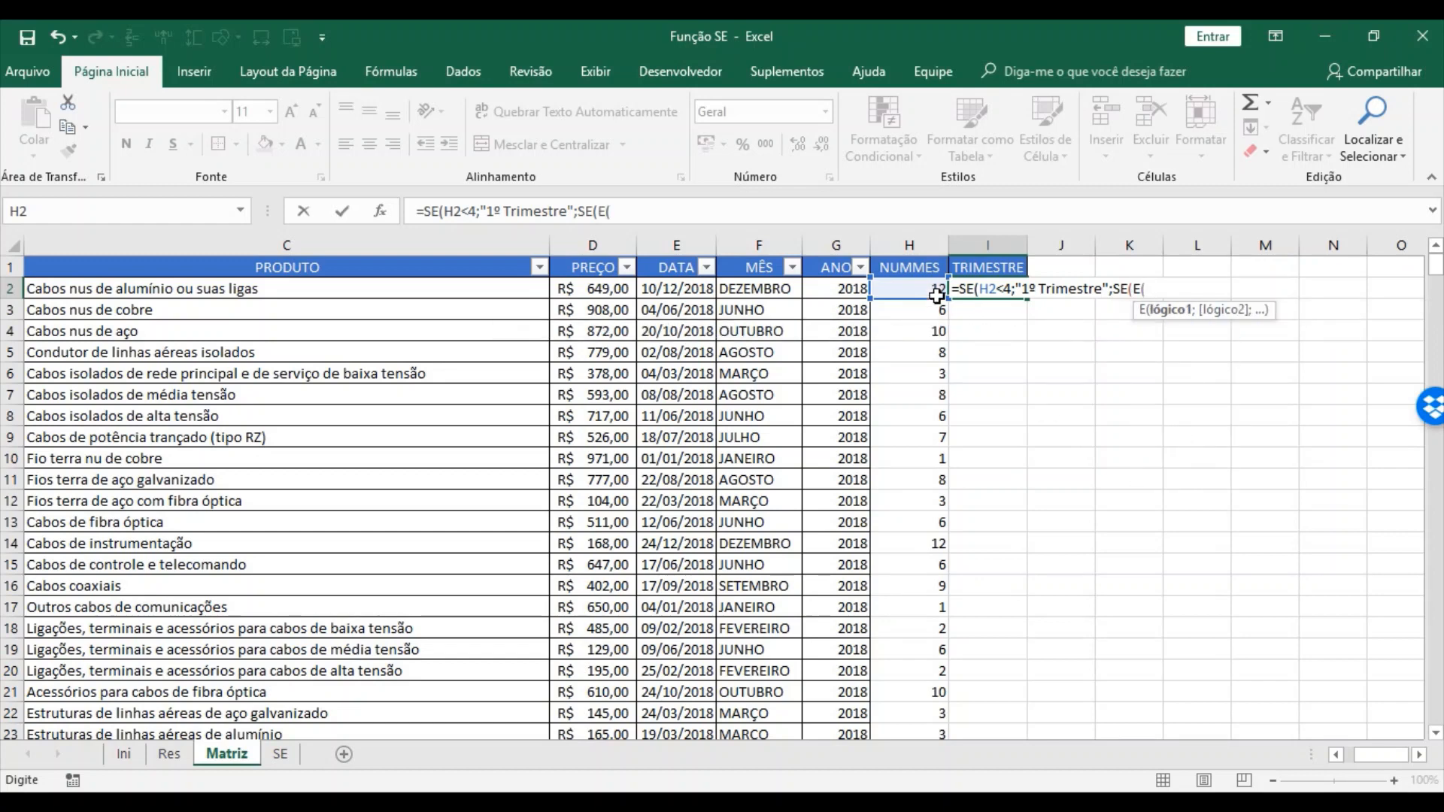
click(936, 296)
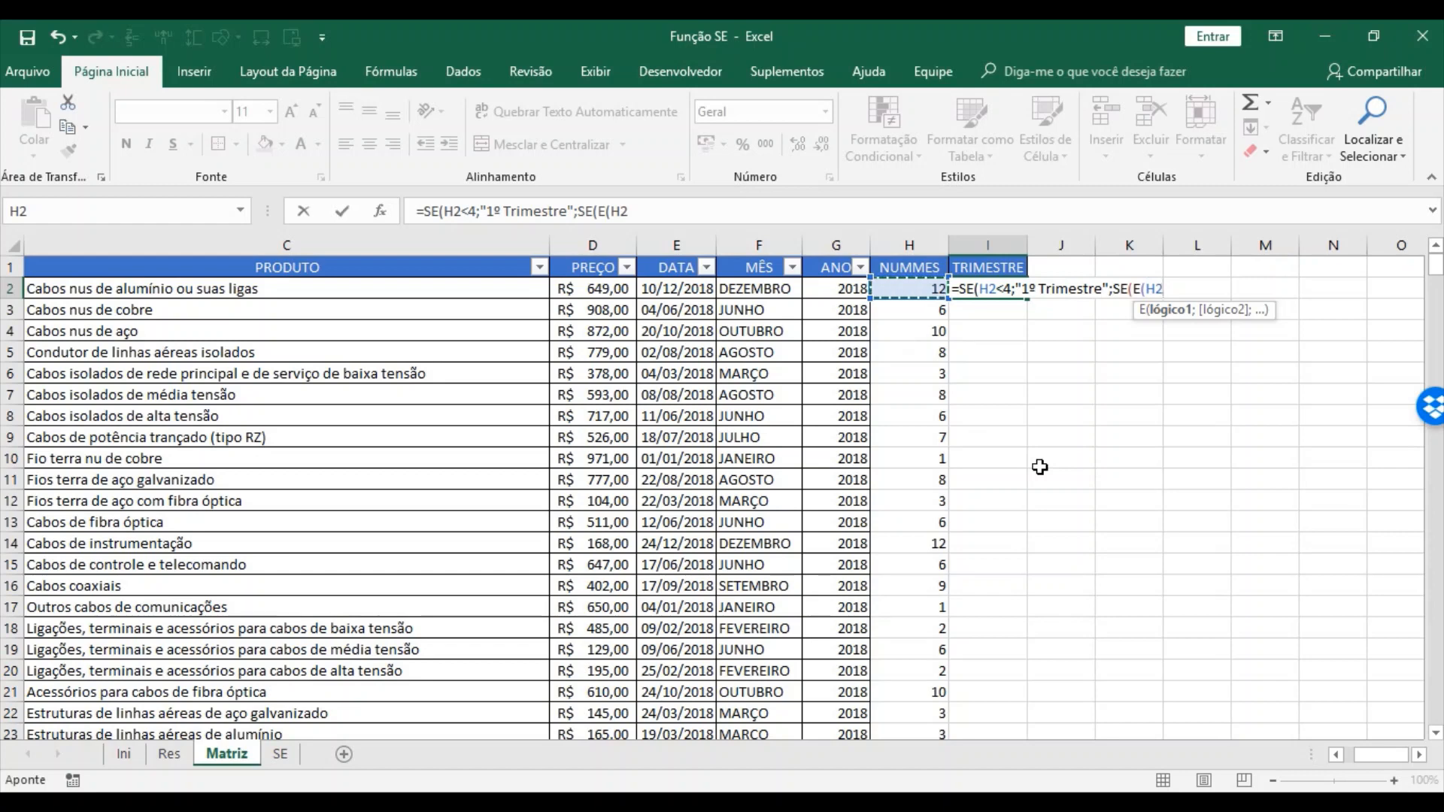
text(>3;)
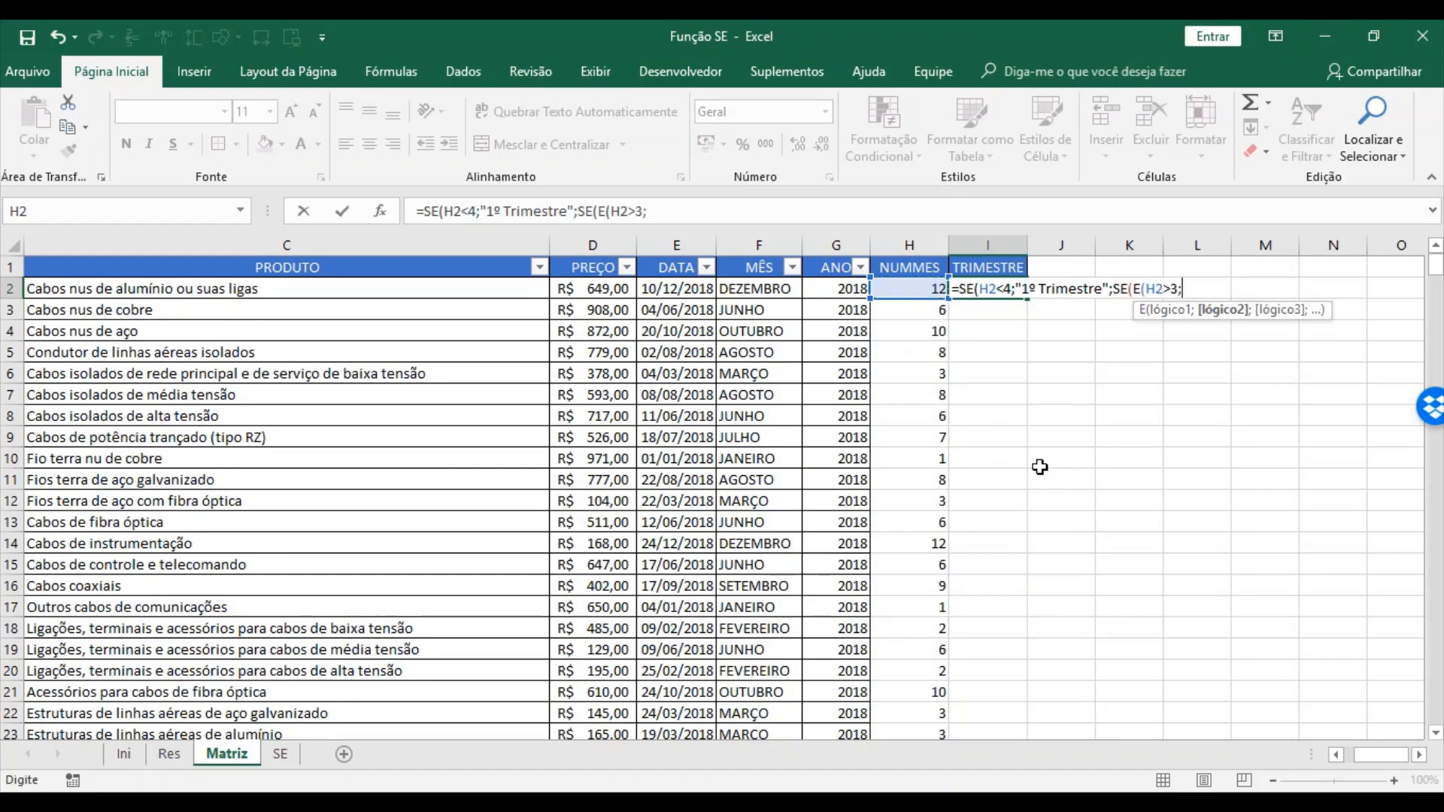
click(930, 291)
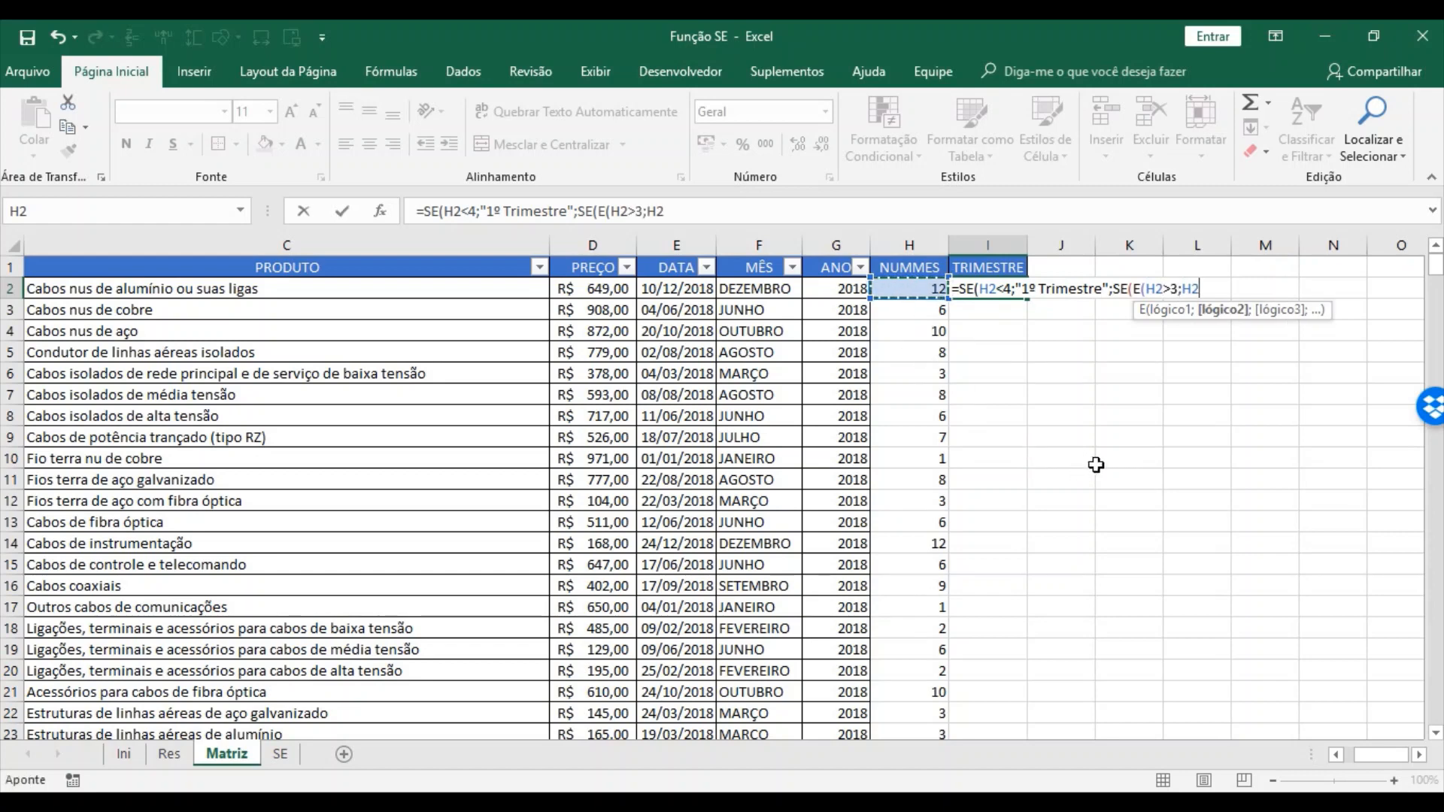
text(<)
text(7);)
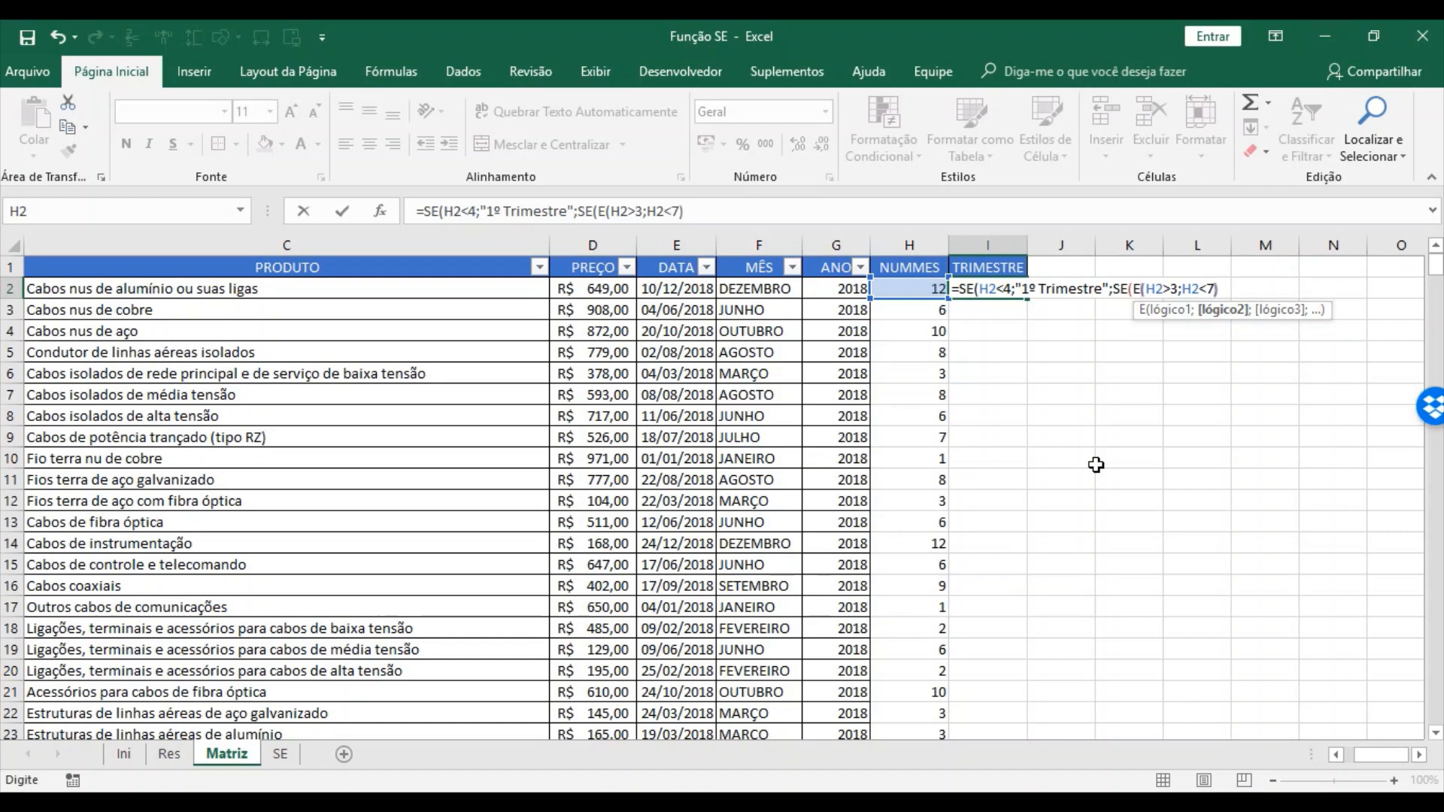
- Give the nested SE in I2 the true value "2º Trimestre", followed by a separator for its false value
text(2)
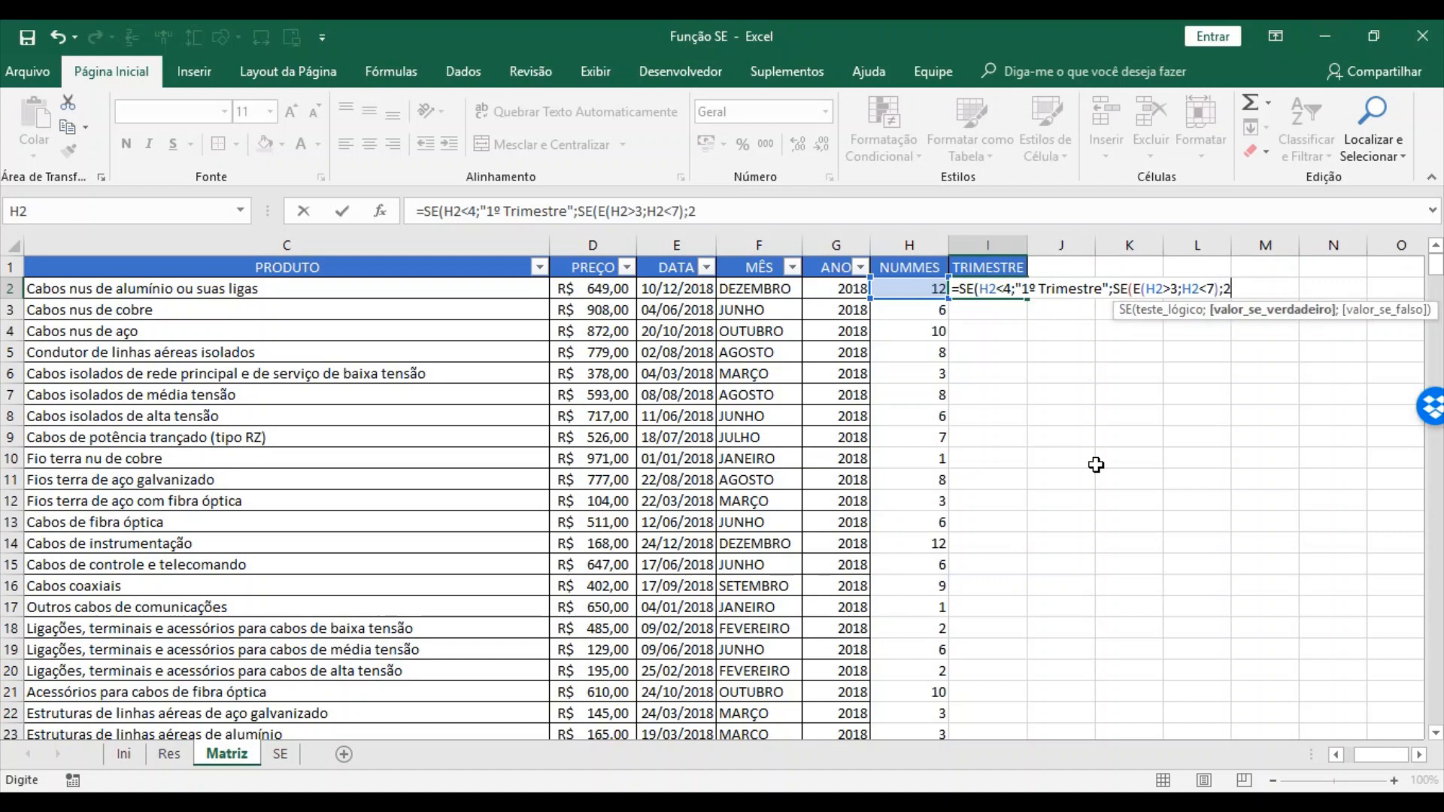
text(º Trimestre)
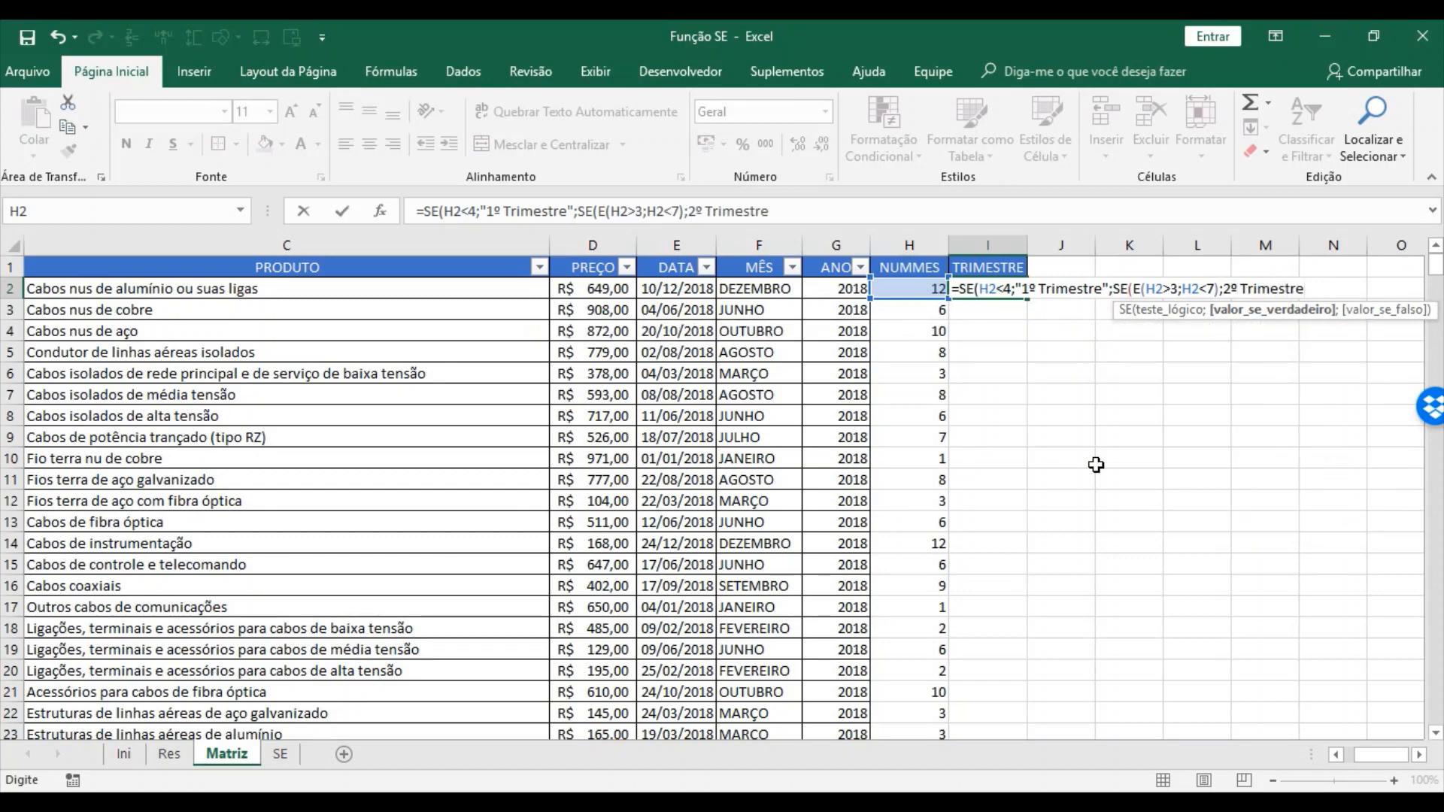
text(")
click(1226, 288)
text(")
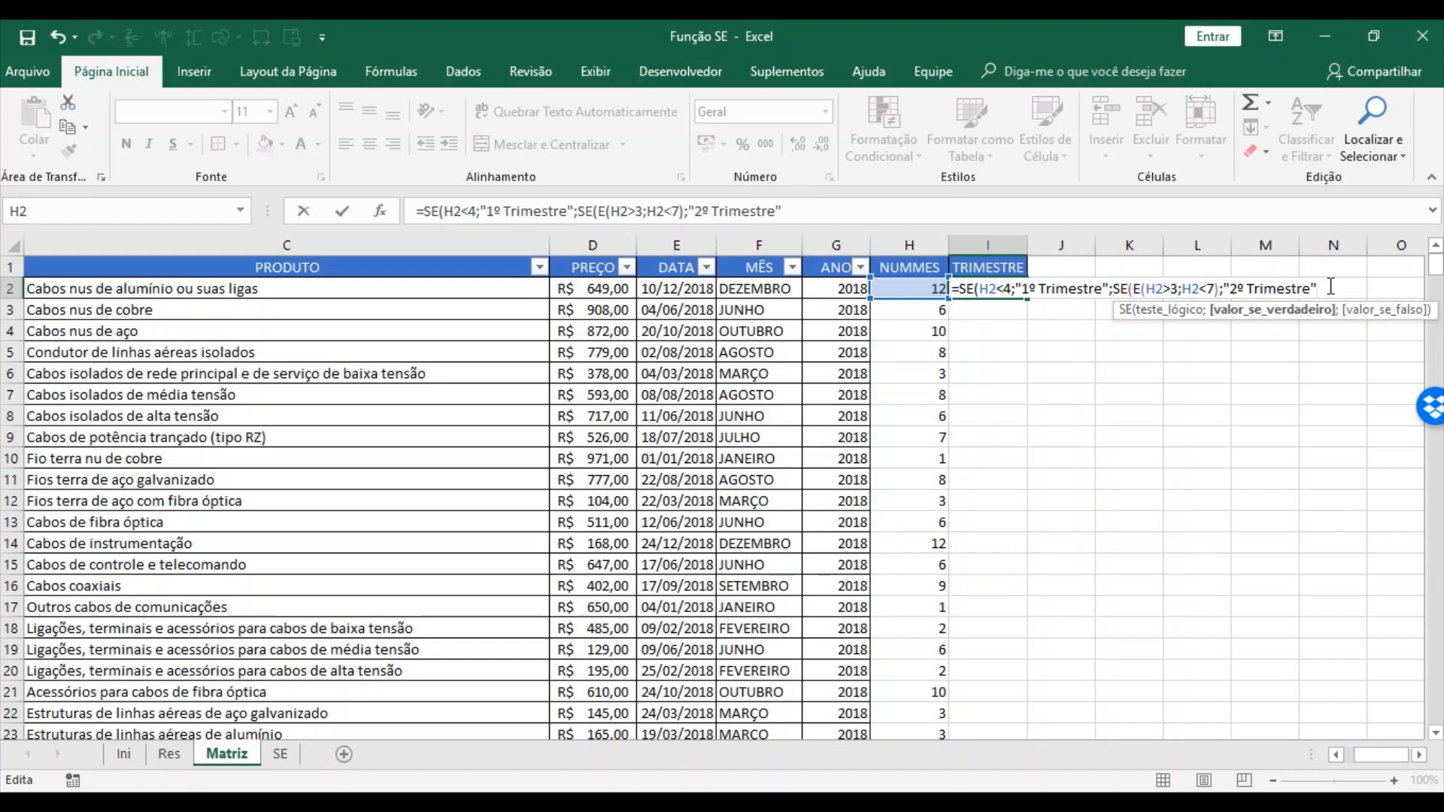
text(;)
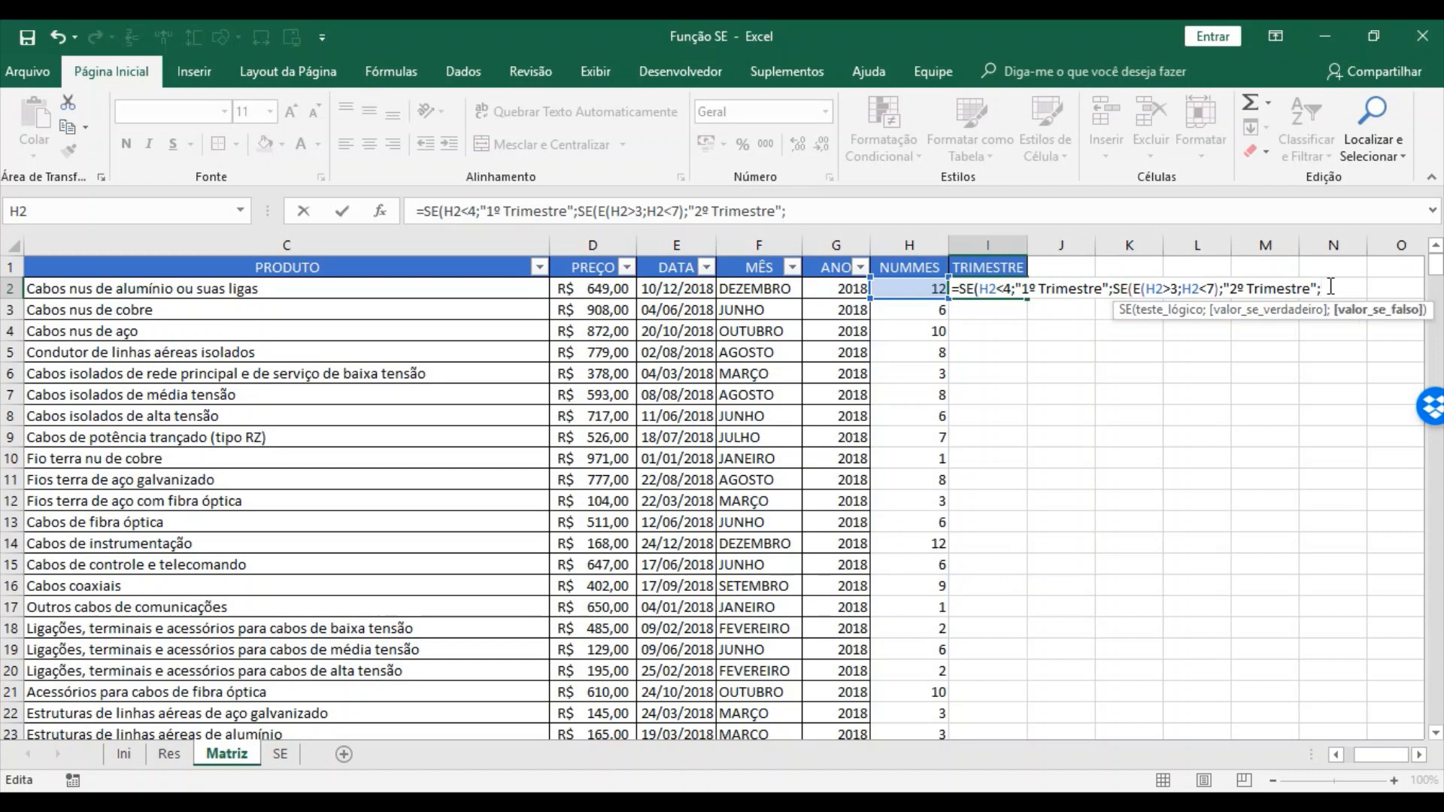
- Open a third SE as the false value in I2's formula, with the logical test E(H2>6;H2<10)
text(SE()
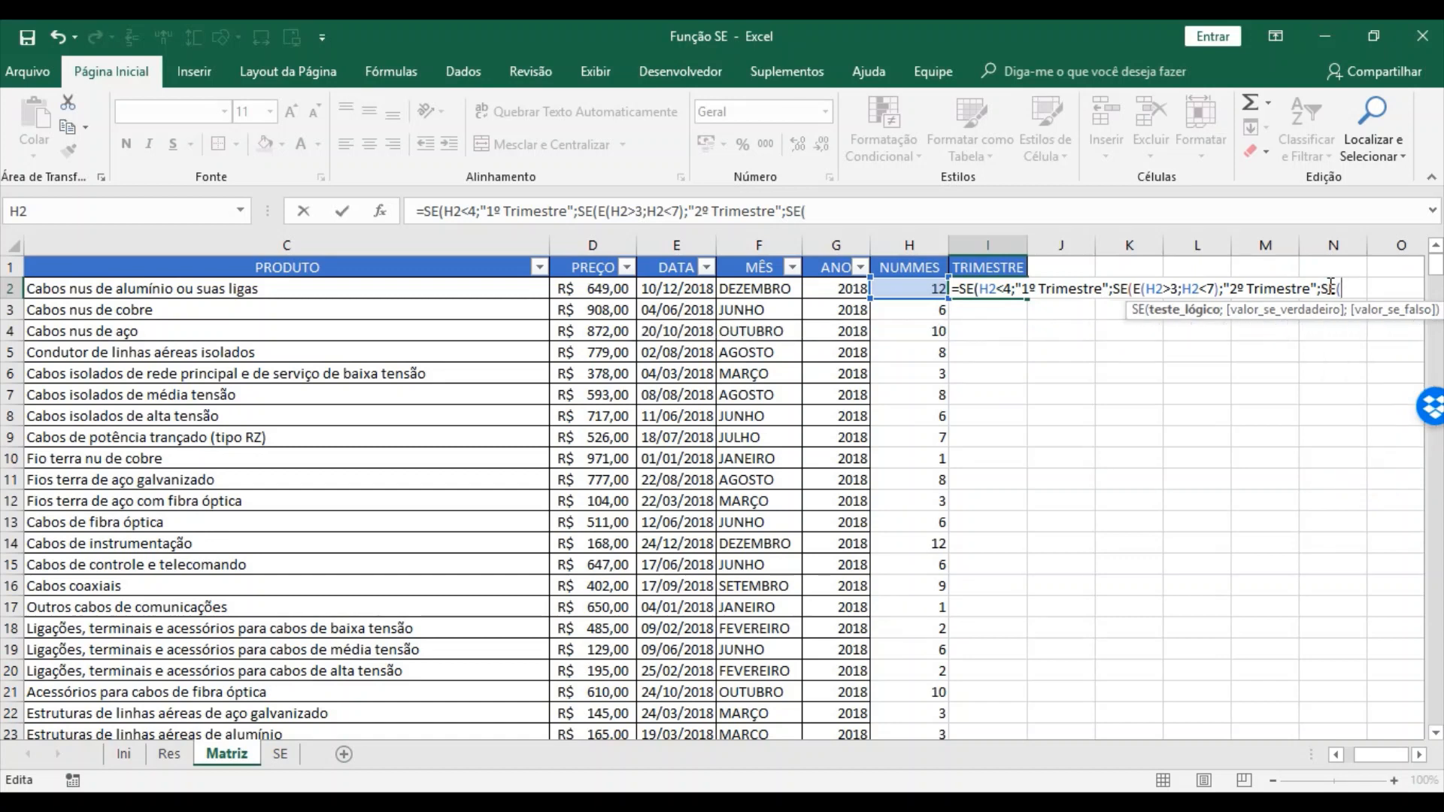
text(E()
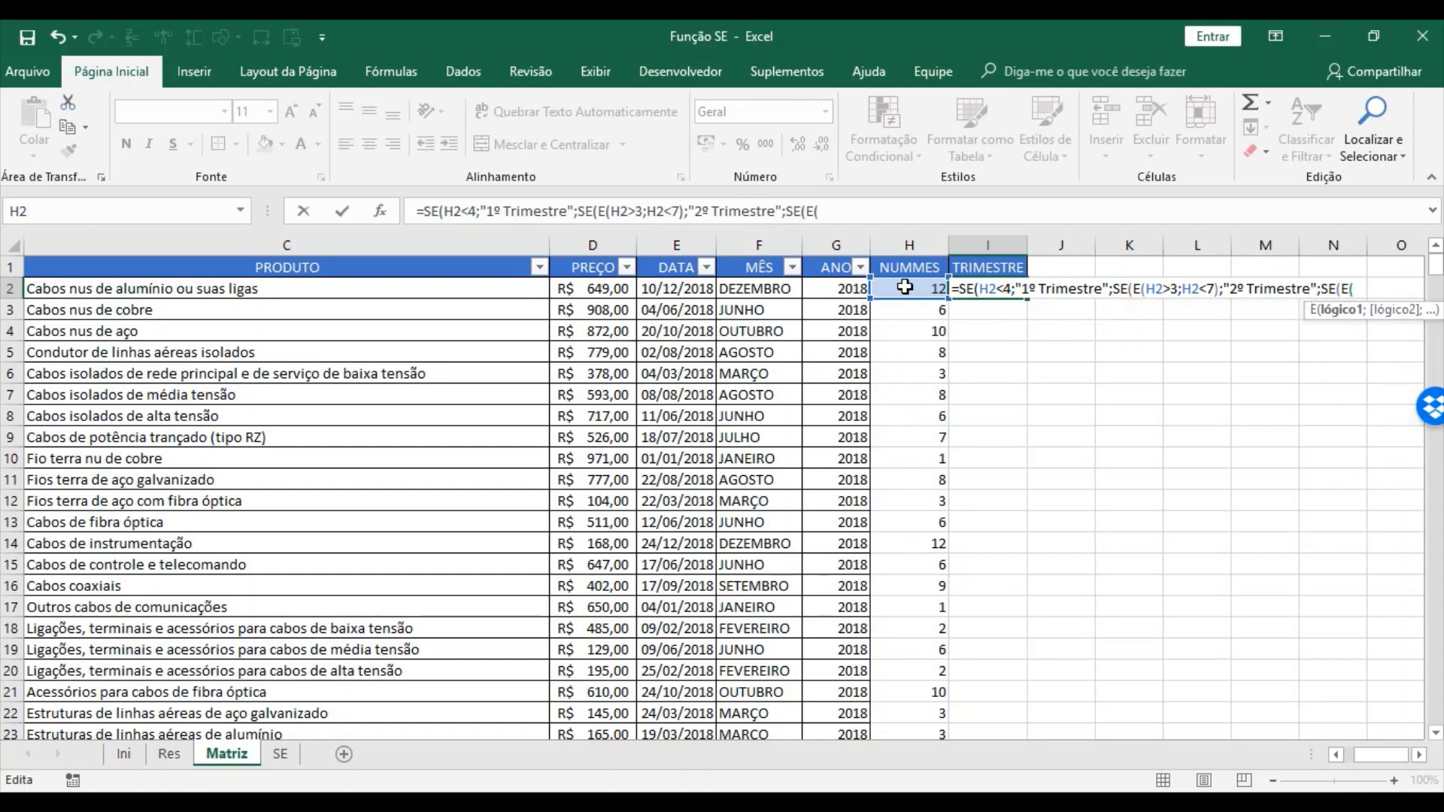
click(906, 287)
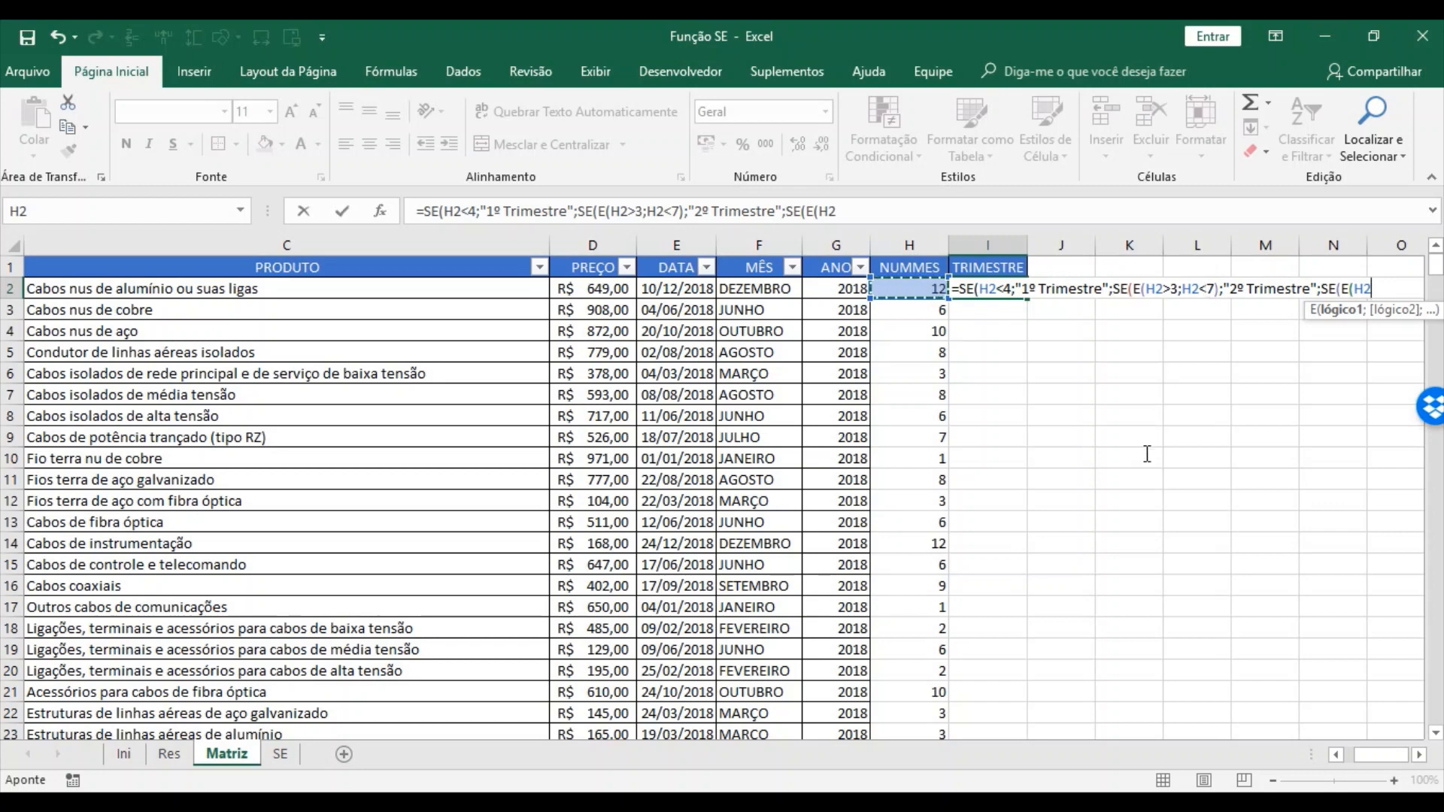
text(>6)
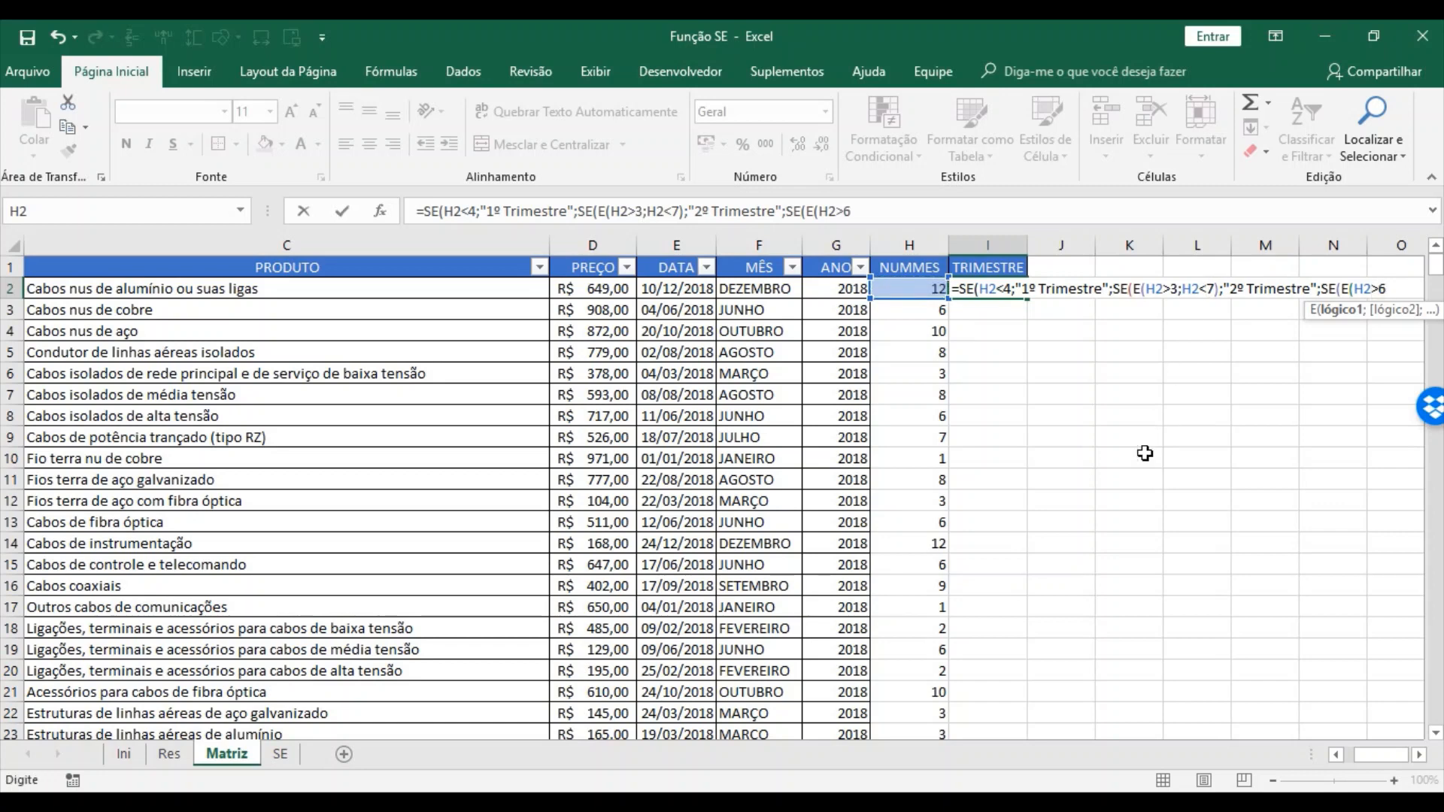
text(;)
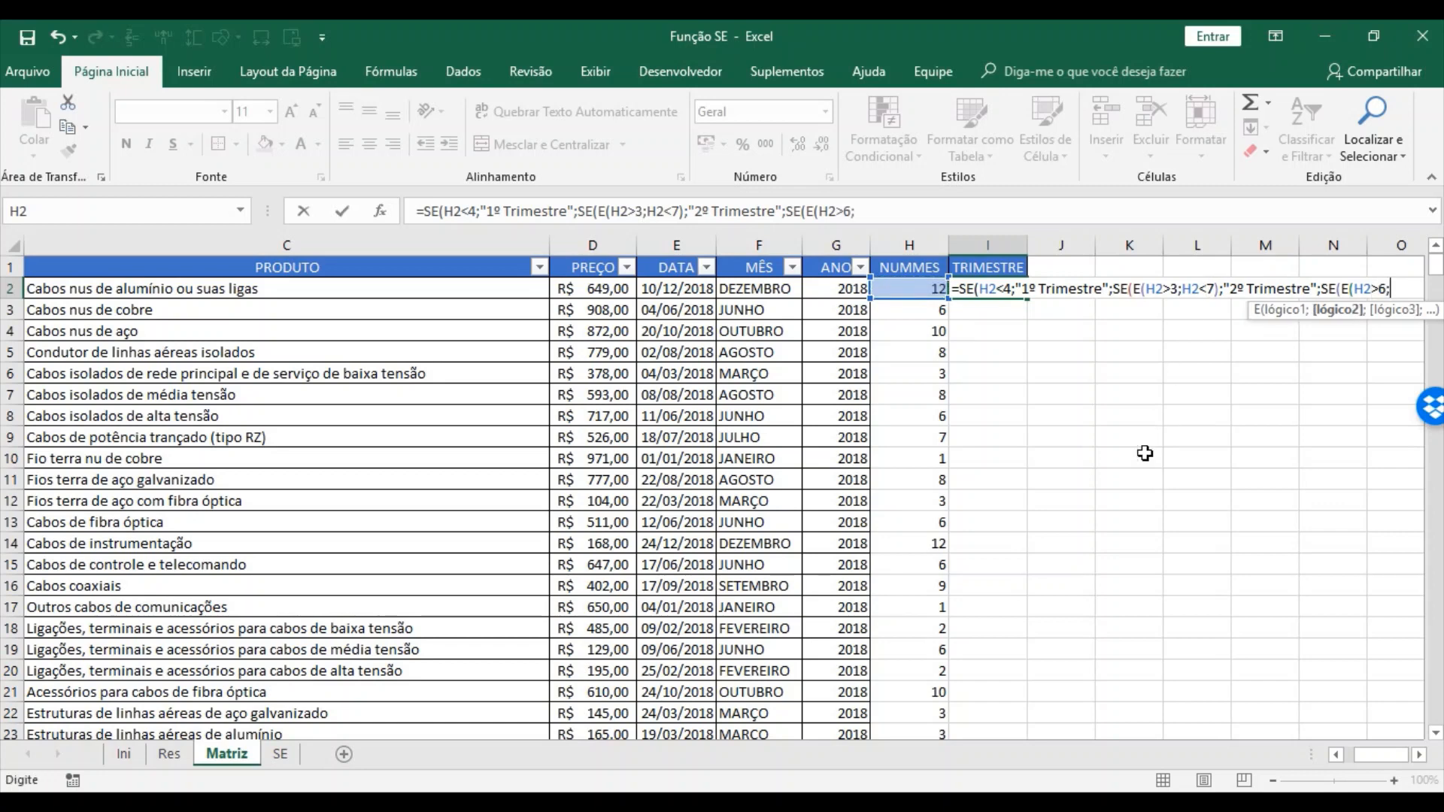
click(903, 289)
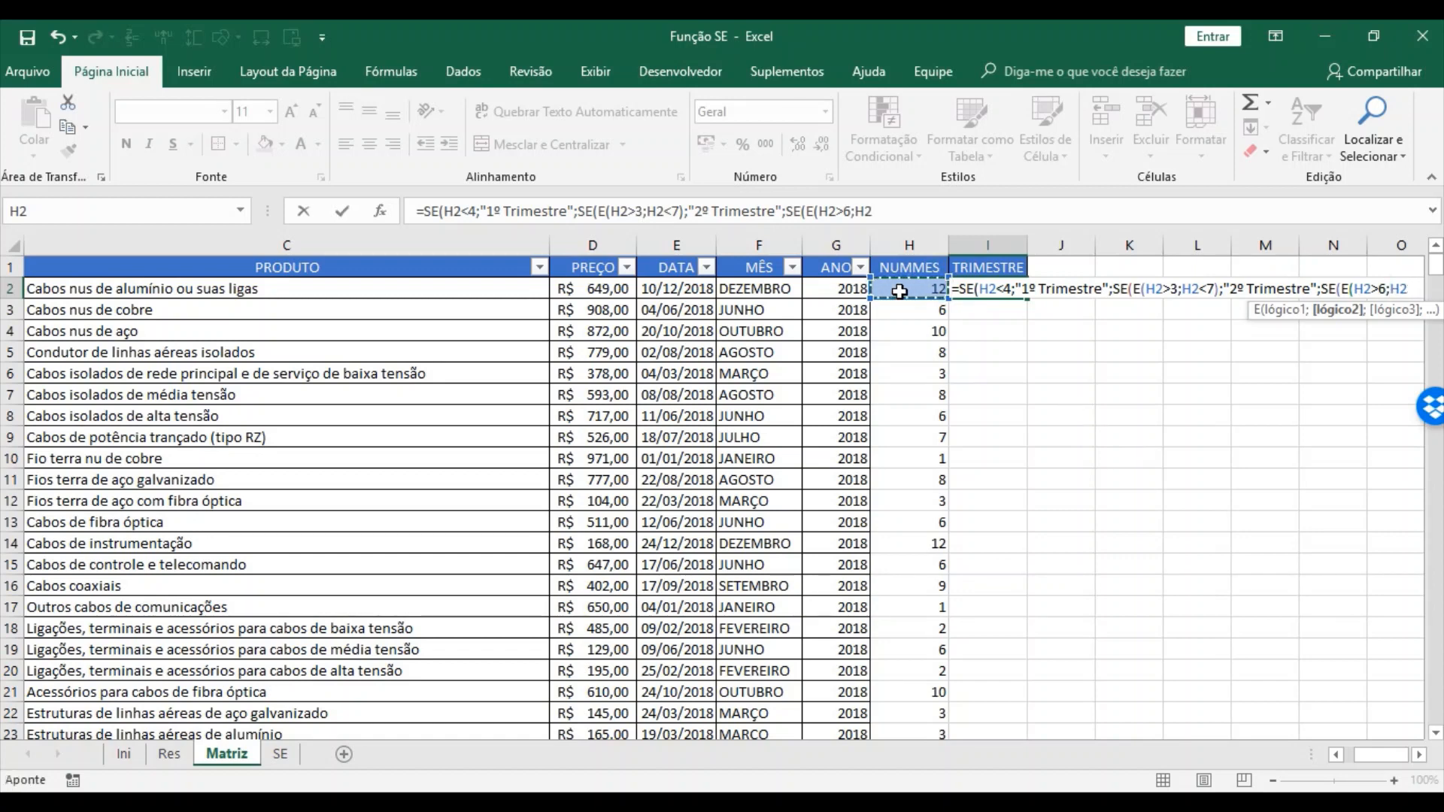
text(<)
text(10)
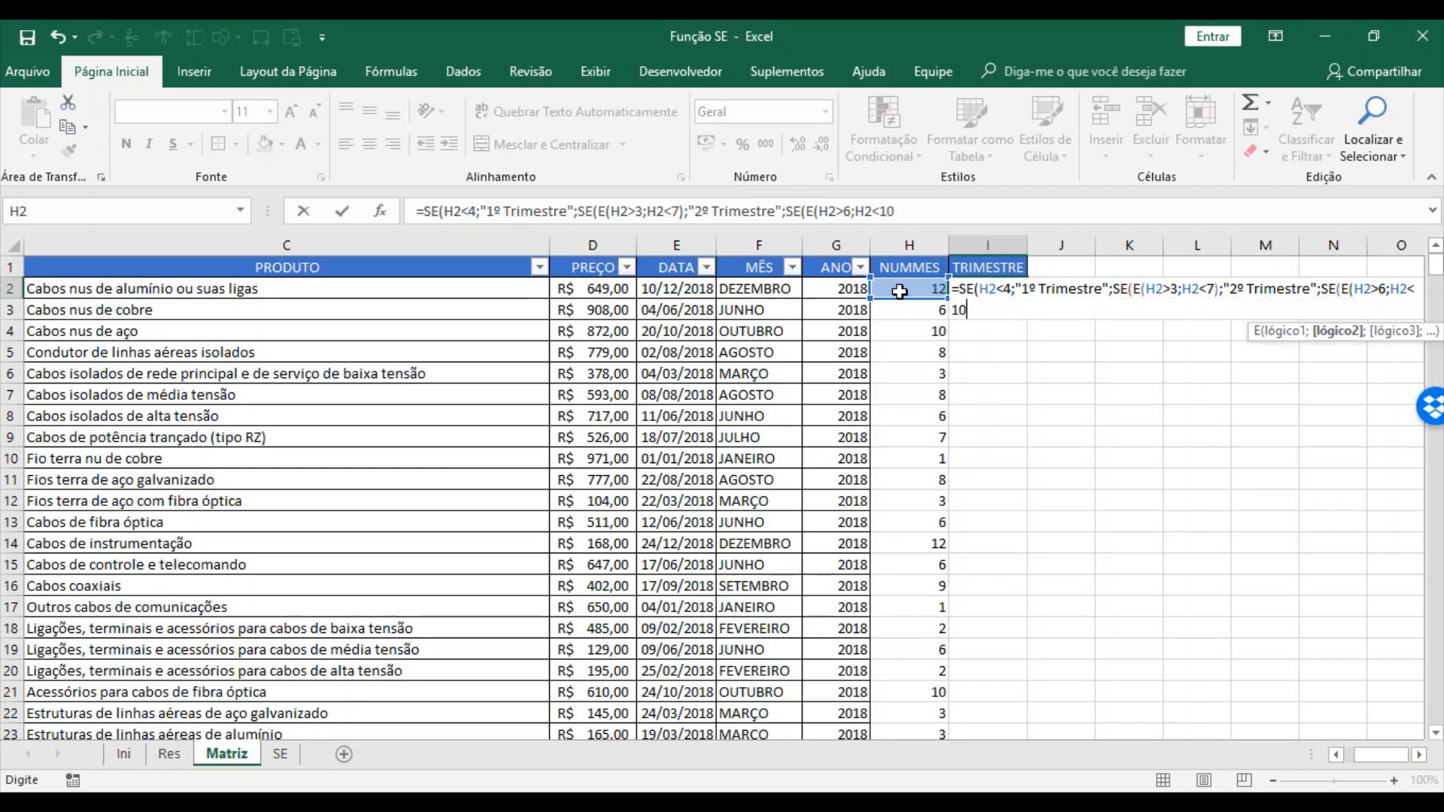
text())
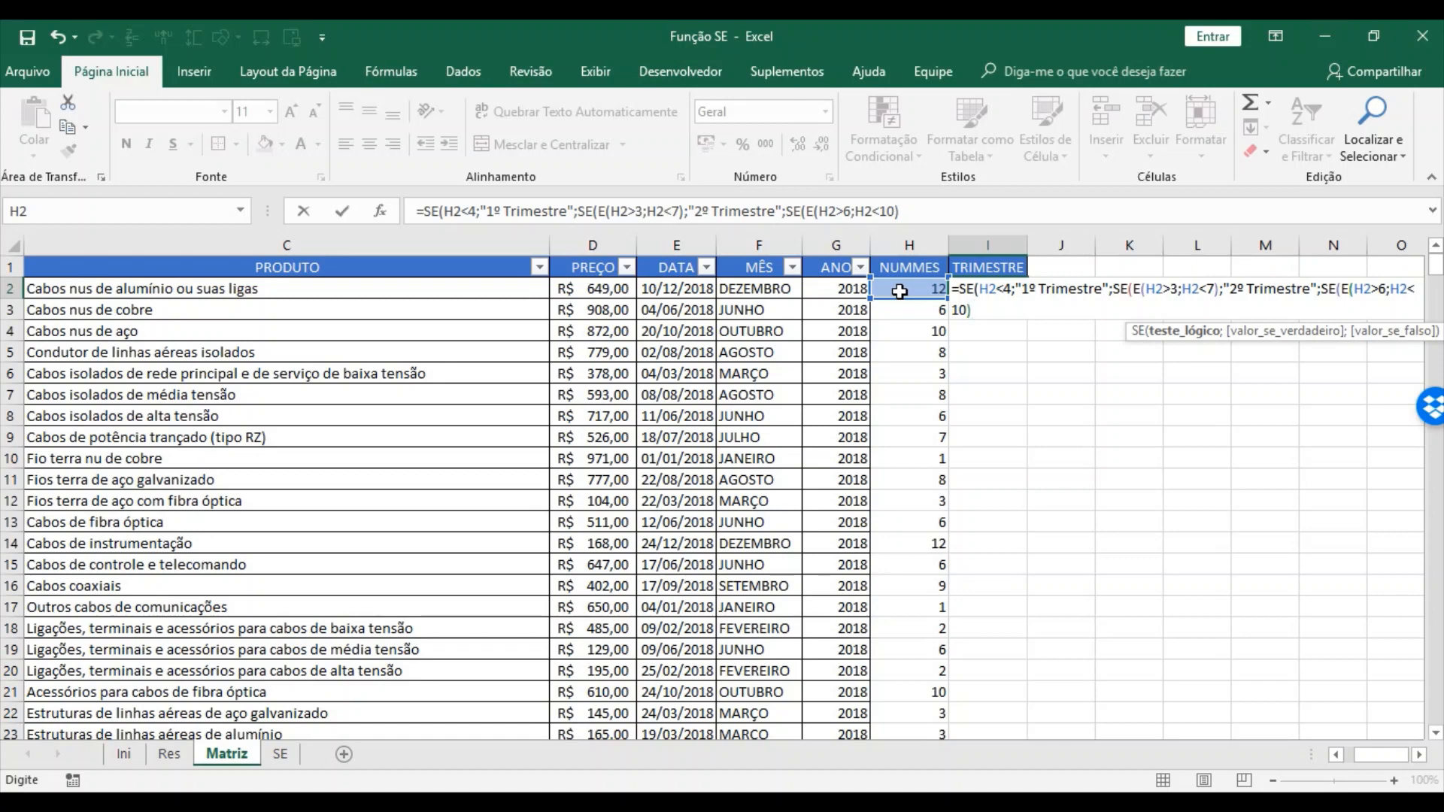
text(;)
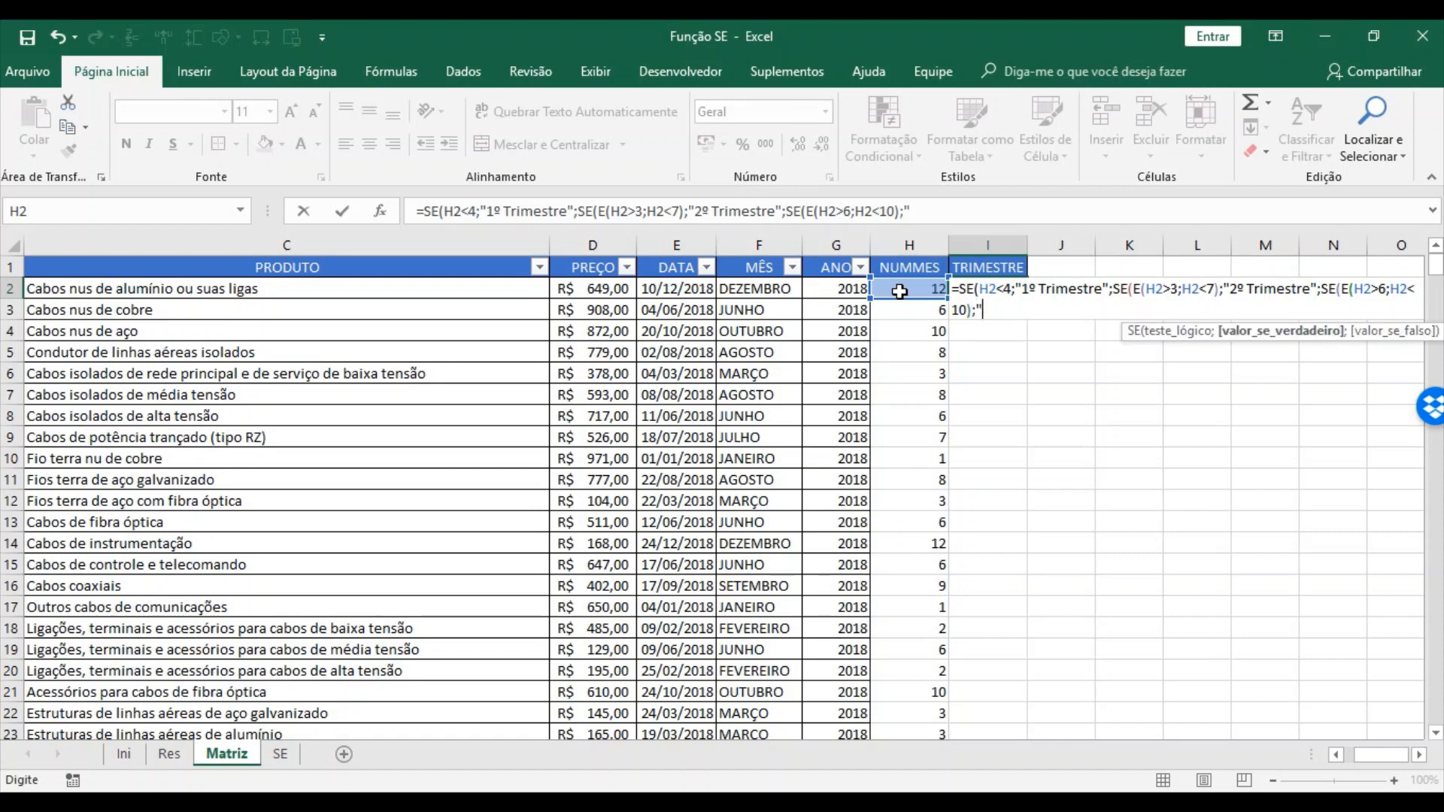
- Give the third SE in I2 the true value "3º Trimestre" and open a fourth SE as its false value
text("3º Trimestre")
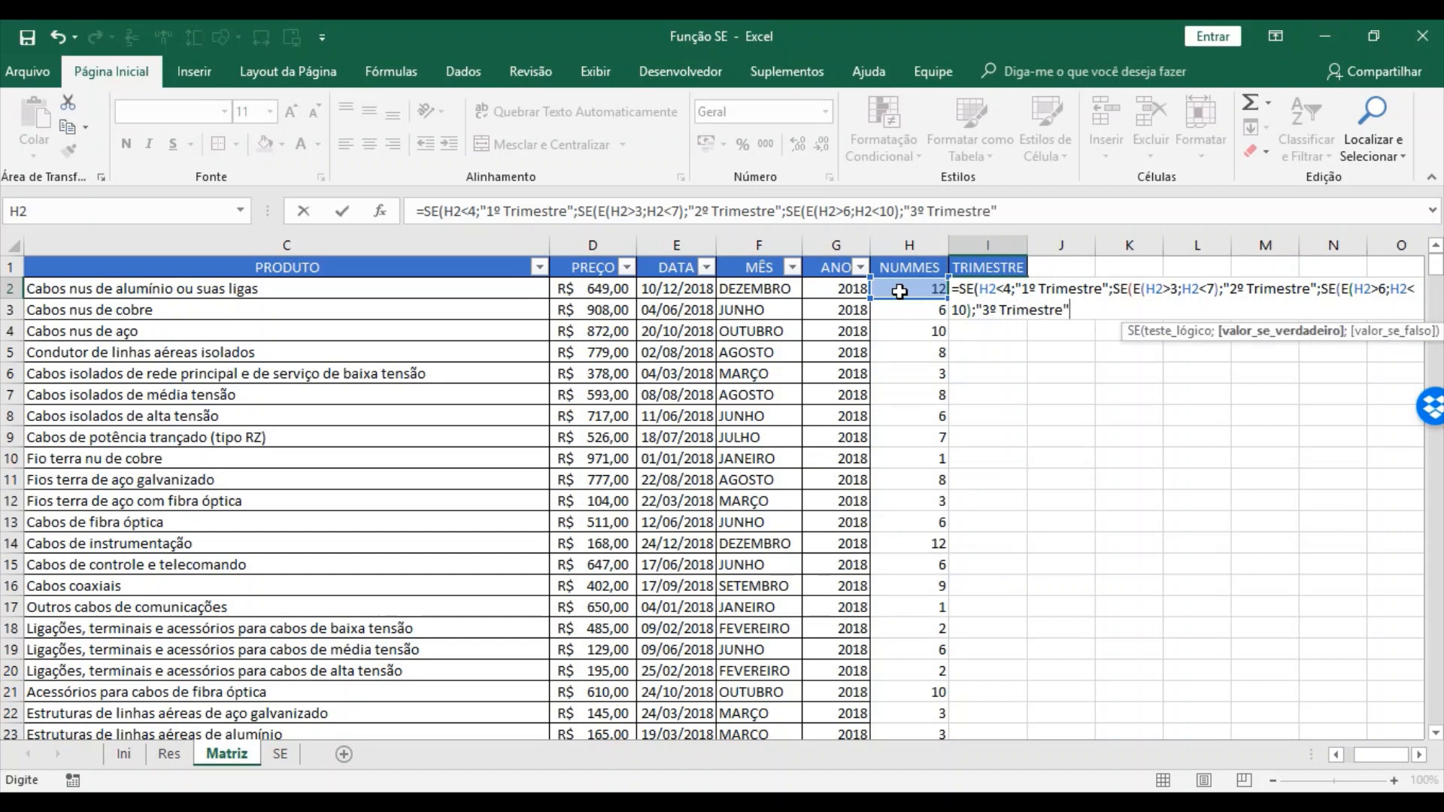
text(;)
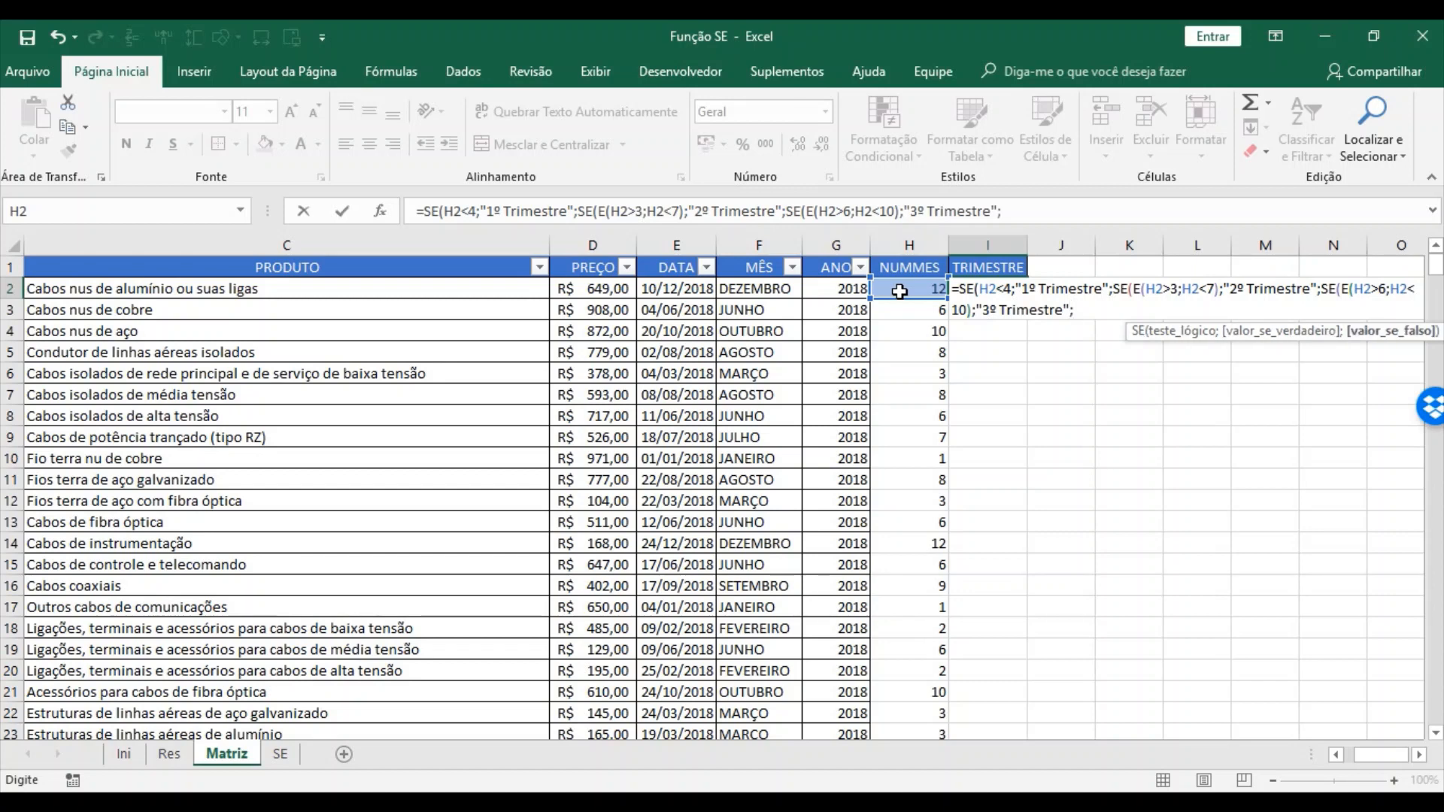
text(se)
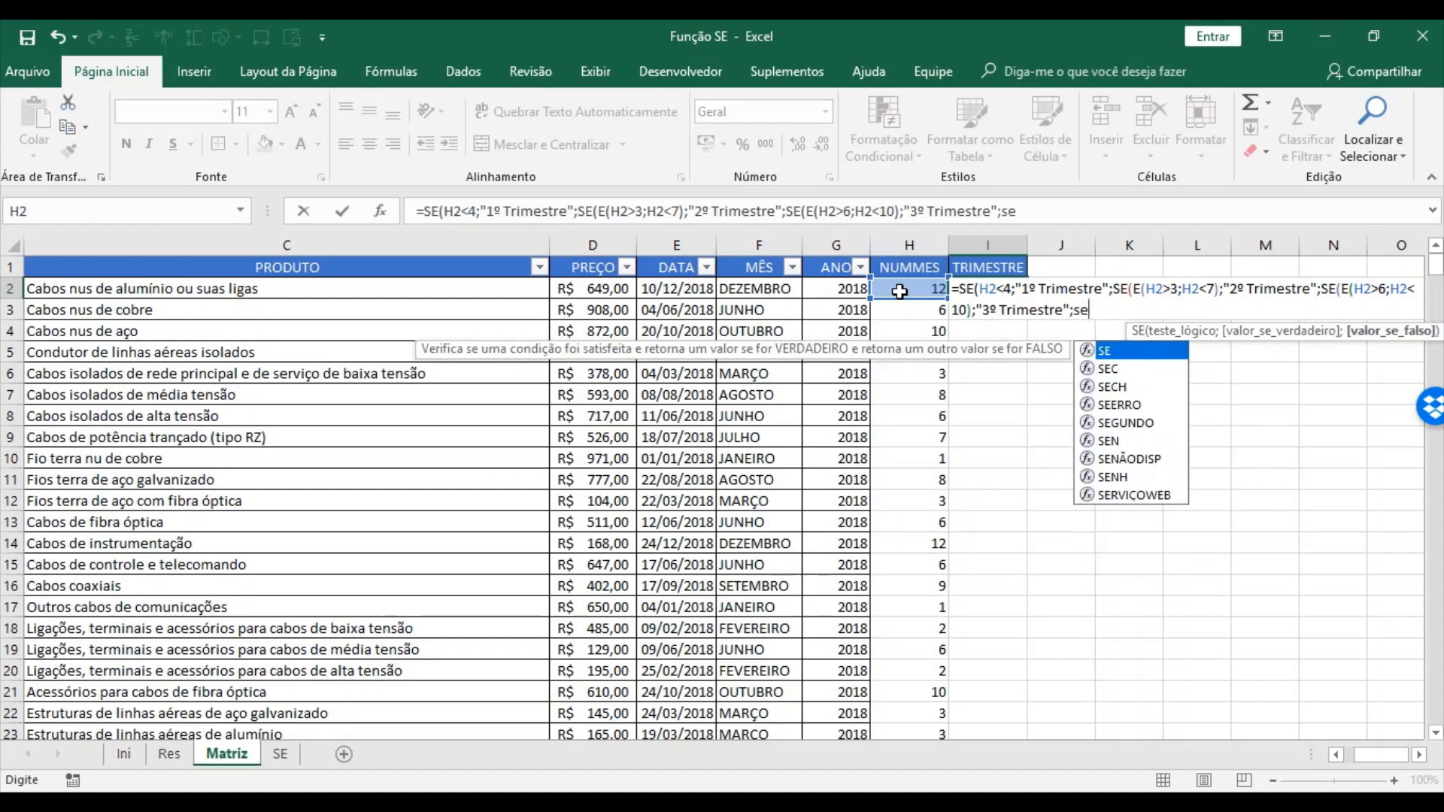
key(Tab)
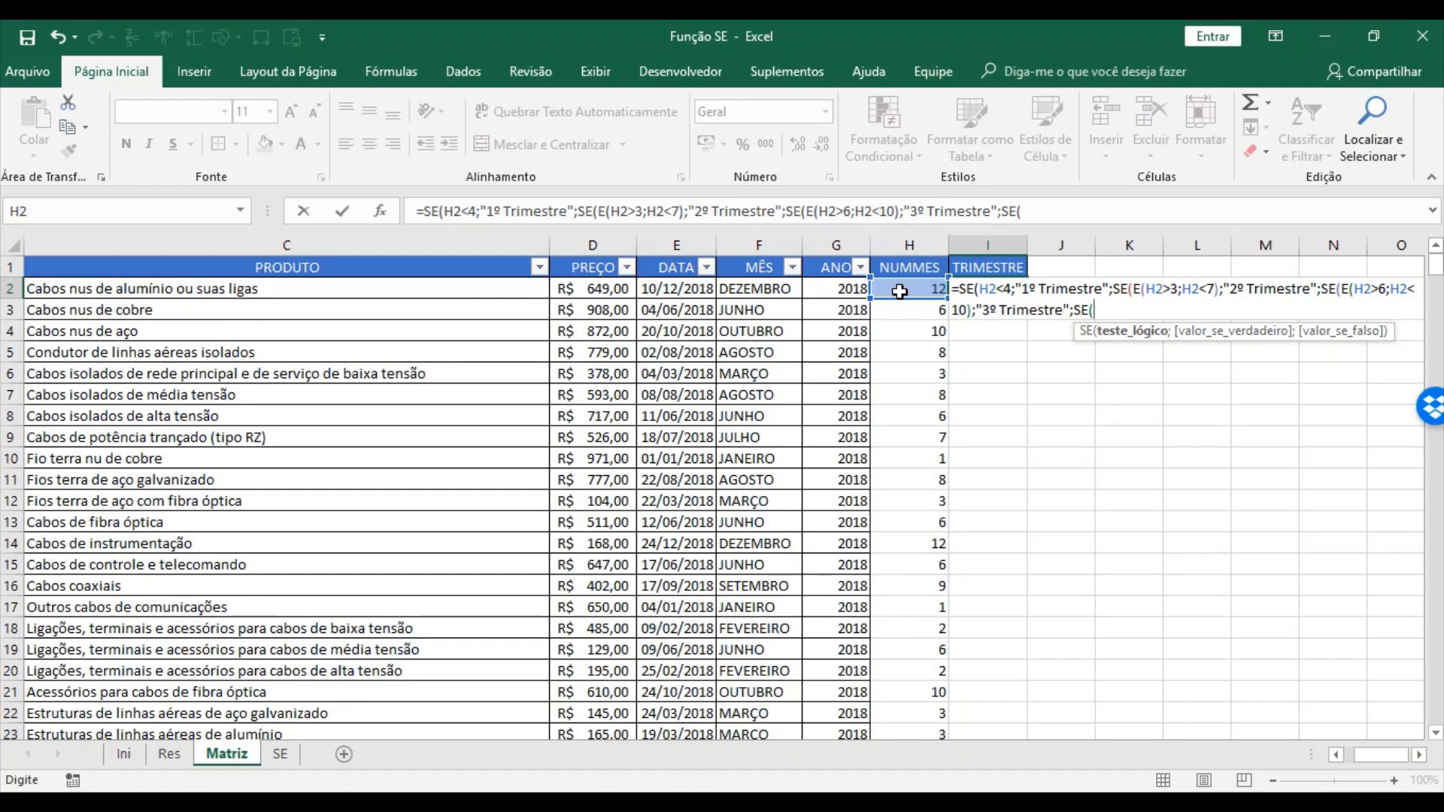
- Make the fourth SE return "4º Trimestre" when H2>9 and otherwise "", close all four SE functions and enter the formula
click(900, 291)
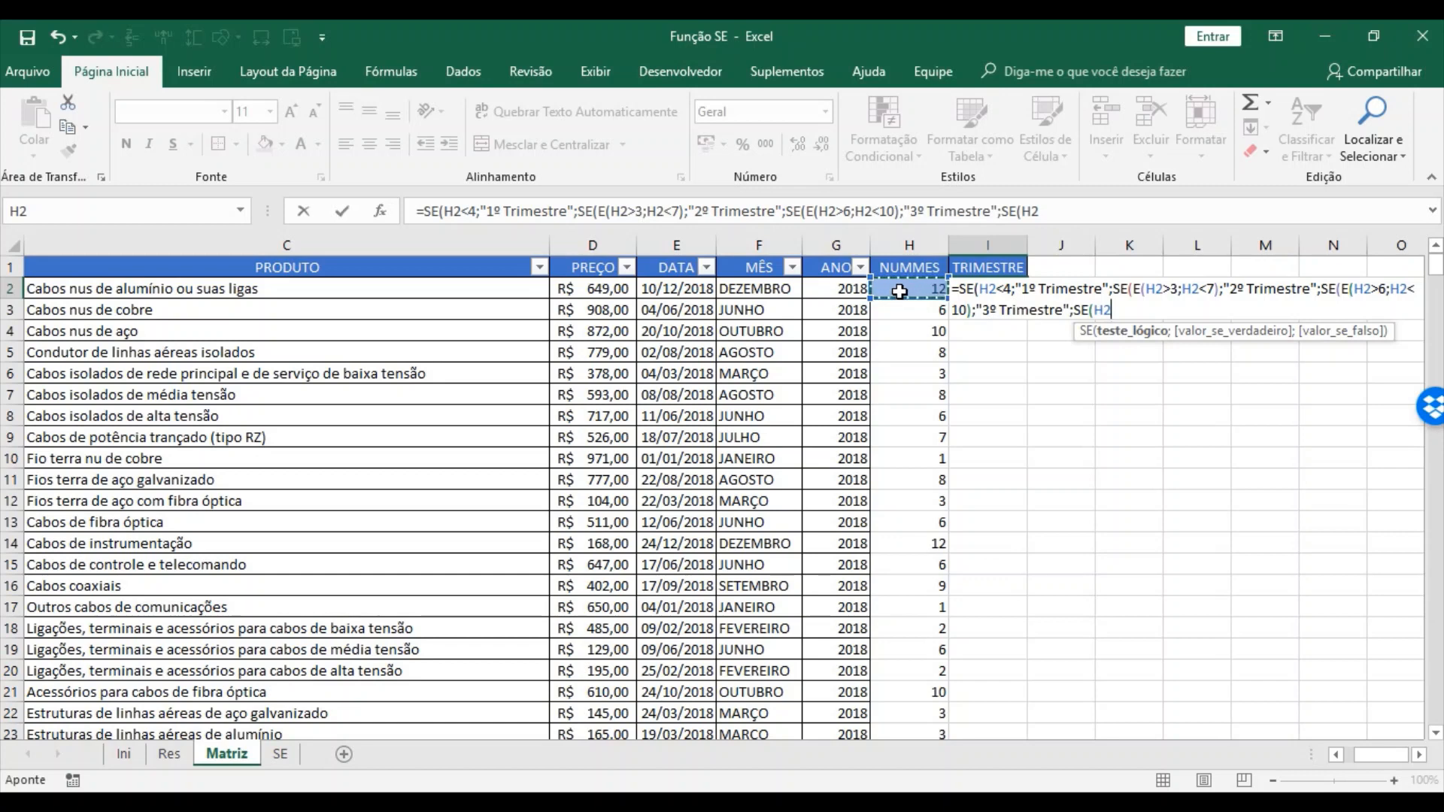
text(>9)
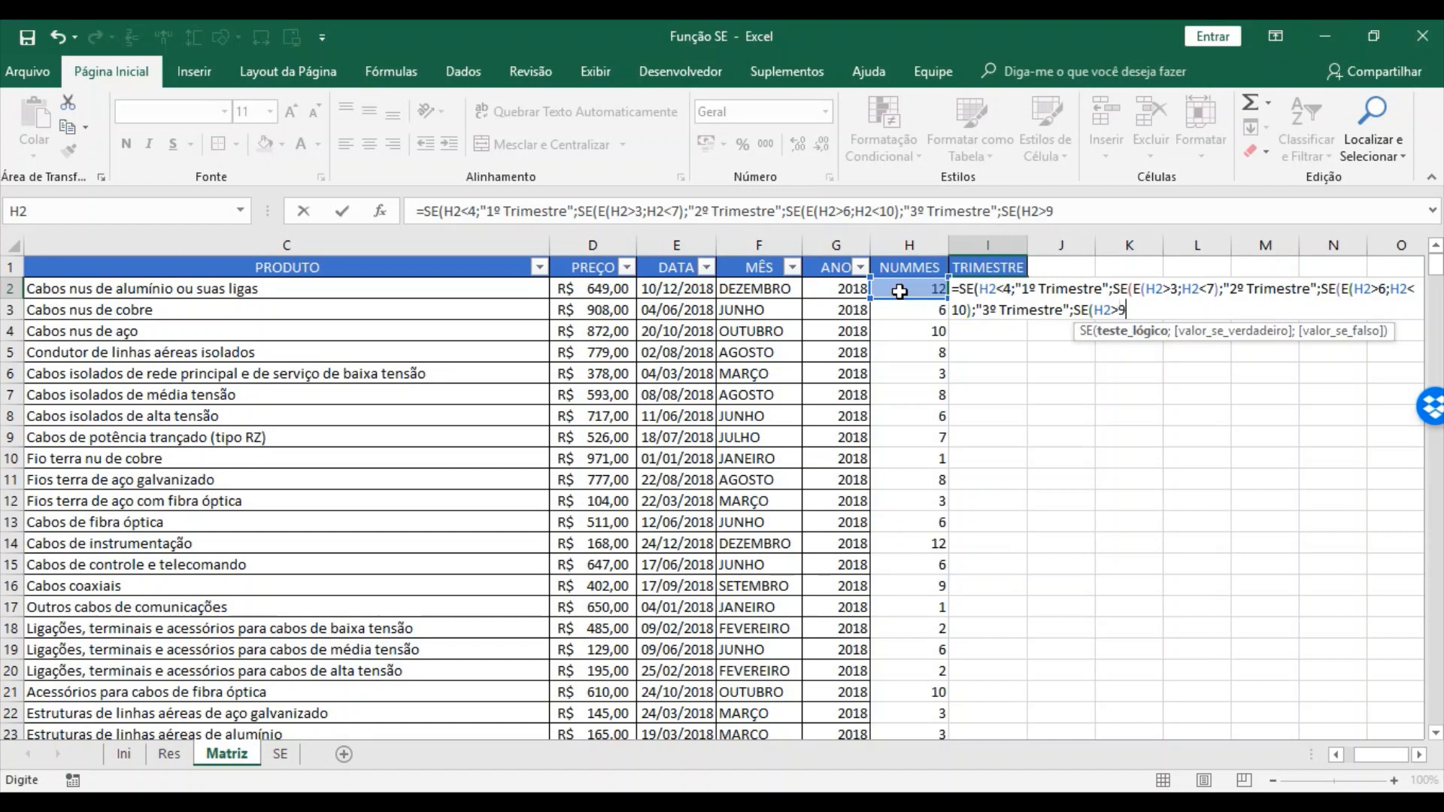
text(;)
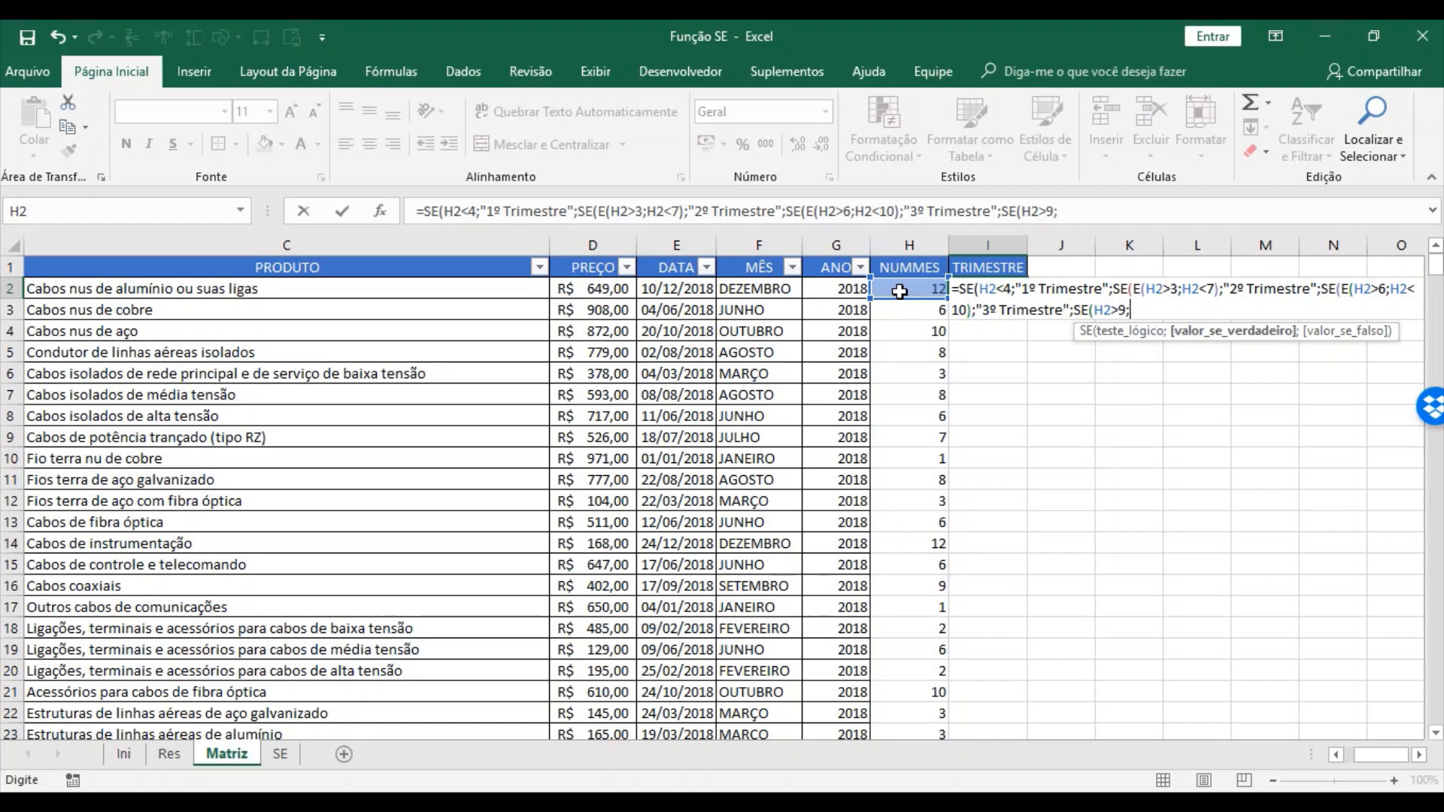
text("4º Trimestre)
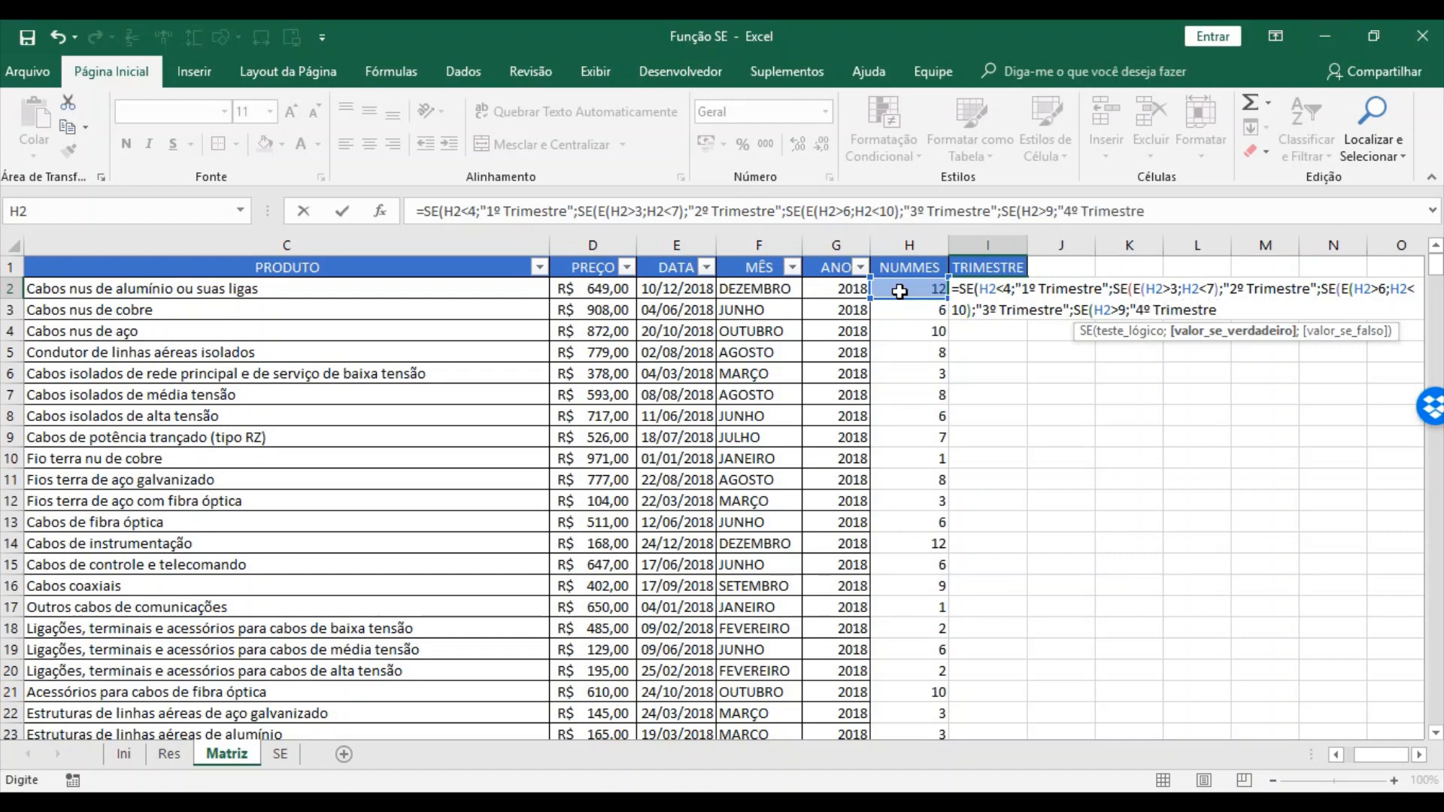
text(";)
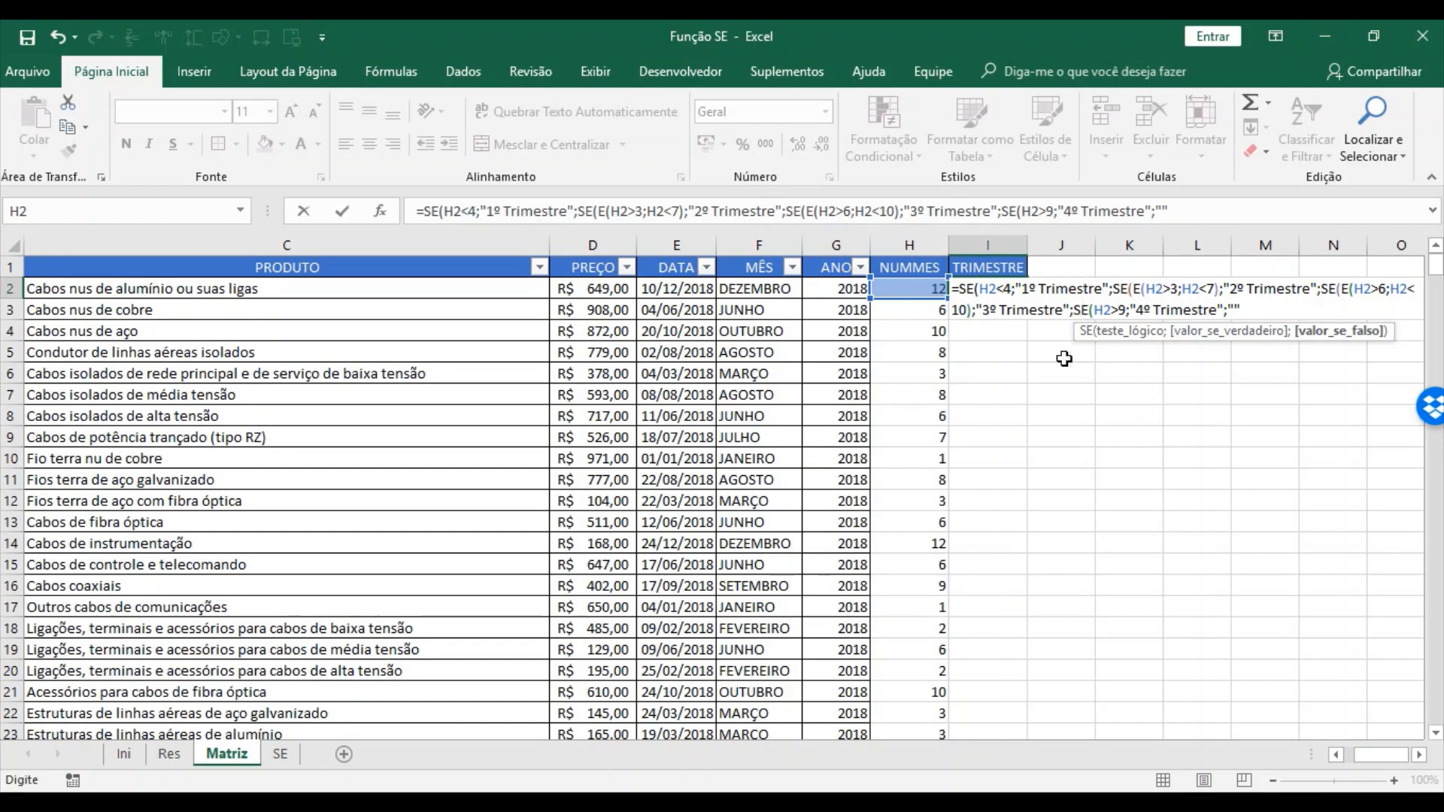
text())))
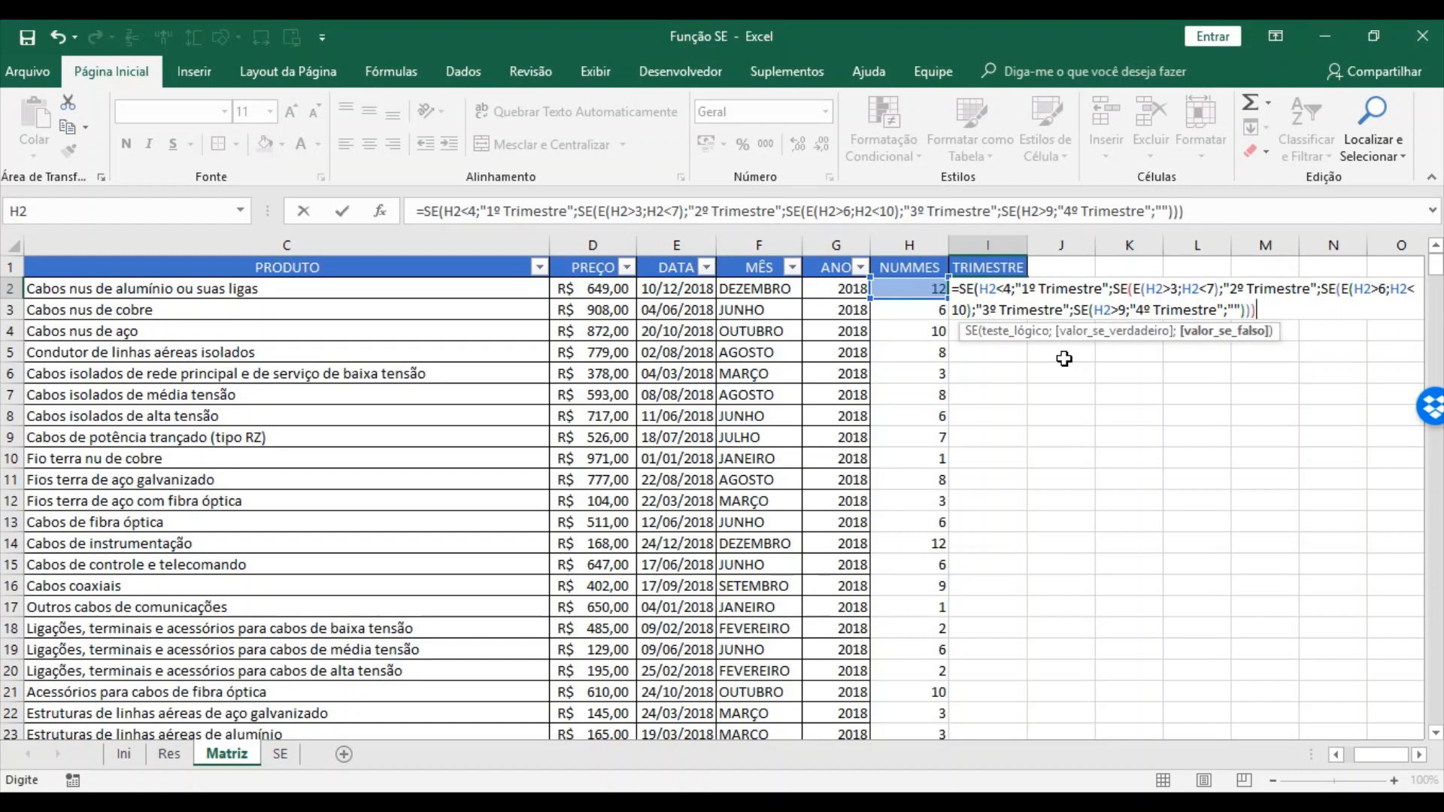
text())
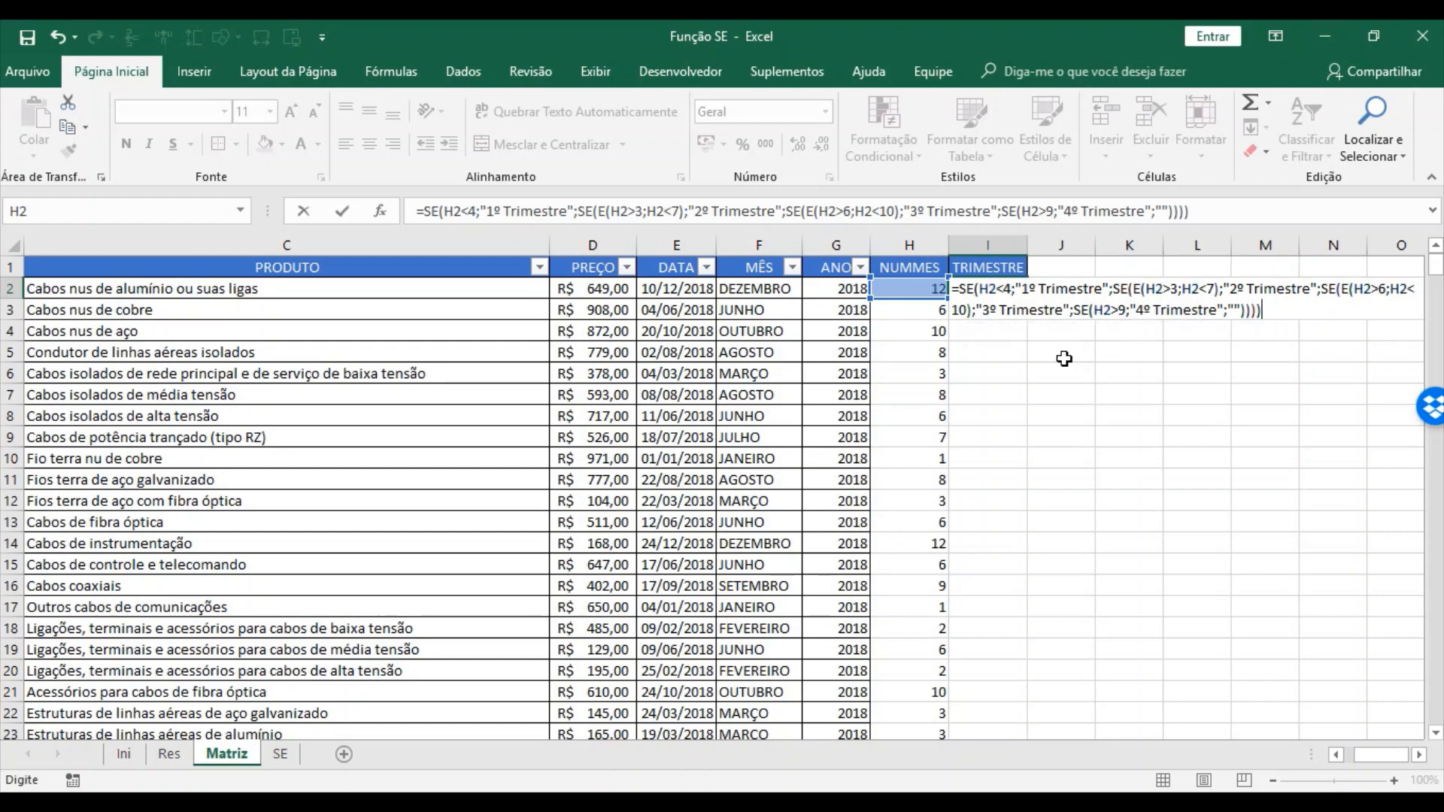
key(Return)
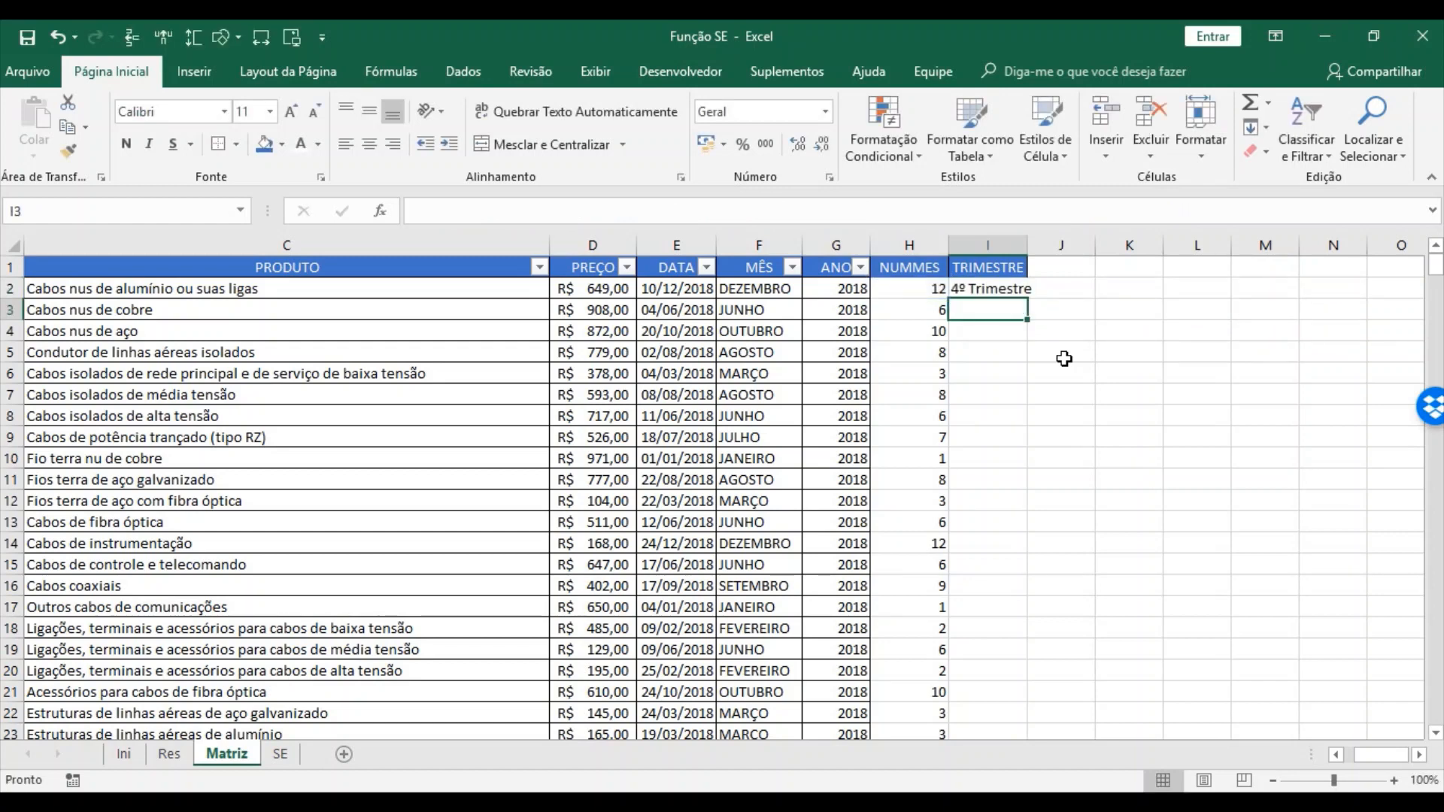
- Fit column I's width to its contents and fill the I2 formula down the whole TRIMESTRE column
double_click(1028, 245)
click(1002, 293)
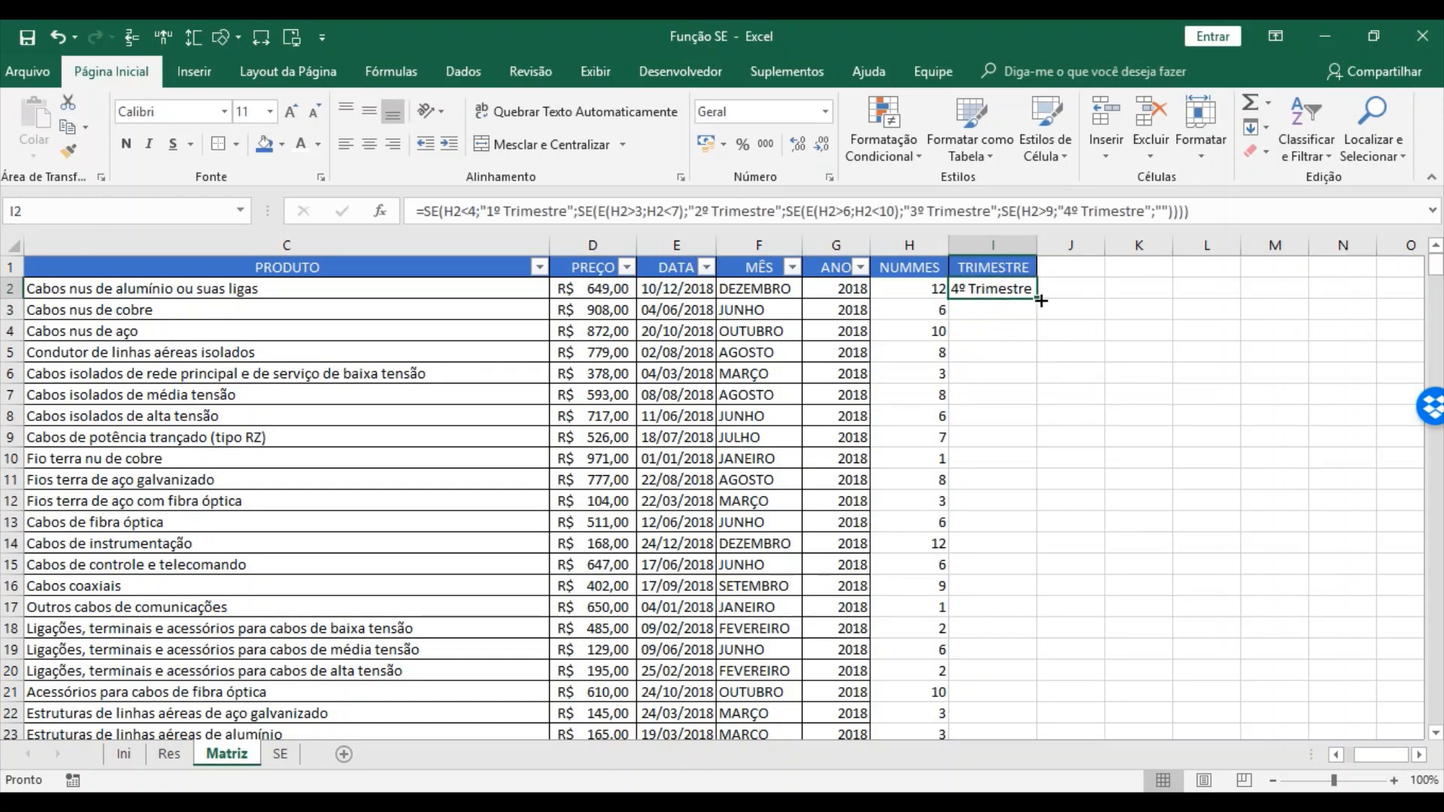
double_click(1041, 300)
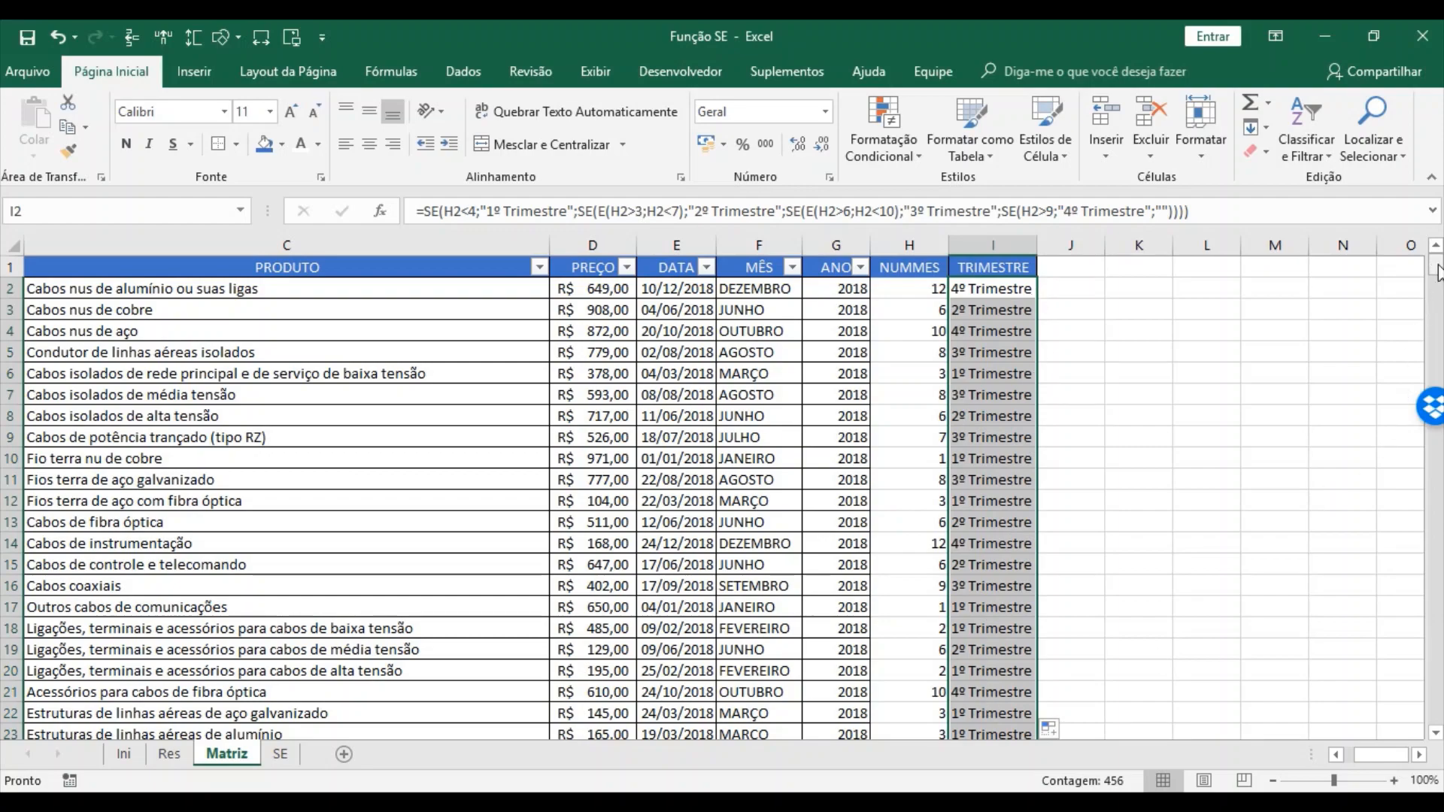
mouse_move(1437, 267)
mouse_down()
mouse_move(1429, 625)
mouse_move(1429, 263)
mouse_up()
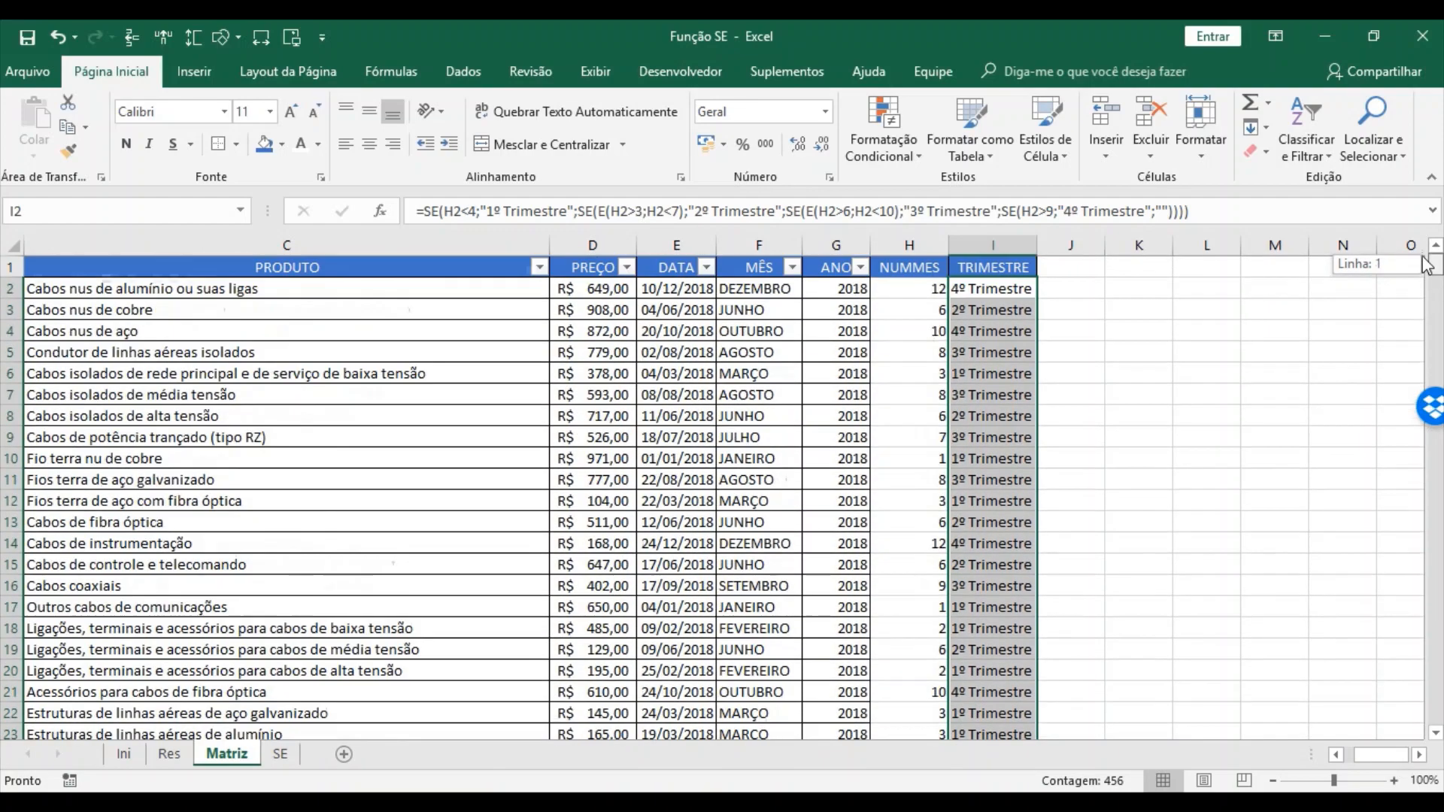
- Apply borders to all cells of the ANO, NUMMES and TRIMESTRE columns, from G1 to I457
click(833, 267)
drag(865, 270, 968, 455)
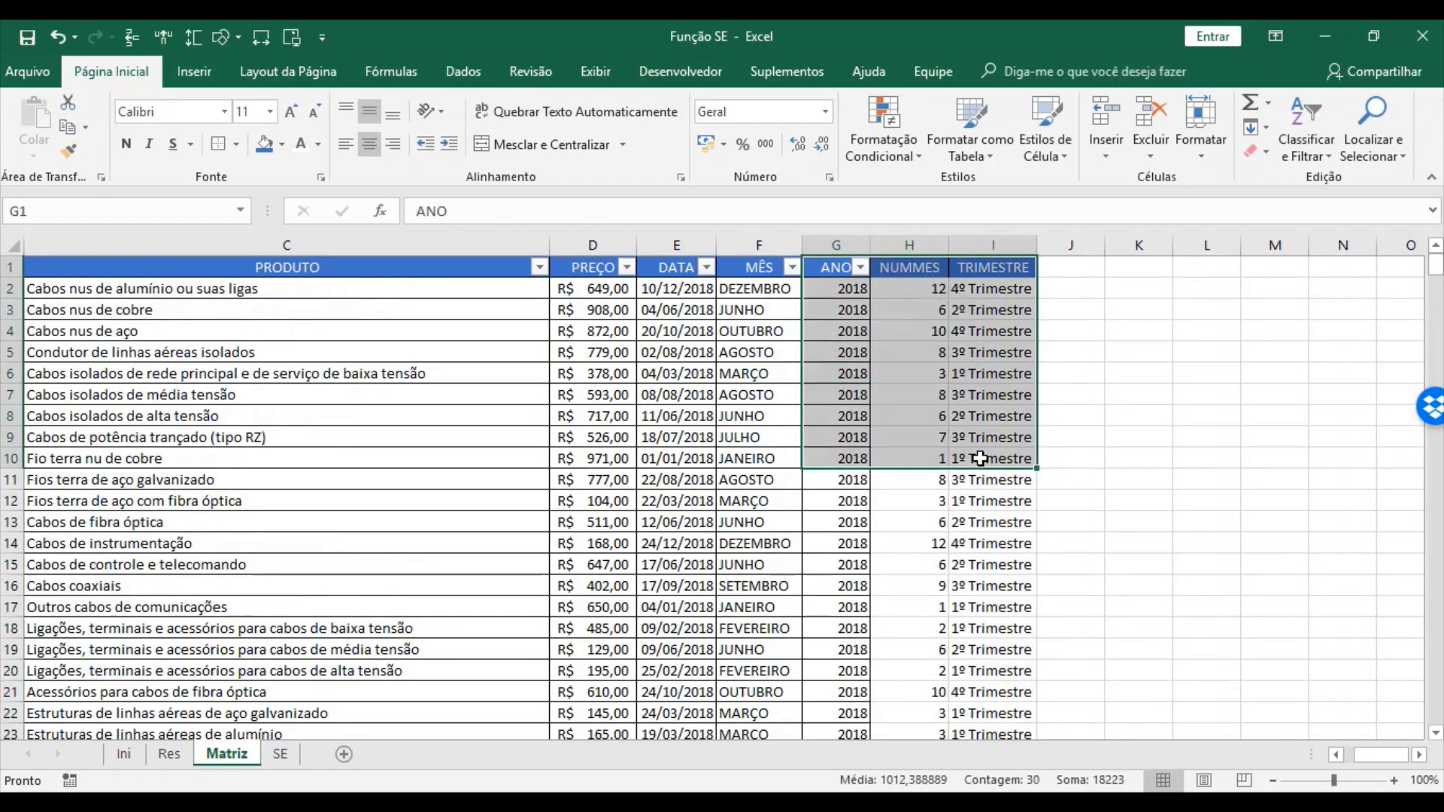
key(ctrl+shift+Down)
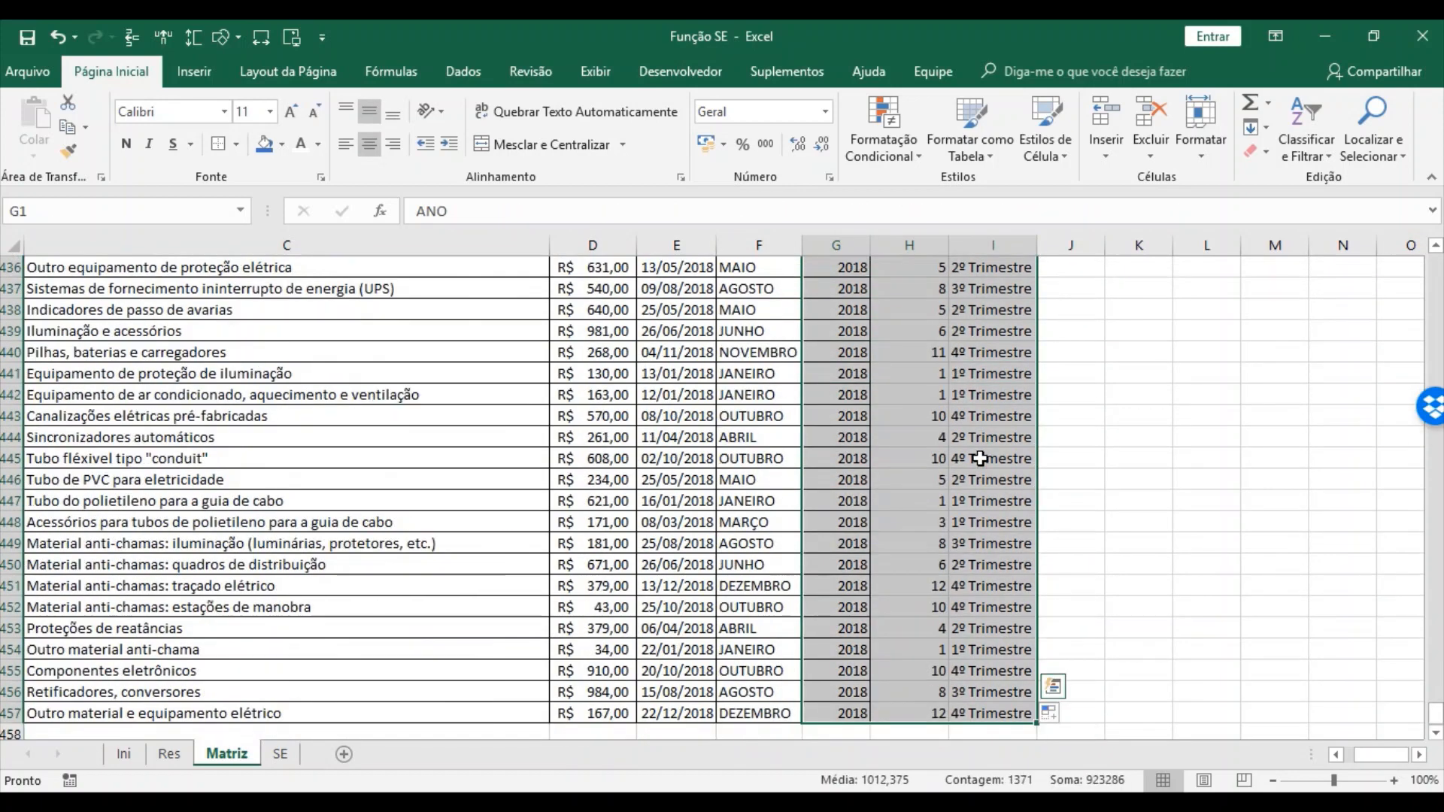
click(236, 144)
click(289, 325)
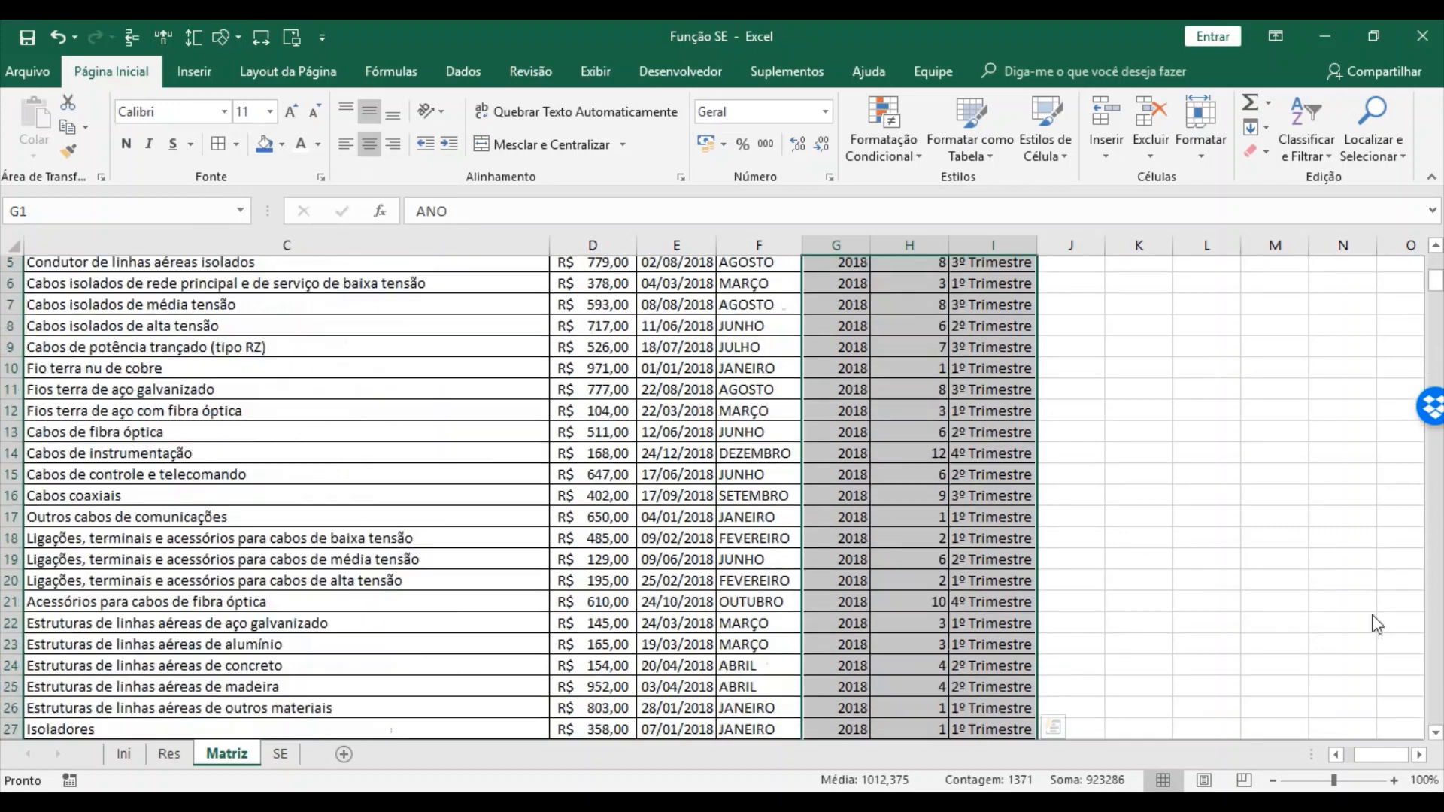
click(1436, 265)
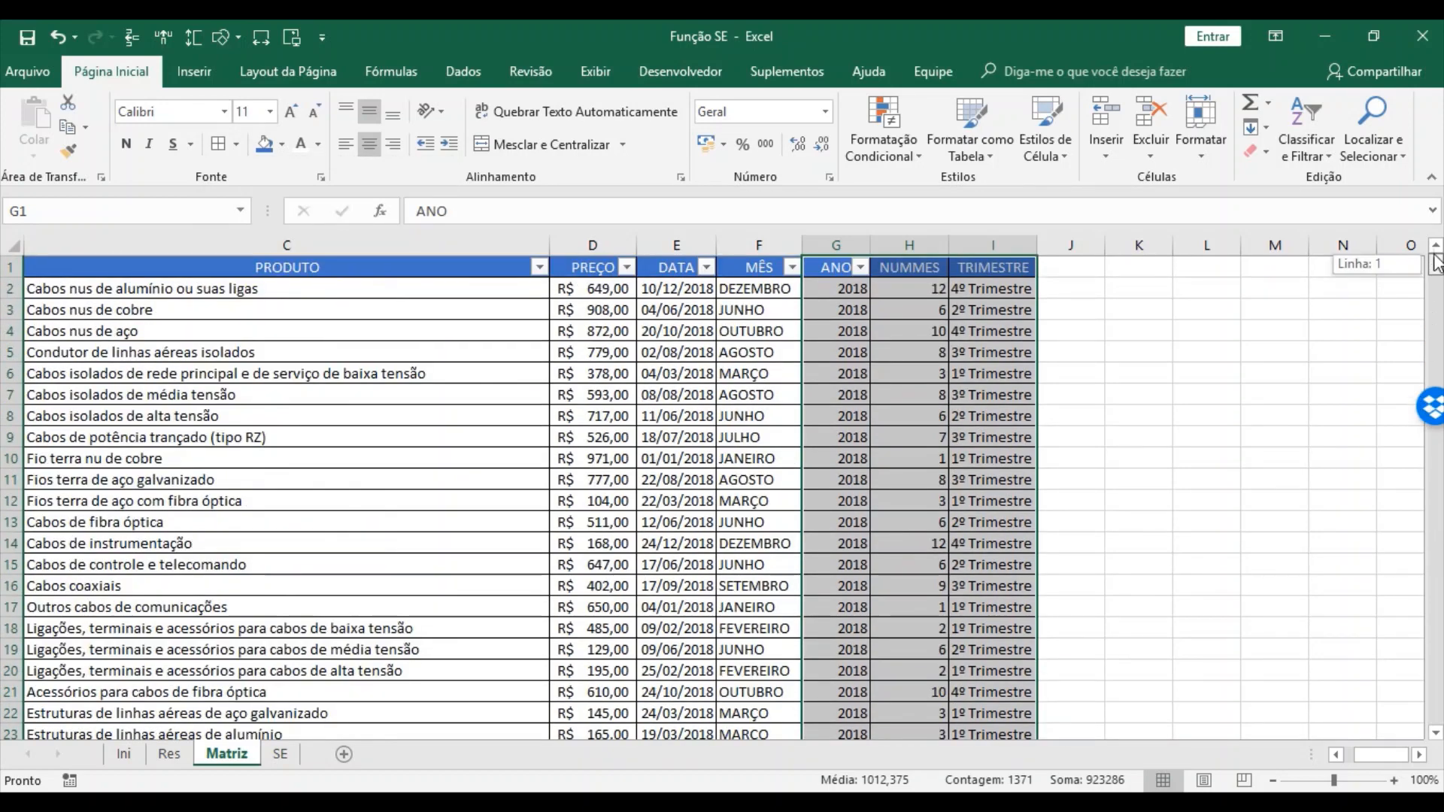
click(1083, 420)
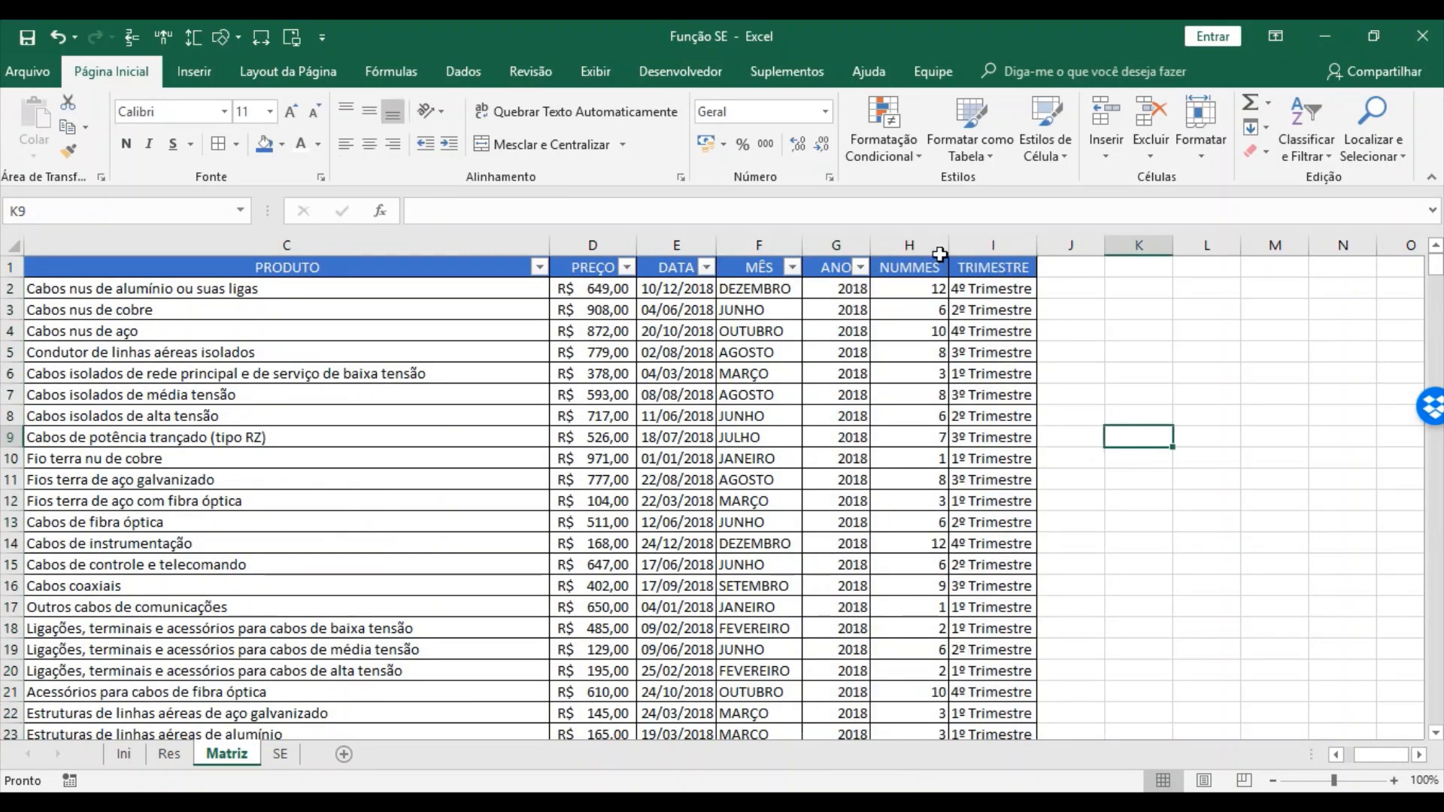
- Center the contents of the NUMMES and TRIMESTRE columns horizontally
drag(935, 248, 994, 244)
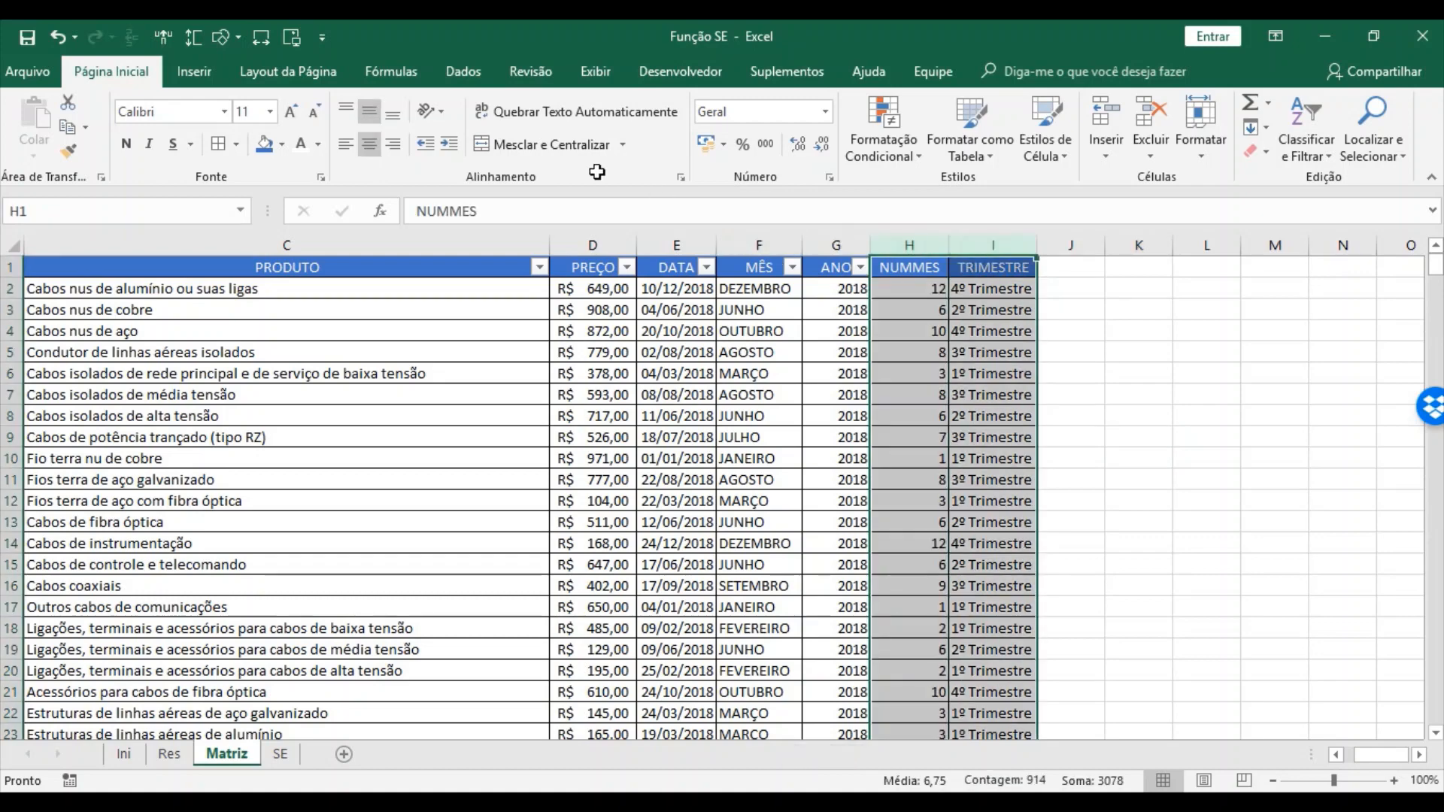
click(368, 146)
click(1205, 543)
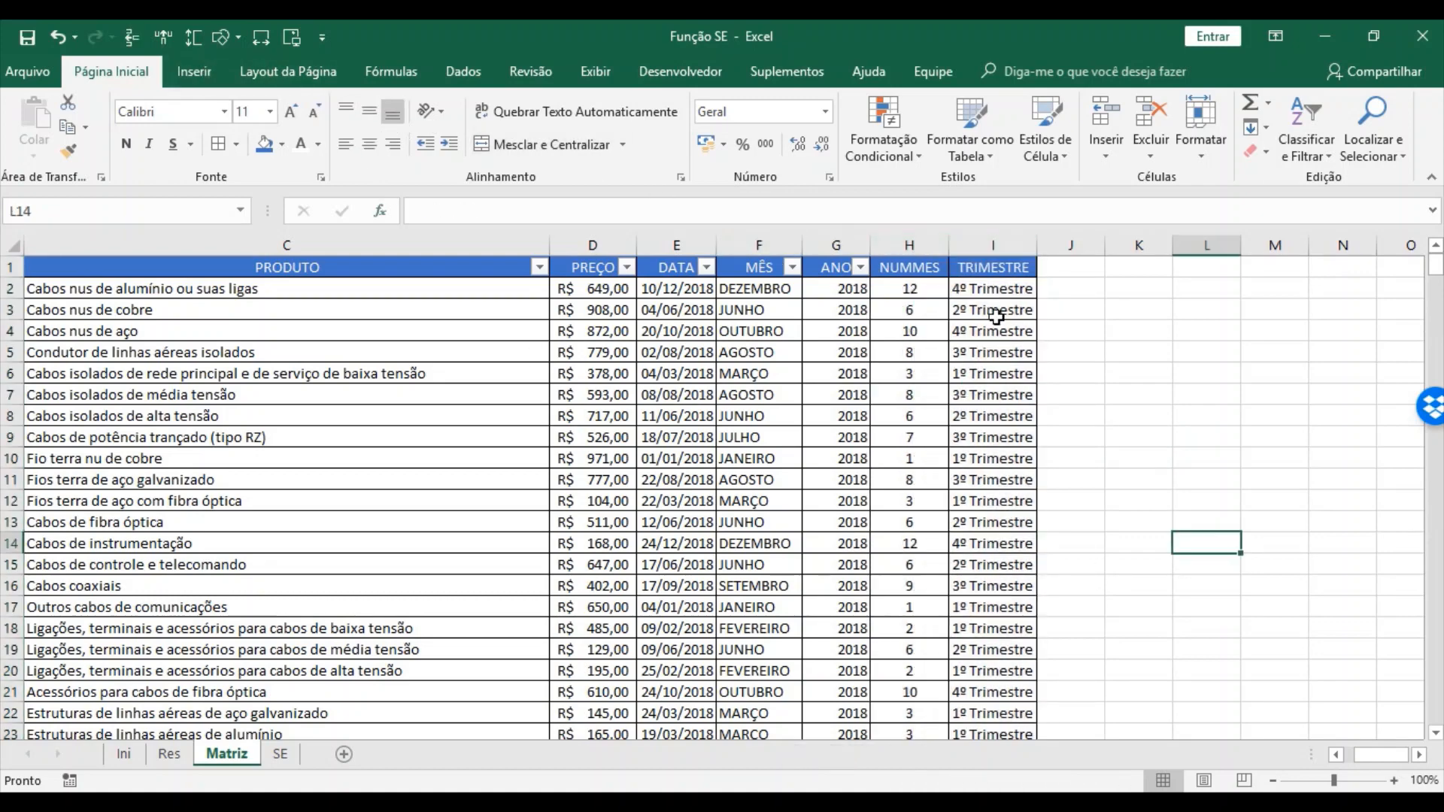
- Start a SOMASE formula in cell B4 of the SE sheet, under the 1º Trimestre heading
click(283, 757)
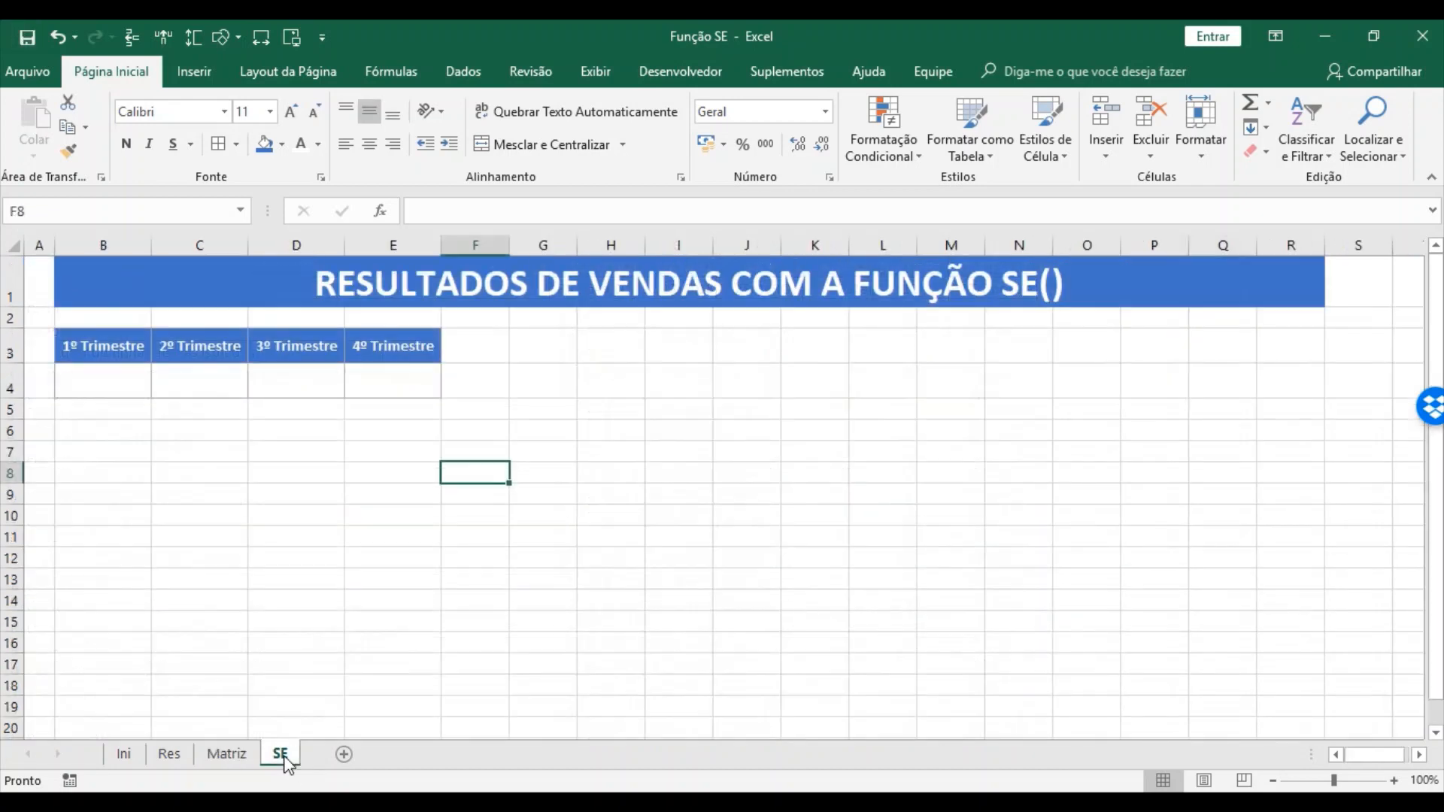
click(124, 382)
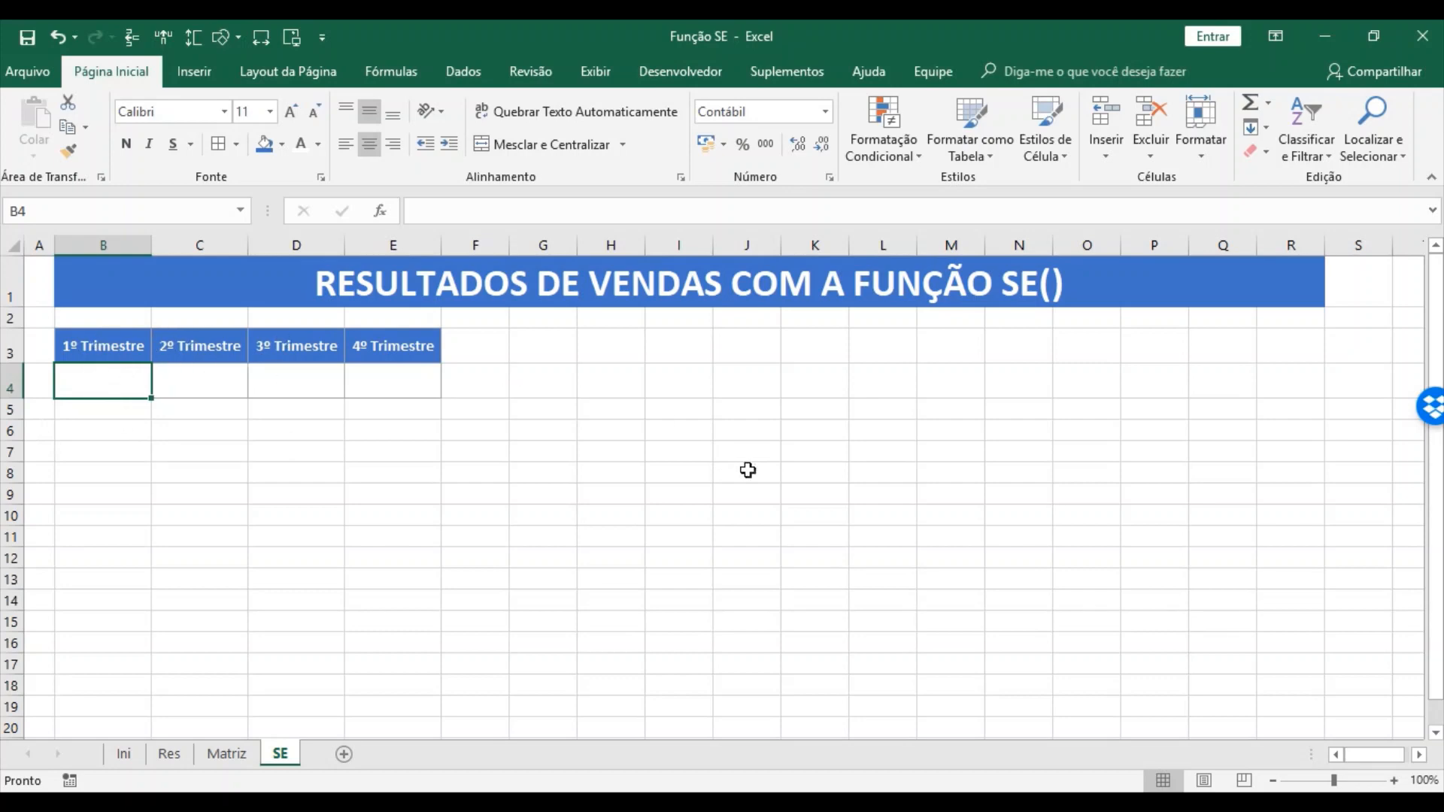
text(=soma)
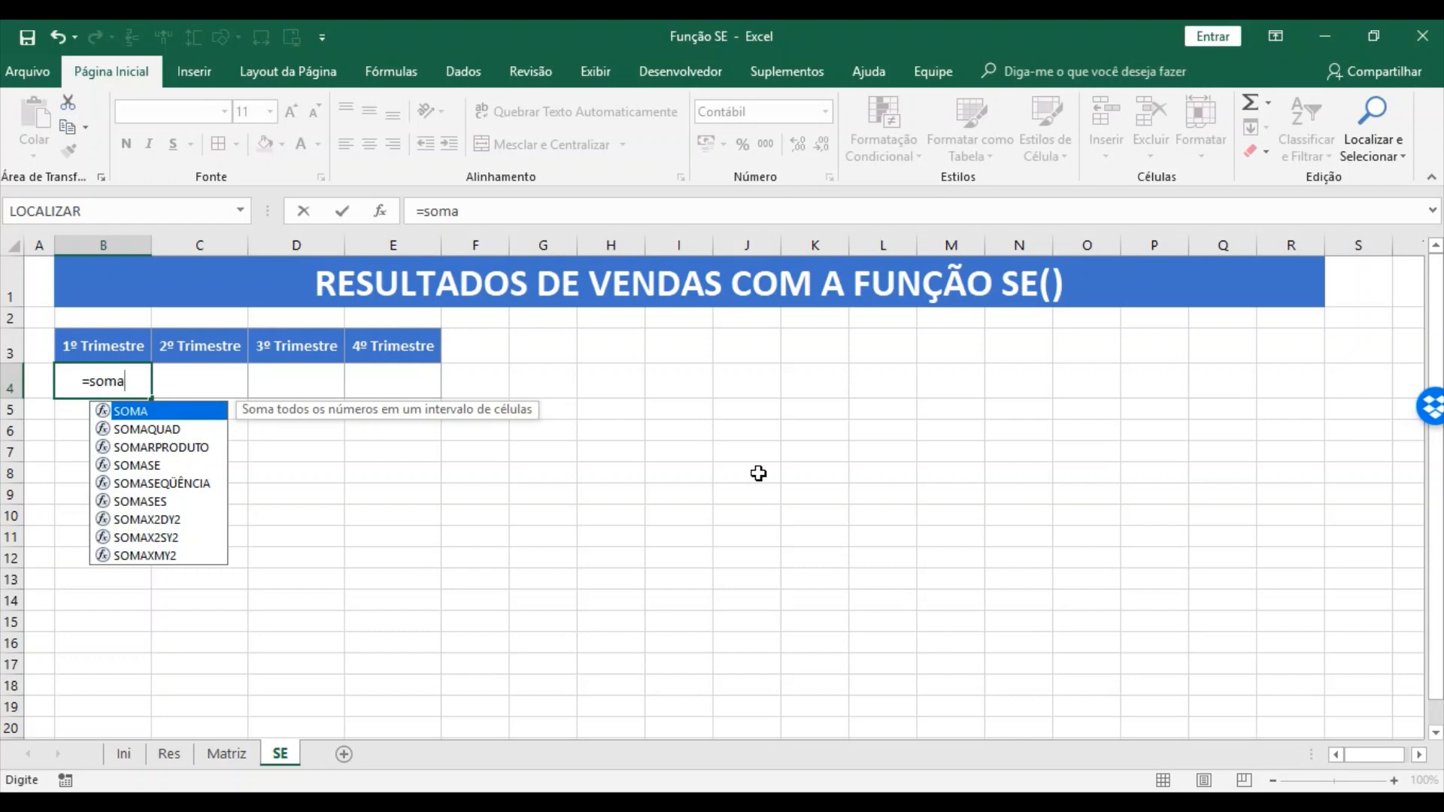
key(Down)
key(Down)
key(Down)
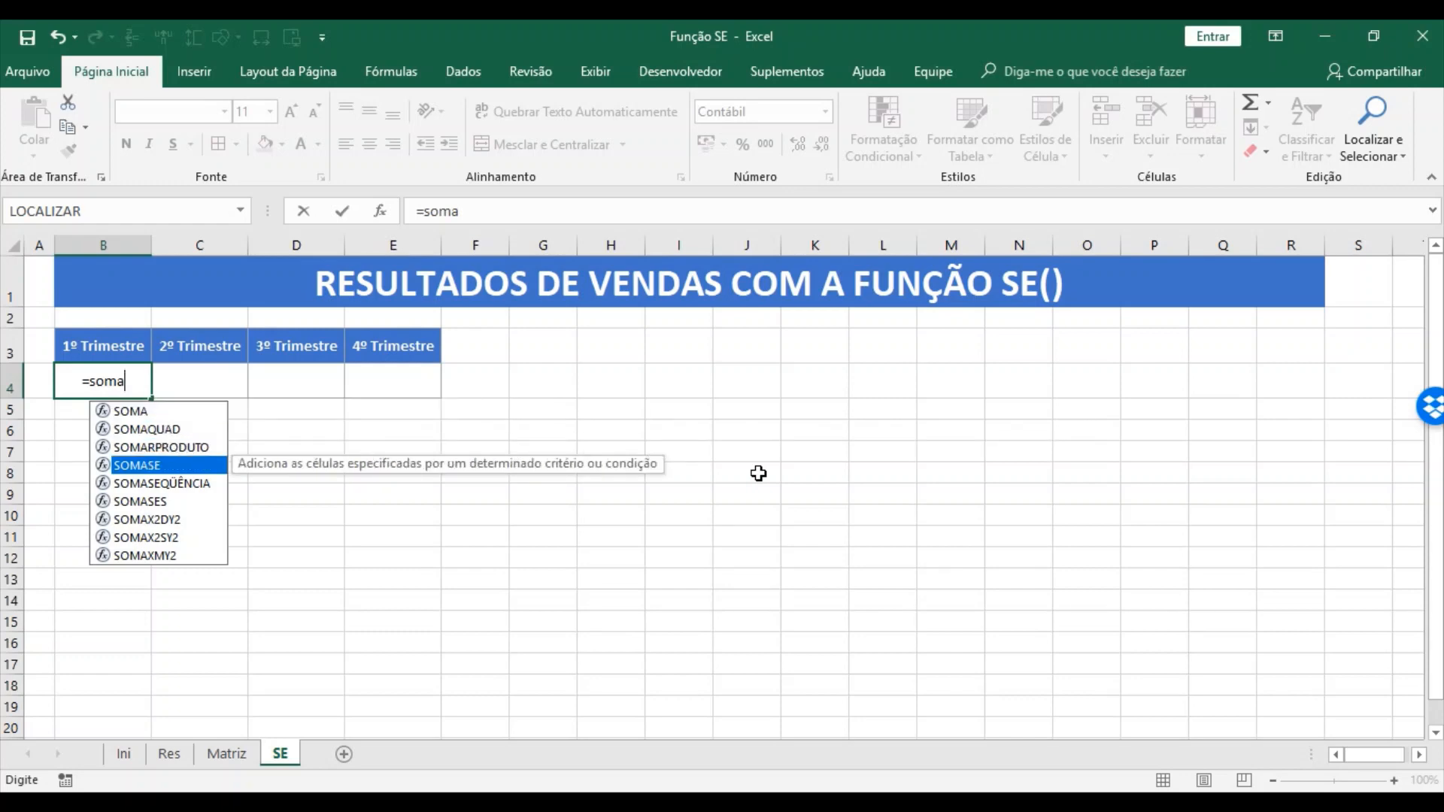
key(Tab)
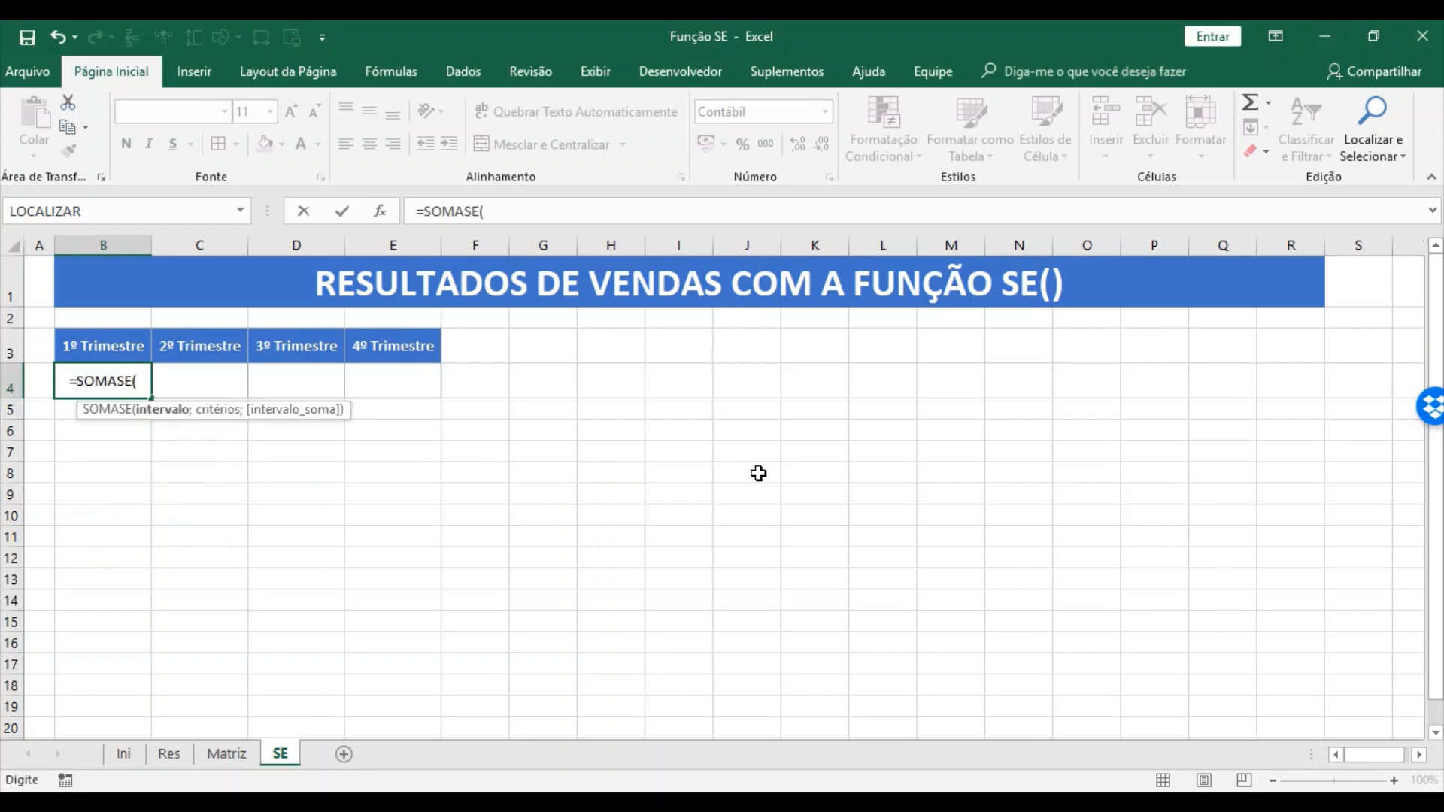
- Set the SOMASE criteria range to the Matriz sheet's TRIMESTRE values as the absolute reference $I$2:$I$457
click(226, 758)
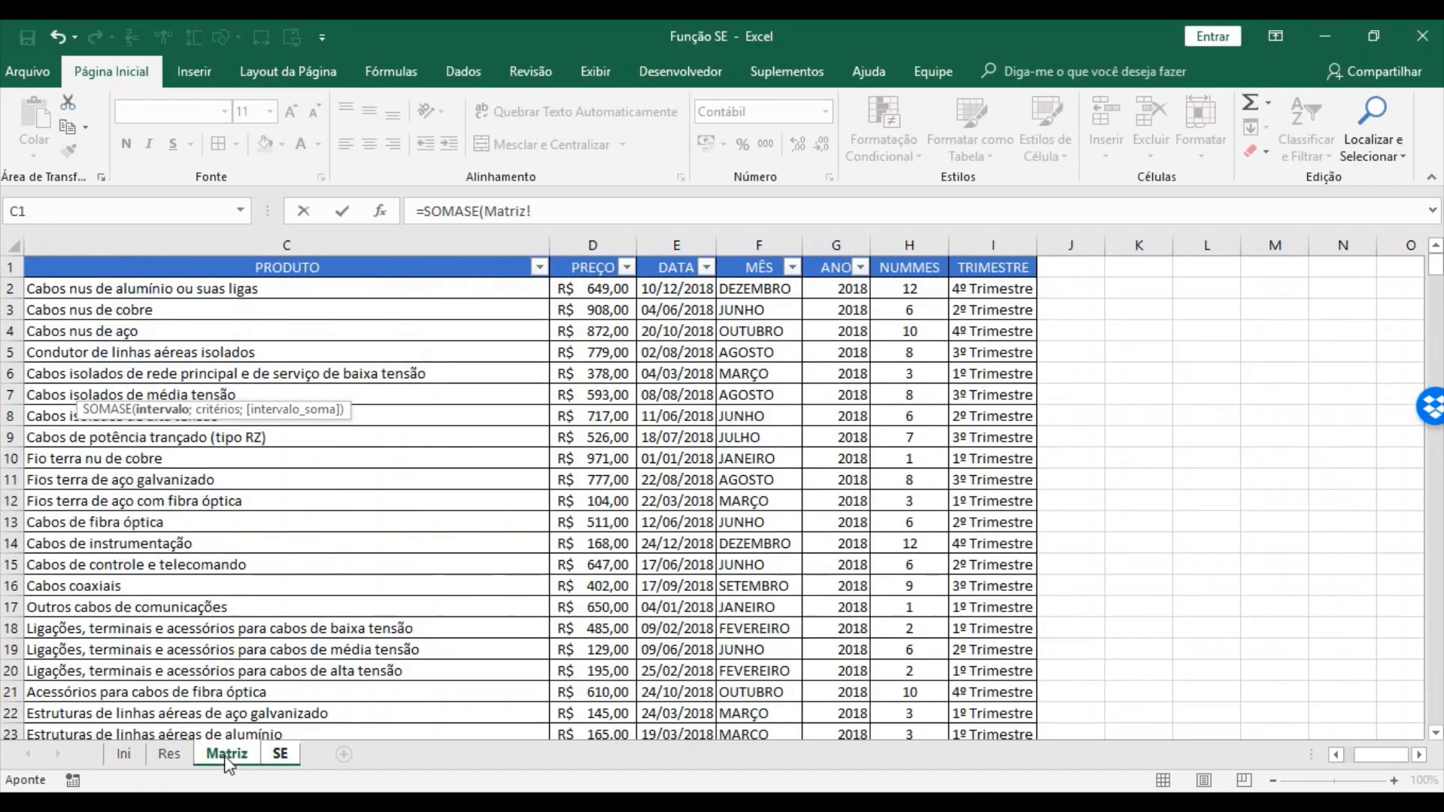
drag(969, 289, 964, 686)
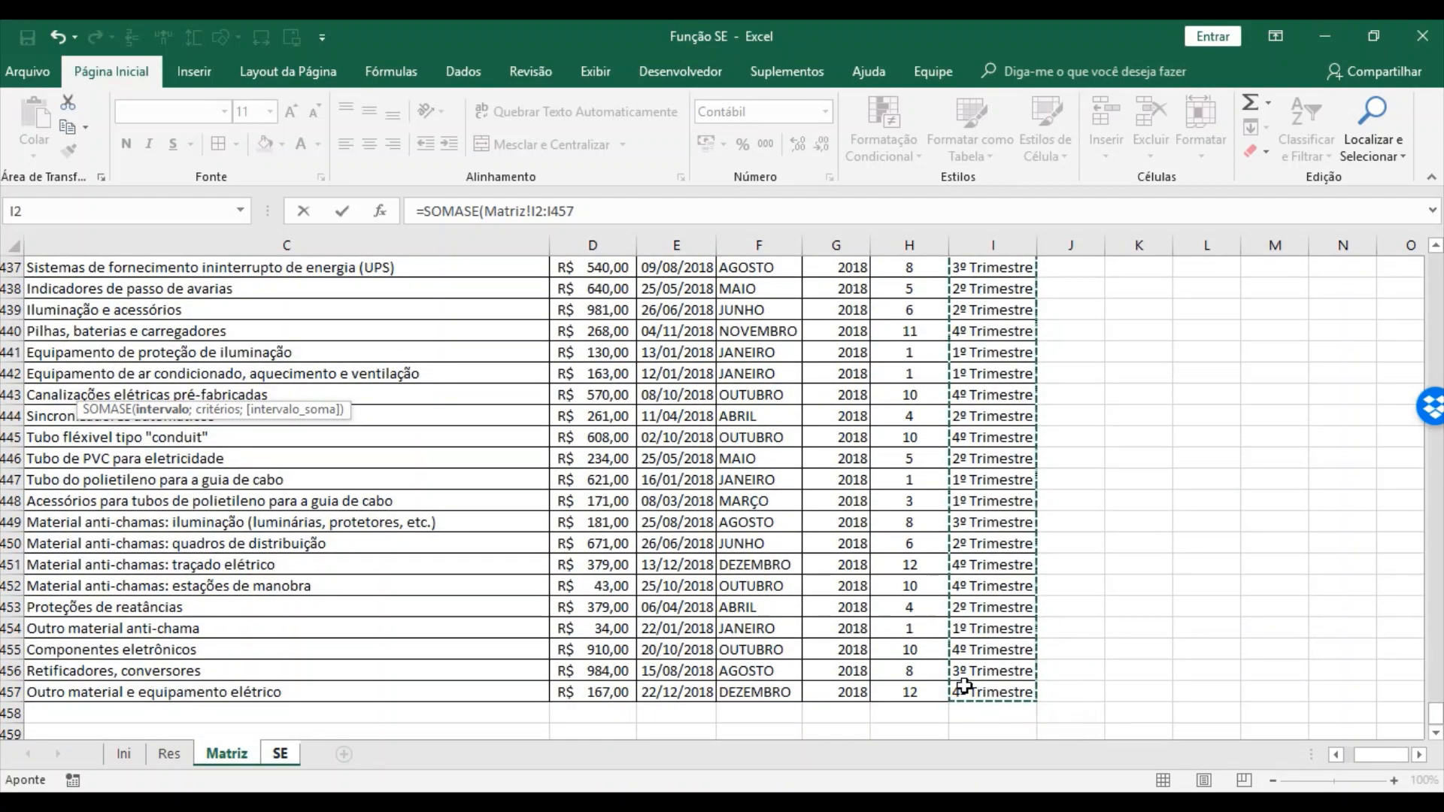
key(F4)
text(;)
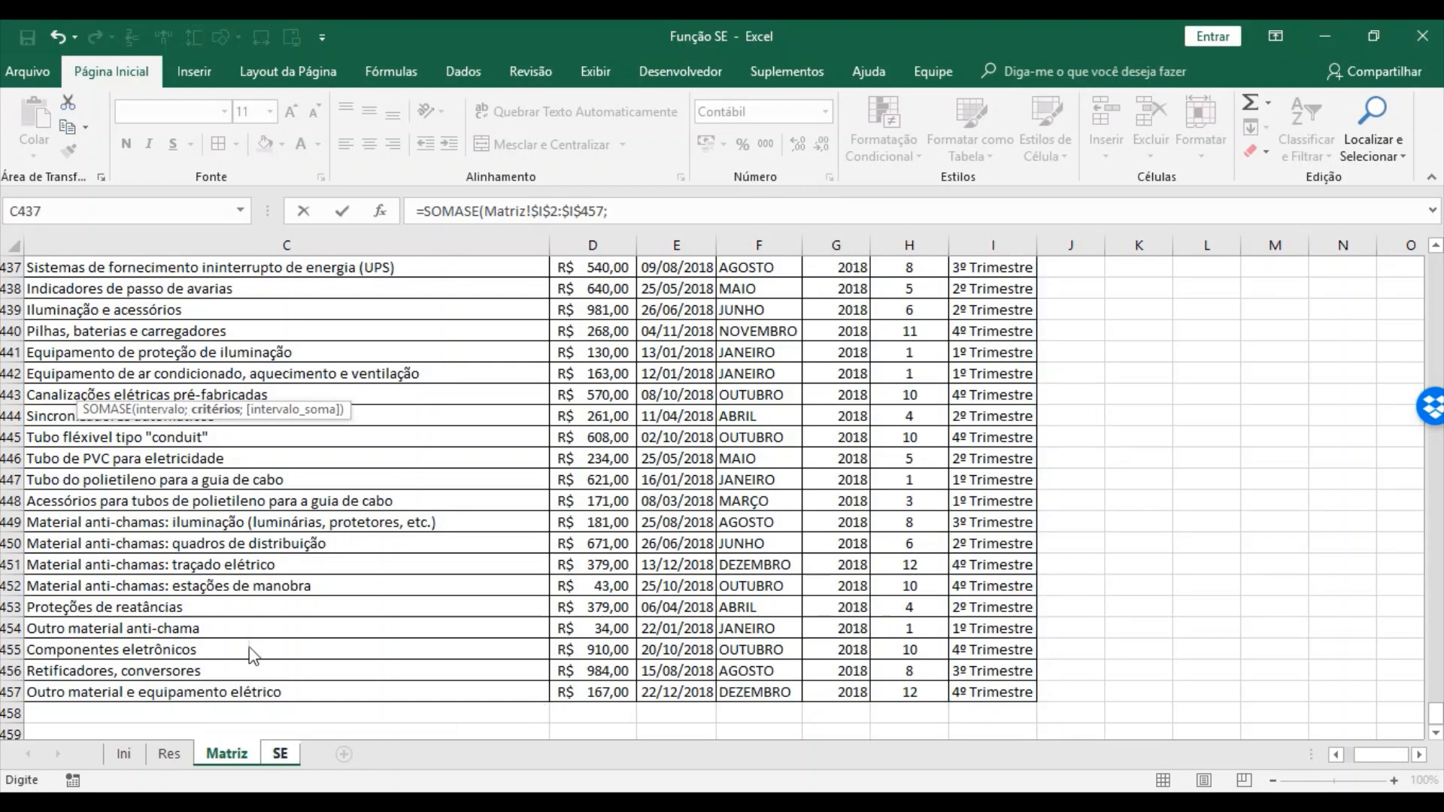
- Use heading cell B3 on the SE sheet as the SOMASE criterion, locking only its row as B$3
click(275, 754)
click(96, 340)
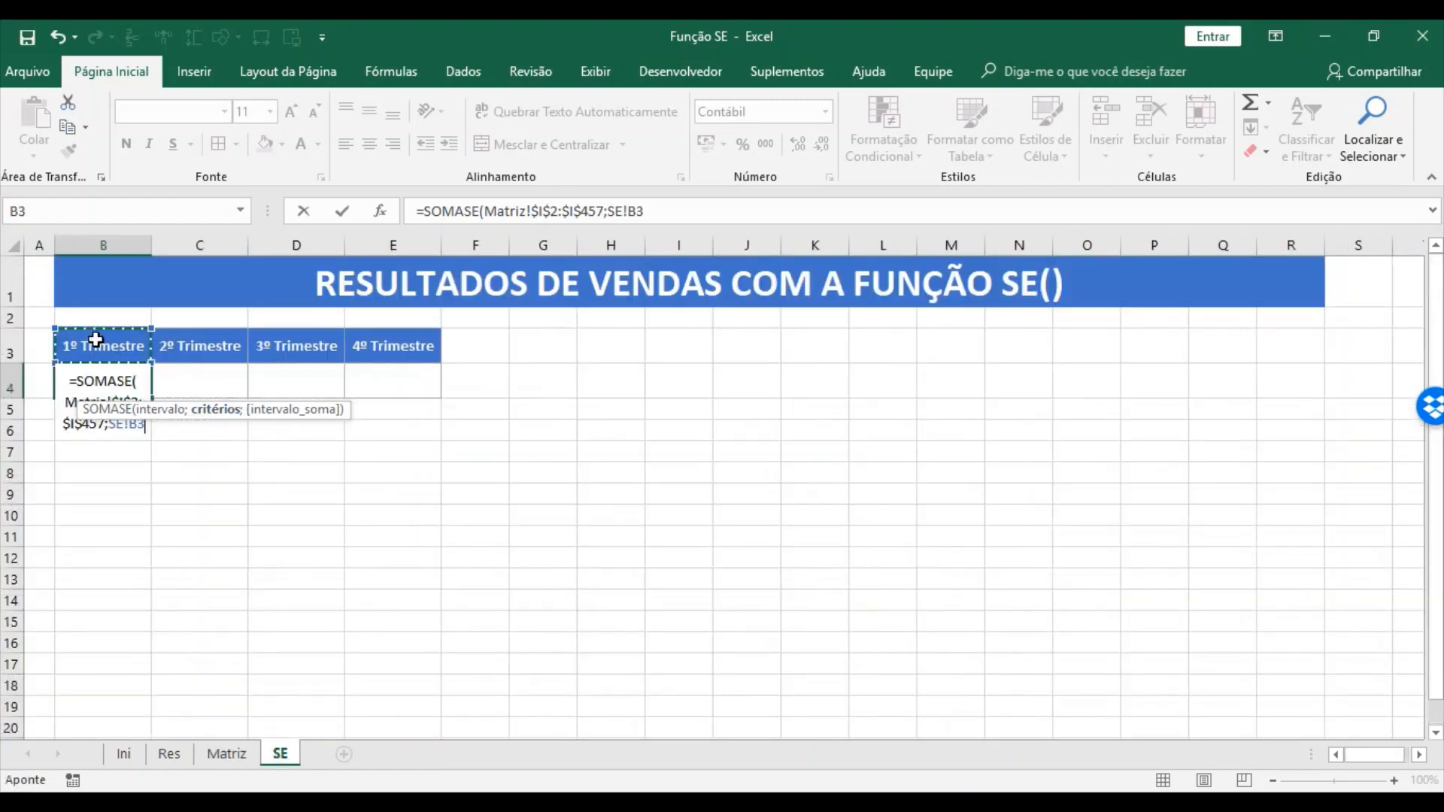
click(637, 211)
text($)
click(658, 209)
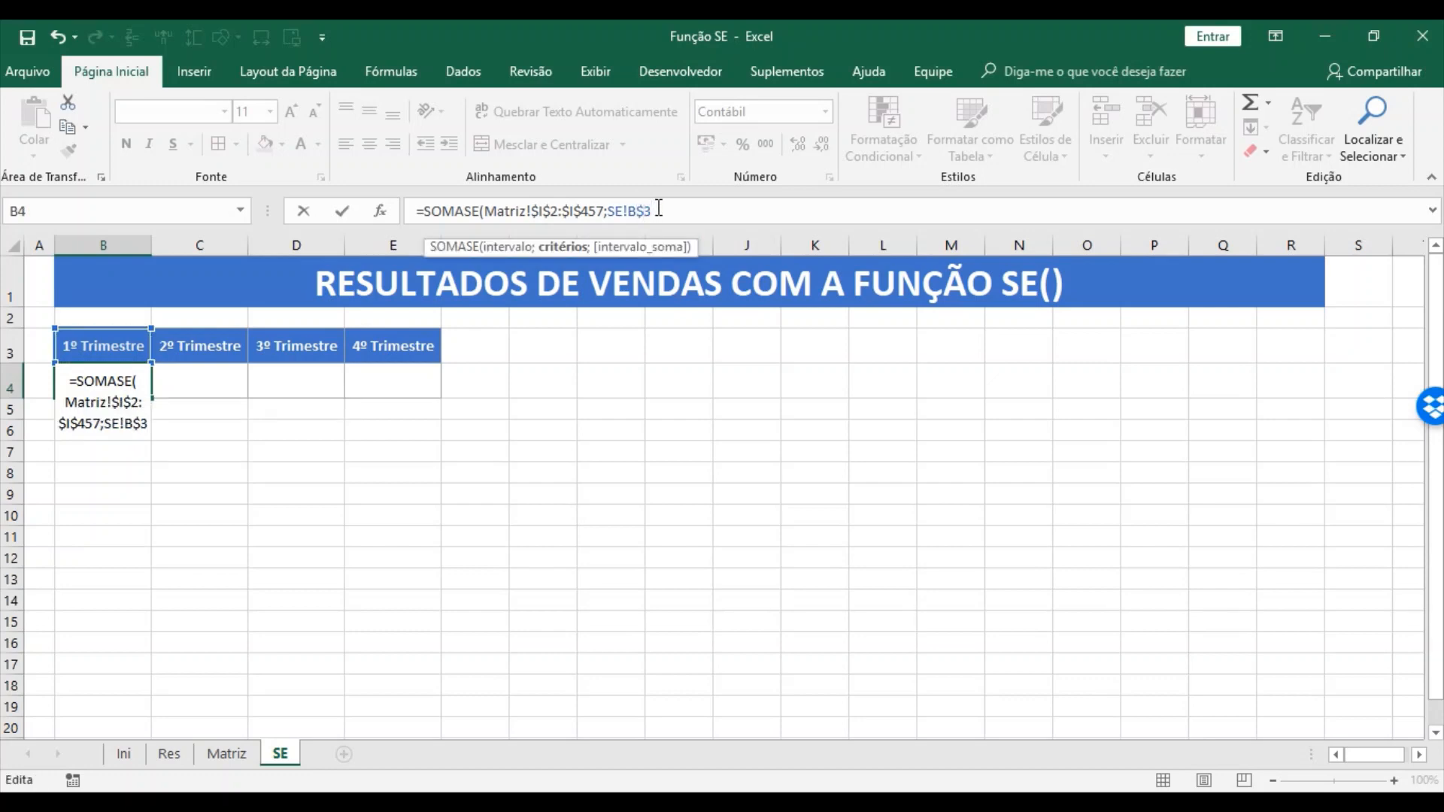
text(;)
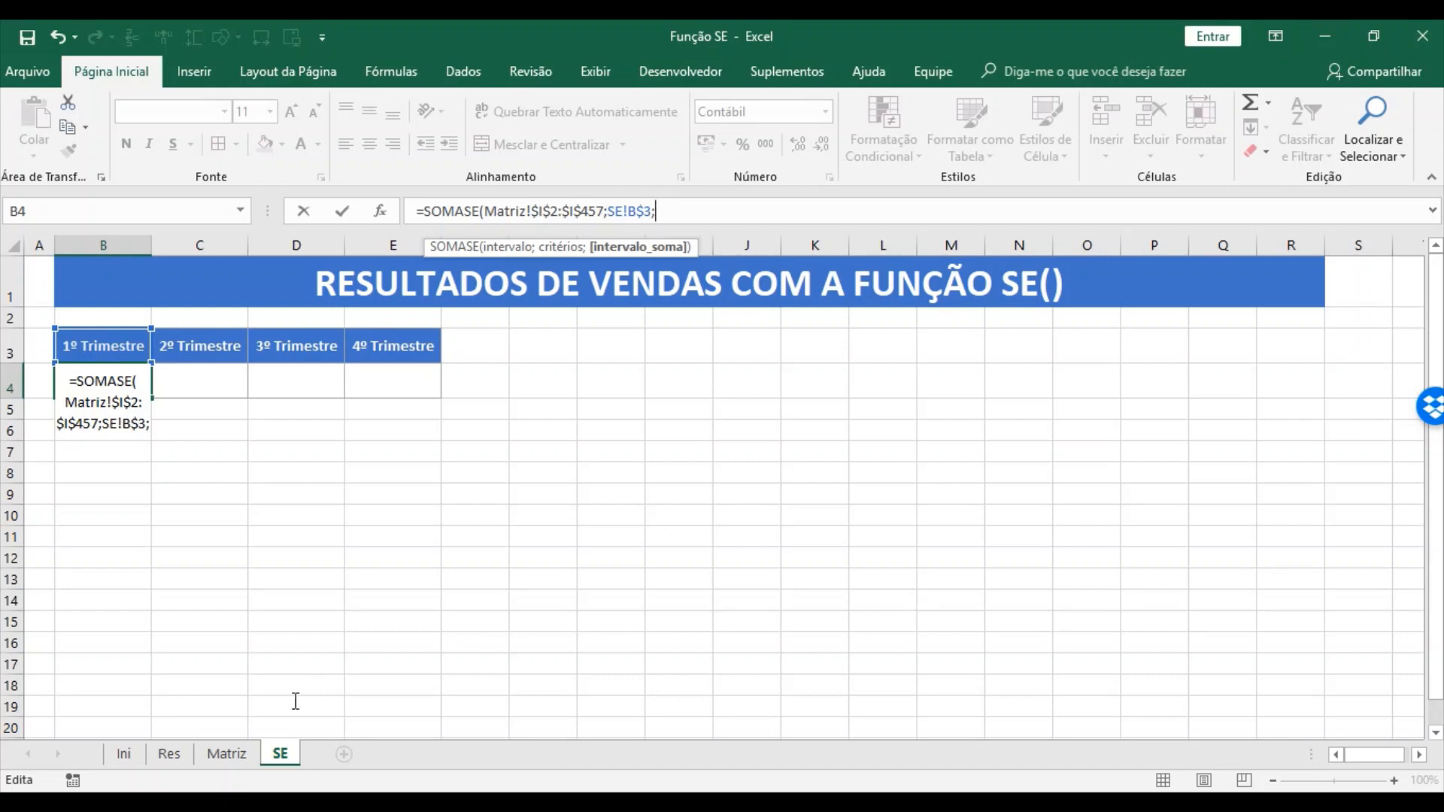
- Set the sum range to the Matriz sheet's PREÇO values as $D$2:$D$457, close the SOMASE function and enter the formula
click(228, 758)
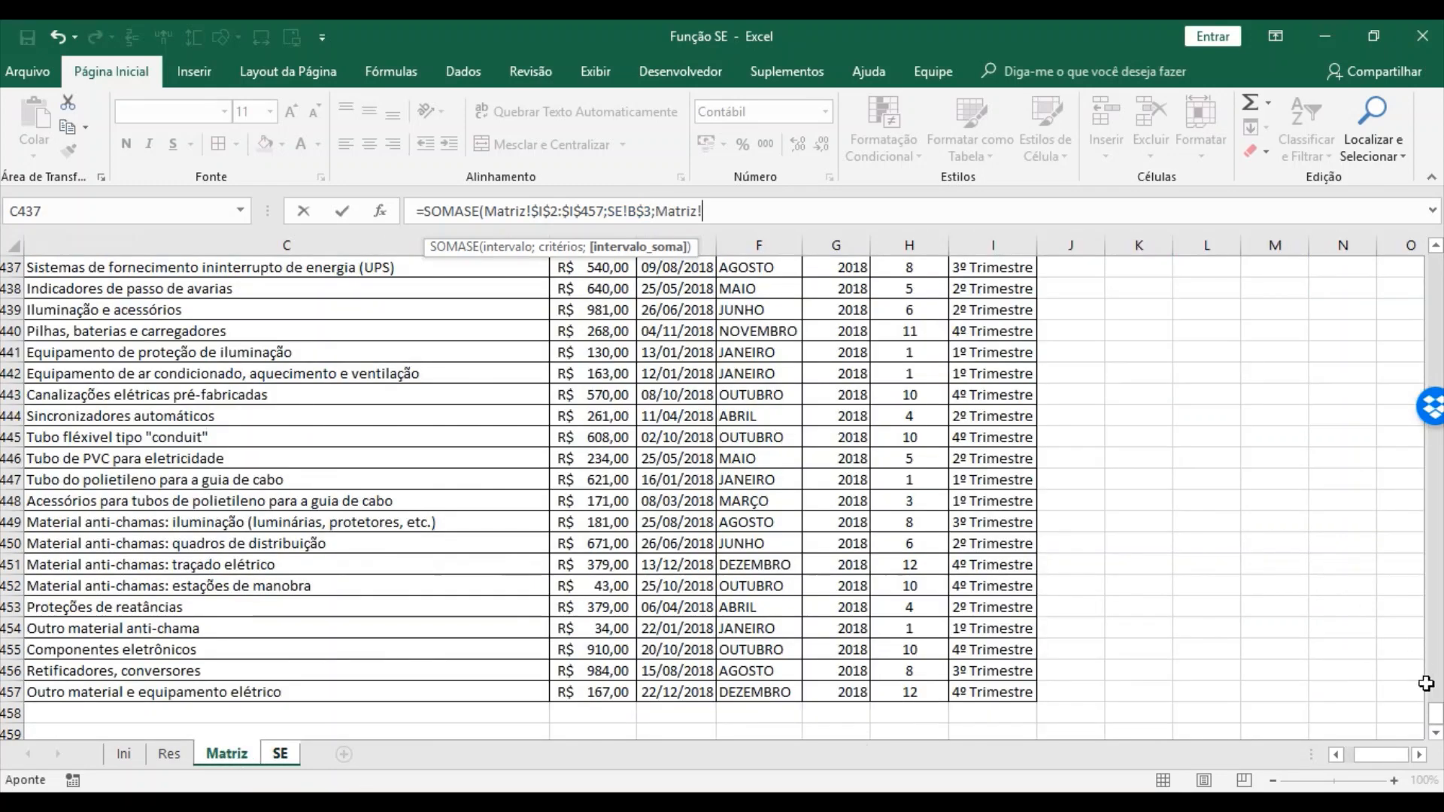
drag(1436, 714, 1439, 267)
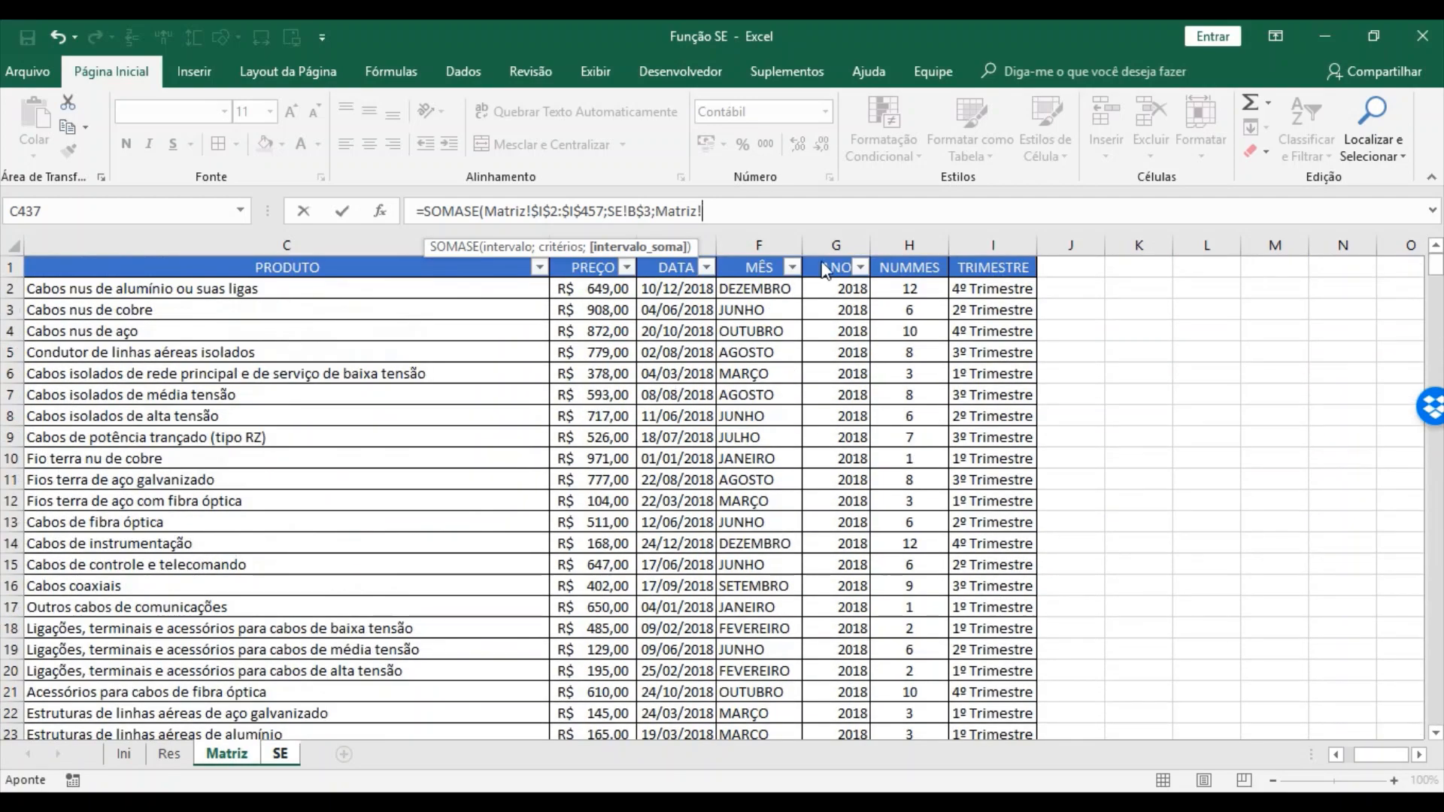
drag(584, 288, 594, 564)
drag(594, 729, 594, 691)
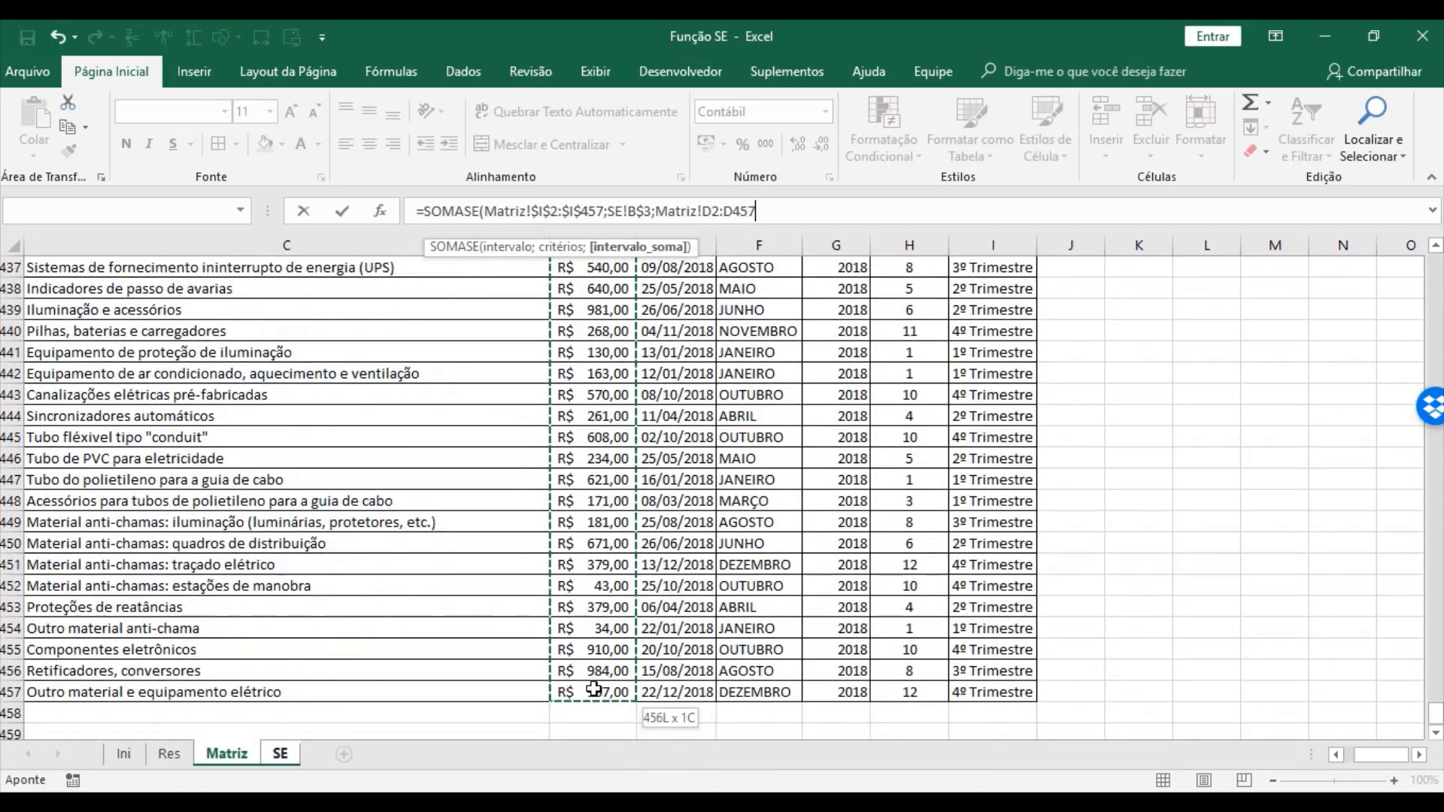
key(F4)
text())
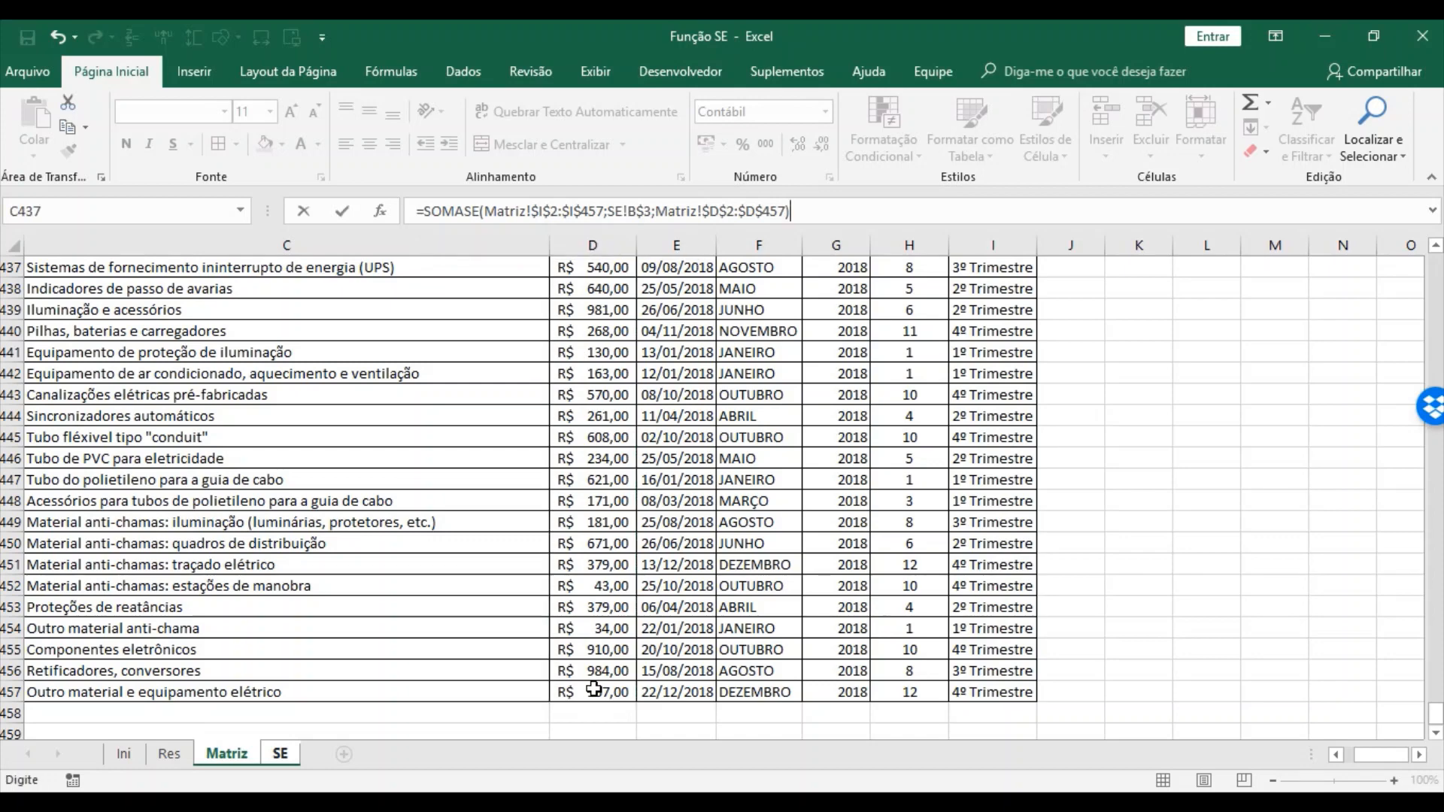
key(Return)
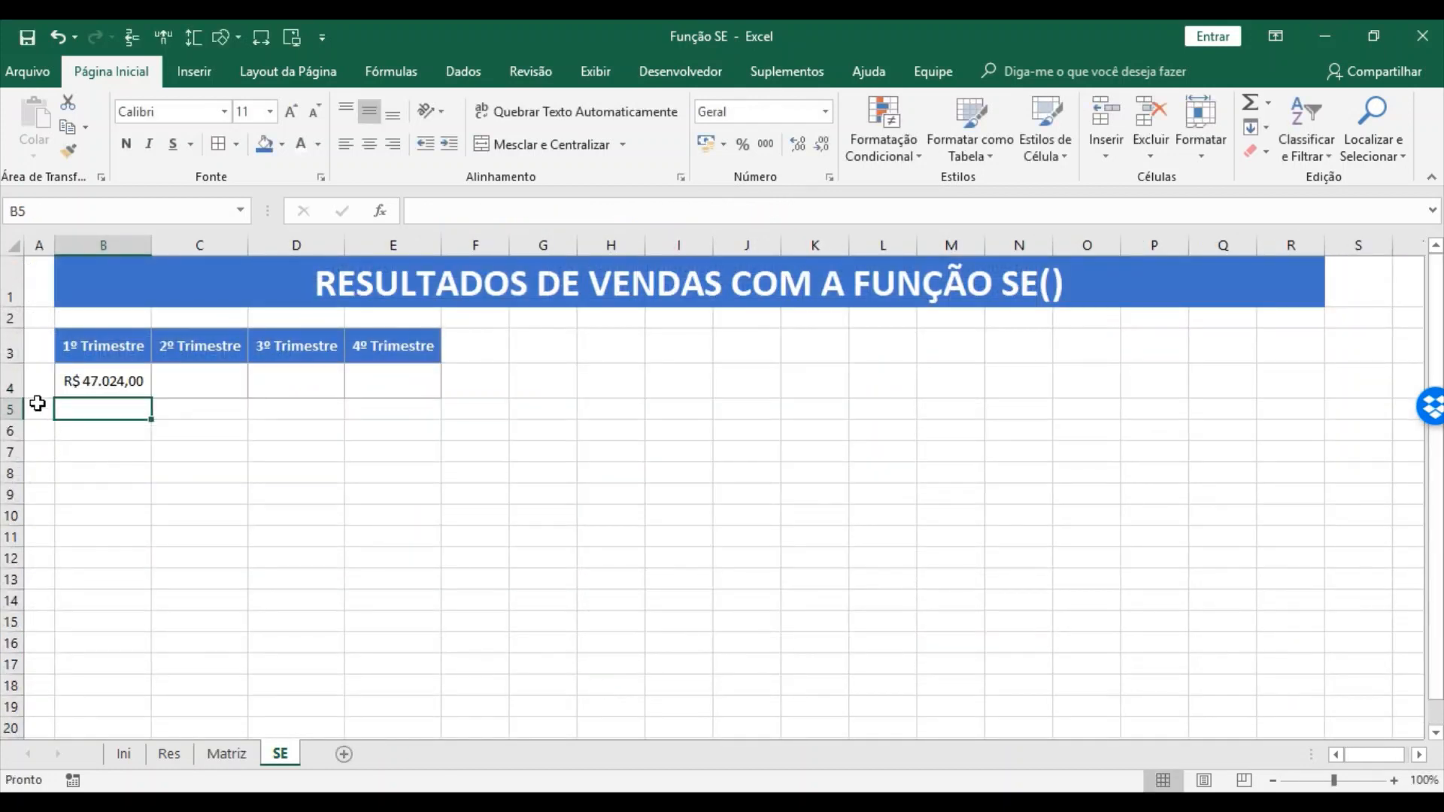
- Copy the B4 formula to C4:E4 for the other three quarters and save the workbook
click(65, 381)
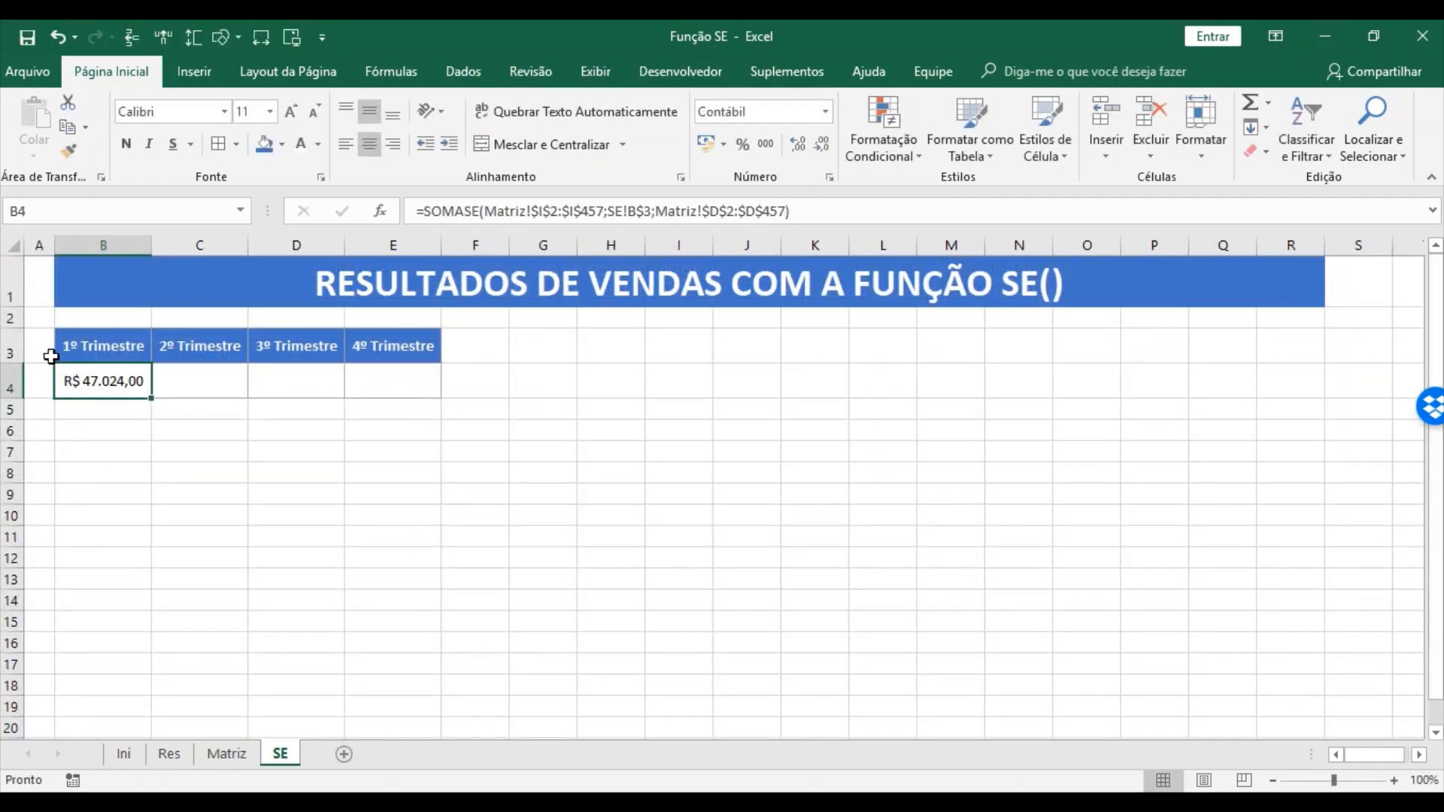
right_click(71, 381)
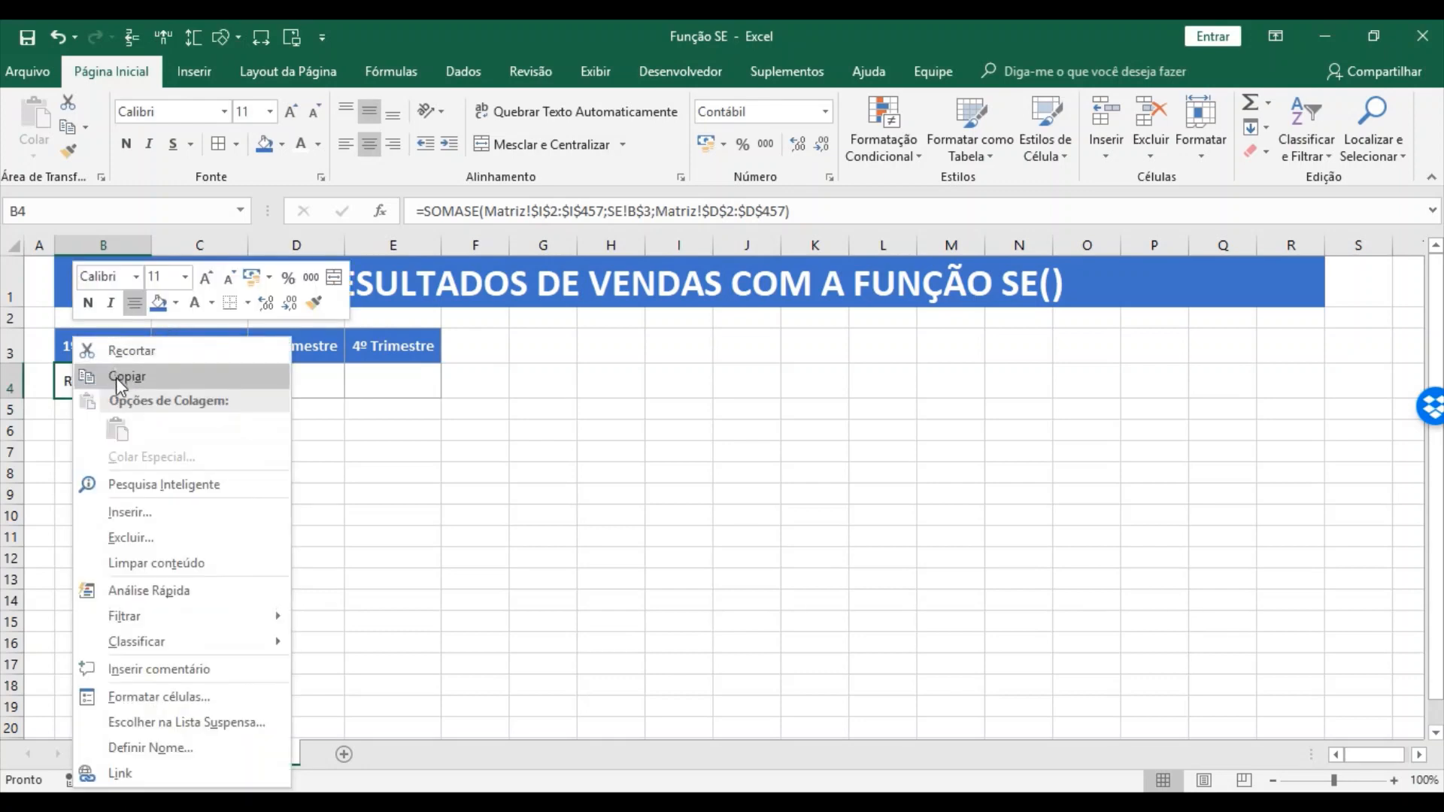
click(118, 378)
drag(178, 381, 399, 381)
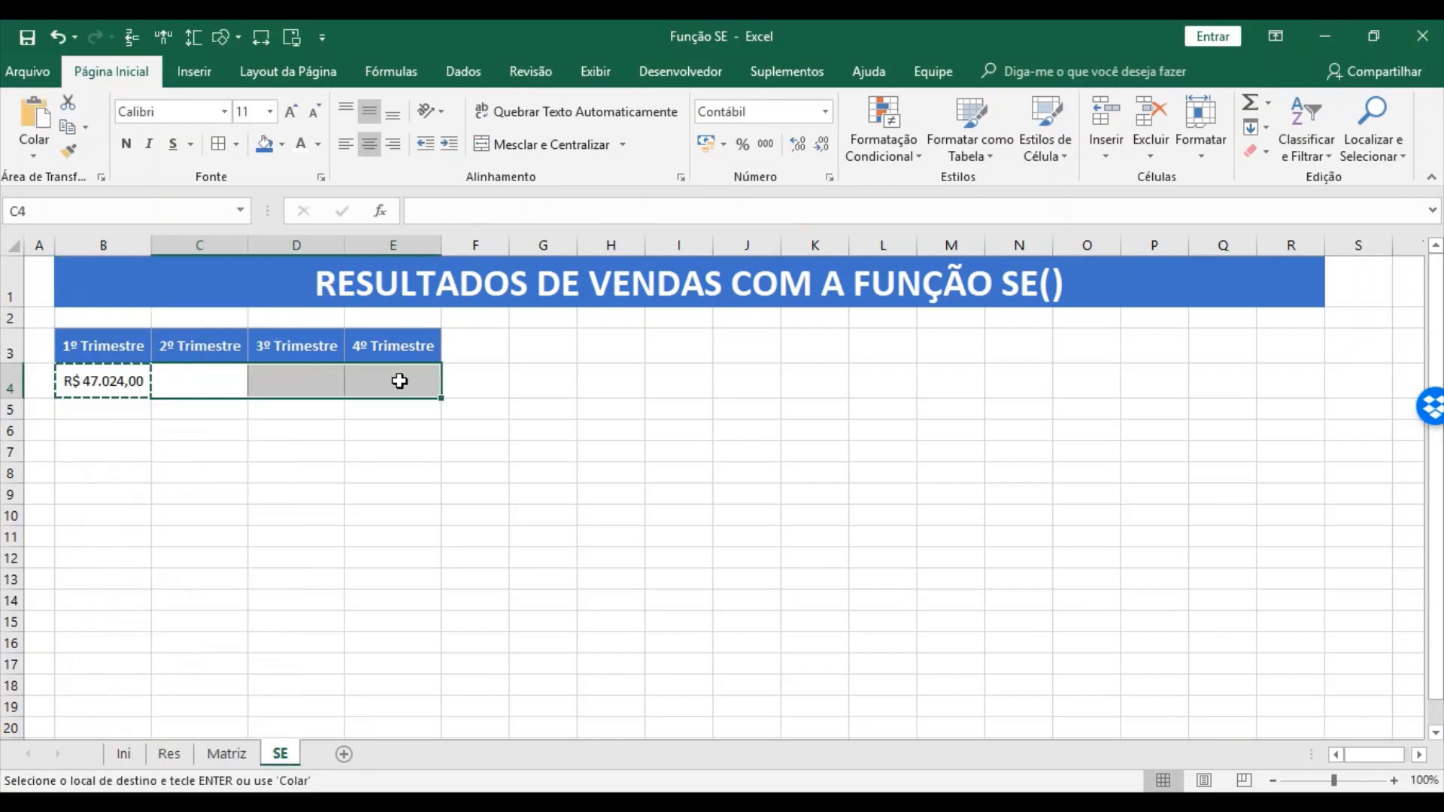
key(ctrl+v)
click(320, 537)
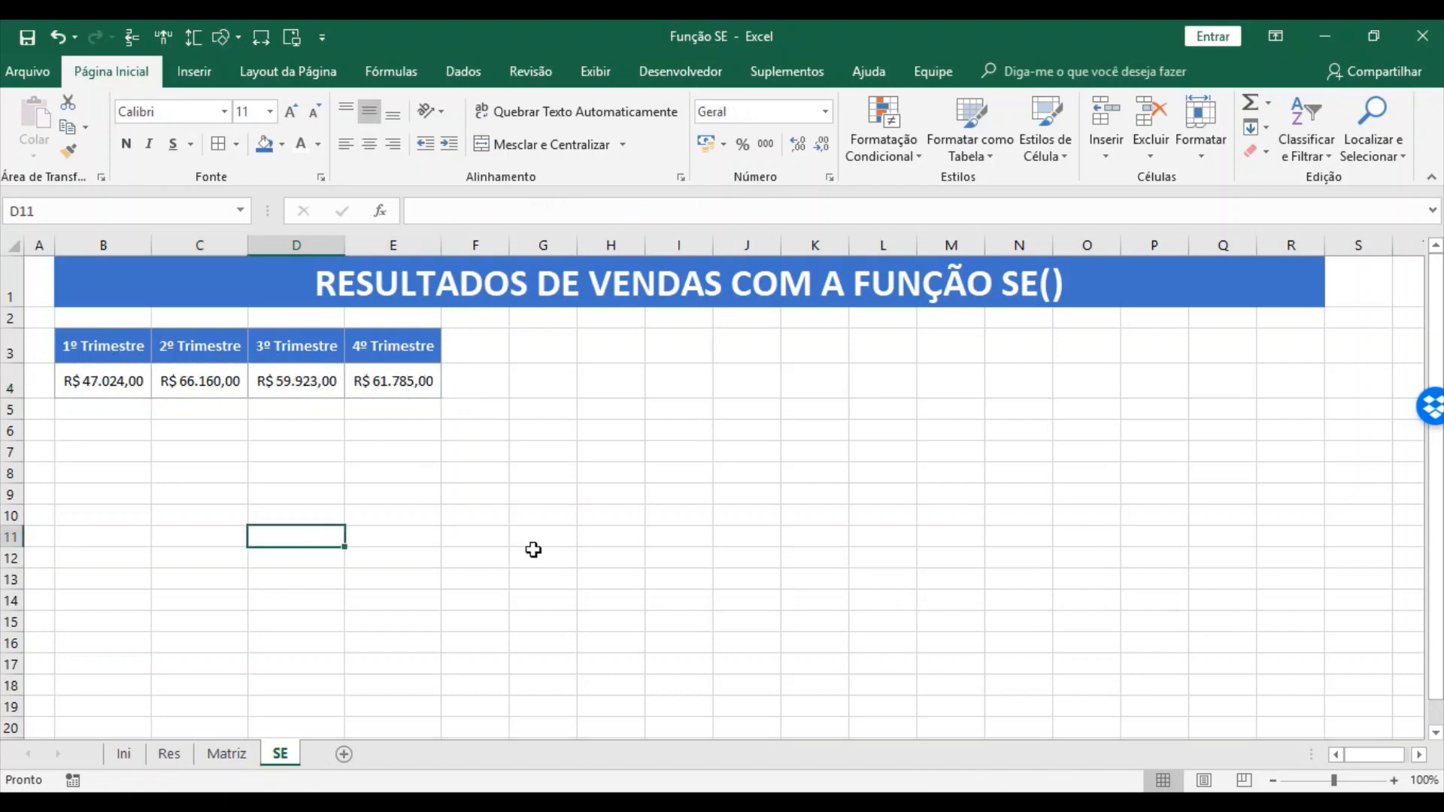
click(28, 43)
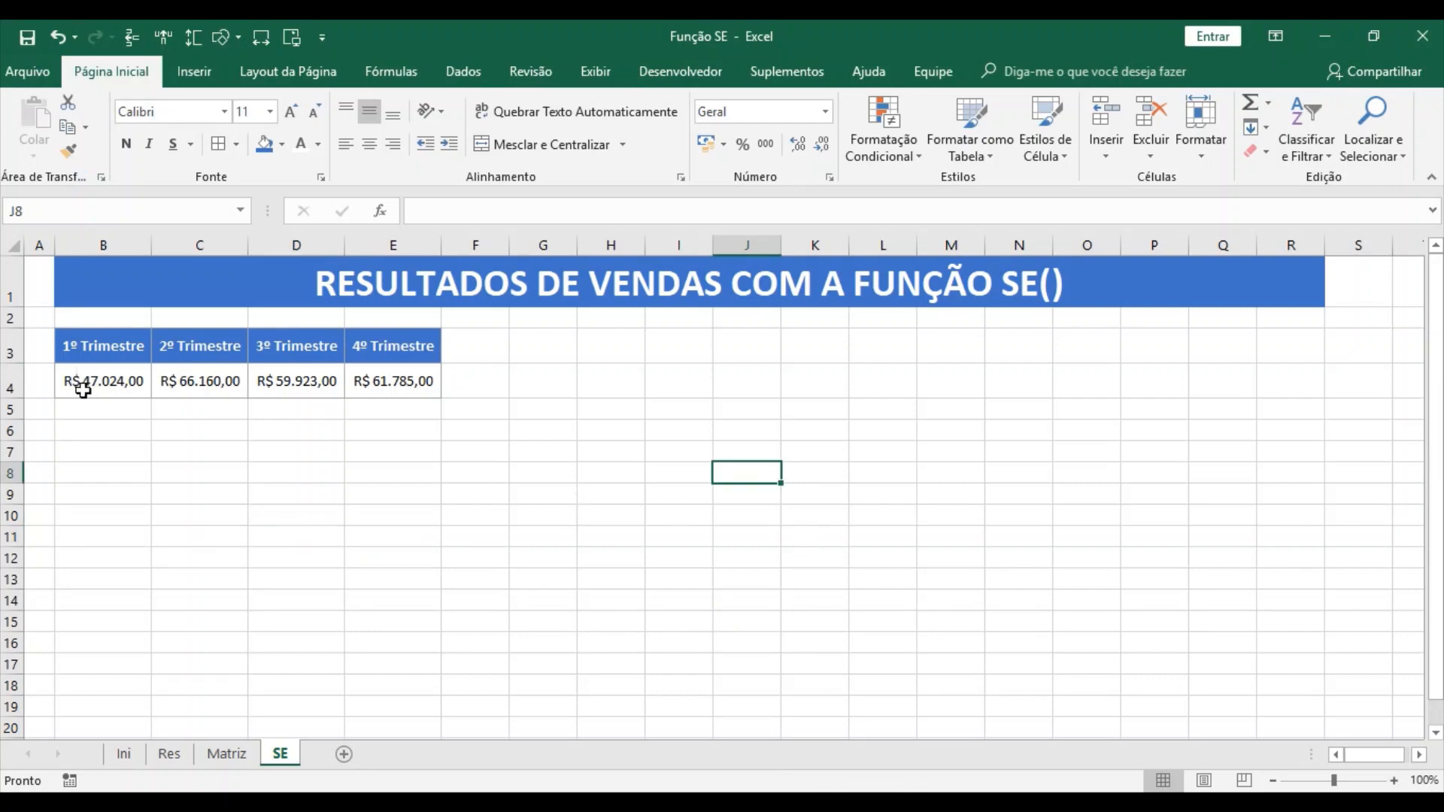
- Insert a 2D clustered column chart from B3:E4 and place it directly beneath the quarter table, aligned with column B
drag(105, 342, 399, 374)
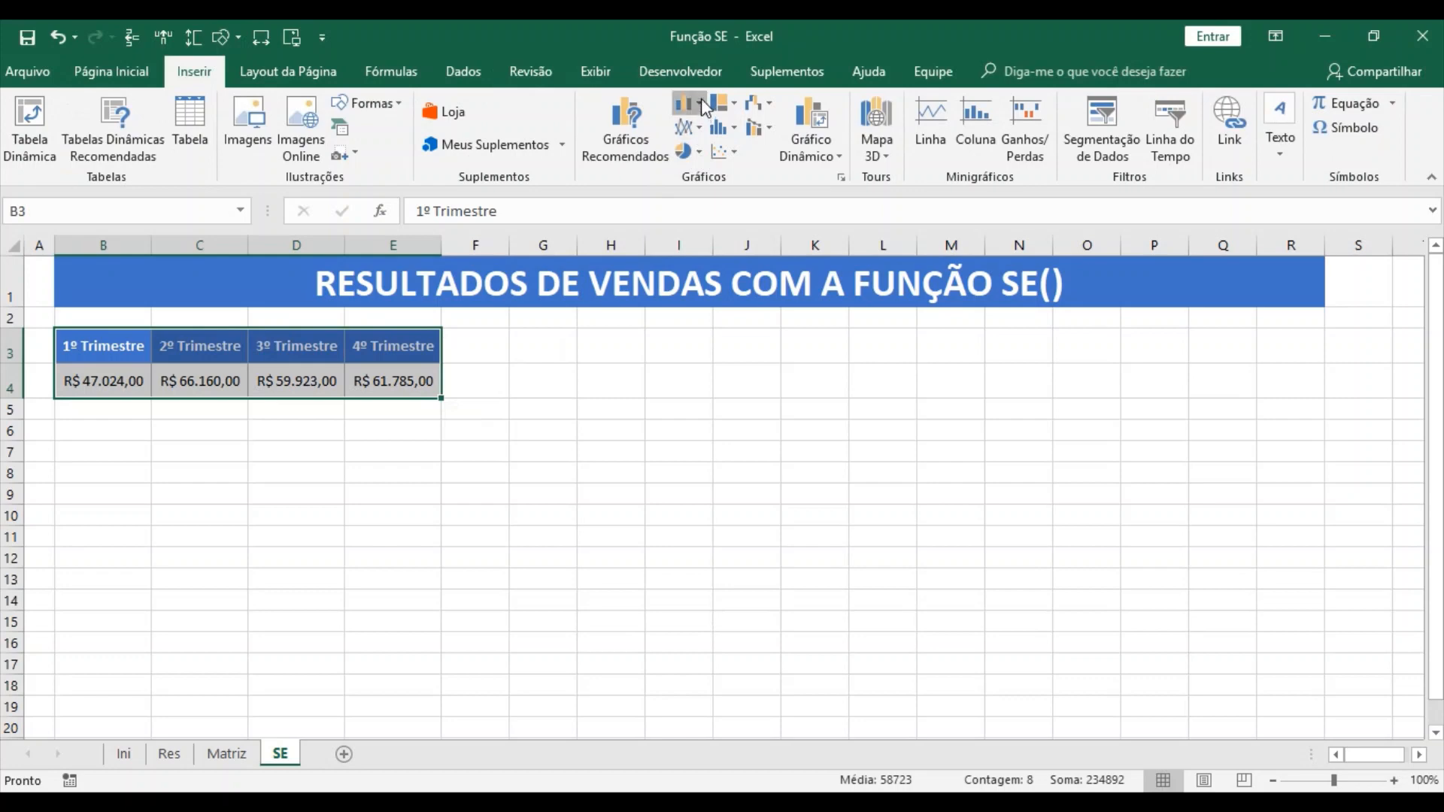
click(702, 102)
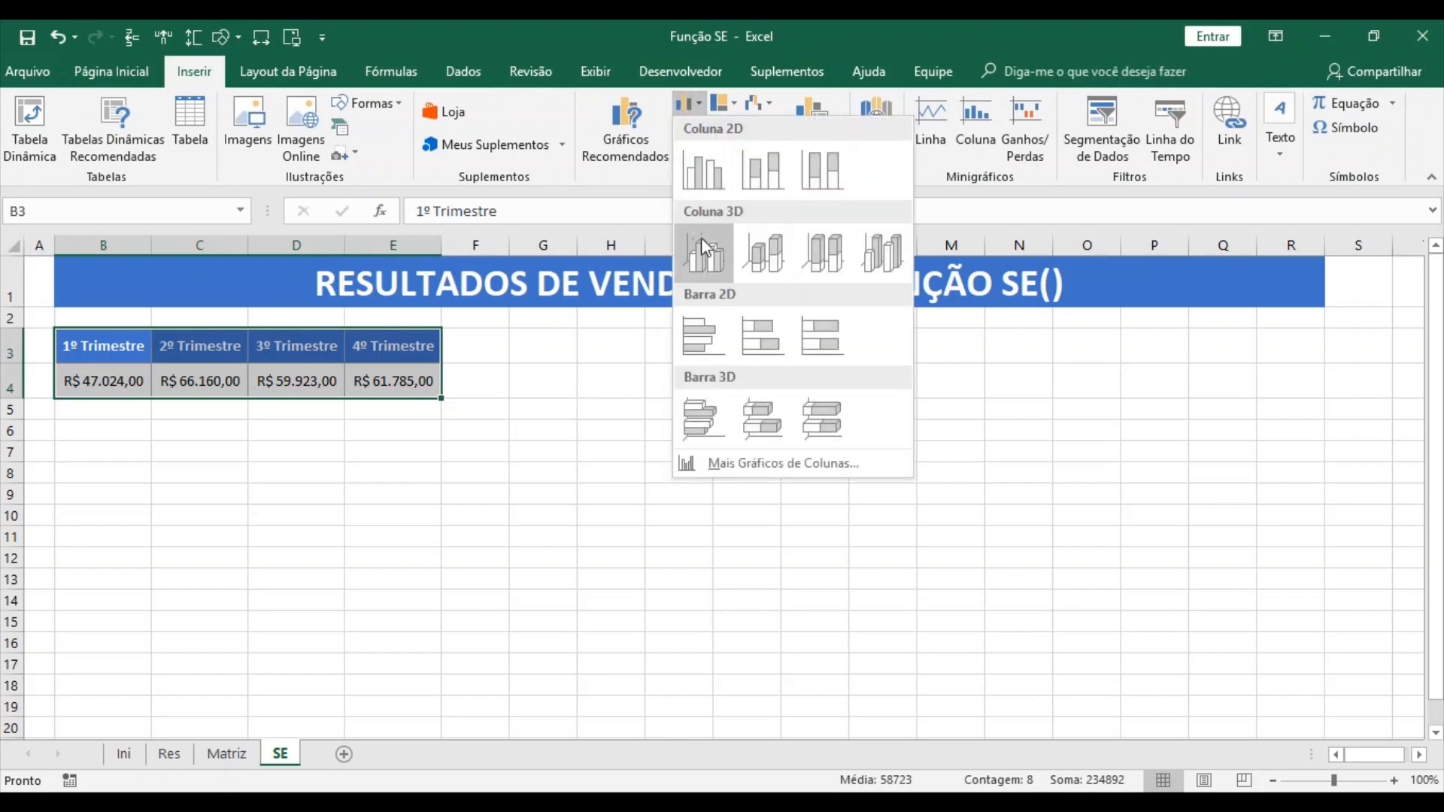
click(700, 172)
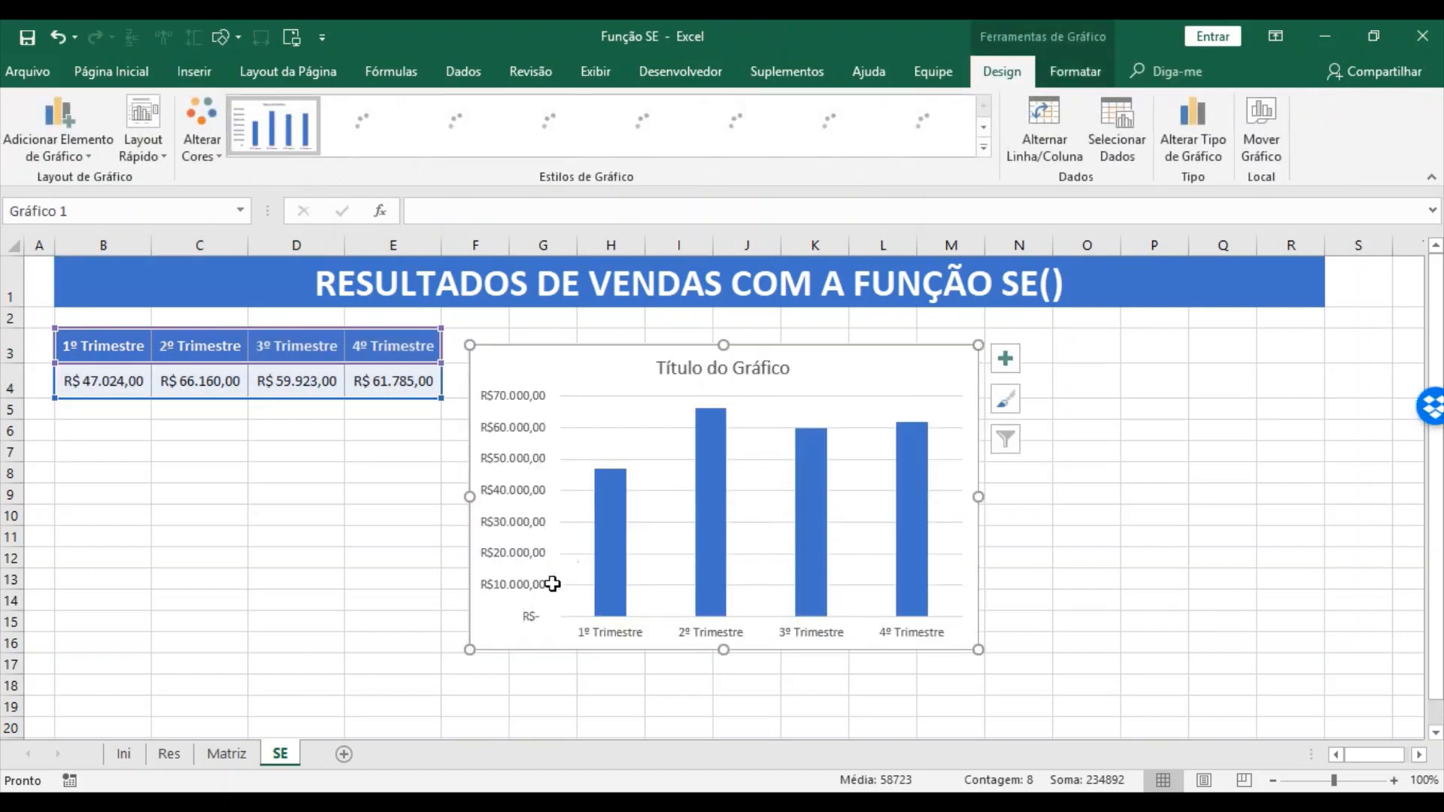
drag(622, 364, 203, 429)
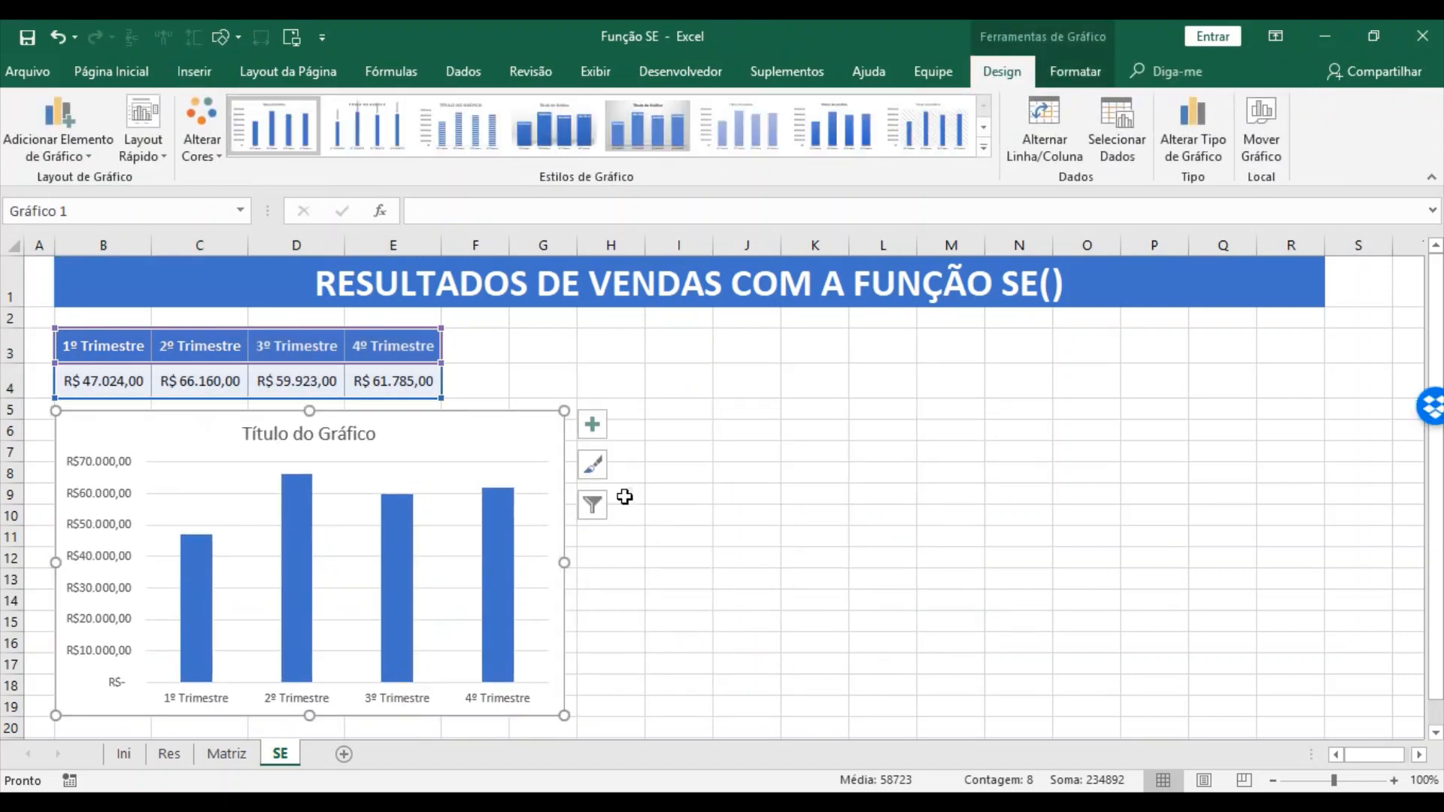
- Change the chart to the Coluna Agrupada variant that shows each quarter as a separate, differently coloured series
click(1065, 71)
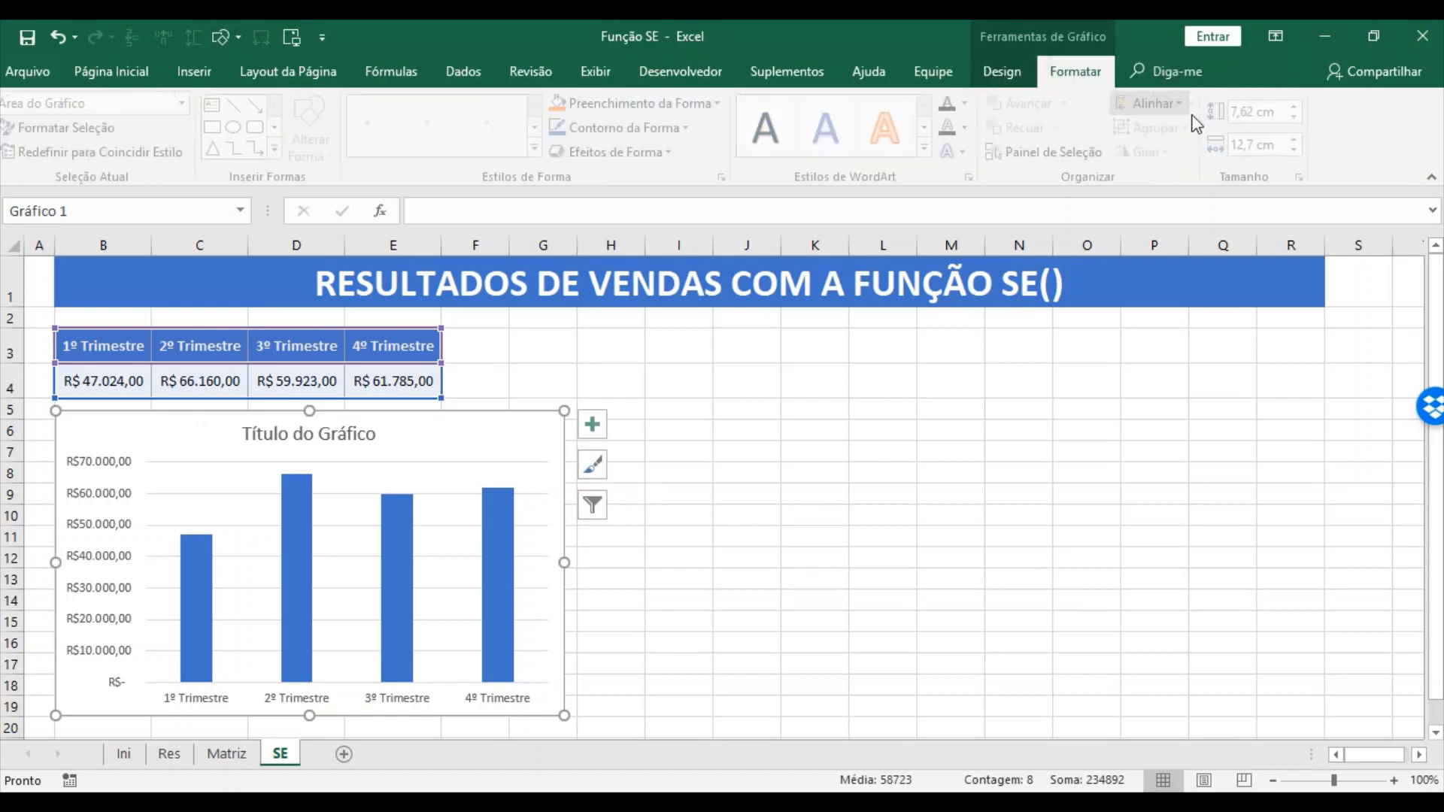
click(1000, 71)
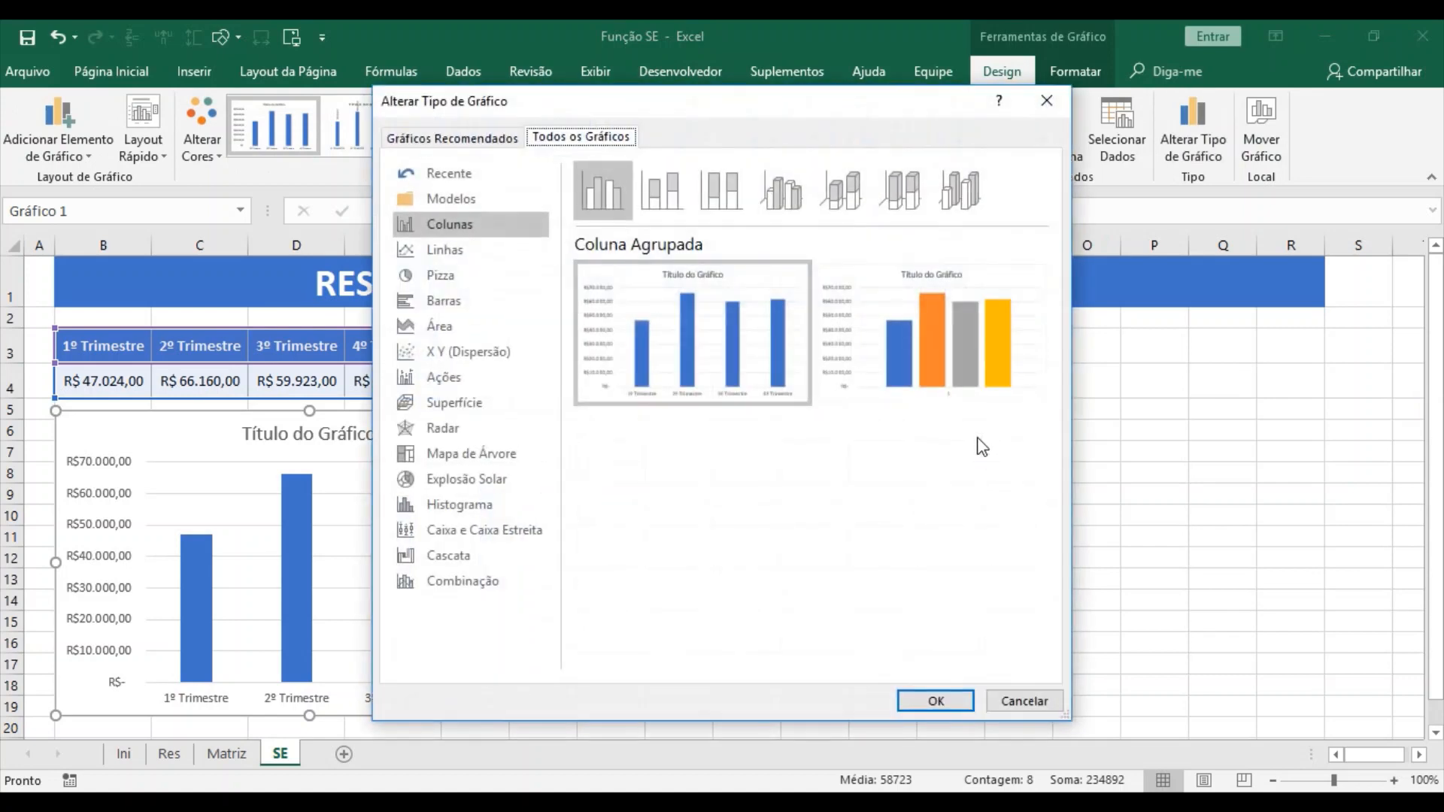
click(942, 329)
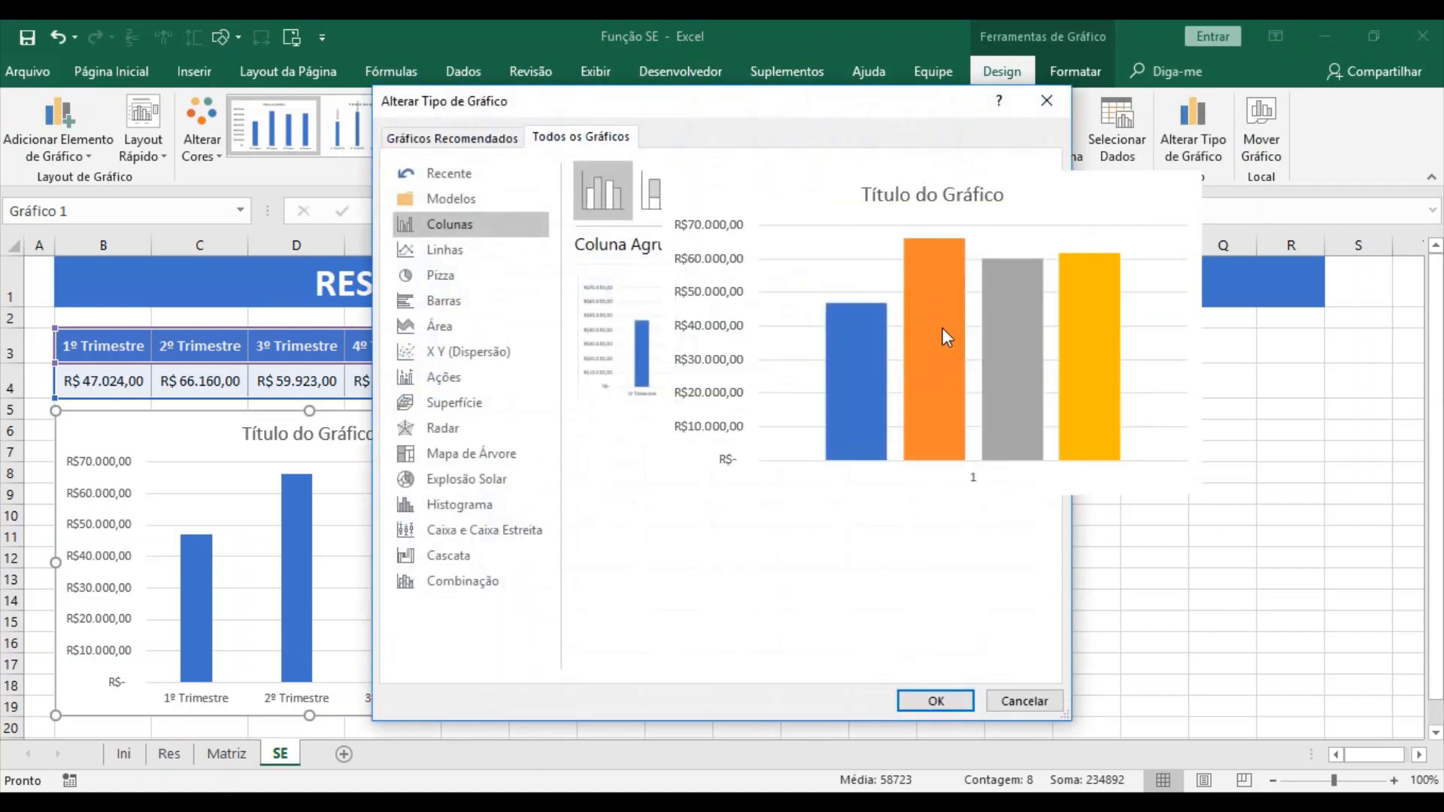
click(929, 700)
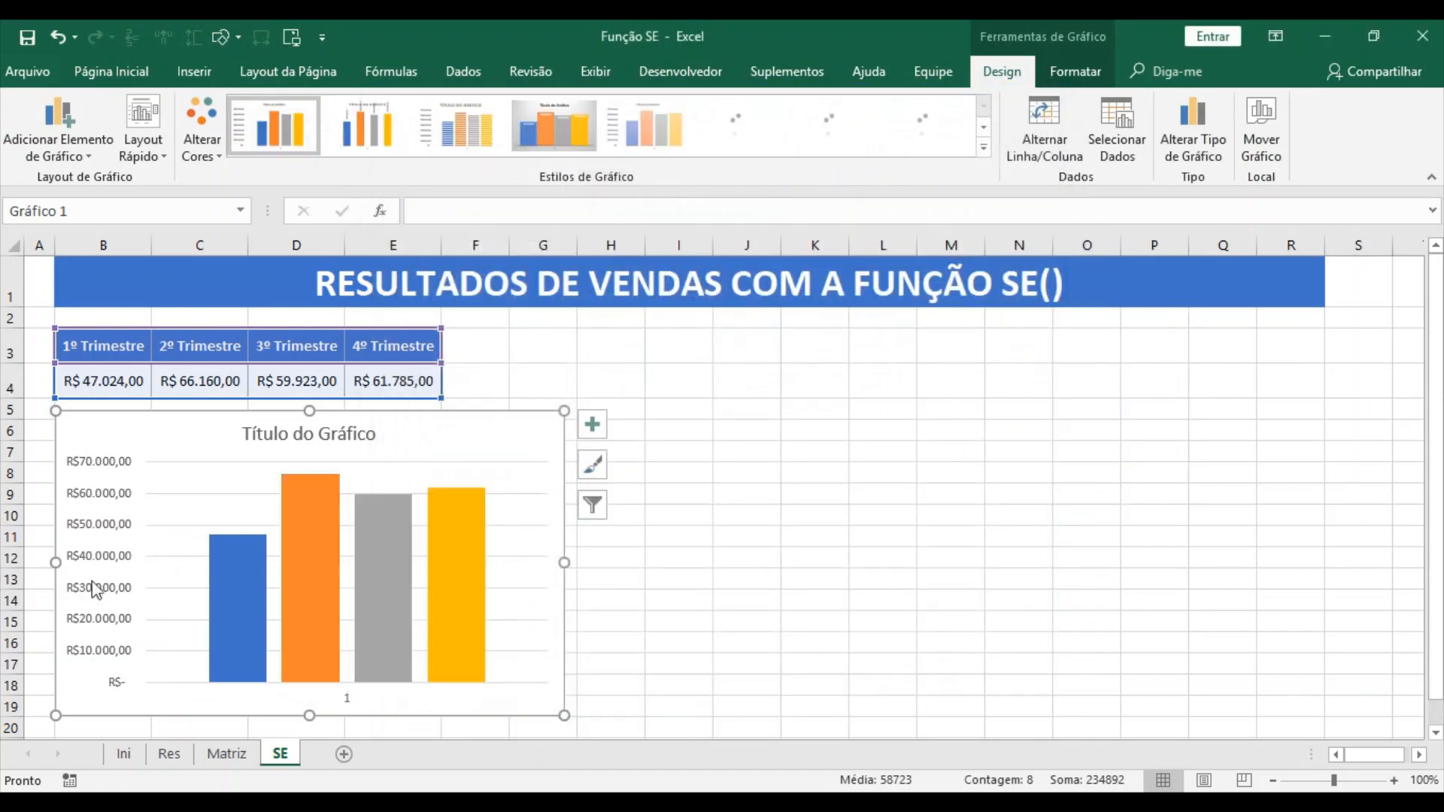
- Delete the vertical value axis and the title from the chart
click(103, 498)
key(Delete)
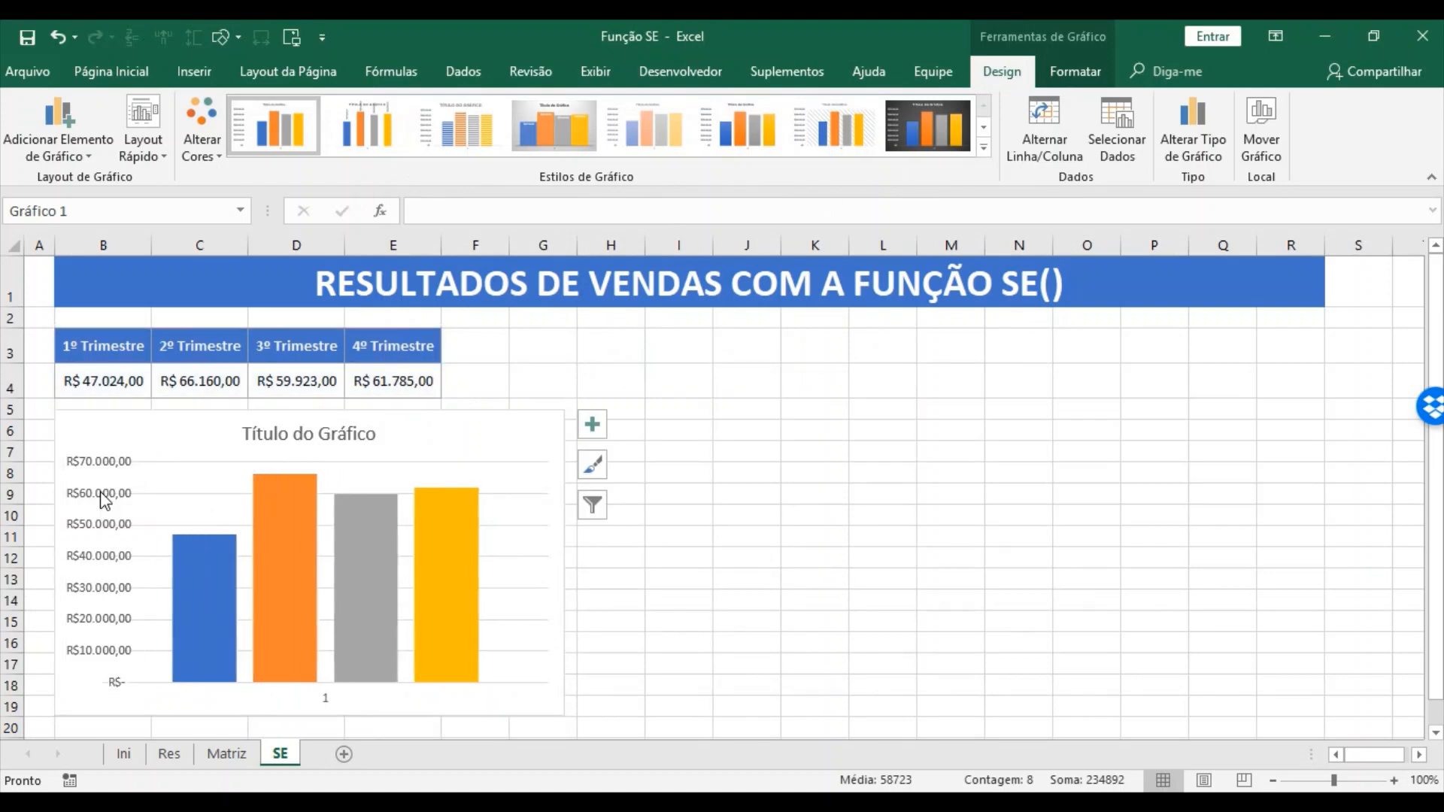
click(291, 439)
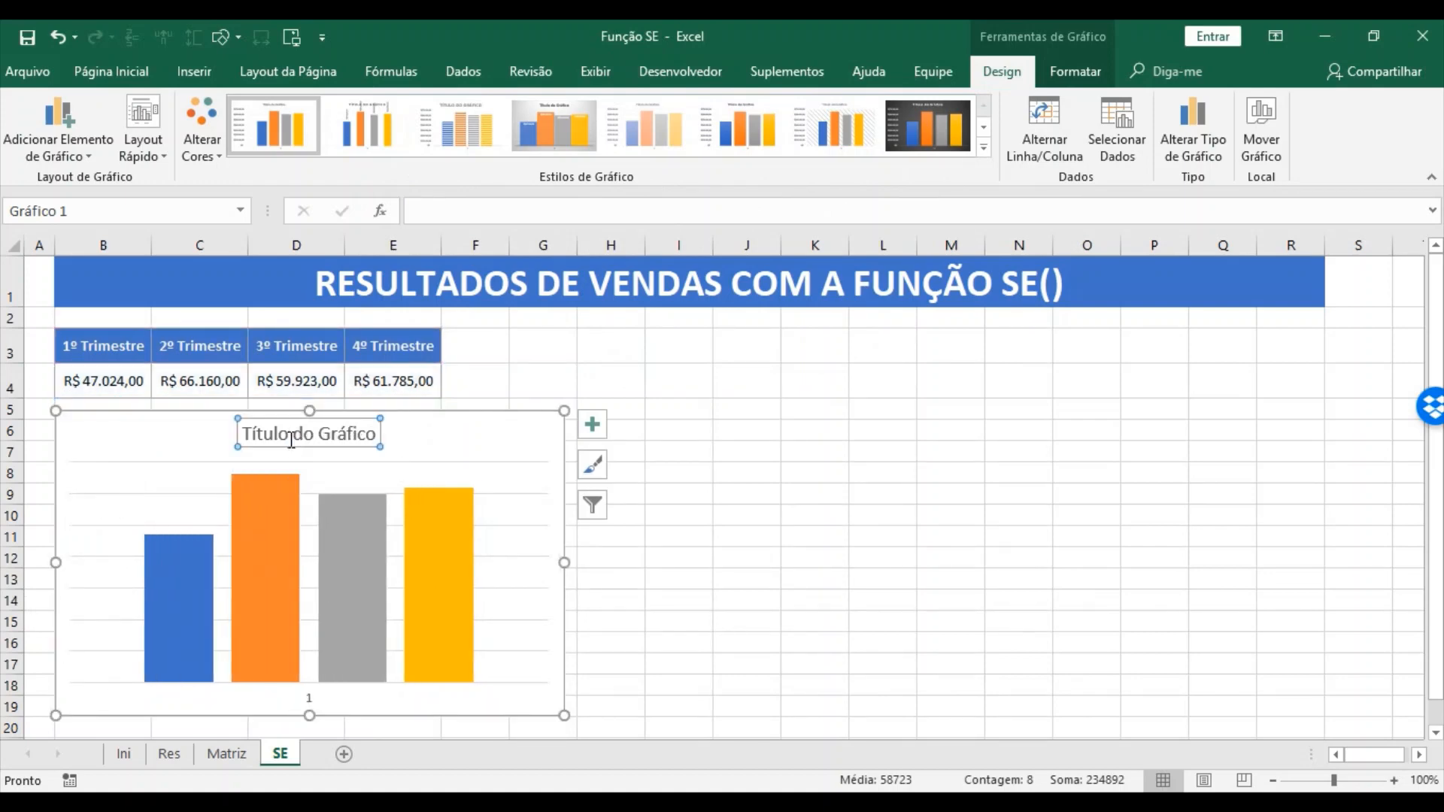
key(Delete)
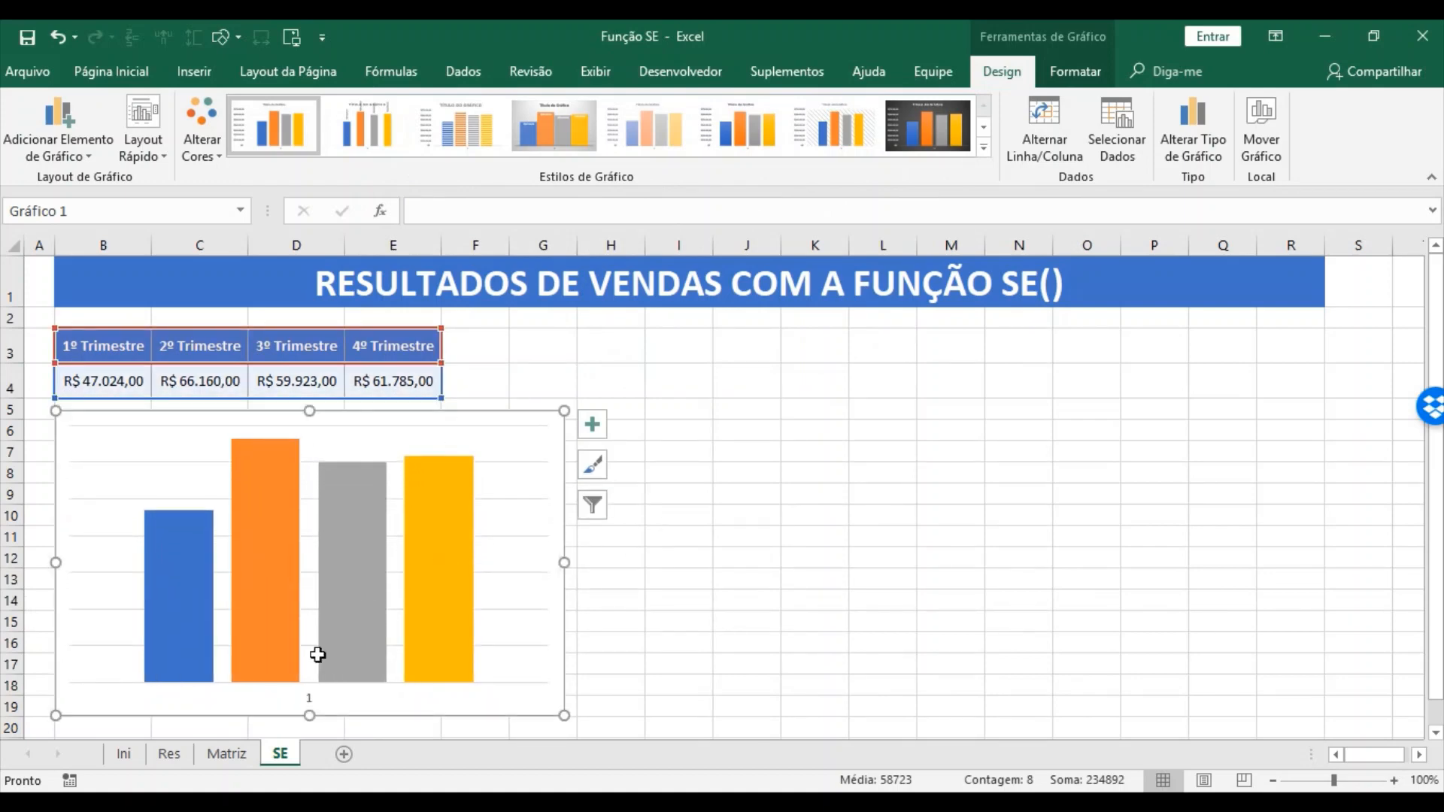
- Add data labels and a legend to the column chart, placing the legend at Parte Inferior
click(593, 424)
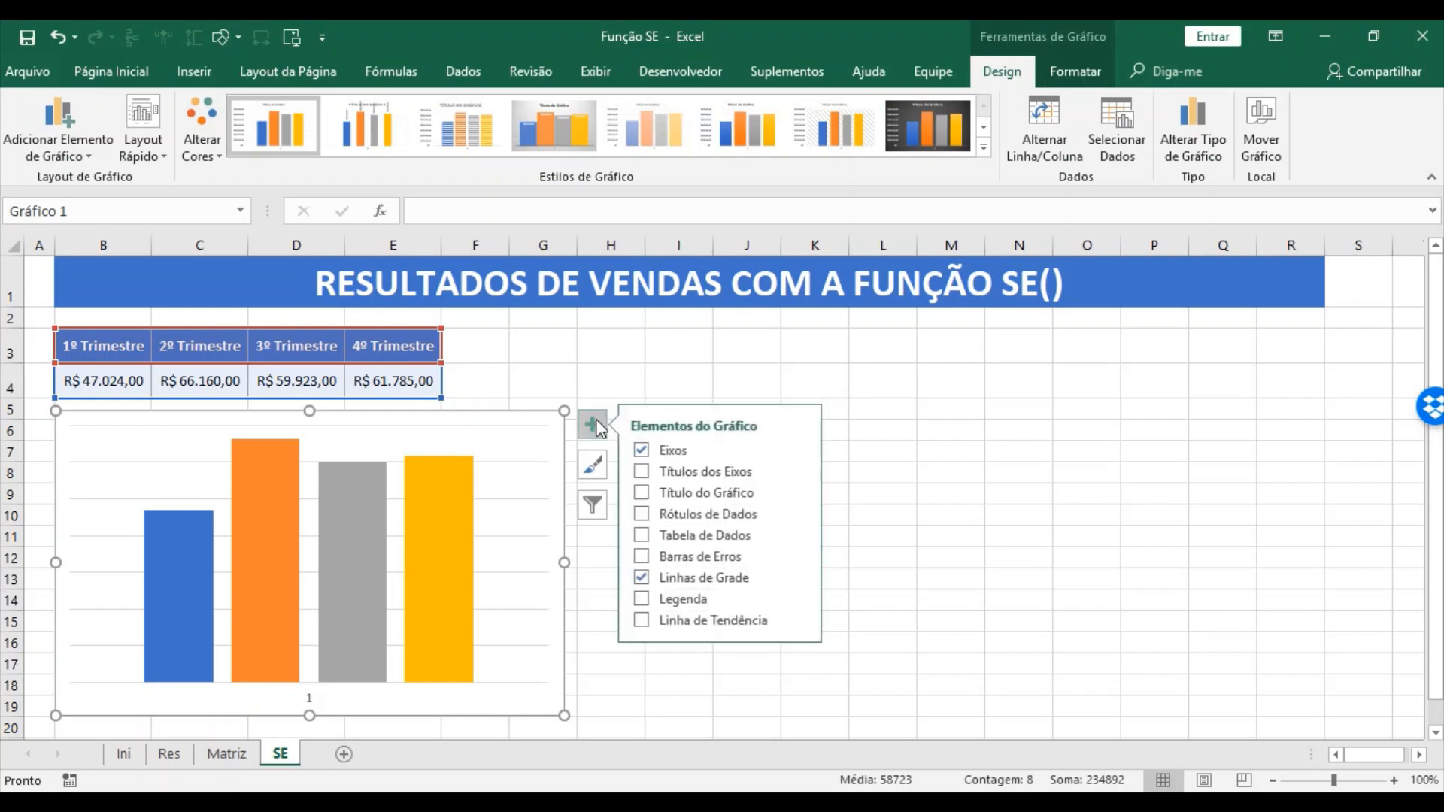
click(643, 513)
click(643, 599)
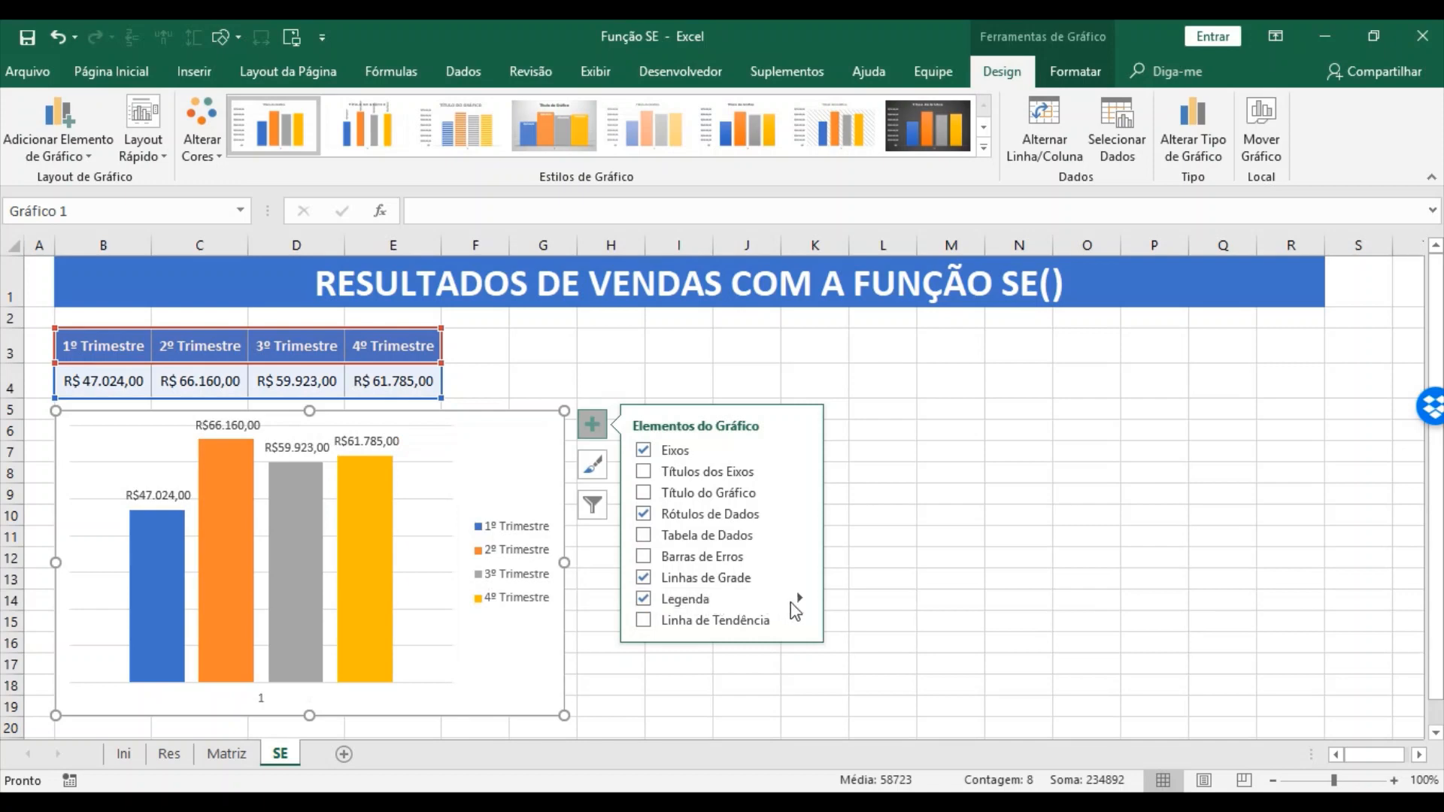
click(802, 601)
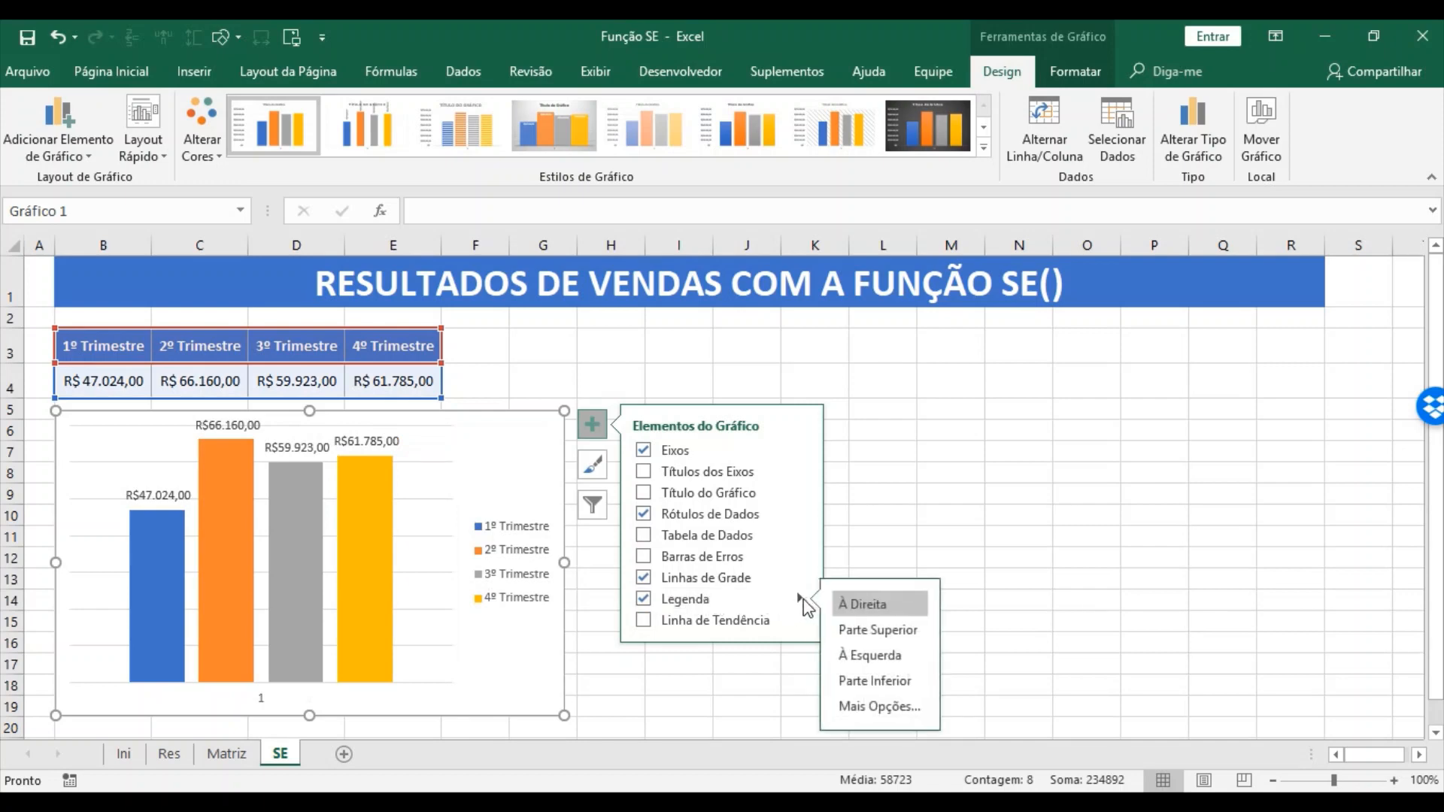
click(861, 683)
- Remove the horizontal axis and the gridlines from the column chart
click(305, 668)
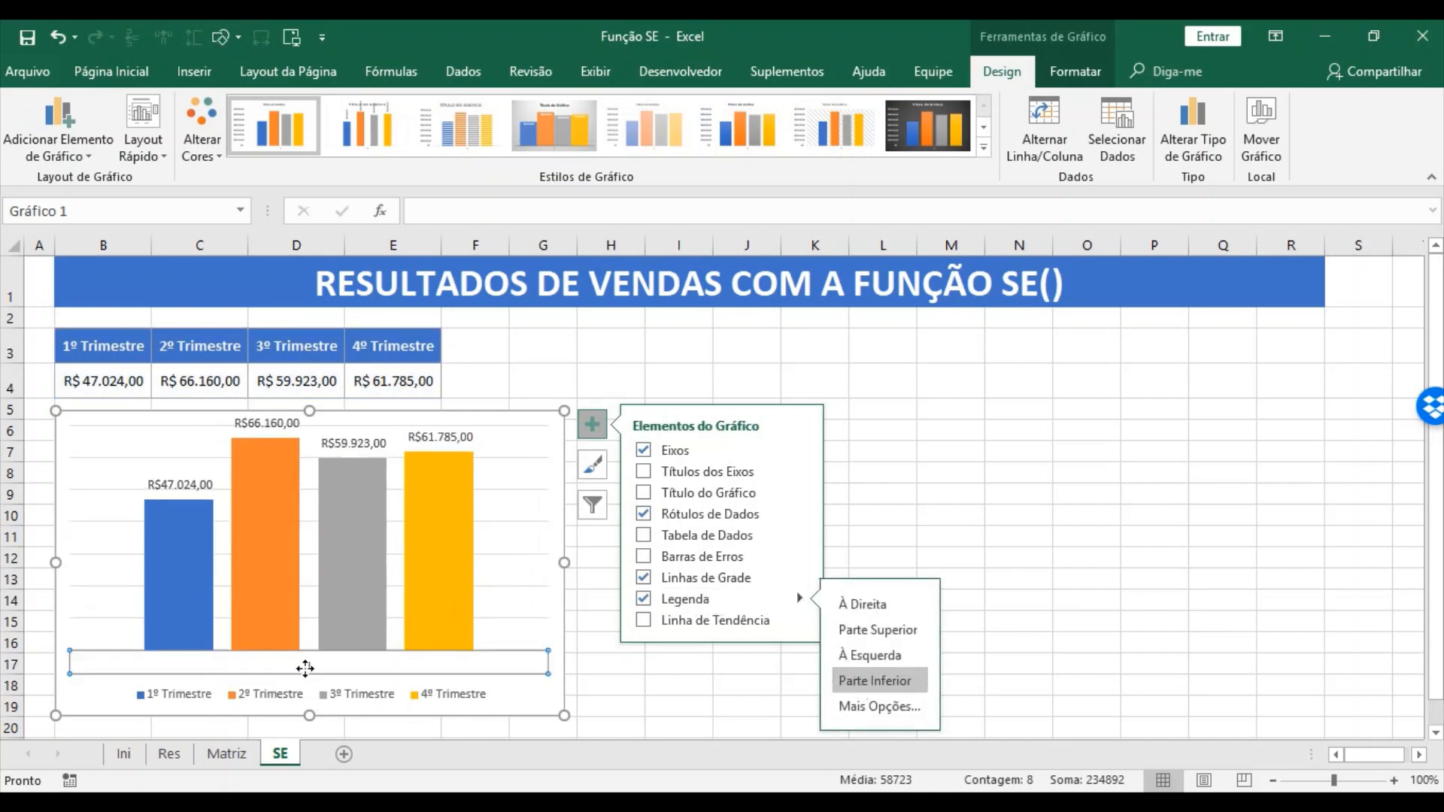
key(Delete)
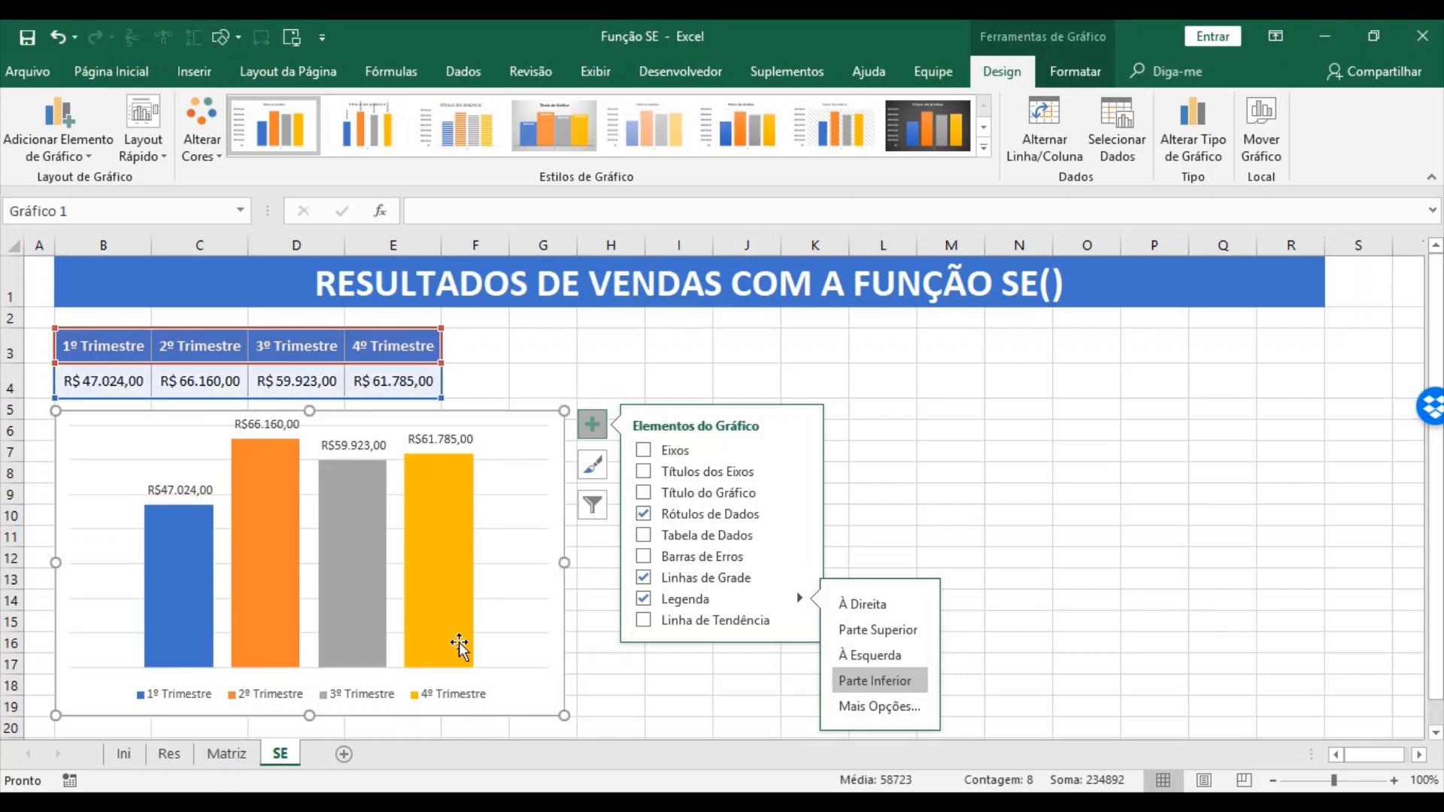
click(641, 578)
- Fill the column chart's plot area with light gray and nudge the chart slightly lower beneath the quarter table
click(502, 509)
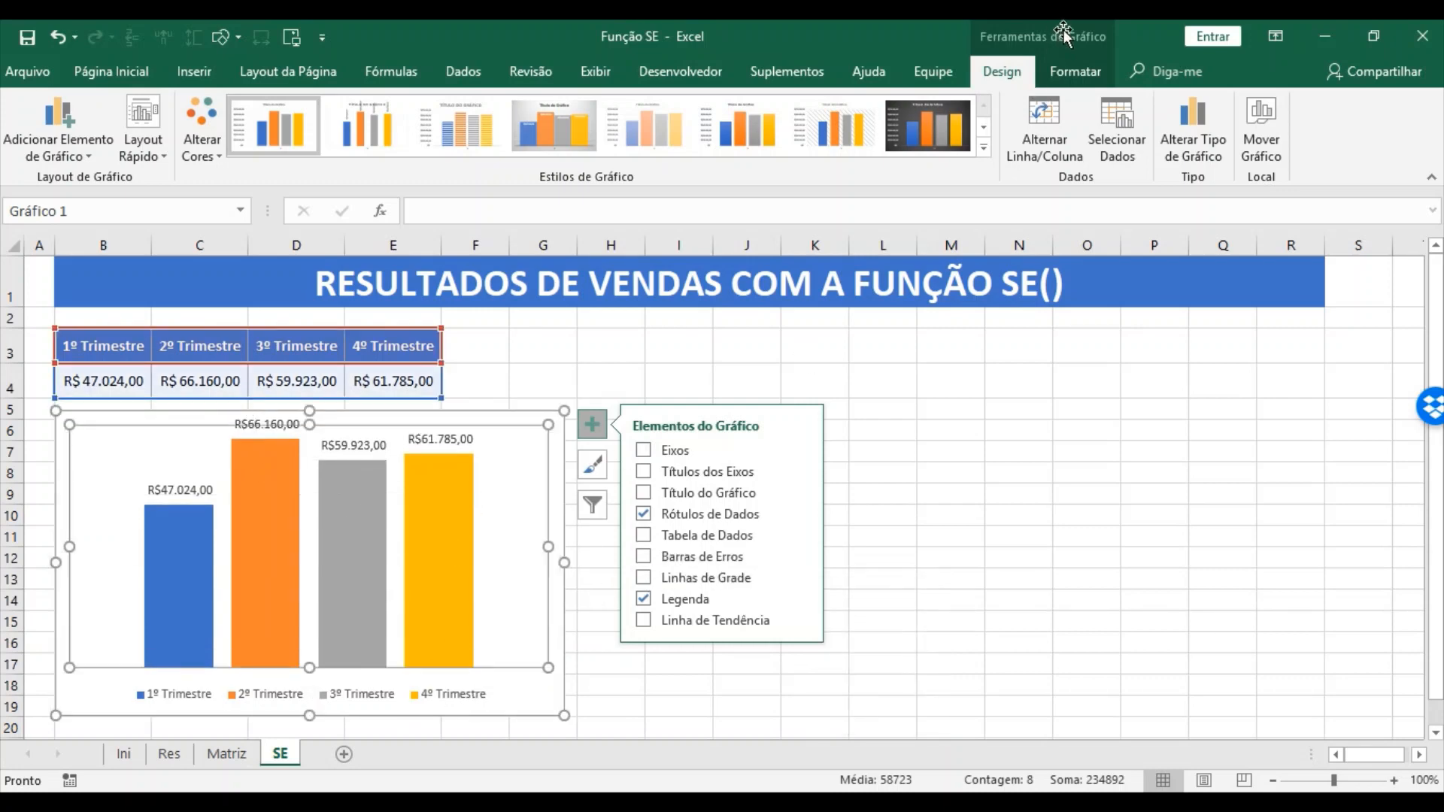
click(1076, 73)
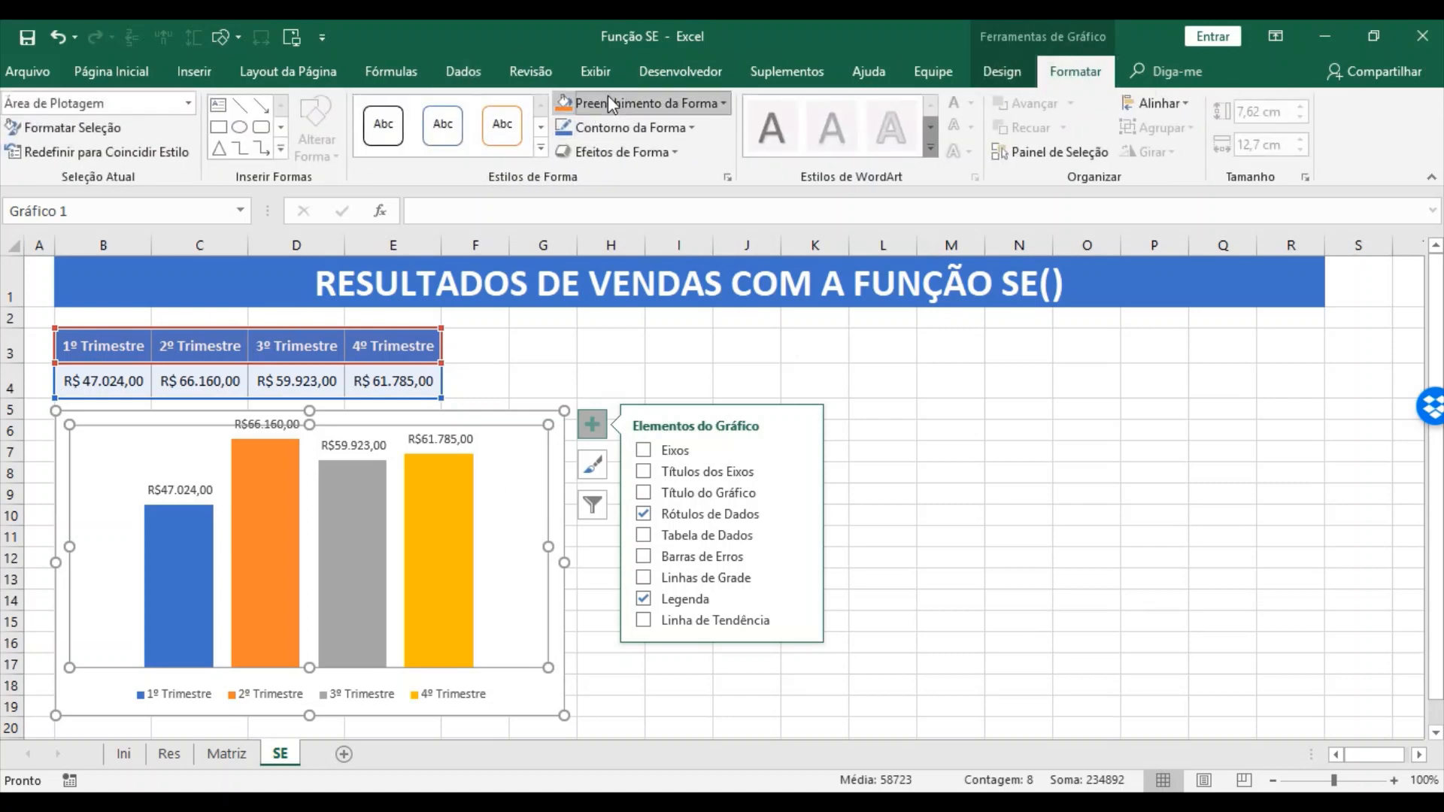
click(608, 102)
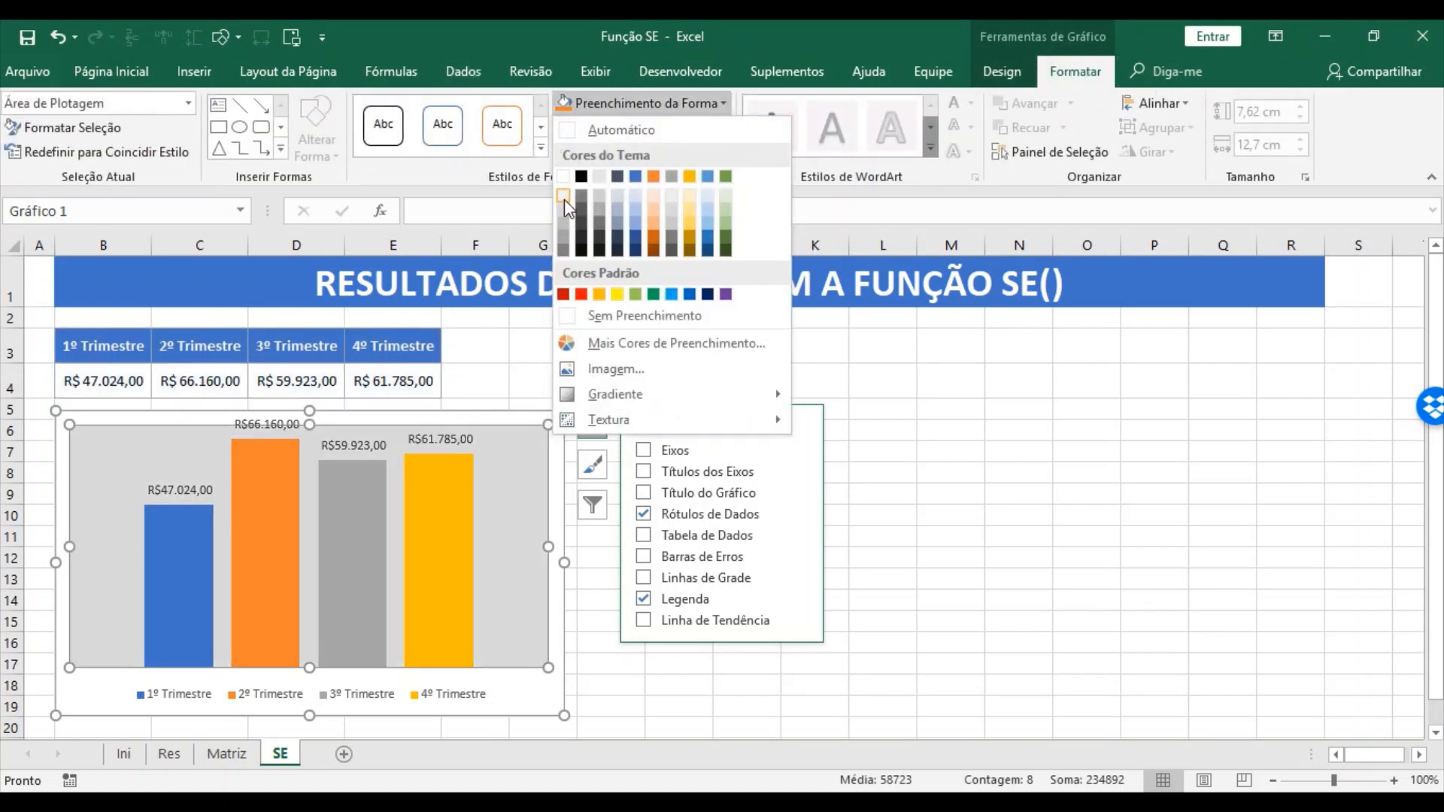
click(561, 210)
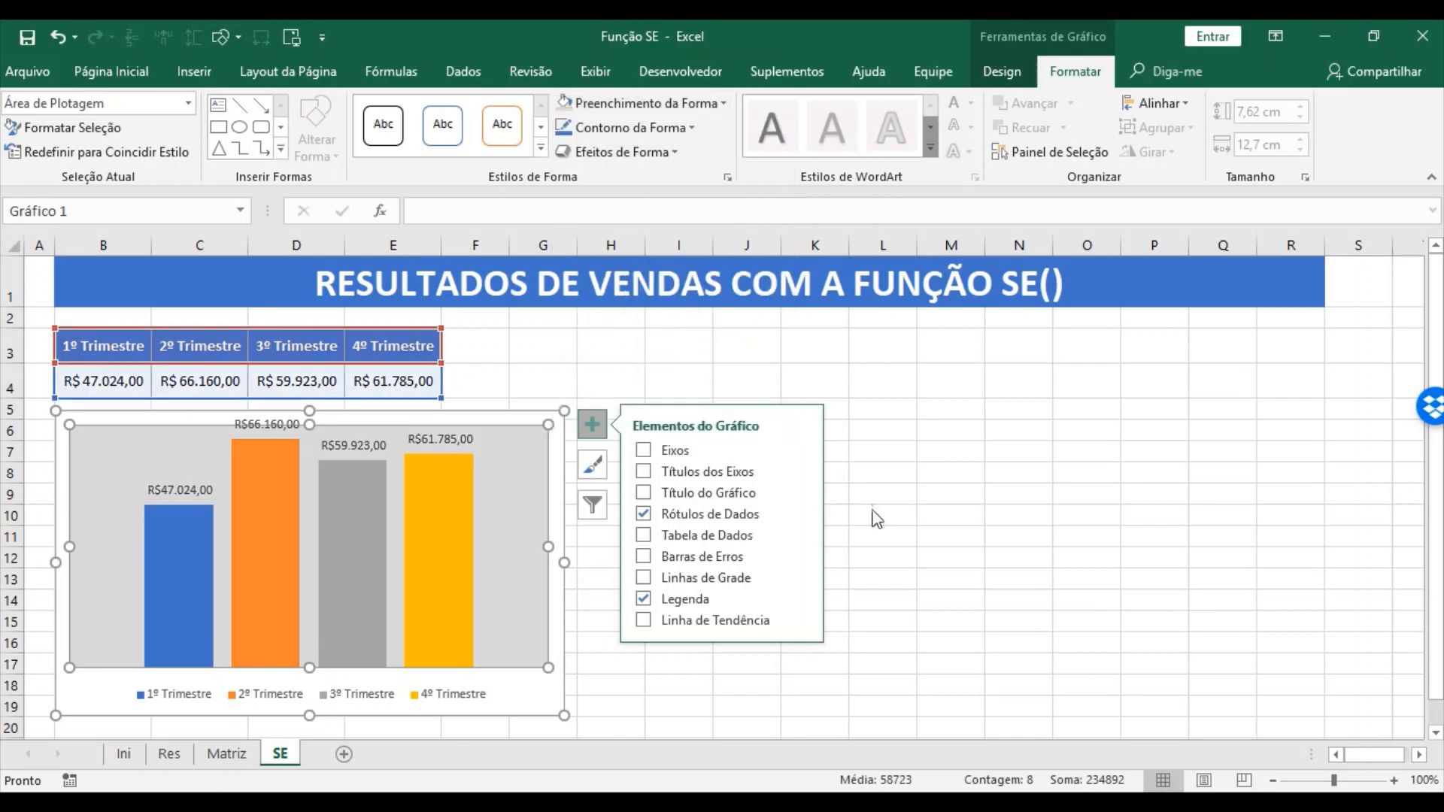
click(877, 517)
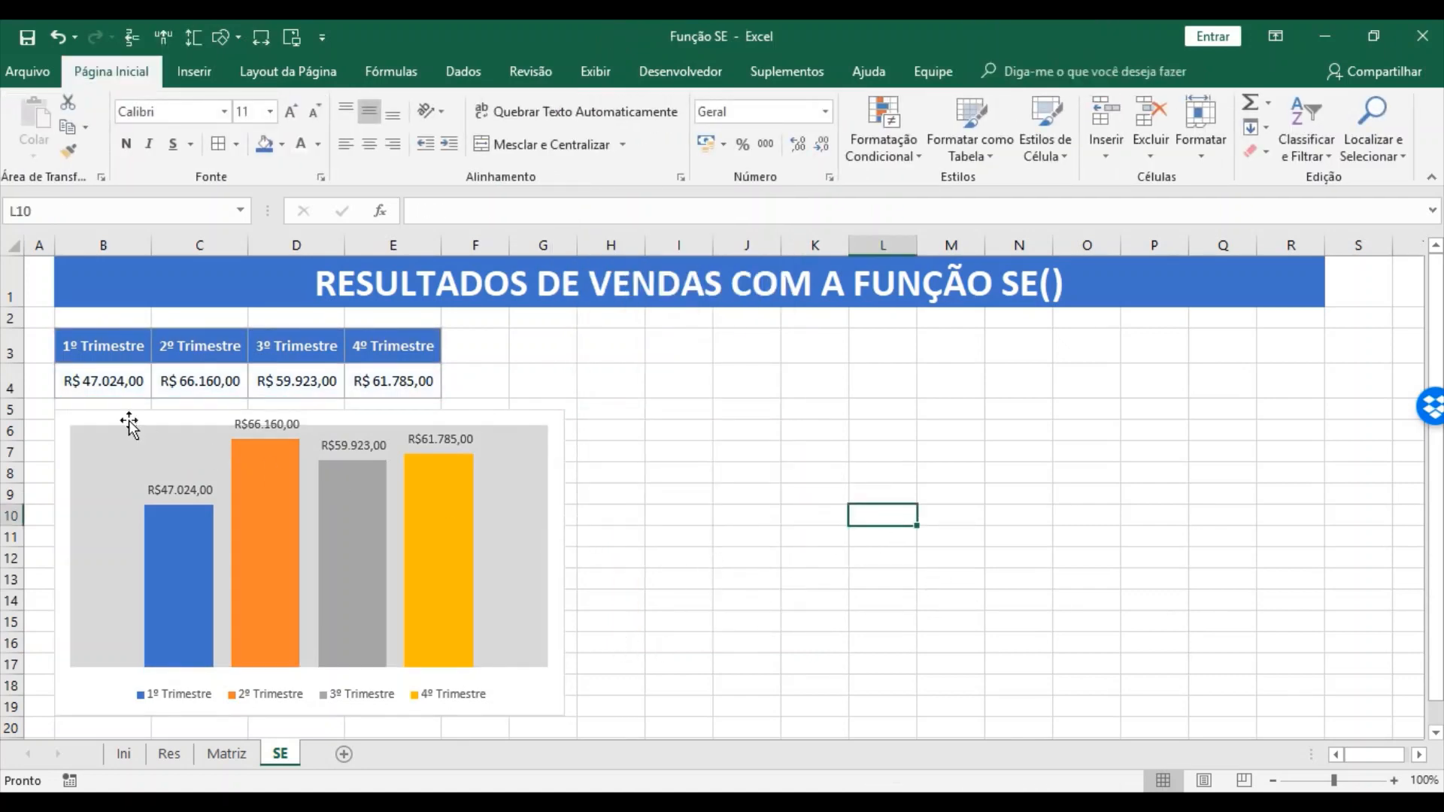
drag(130, 425, 129, 422)
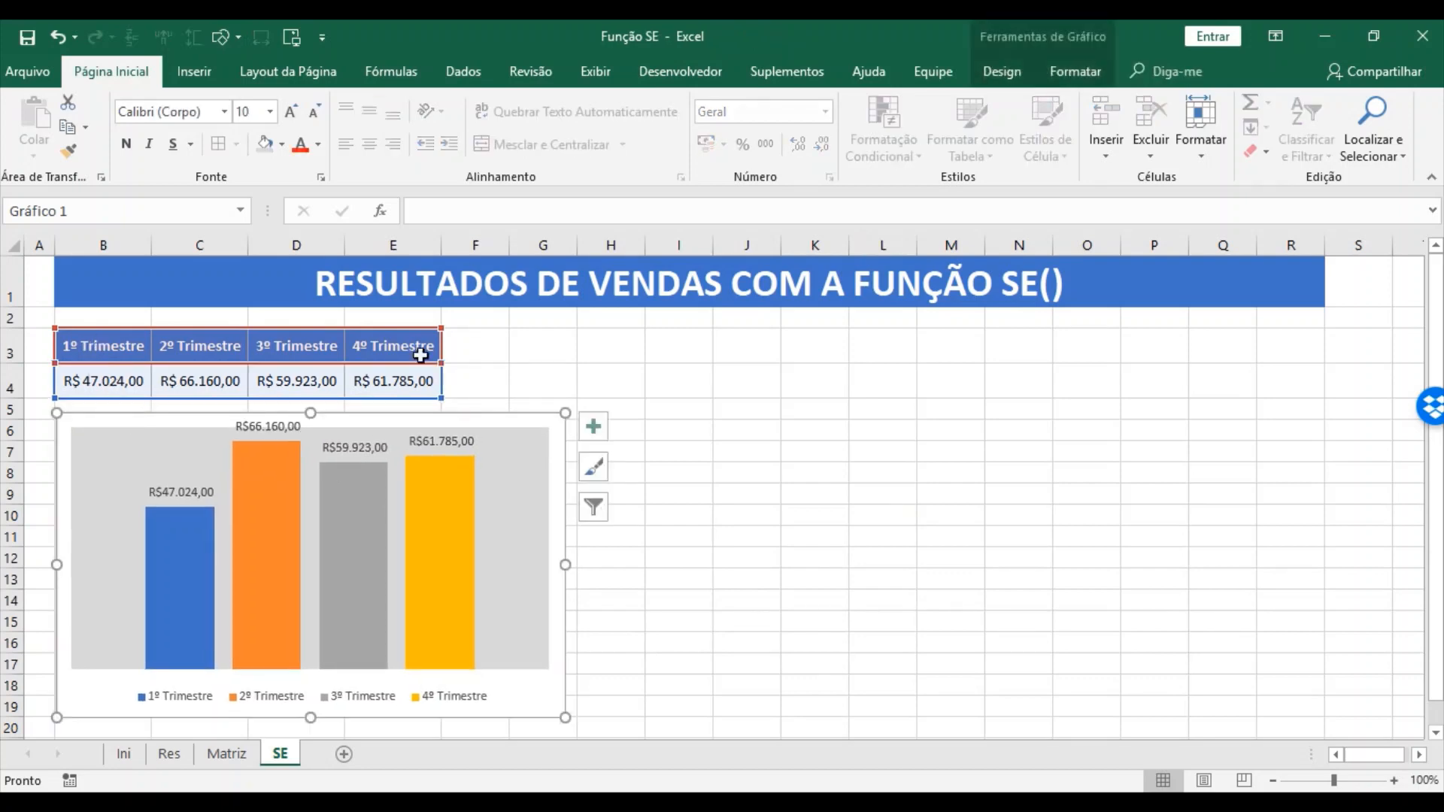
click(689, 350)
- Insert a 2D pie chart from B3:E4 and place it directly to the right of the column chart
drag(120, 350, 394, 377)
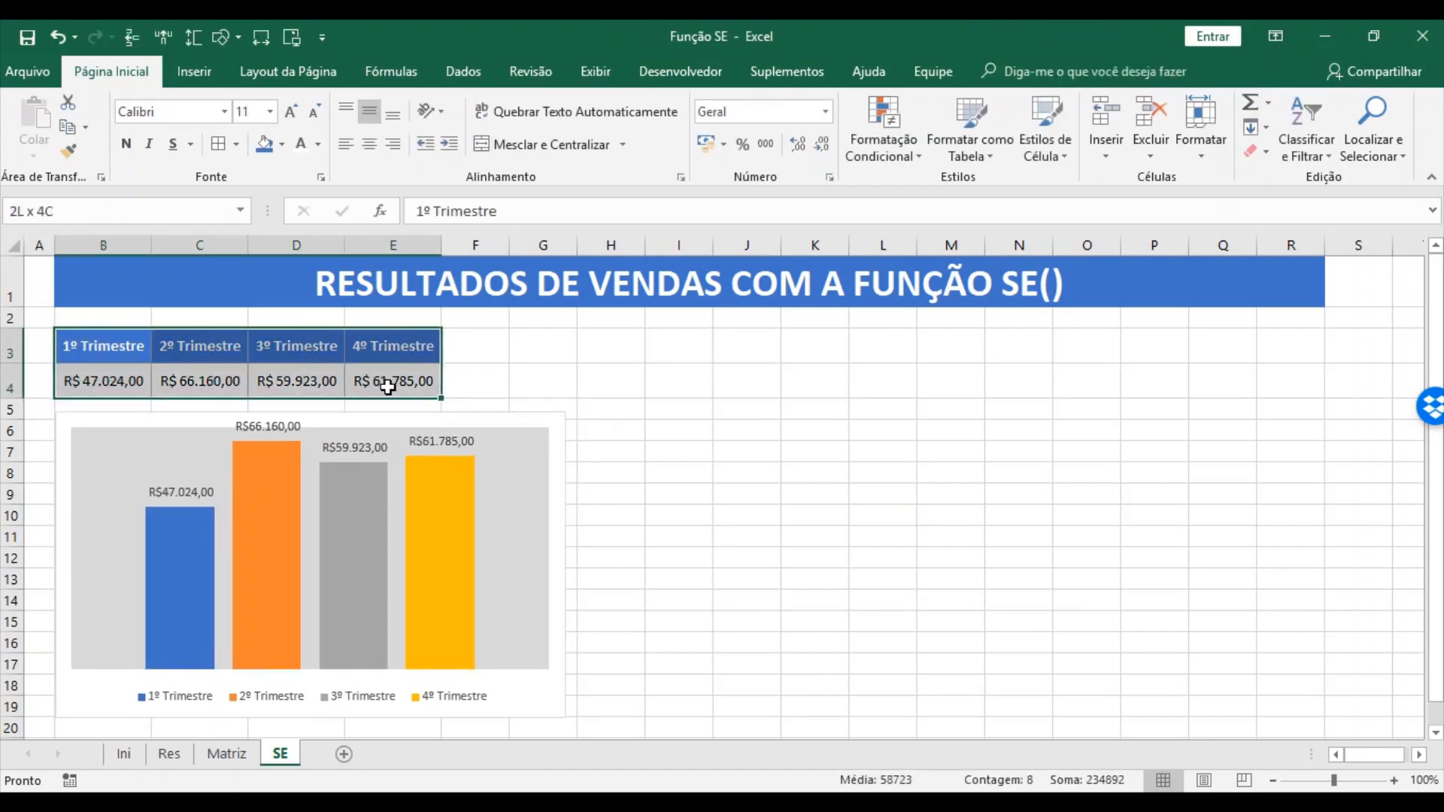
click(193, 70)
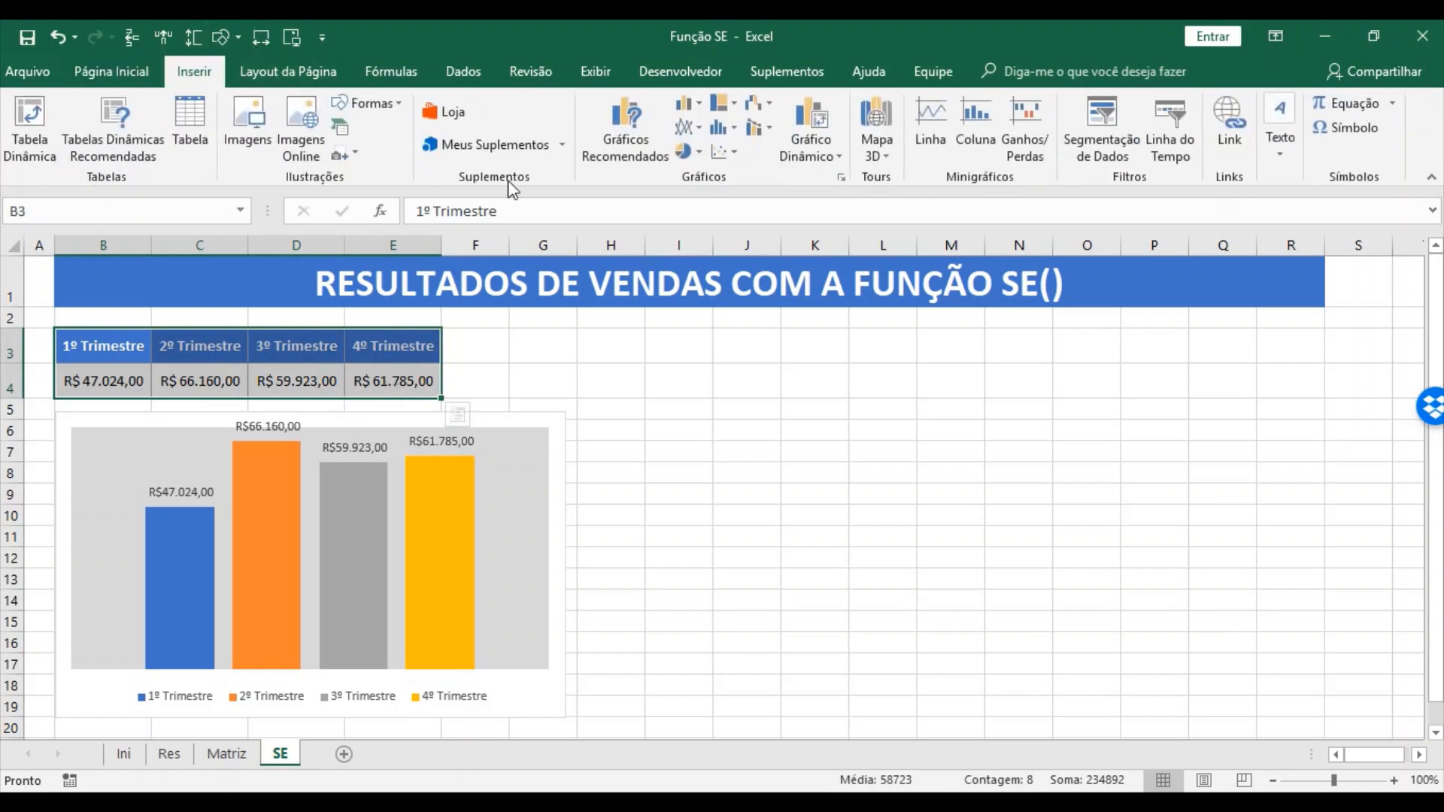
click(699, 152)
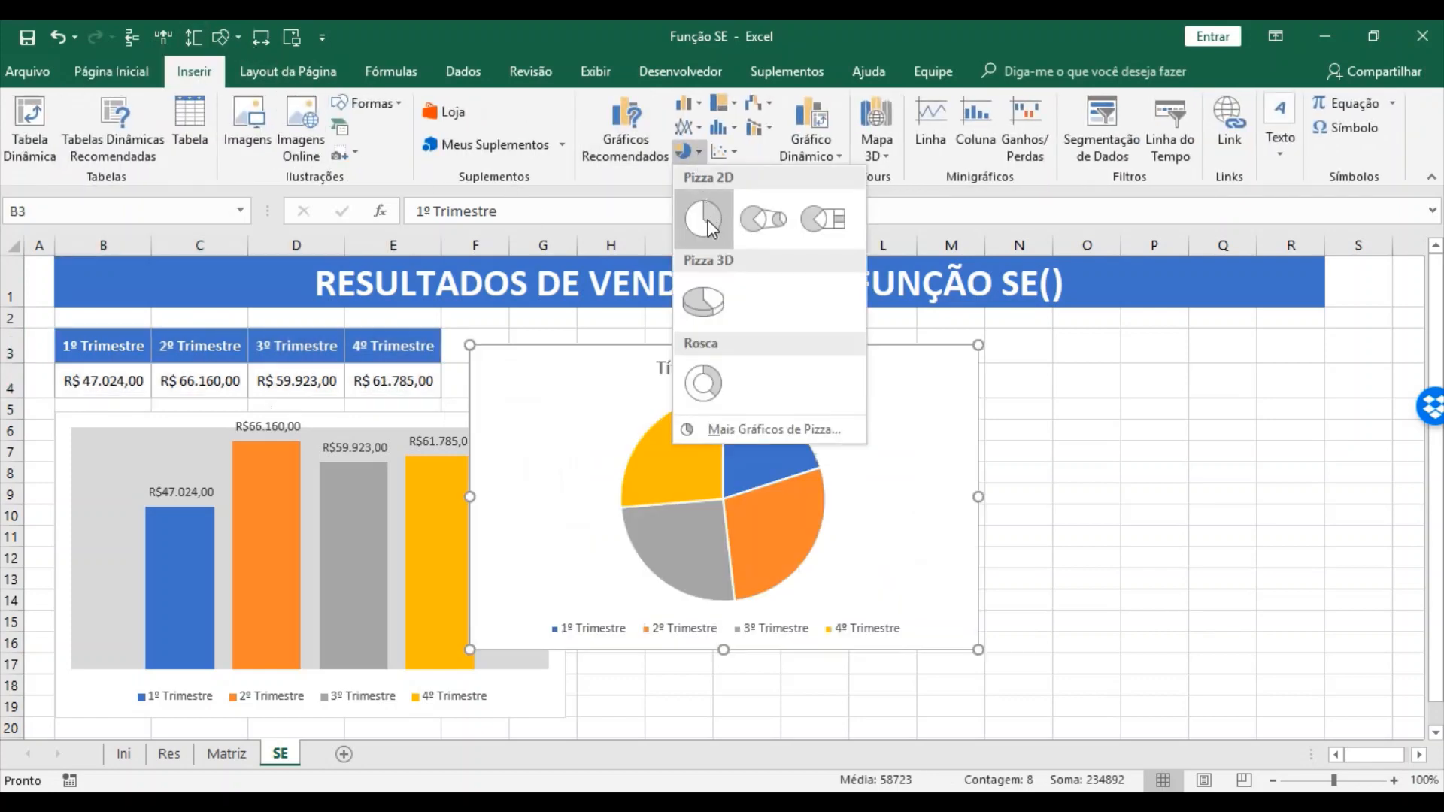
click(707, 219)
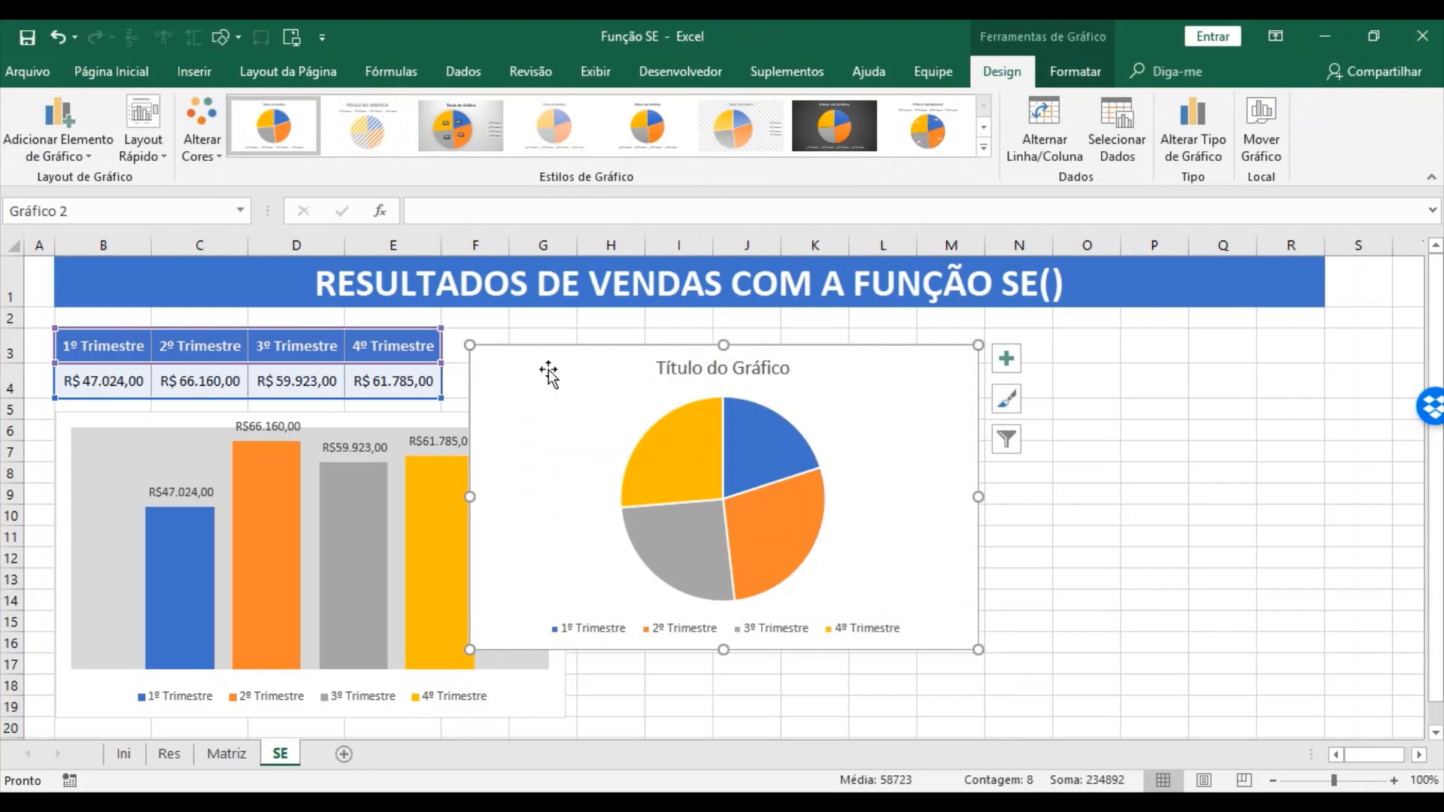
drag(549, 374, 655, 435)
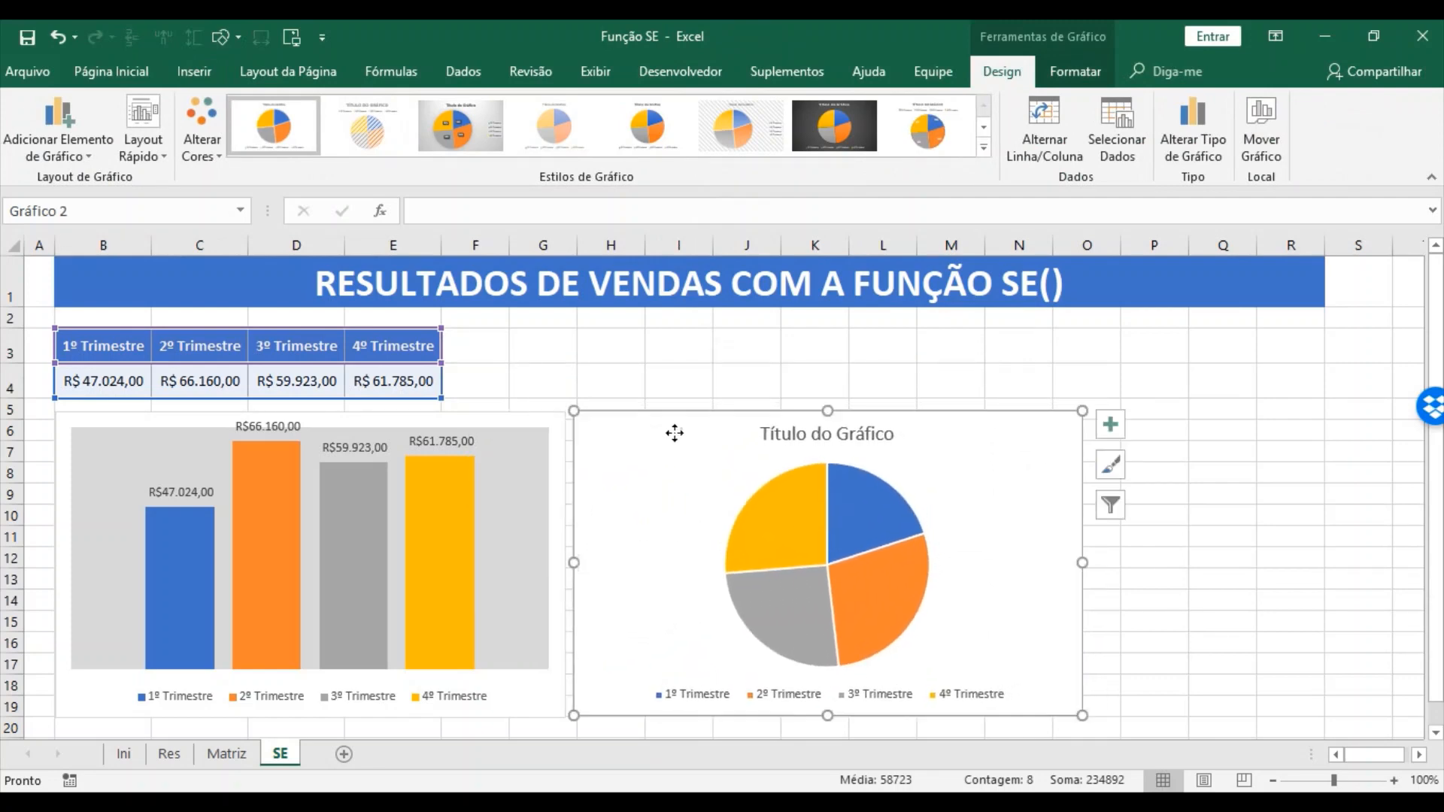
- Delete the pie chart's title and add data labels that show Porcentagem instead of Valor
click(797, 433)
key(Delete)
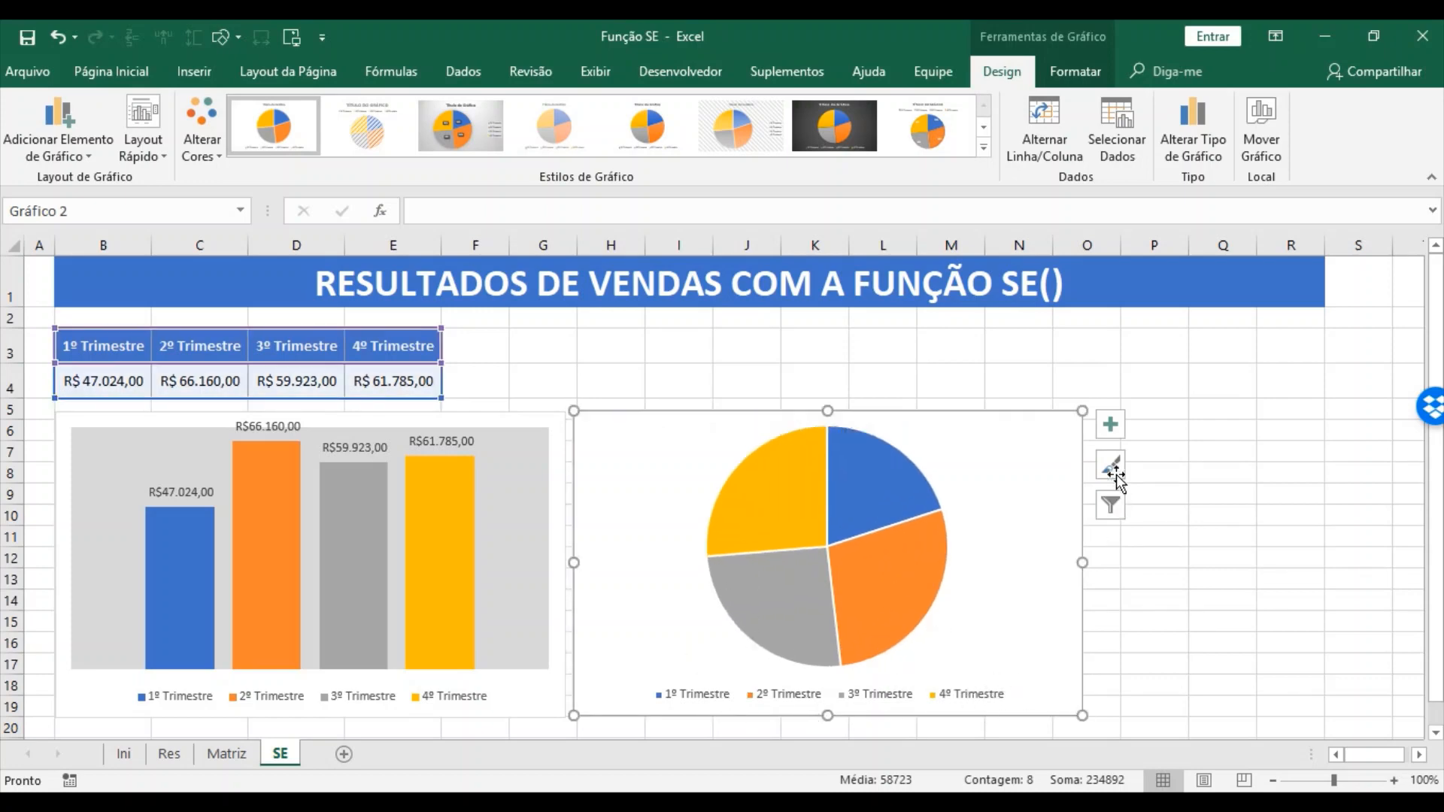
click(1118, 426)
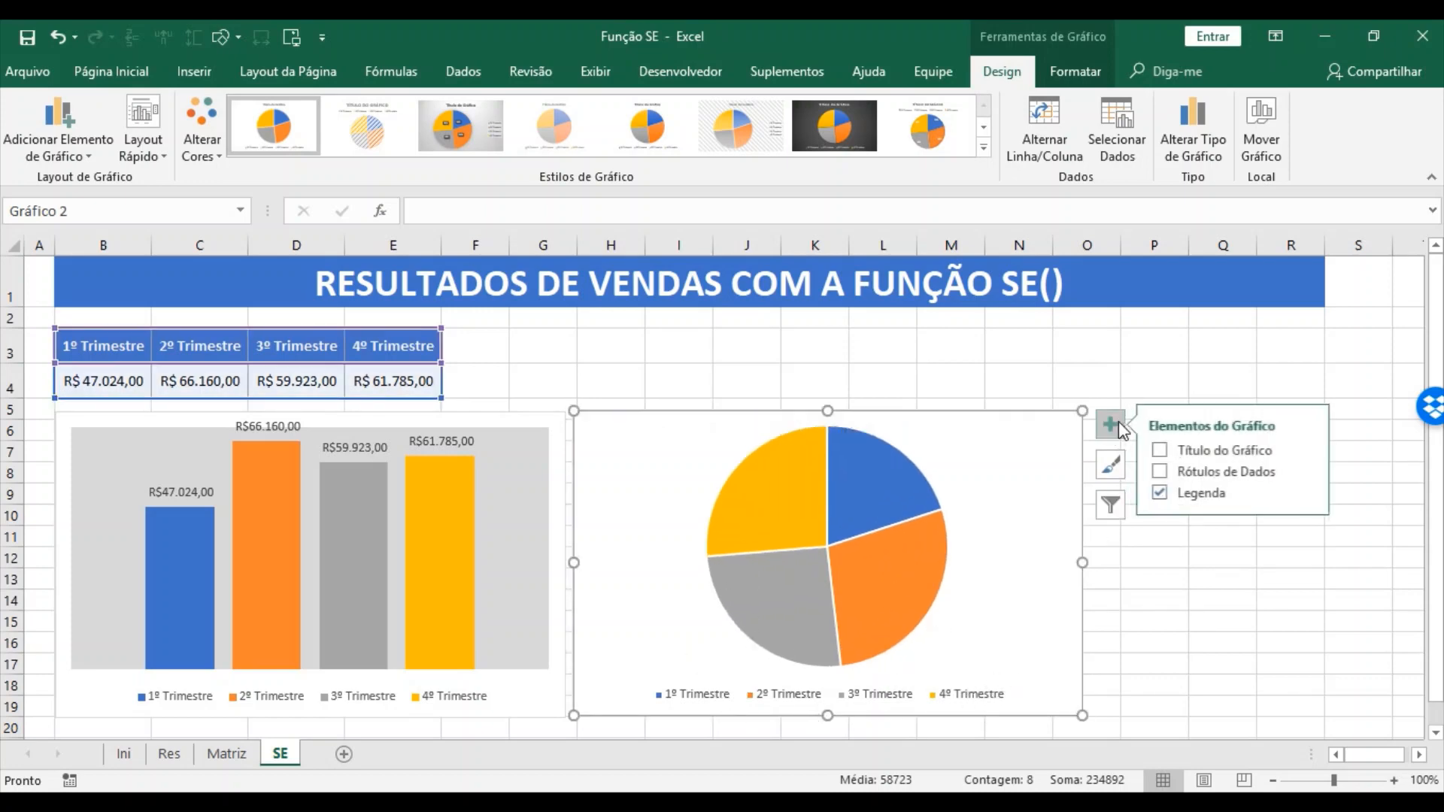
click(1166, 470)
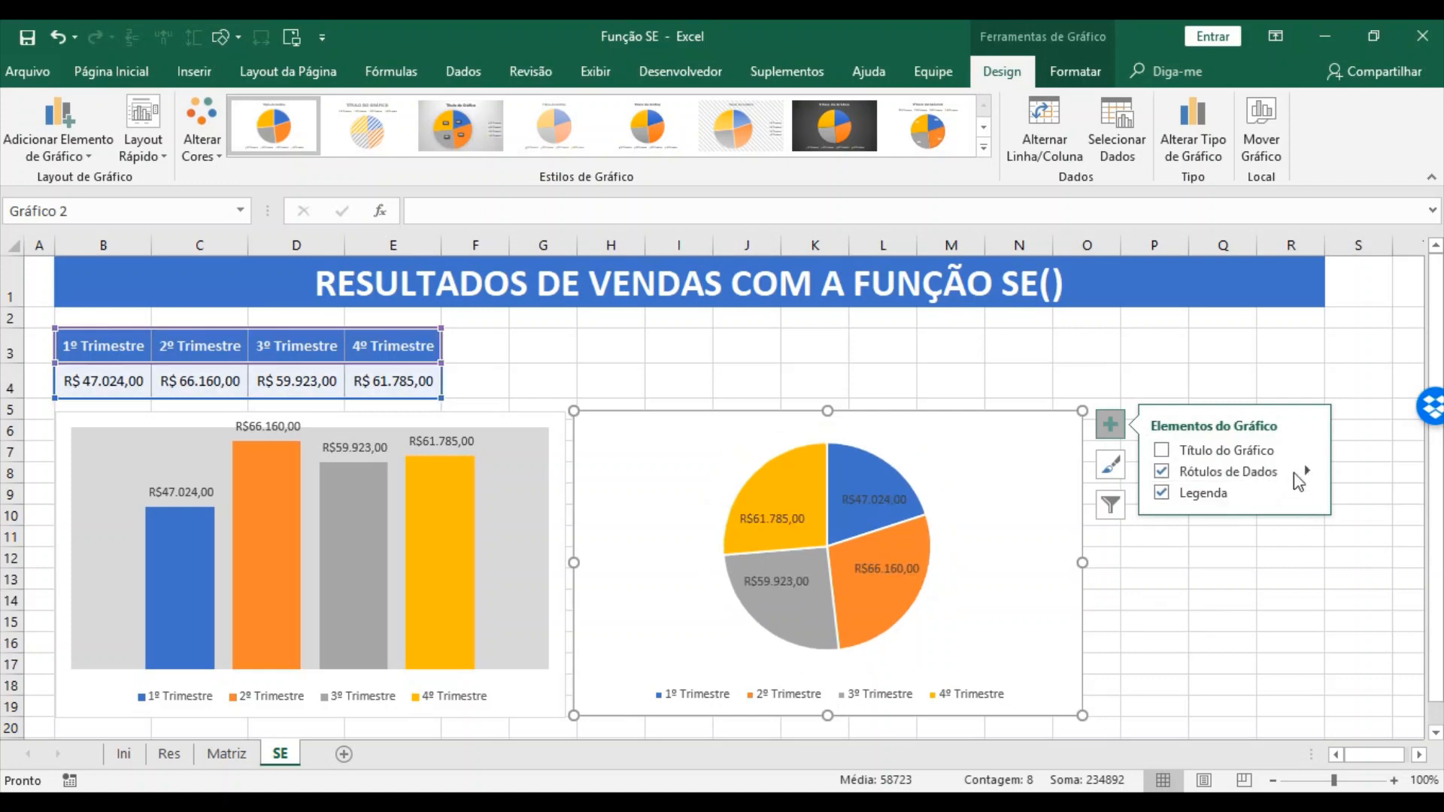
mouse_move(1318, 480)
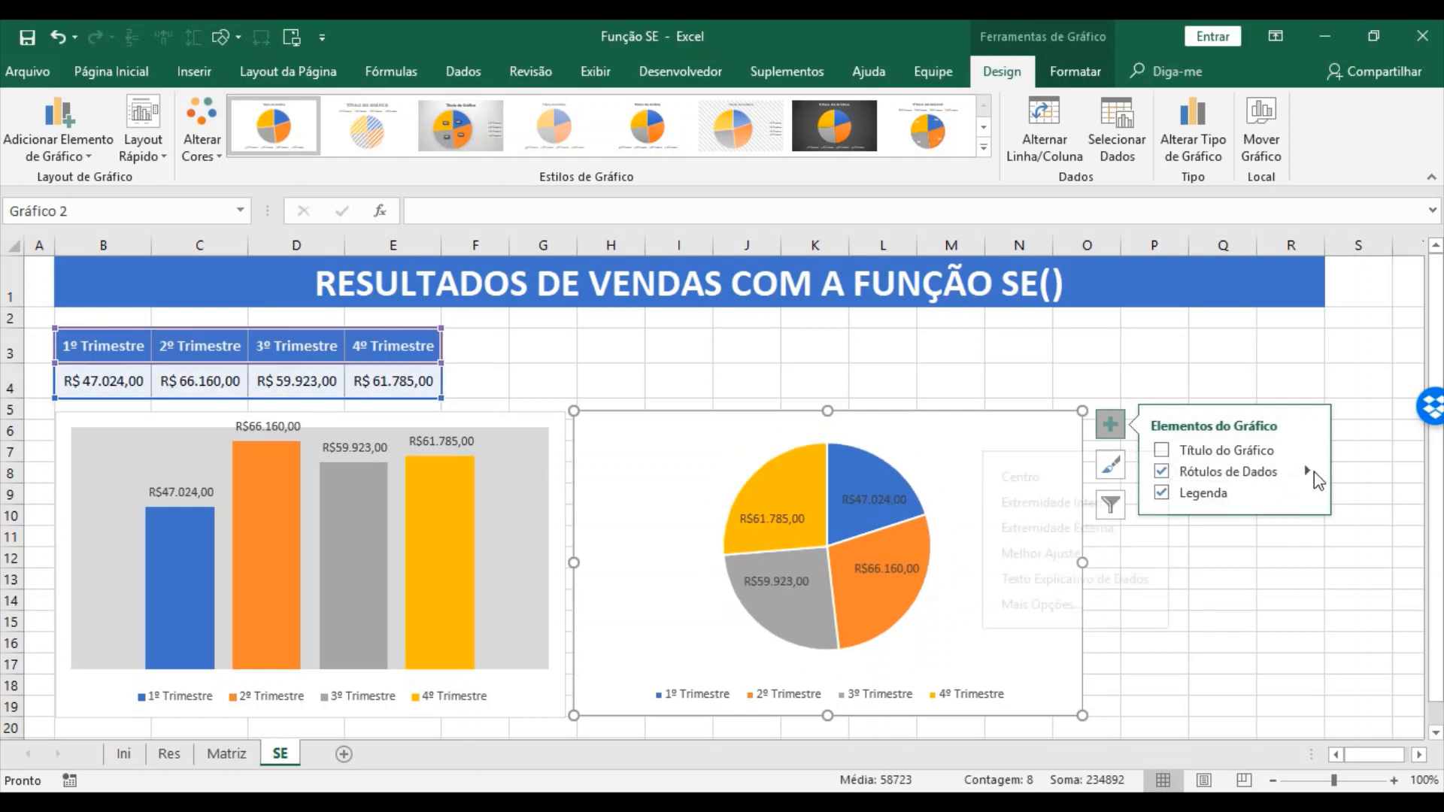
click(999, 611)
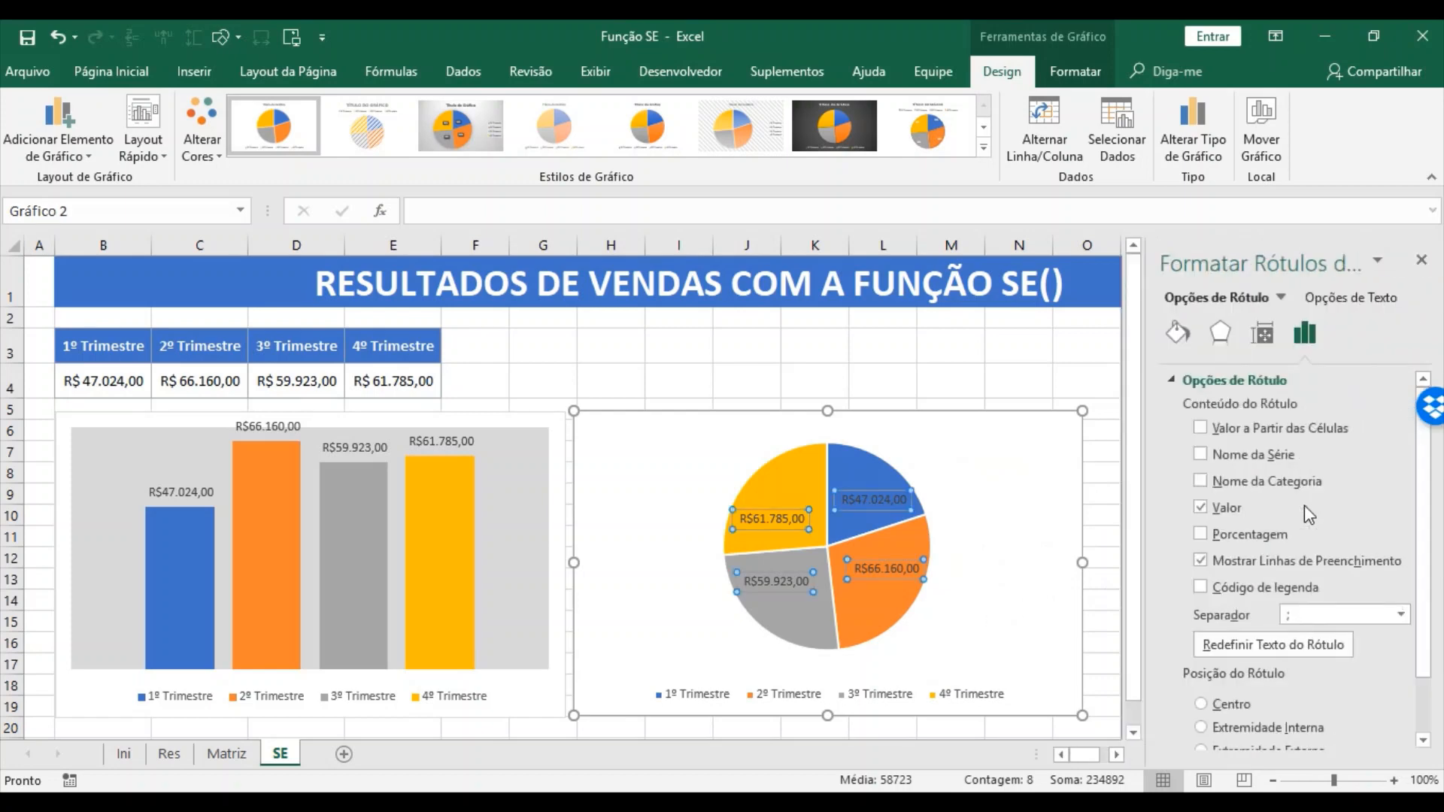
click(1201, 534)
click(1201, 509)
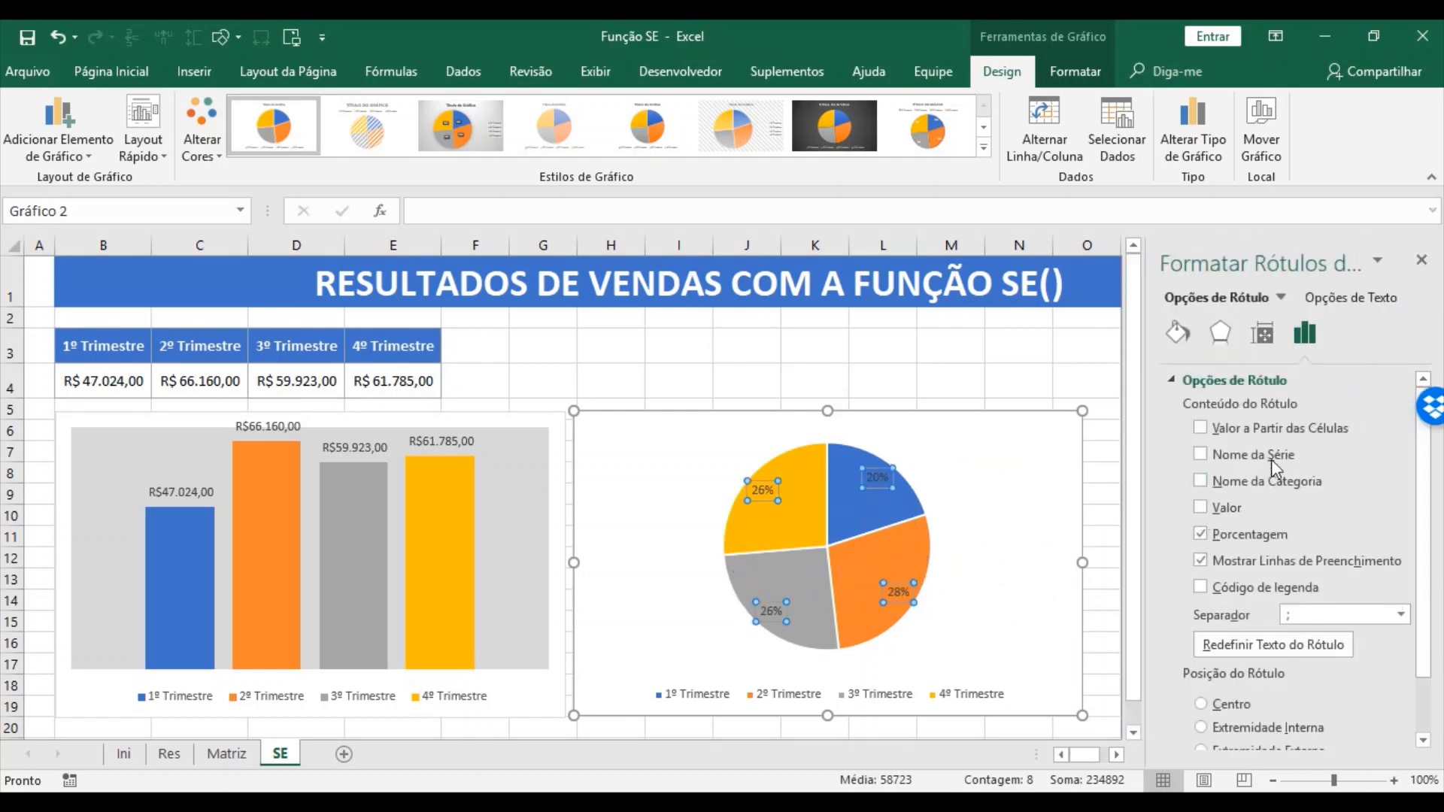
click(1421, 259)
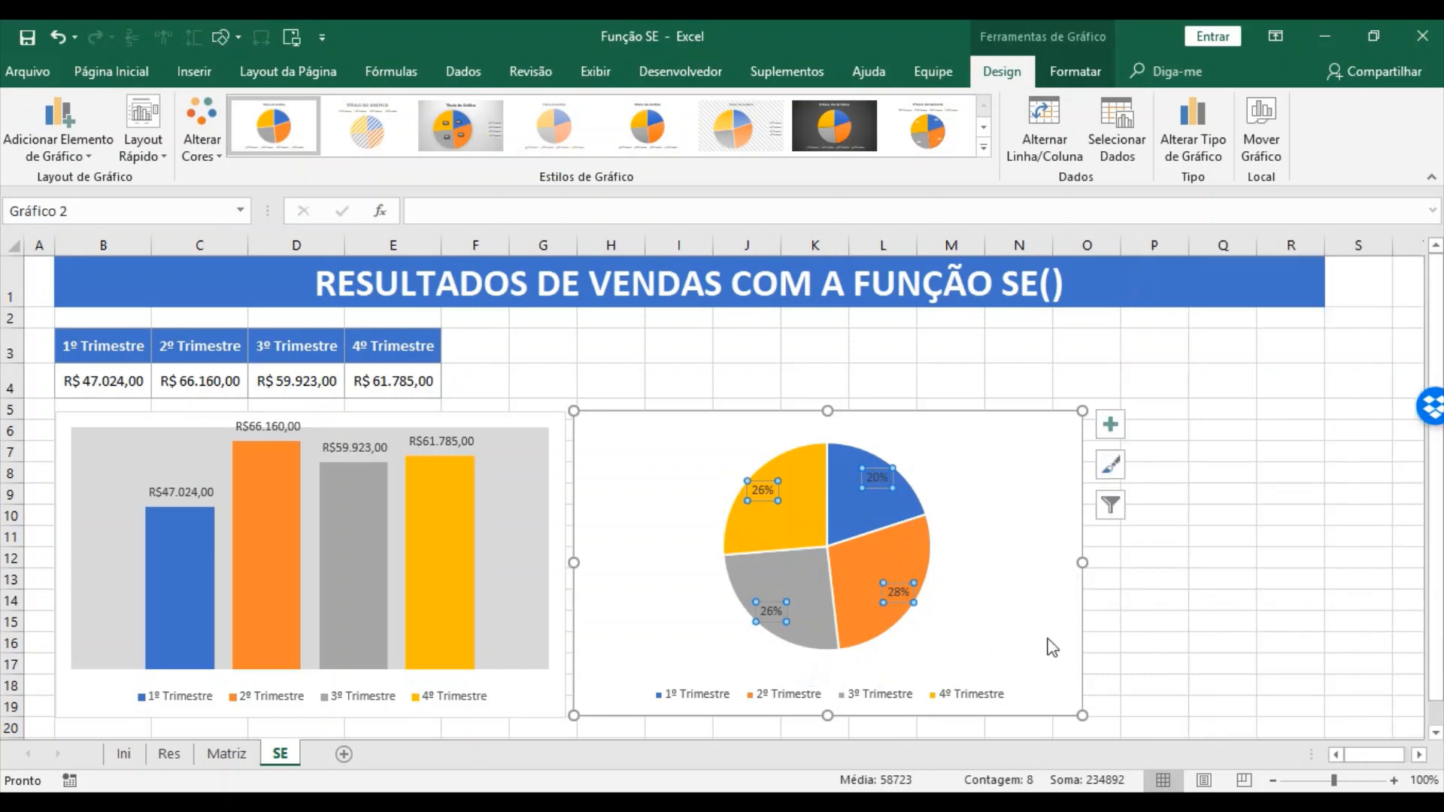
- Move the pie chart's legend to À Direita
click(1111, 424)
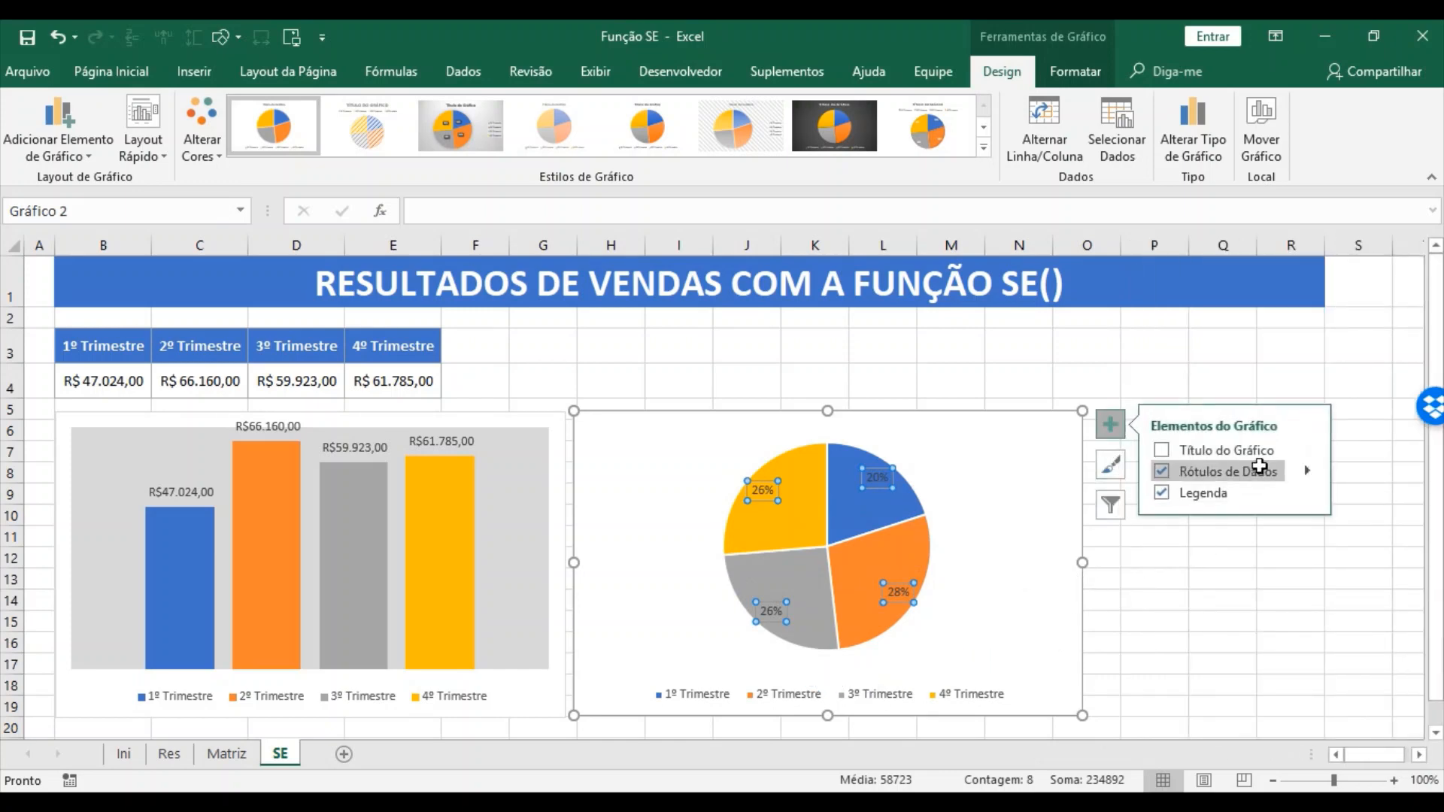
click(1307, 495)
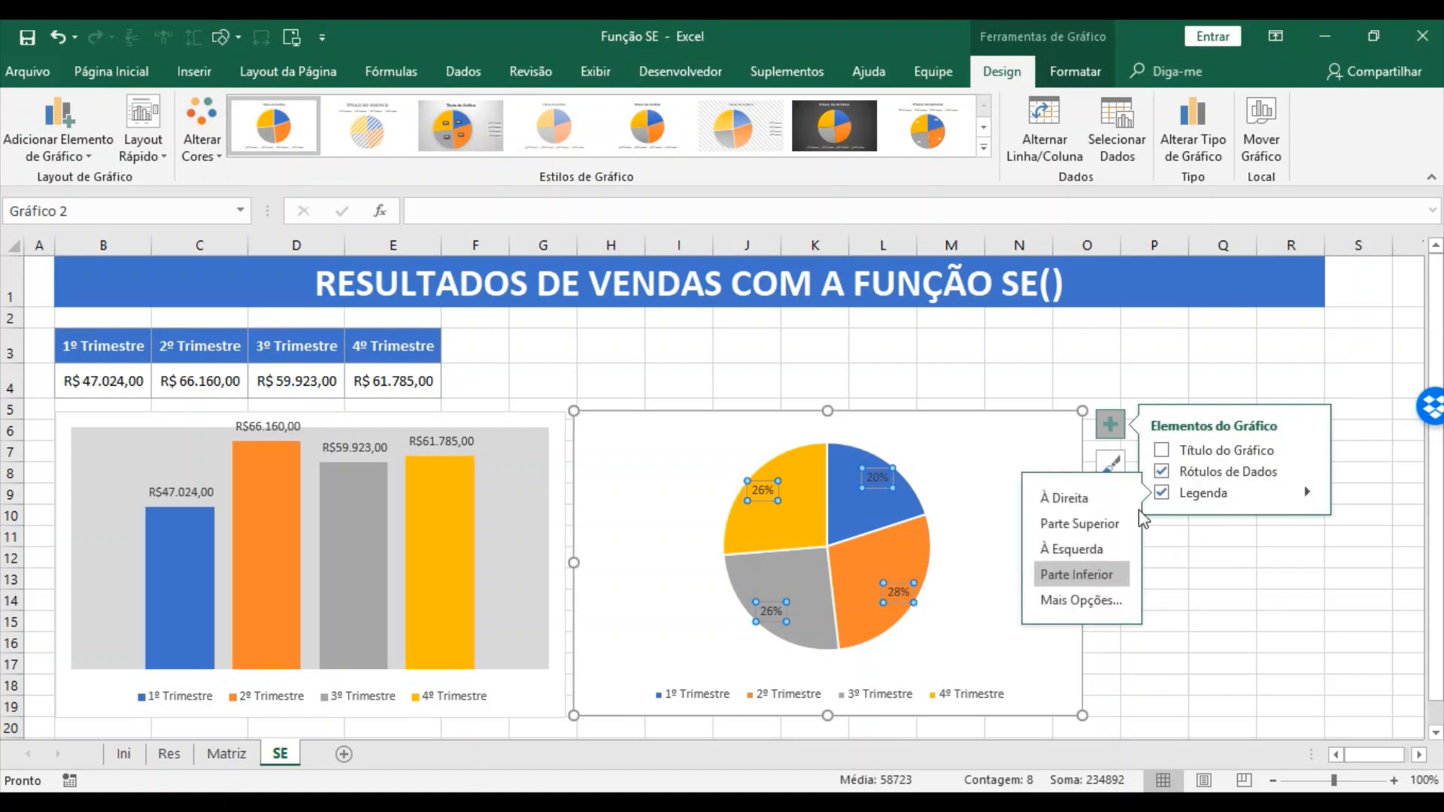
click(1068, 498)
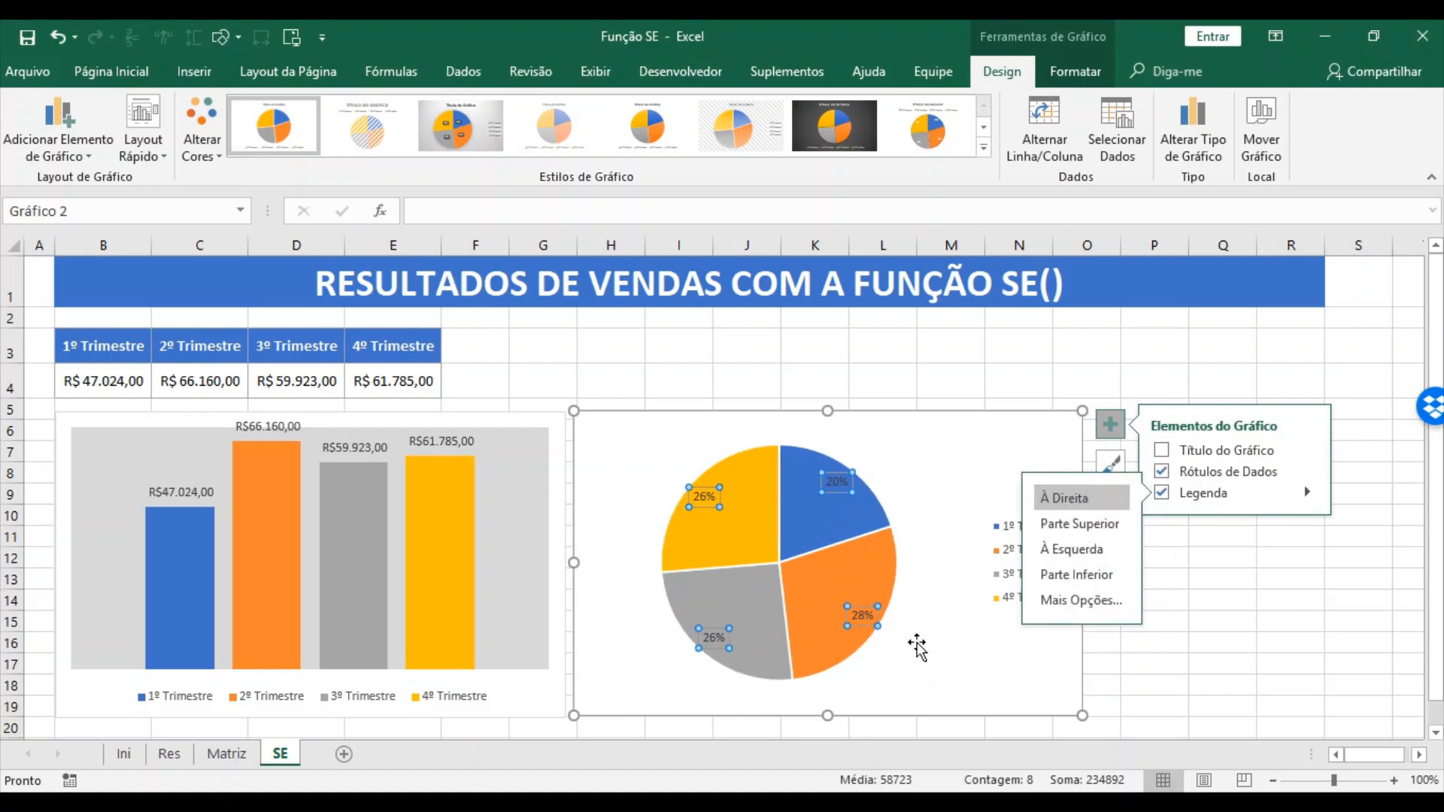
click(958, 667)
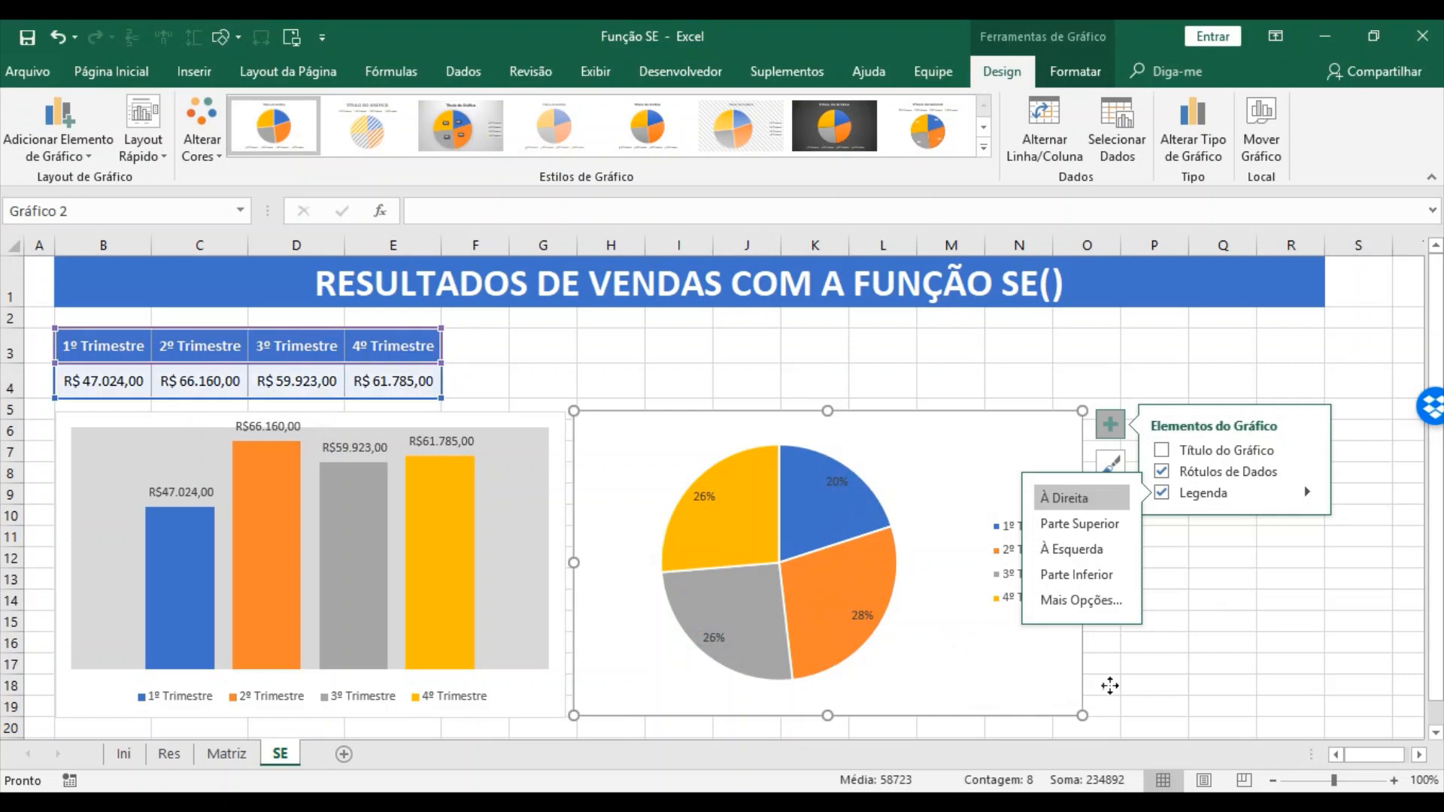
click(1110, 425)
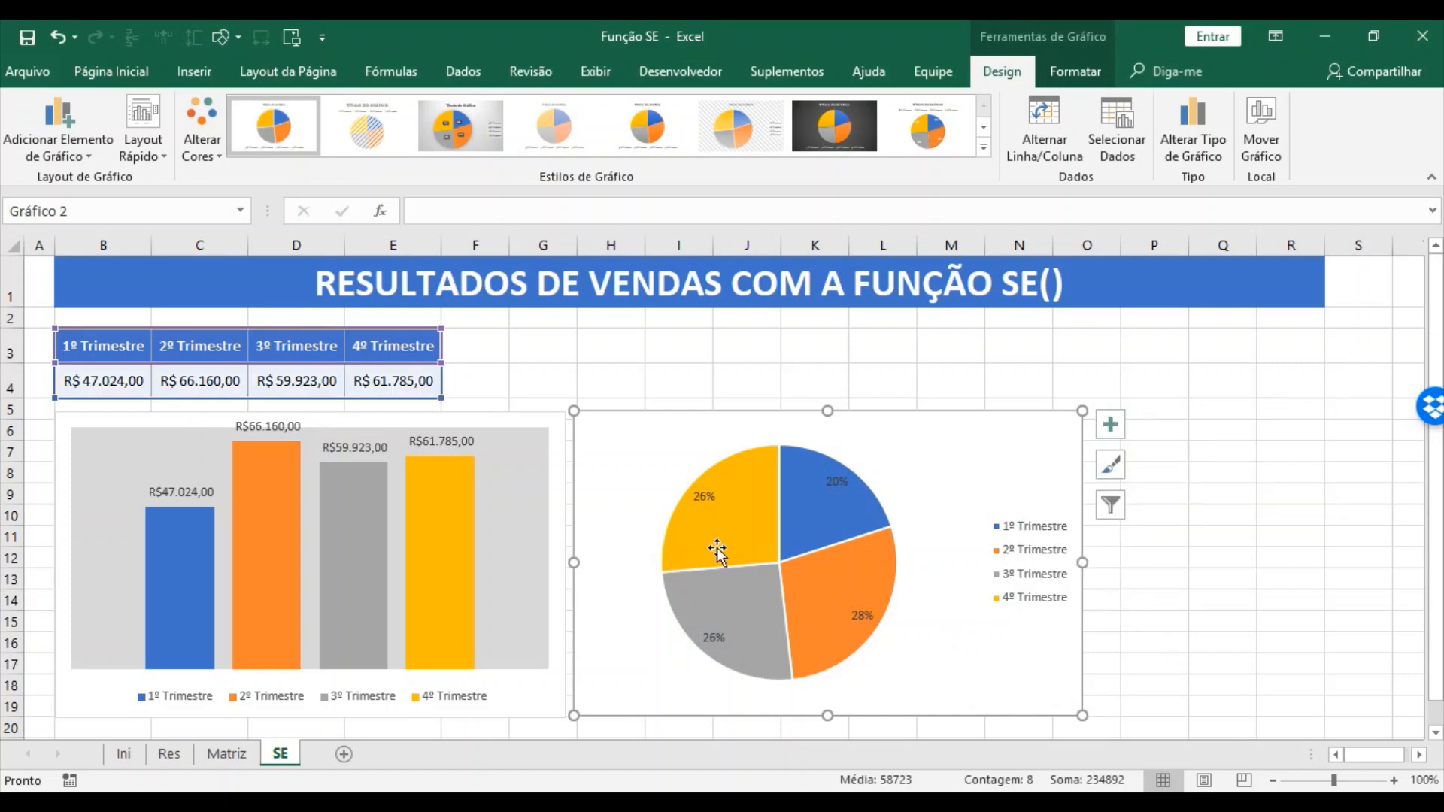
- Format the pie chart's percentage labels as white, bold, size 10 text
click(705, 496)
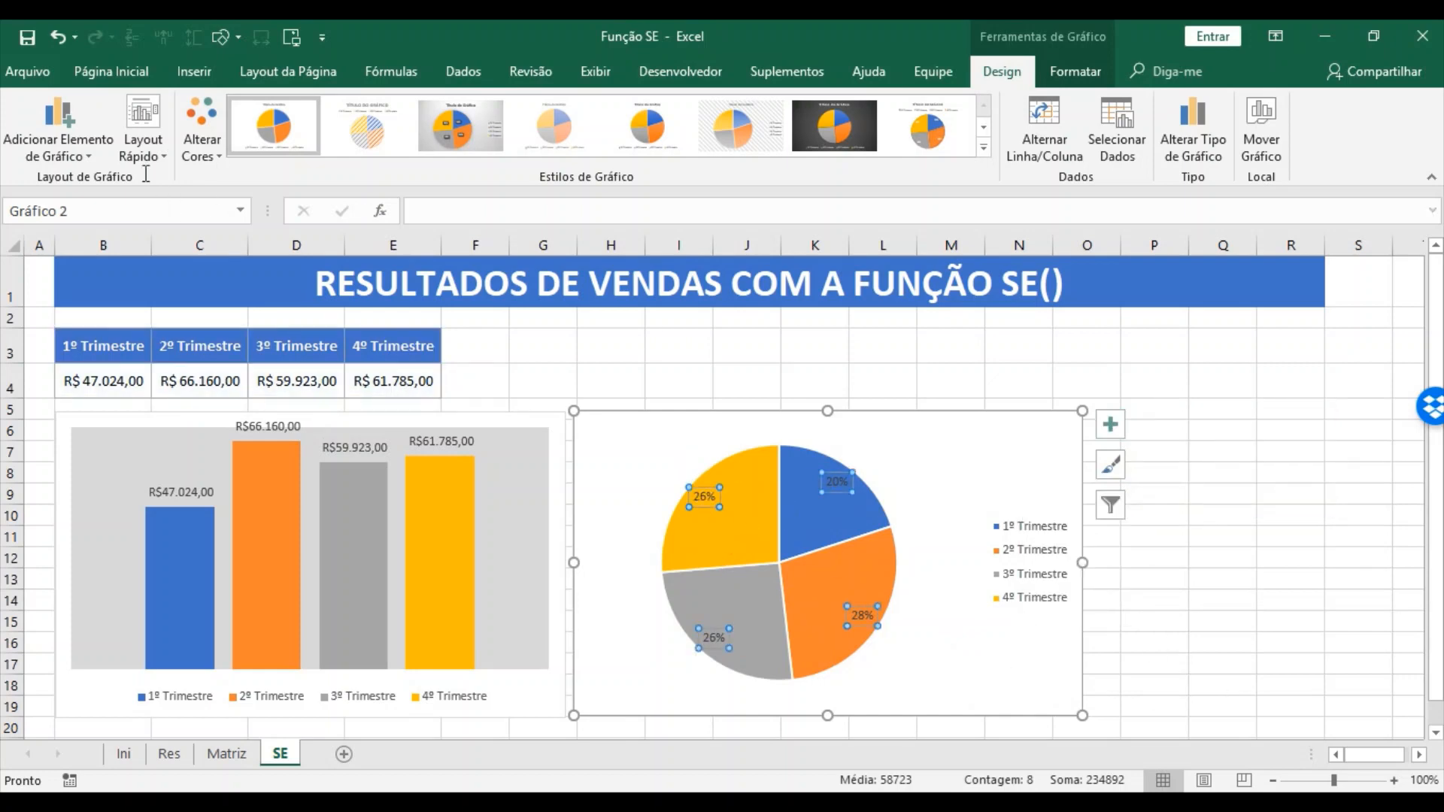
click(87, 67)
click(321, 144)
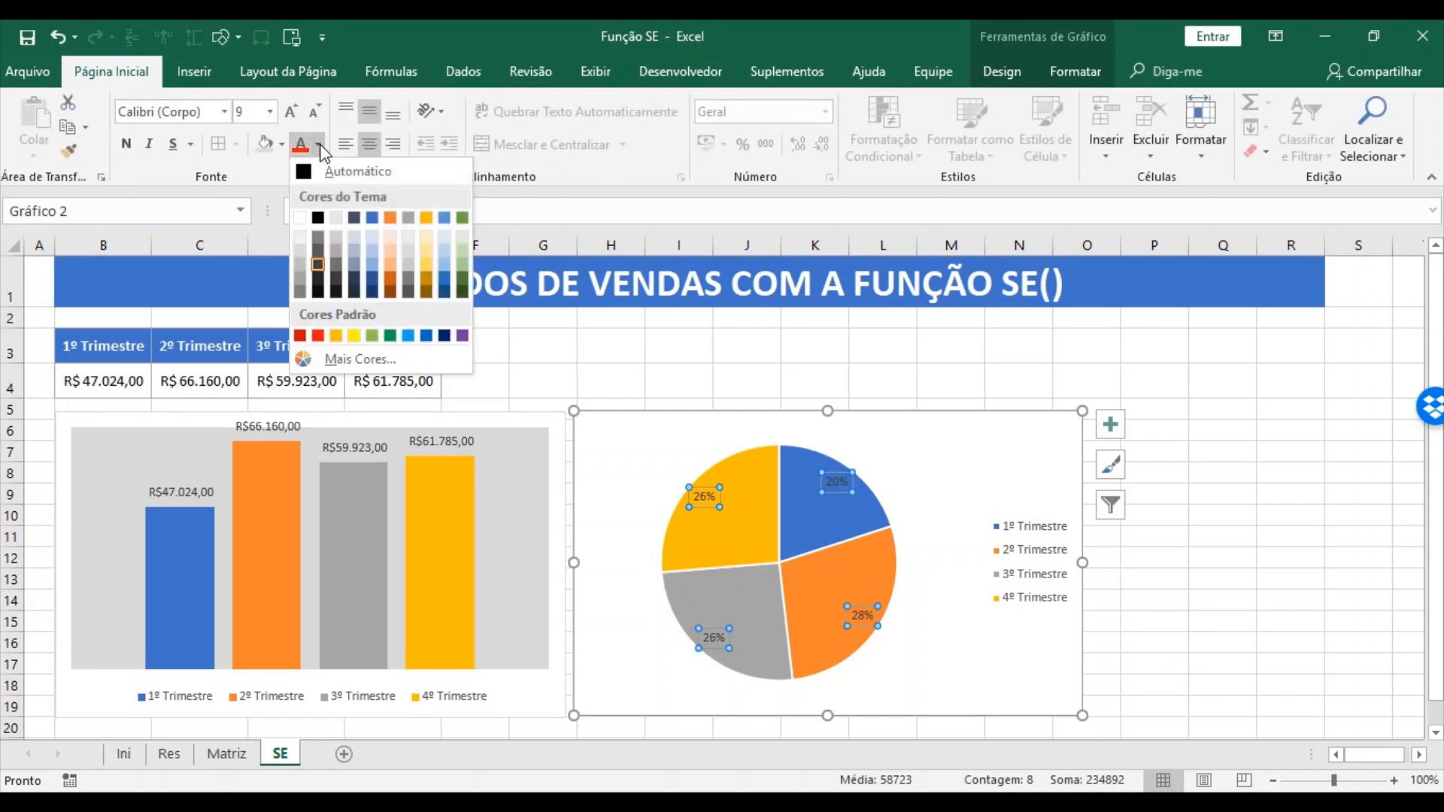
click(301, 218)
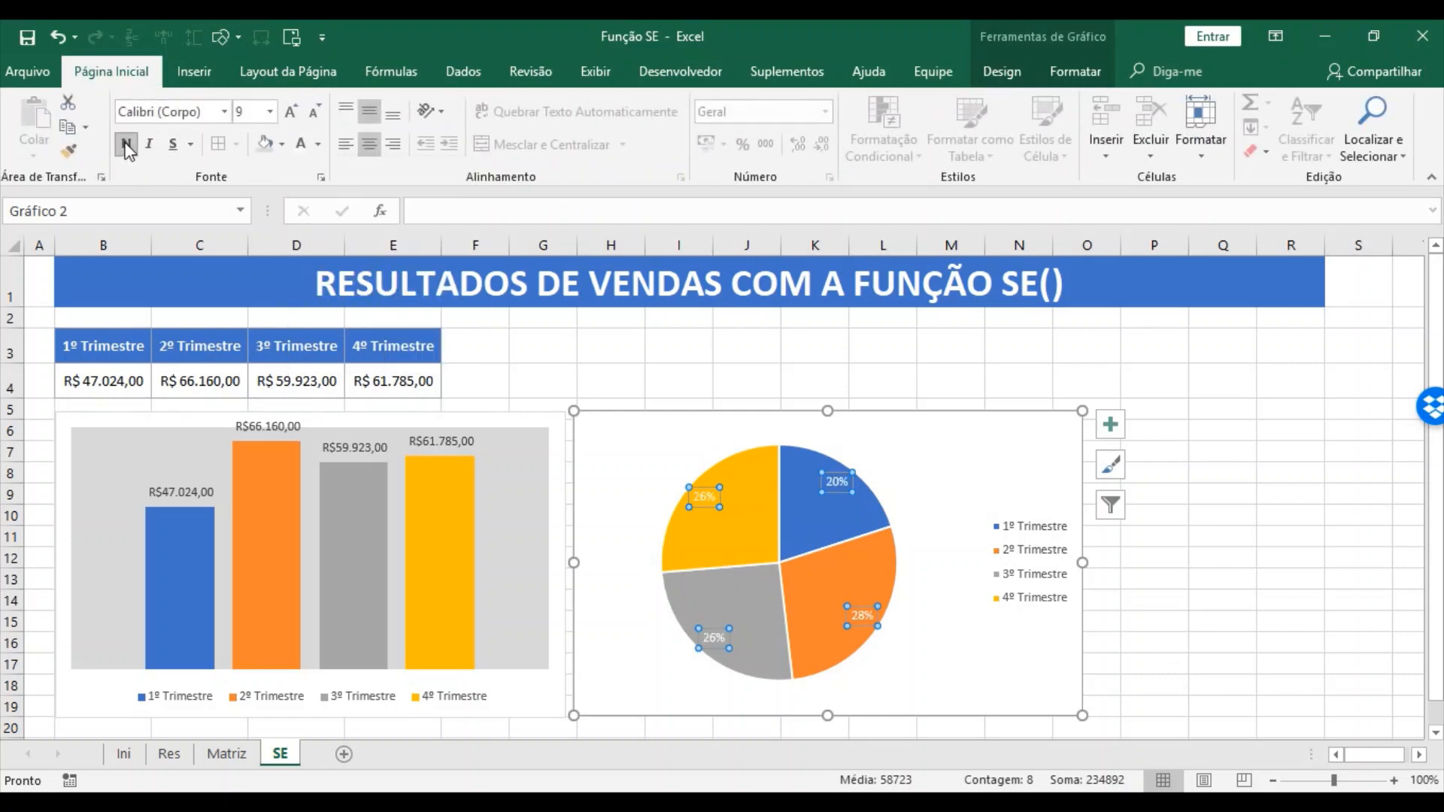
click(291, 115)
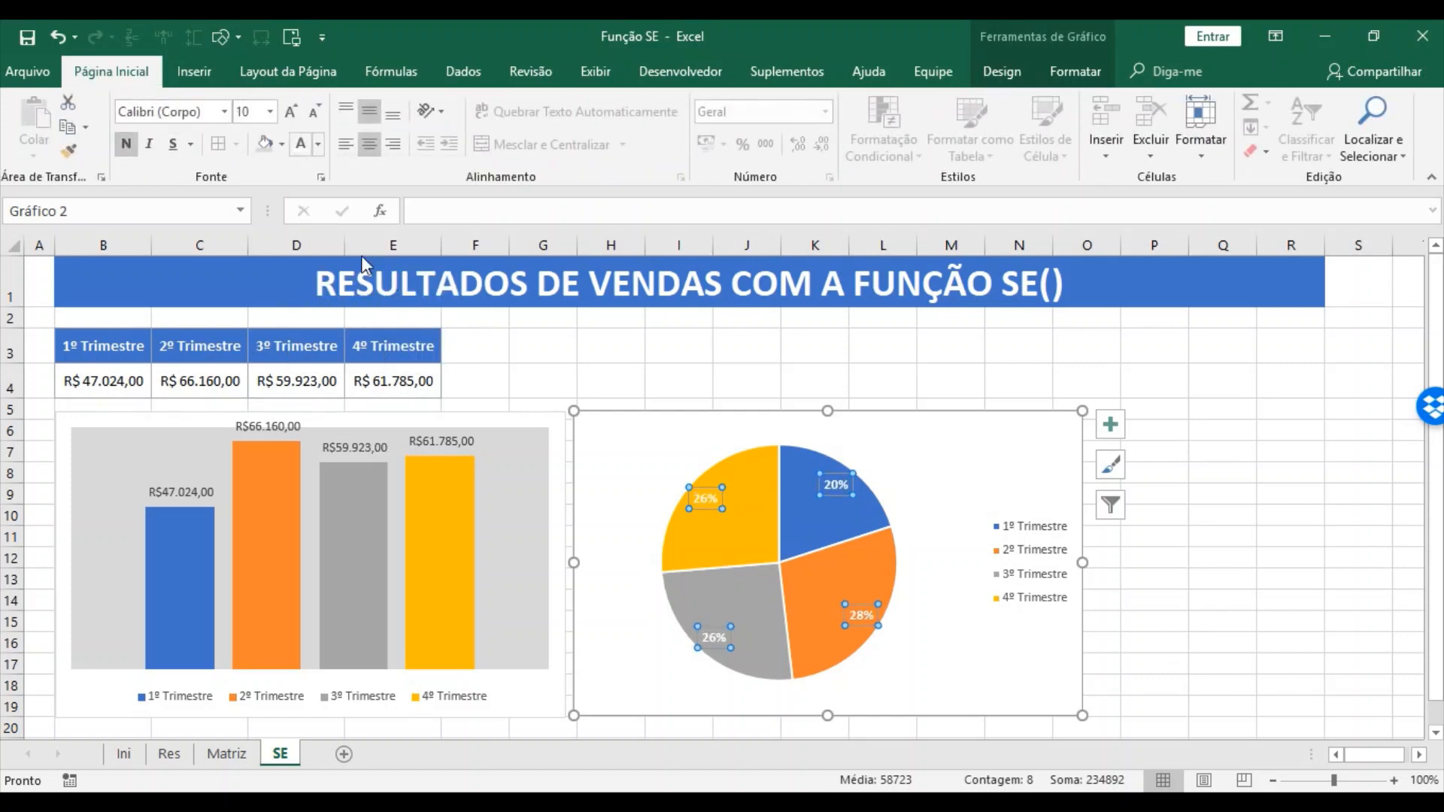
click(1200, 637)
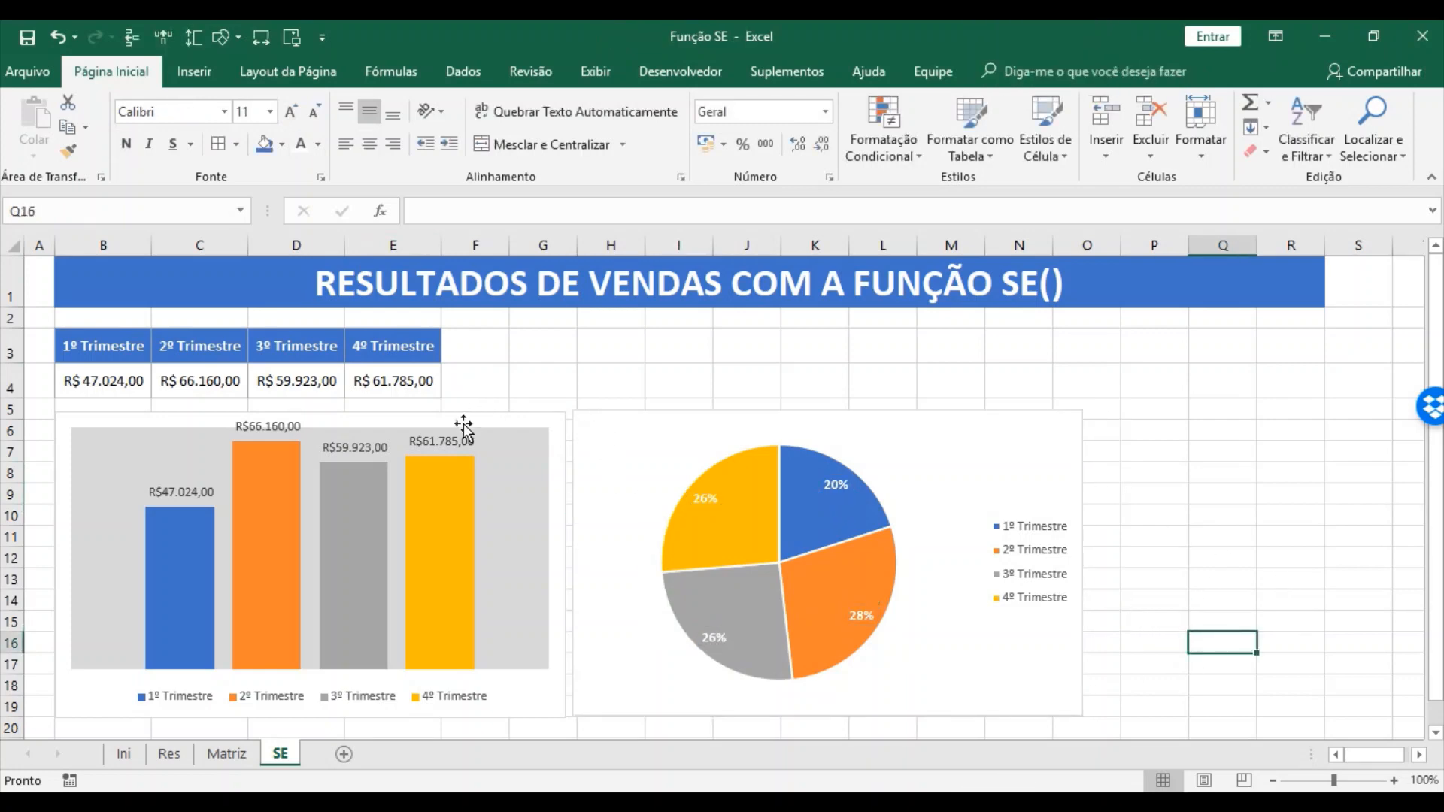
- Shift the pie chart slightly so it sits flush against the column chart with their top edges aligned
drag(601, 432, 595, 432)
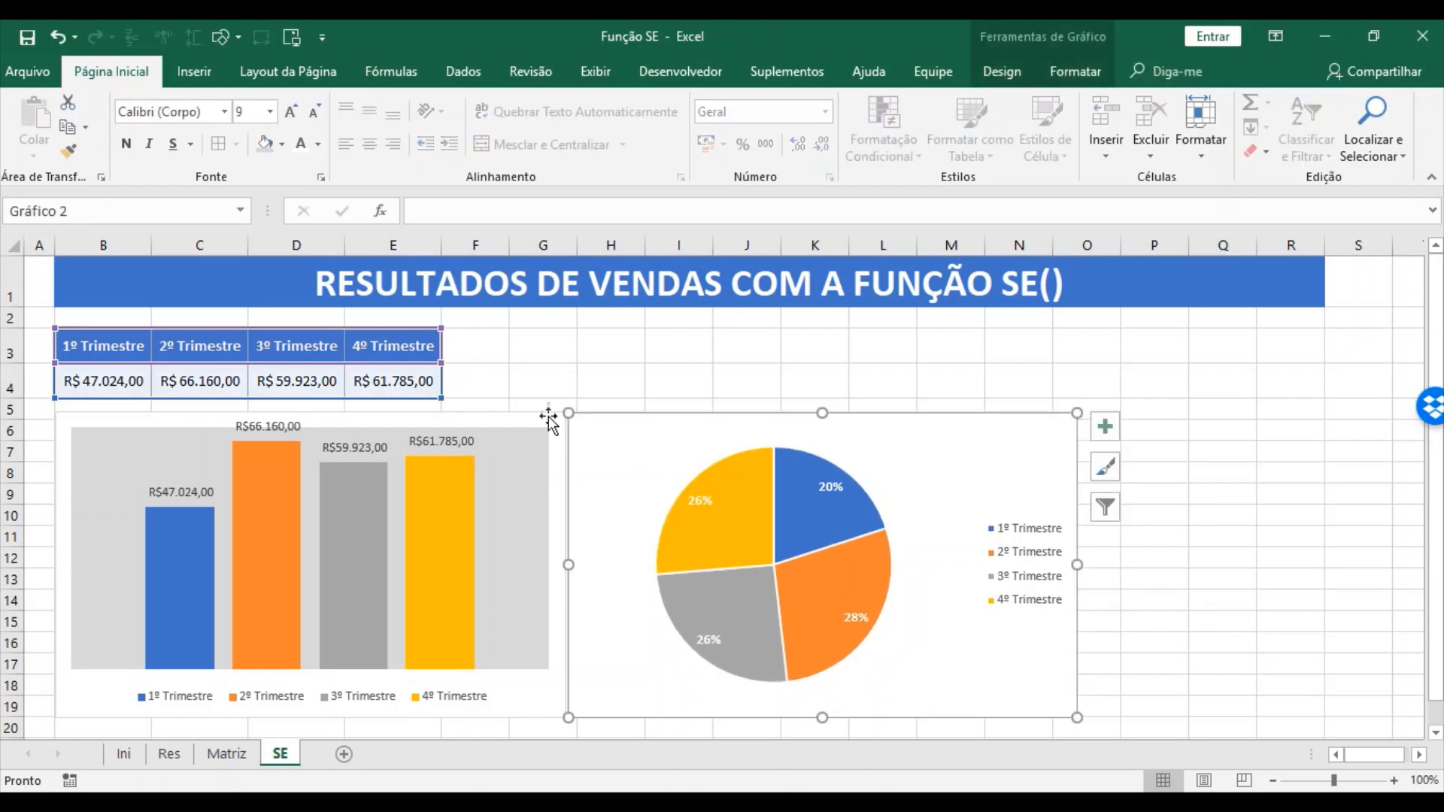
click(543, 380)
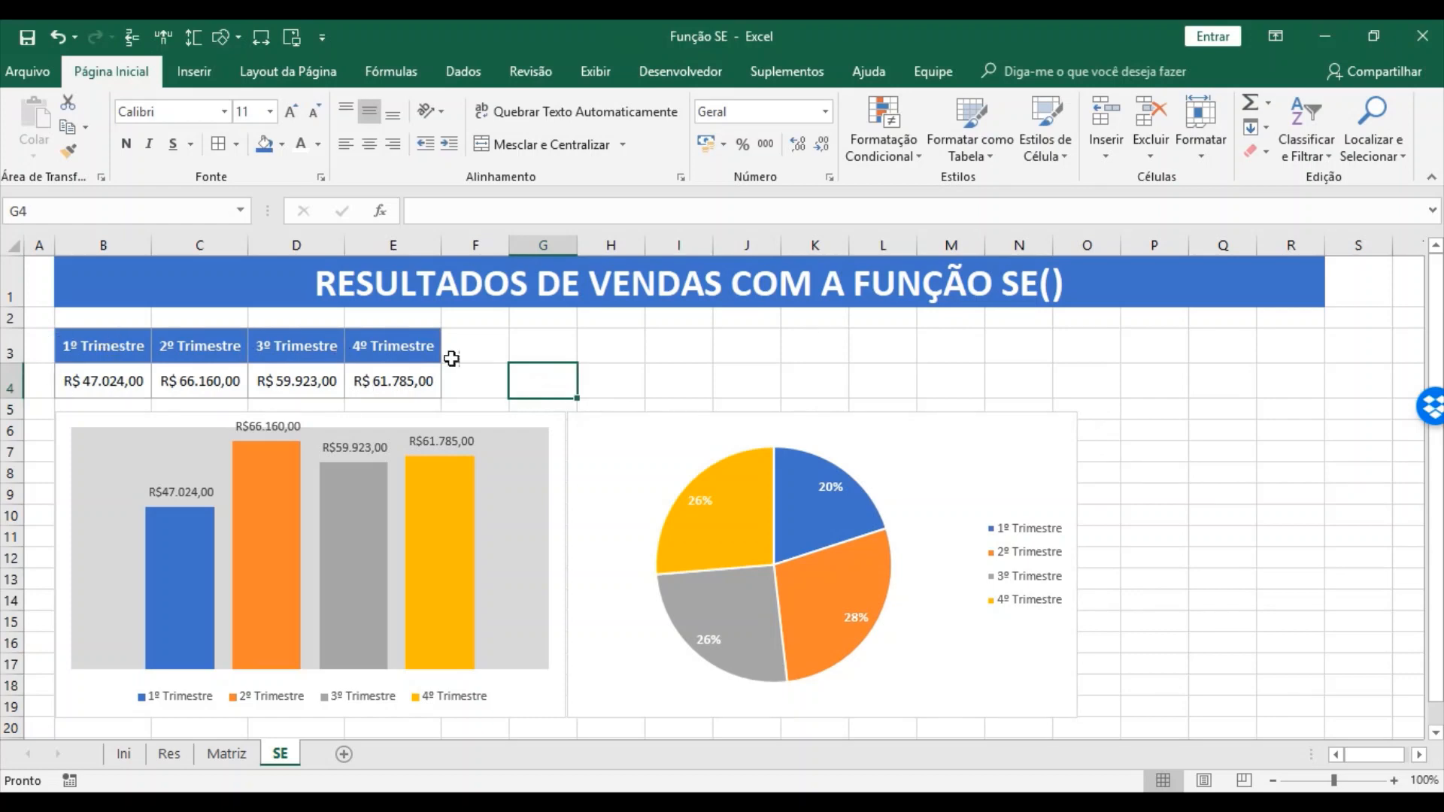